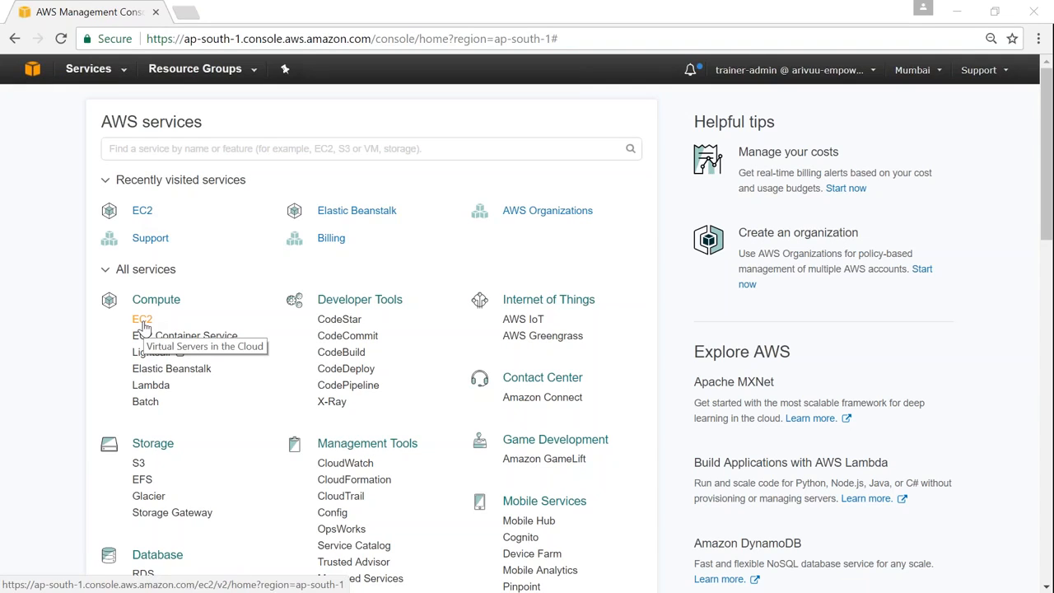
- Search the AWS services for ec2 and open the EC2 dashboard
click(272, 149)
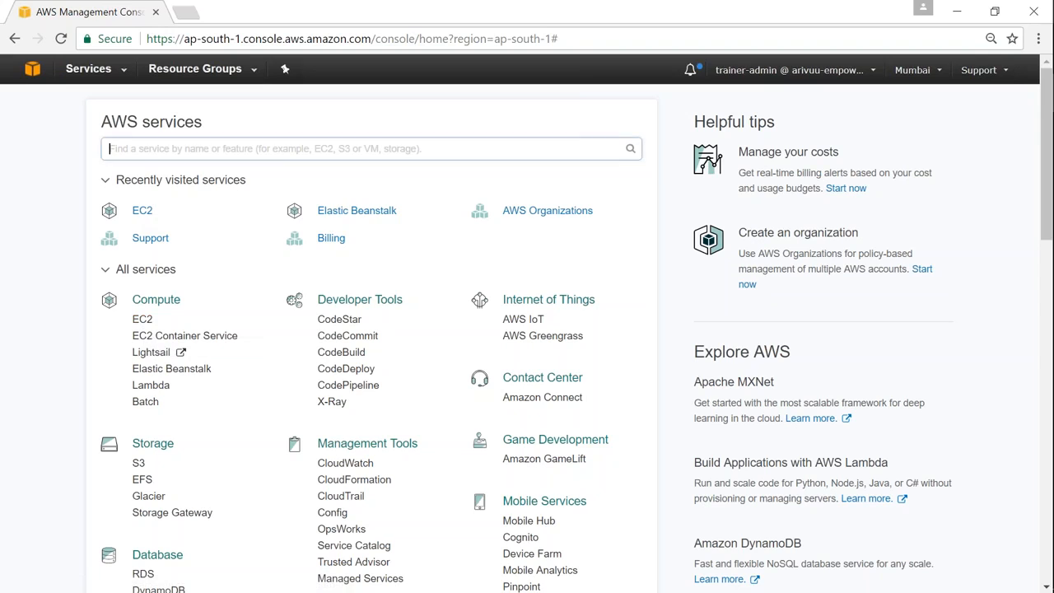
text(ec2)
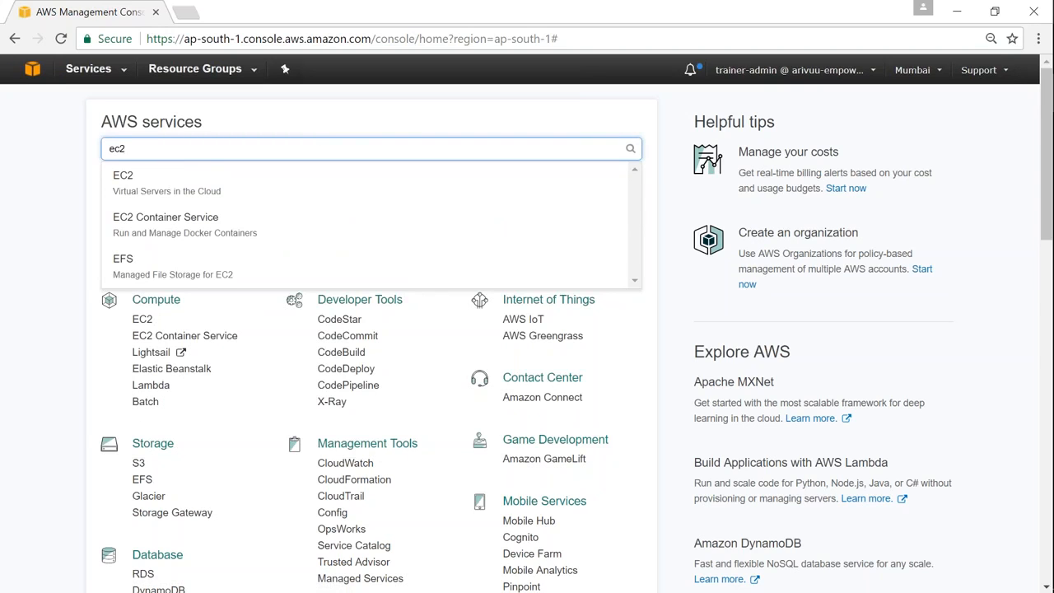
click(132, 185)
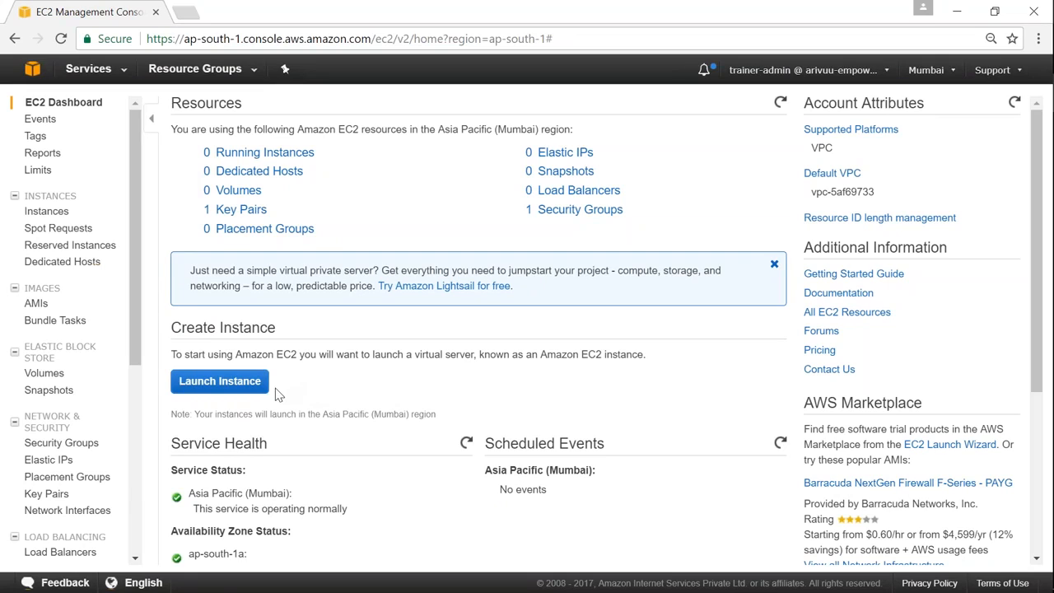
- Start launching a new EC2 instance and choose the Red Hat Enterprise Linux 7.2 (HVM) image
click(46, 211)
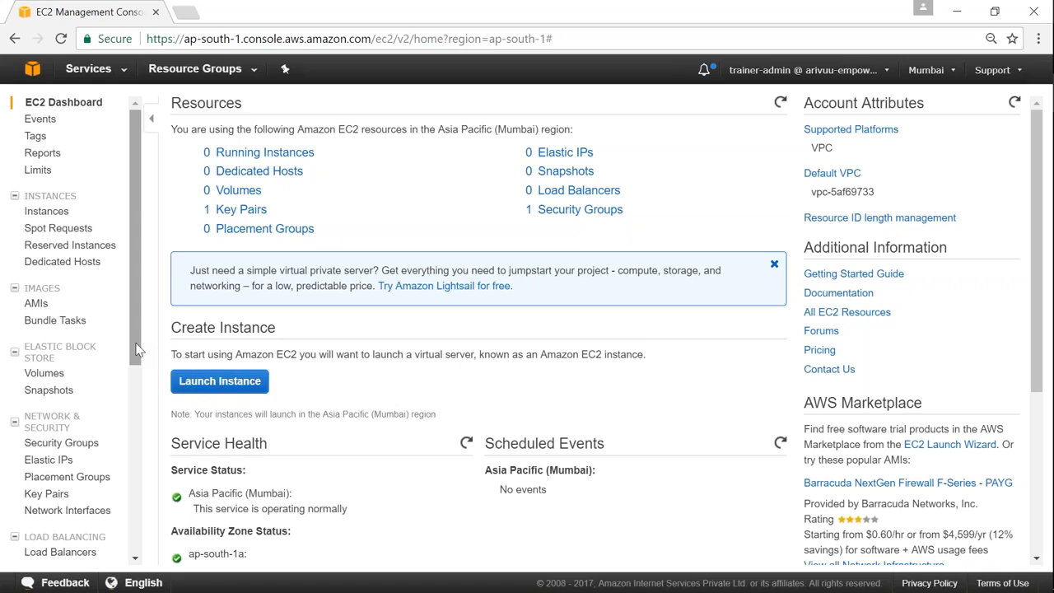
click(233, 390)
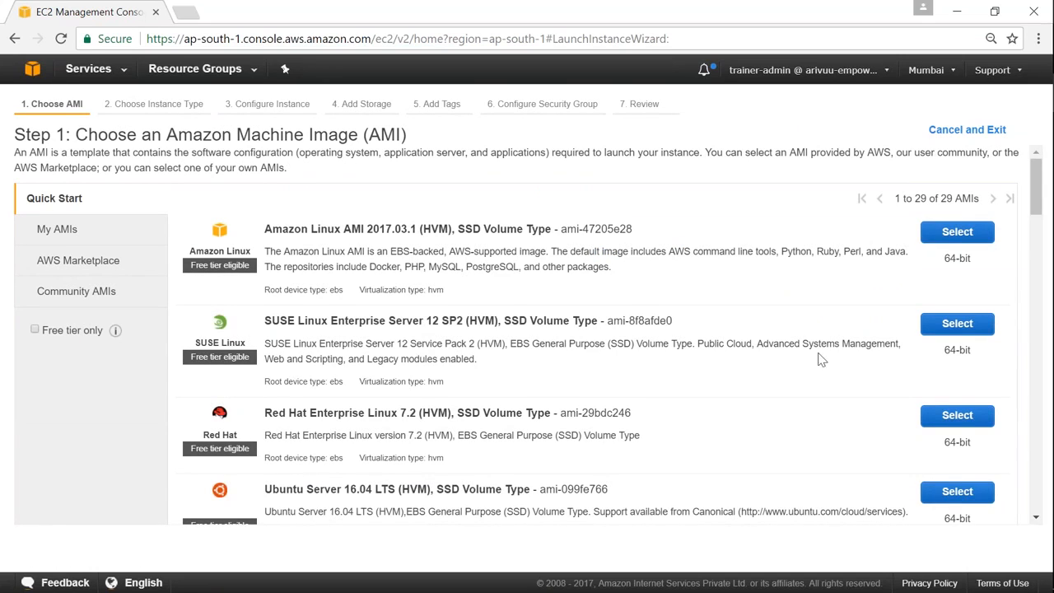
click(957, 416)
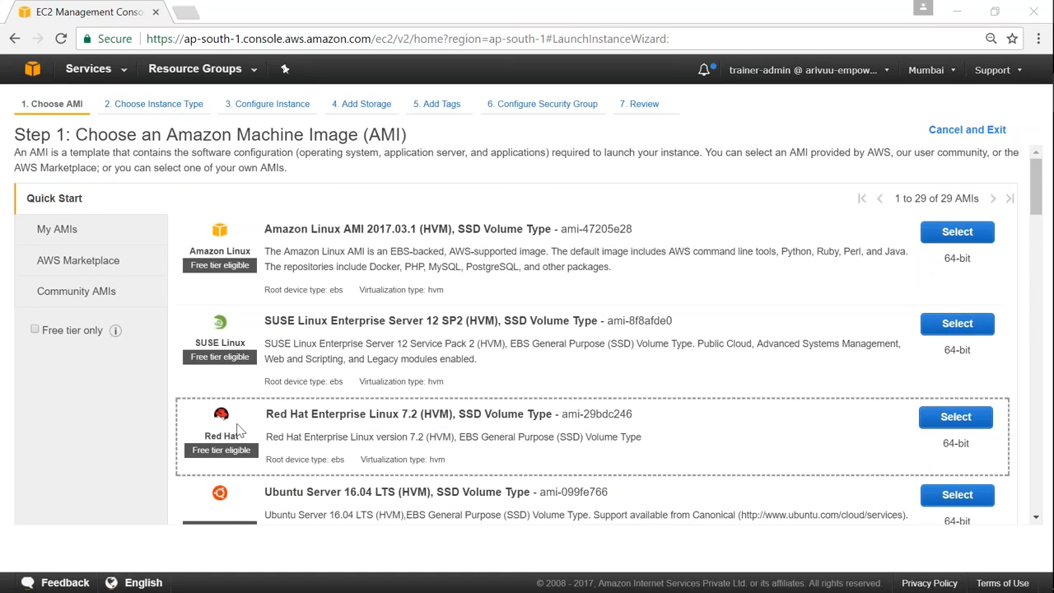
- Examine the AWS Marketplace images, including the ONTAP Cloud for AWS hourly and yearly prices and the product categories
click(67, 262)
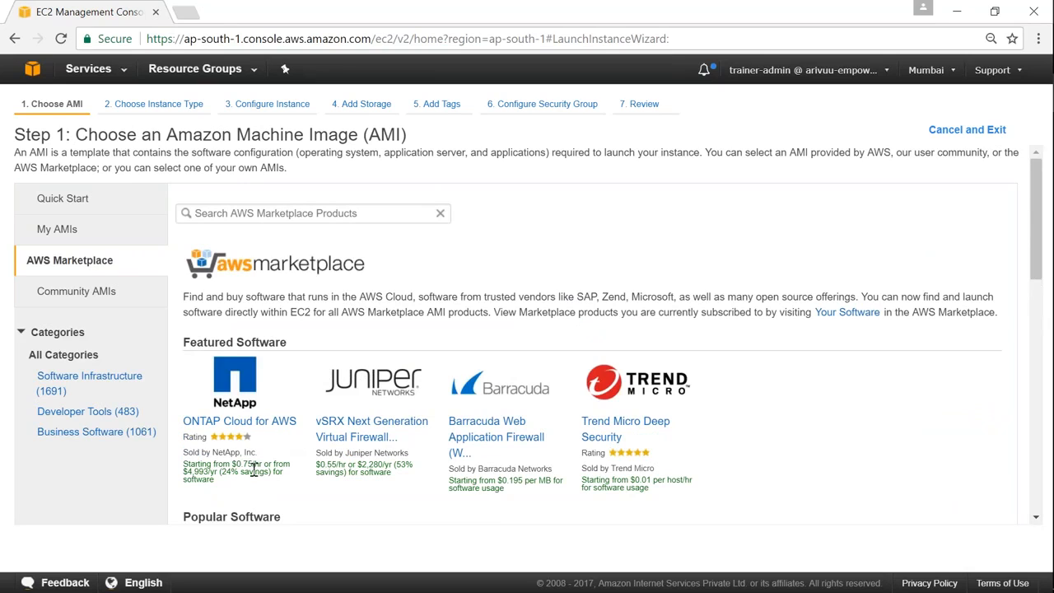
drag(232, 464, 261, 463)
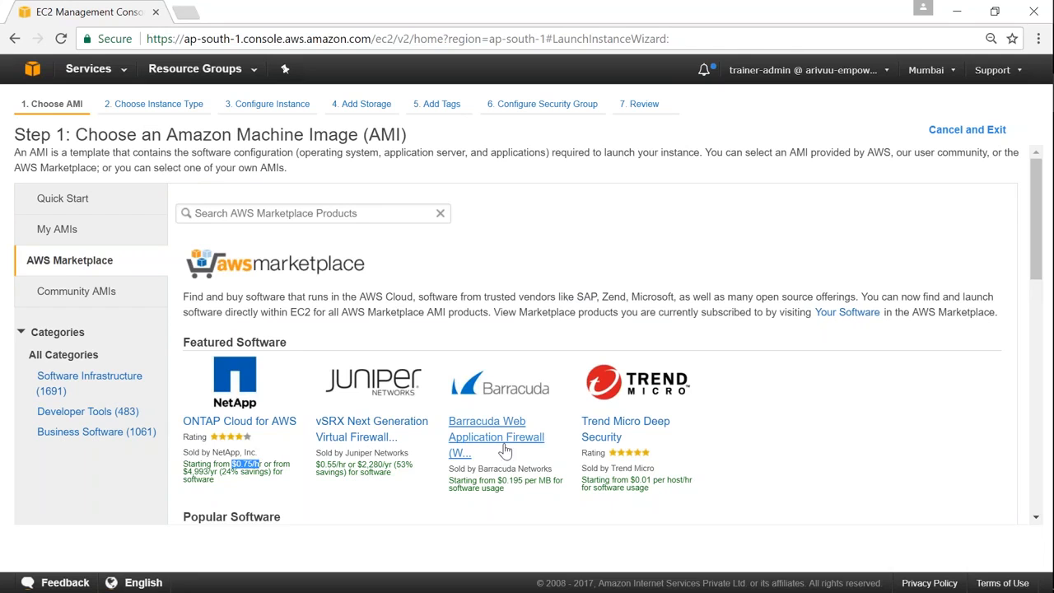
drag(183, 471, 217, 472)
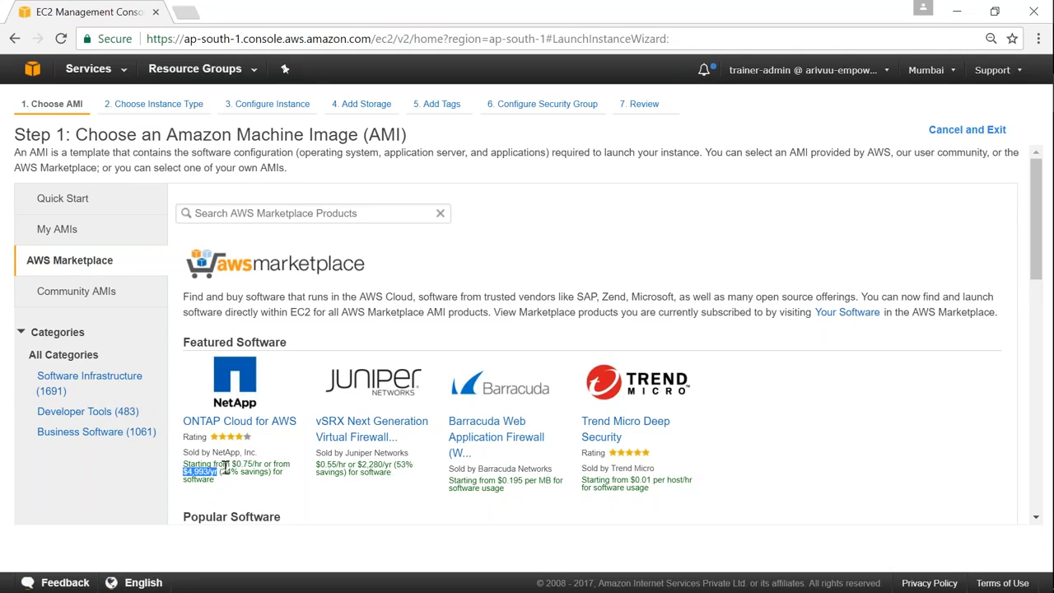
scroll(218, 473, down, 2)
scroll(420, 409, down, 3)
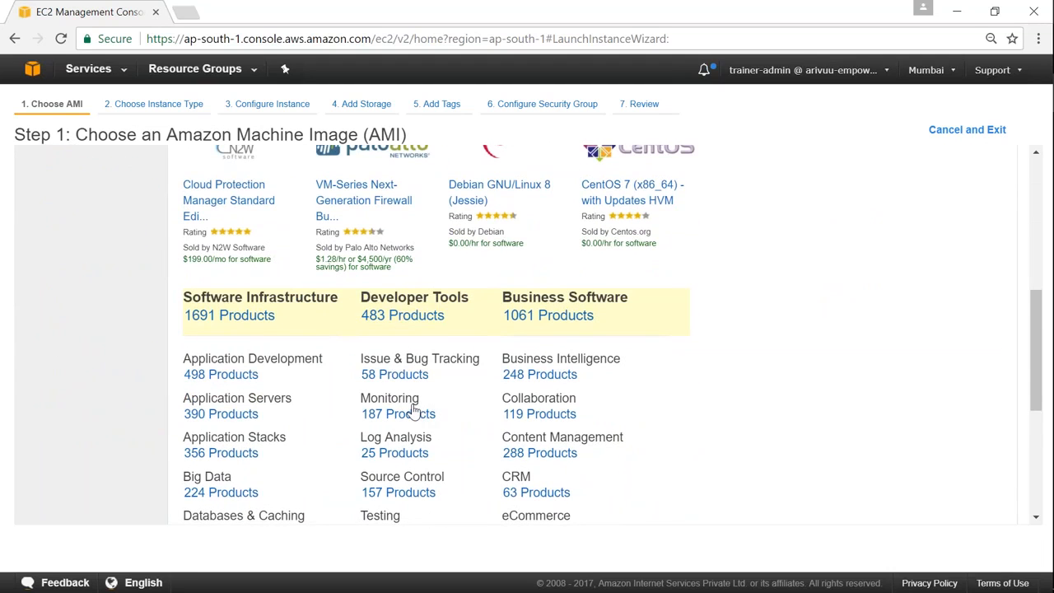
scroll(416, 410, down, 2)
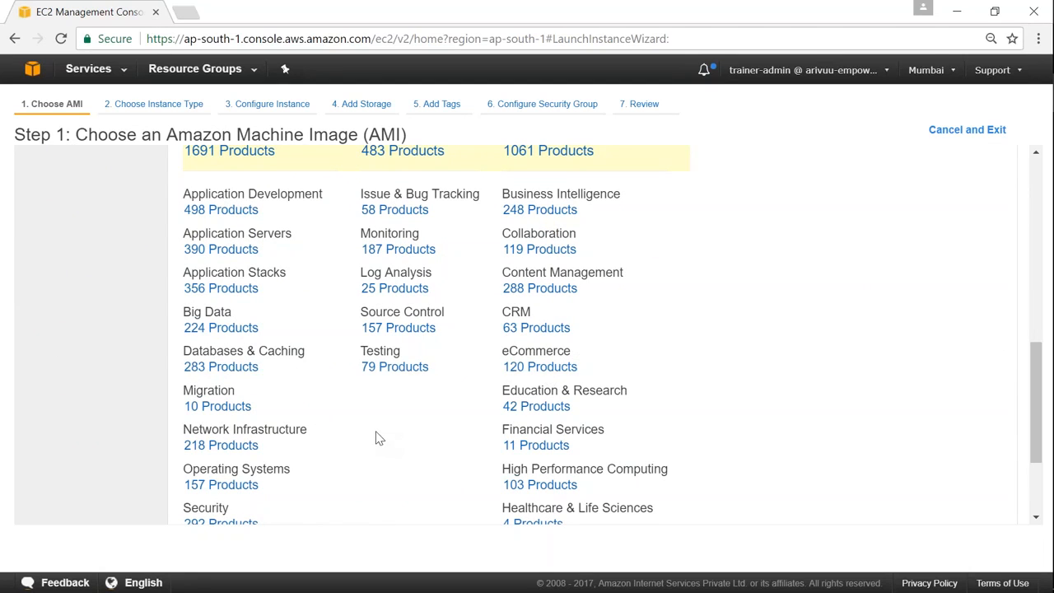
scroll(376, 438, up, 7)
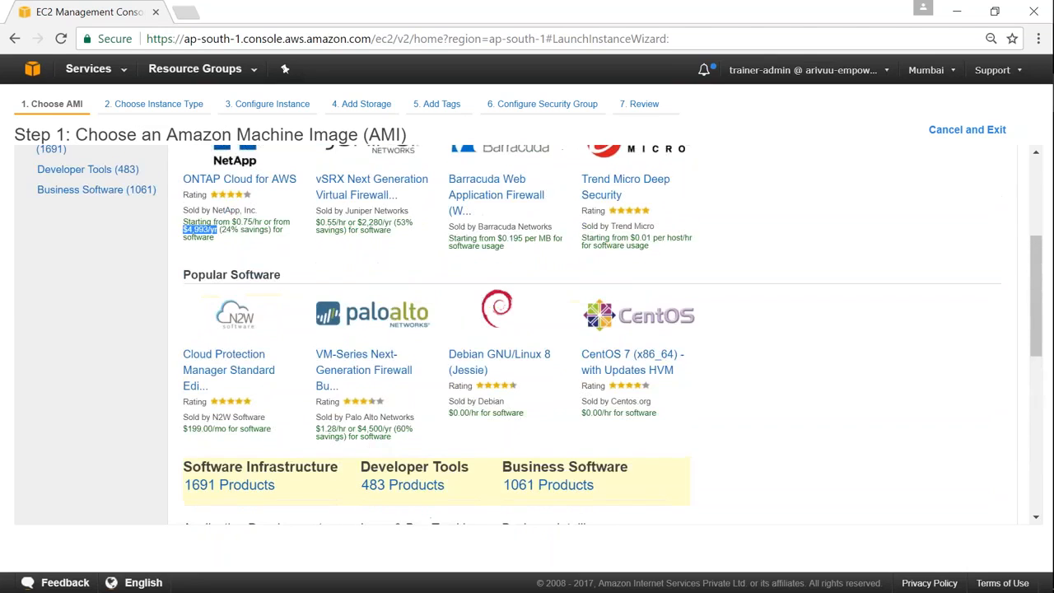
scroll(298, 209, up, 1)
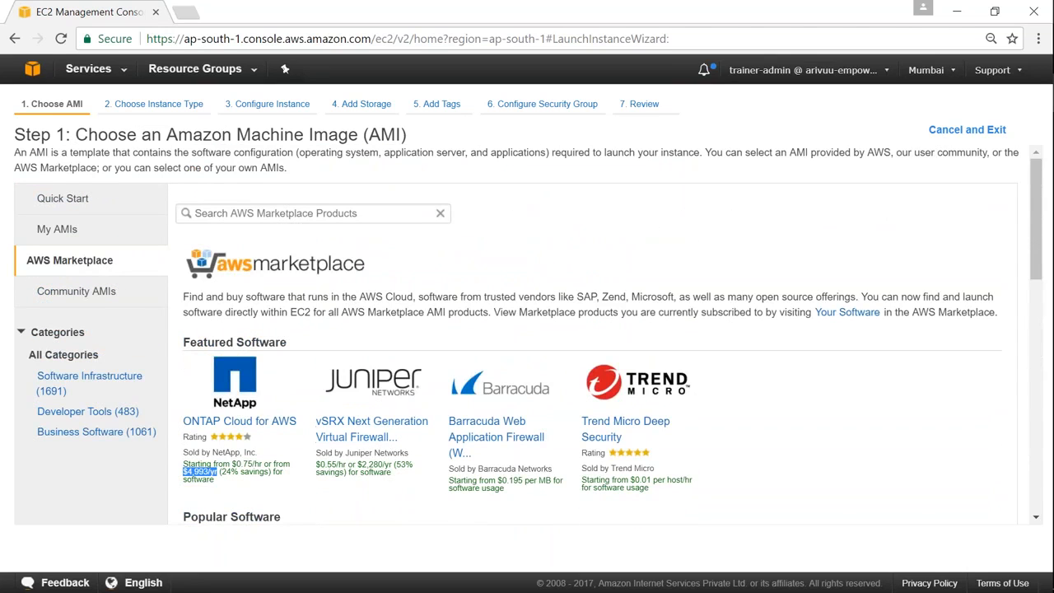
- Search the AWS Marketplace for drupal and review the software prices of the Bitnami and aGov Drupal images
click(281, 213)
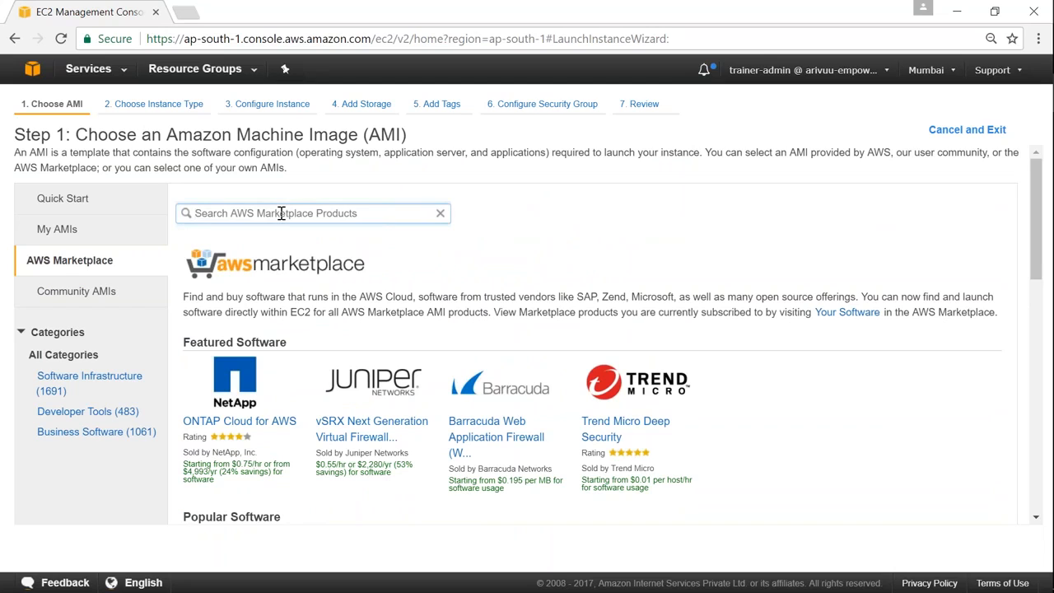
text(drupal)
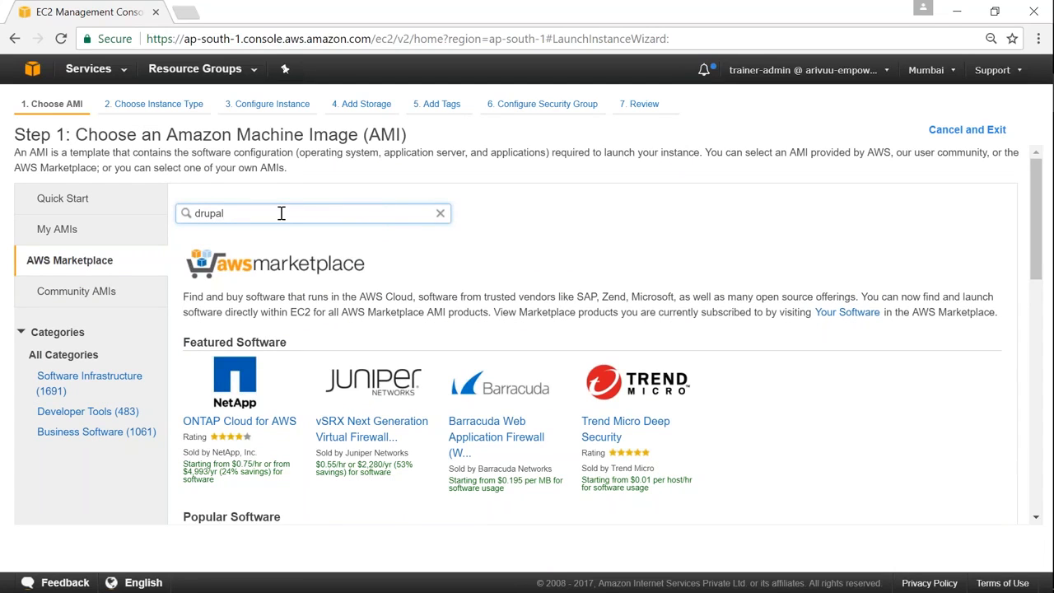
key(Return)
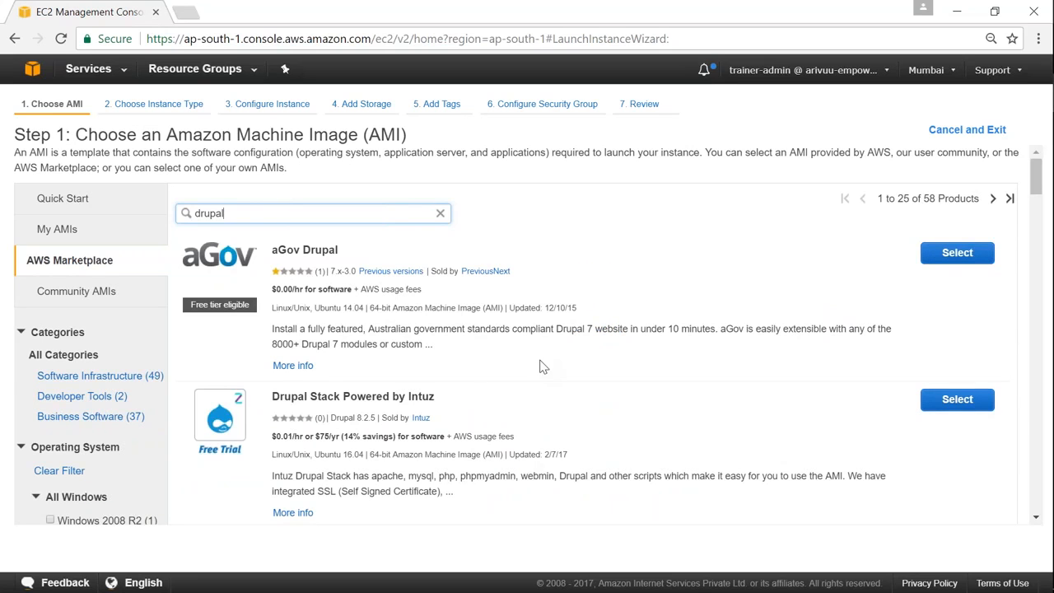
scroll(534, 358, down, 3)
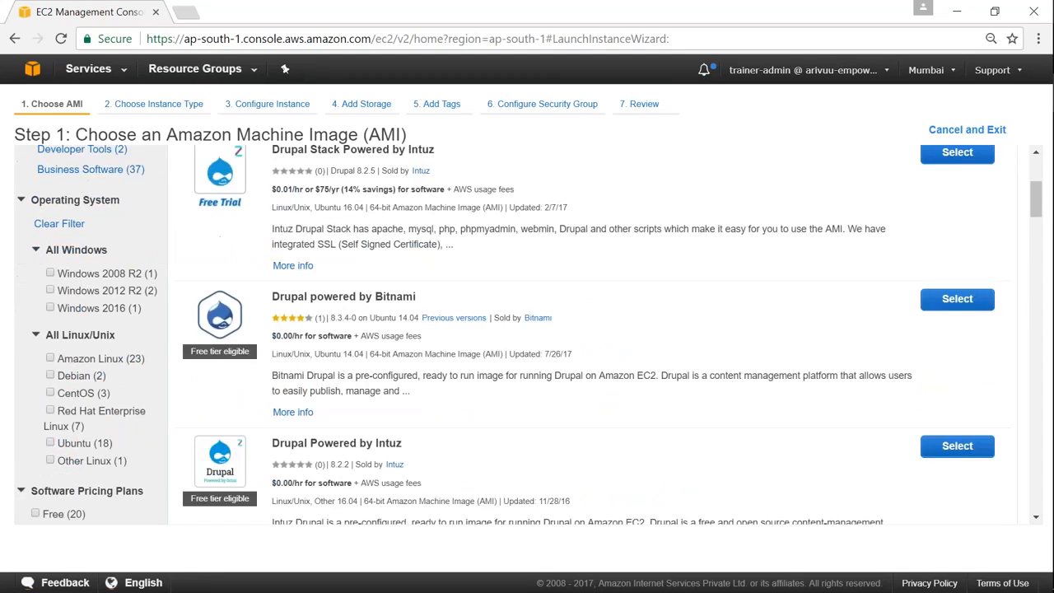
double_click(395, 298)
drag(272, 336, 356, 337)
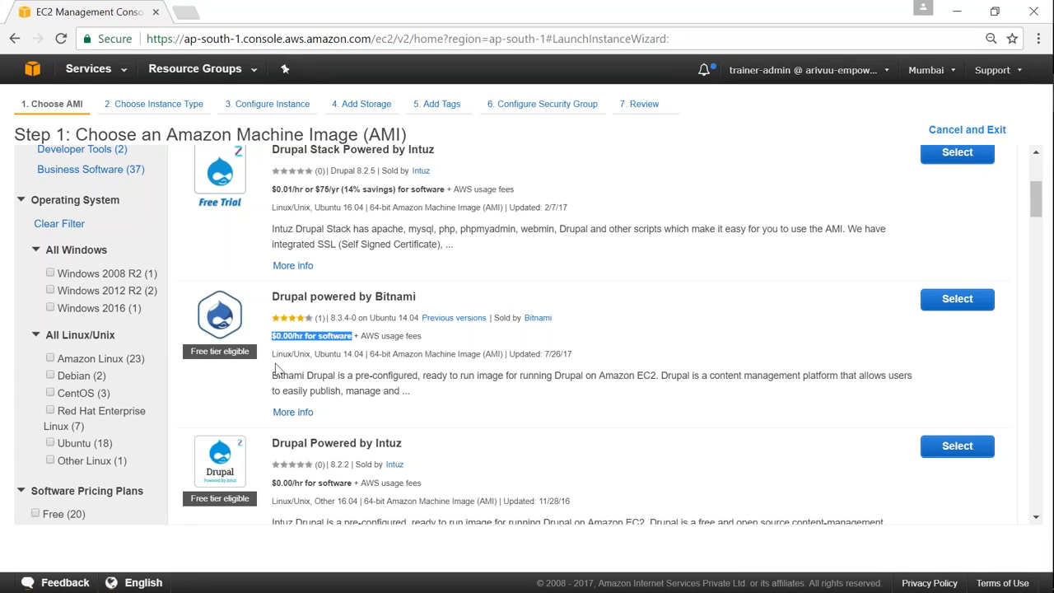
scroll(305, 390, up, 3)
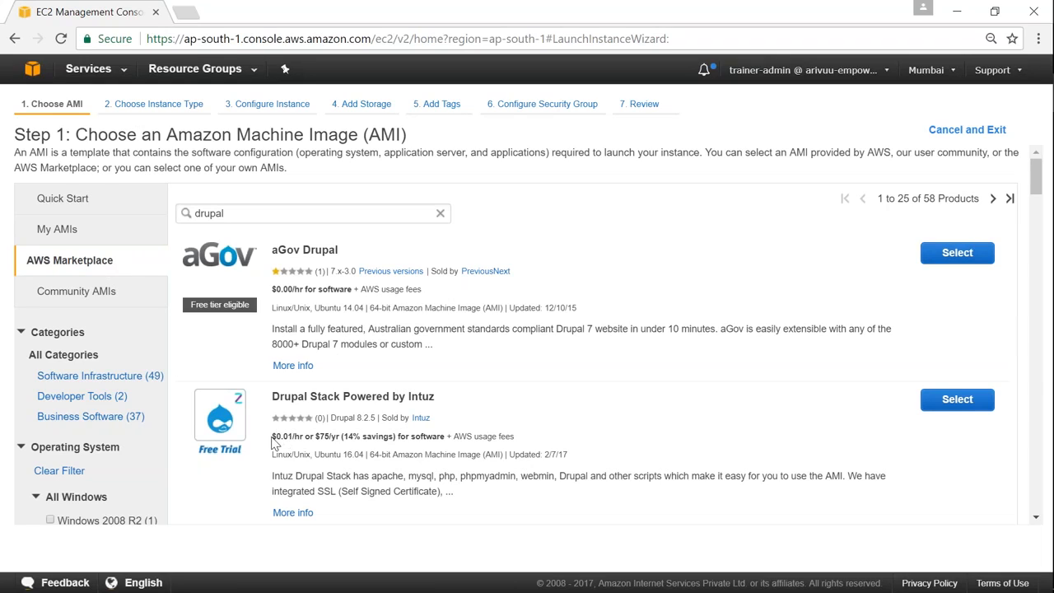
drag(275, 289, 303, 289)
- View the Community AMIs and filter My AMIs by the Instance store root device type
click(75, 295)
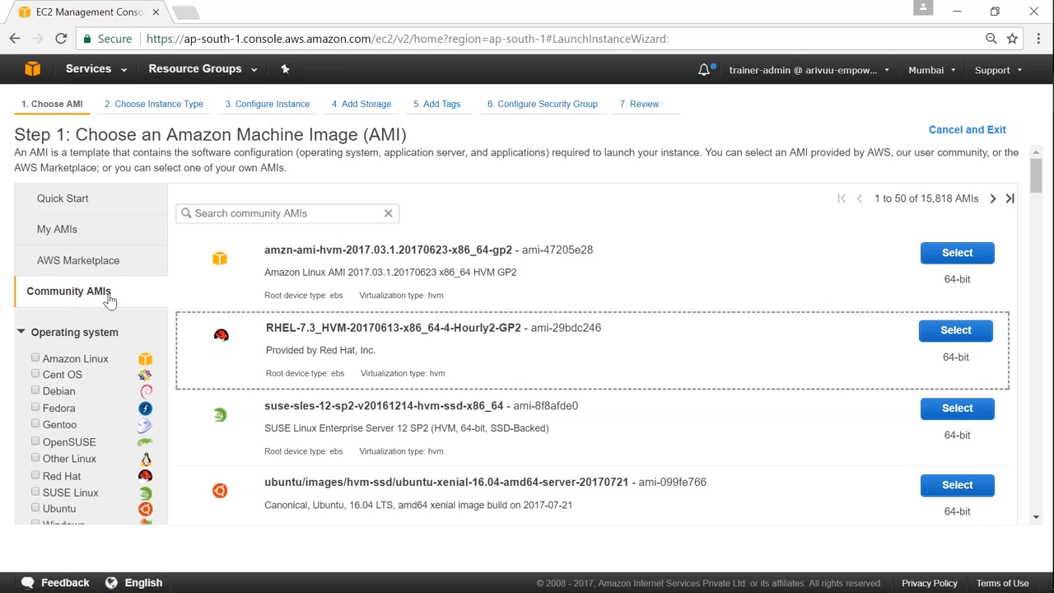
click(57, 231)
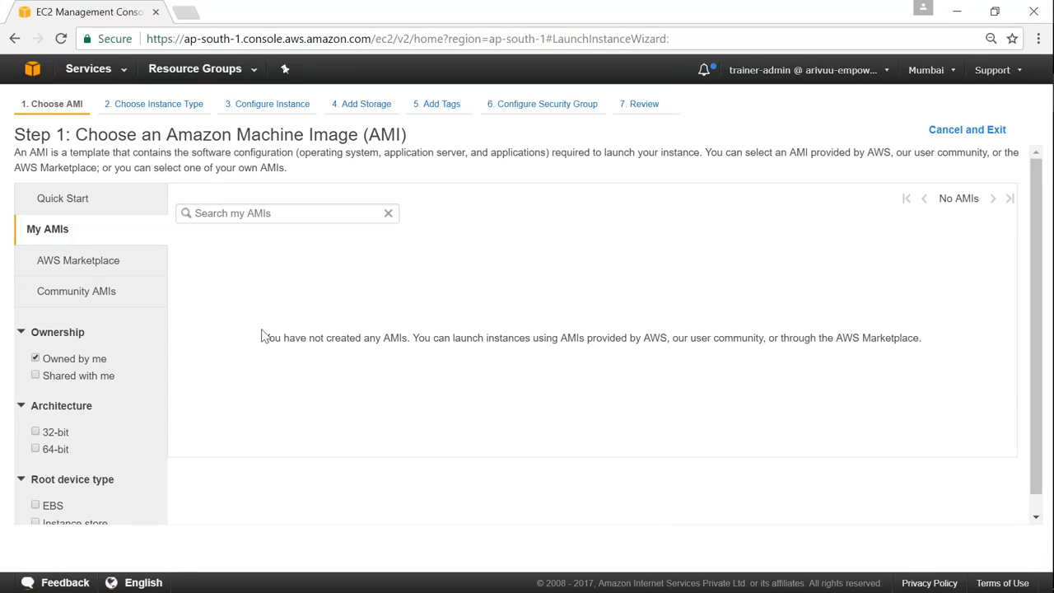
click(302, 214)
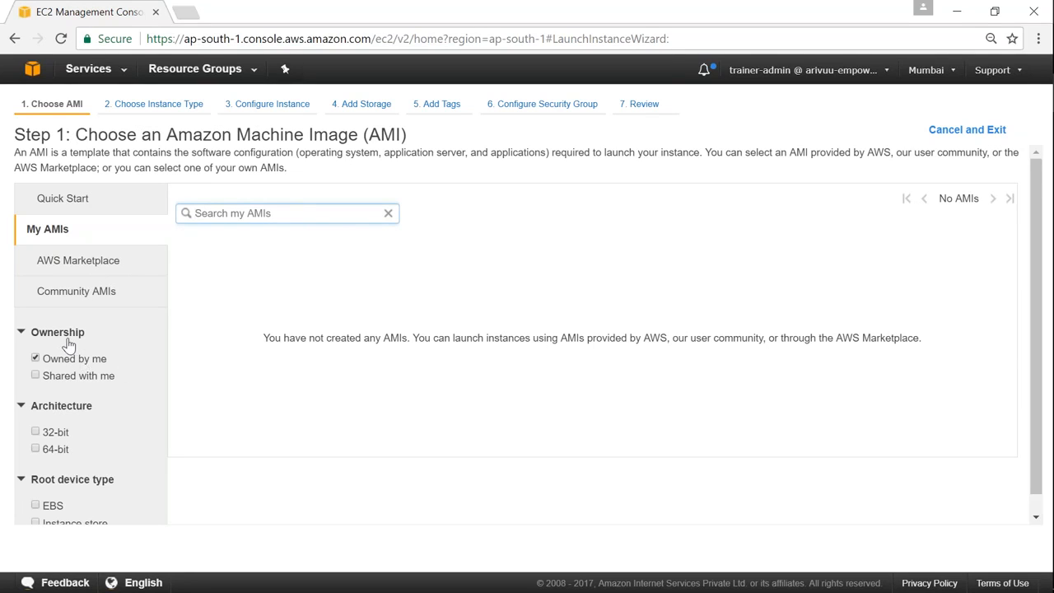
scroll(74, 379, down, 1)
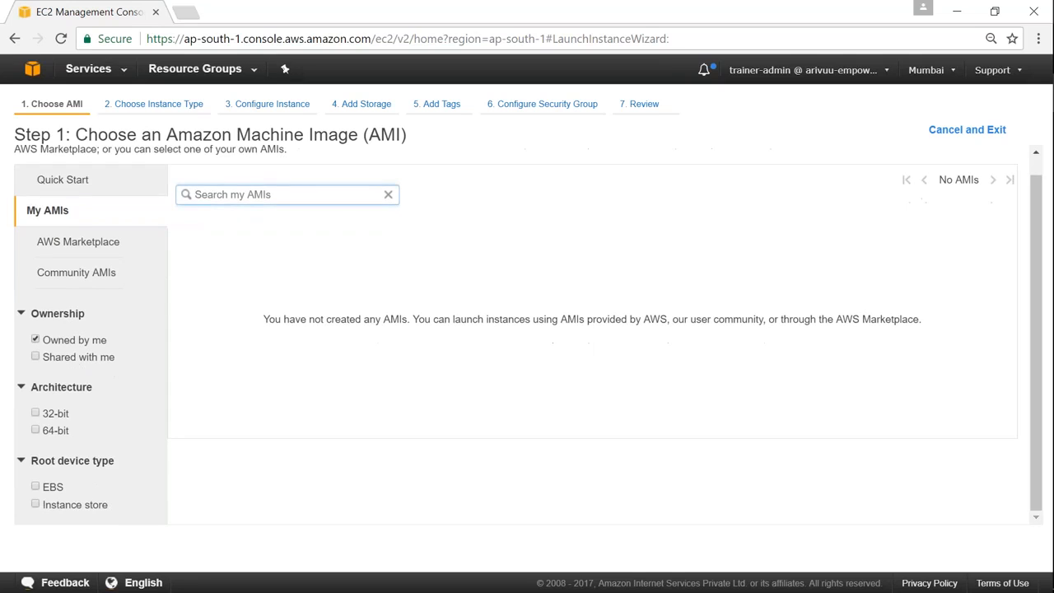
click(35, 505)
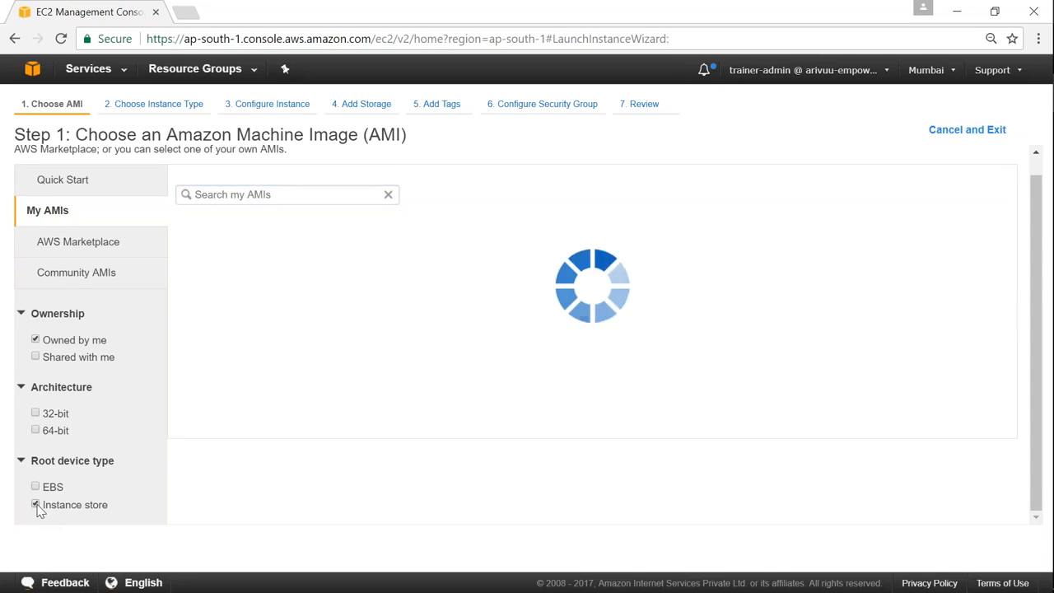
- Examine the instance-store images among the Community AMIs and the operating system, architecture and root device type filters
click(100, 244)
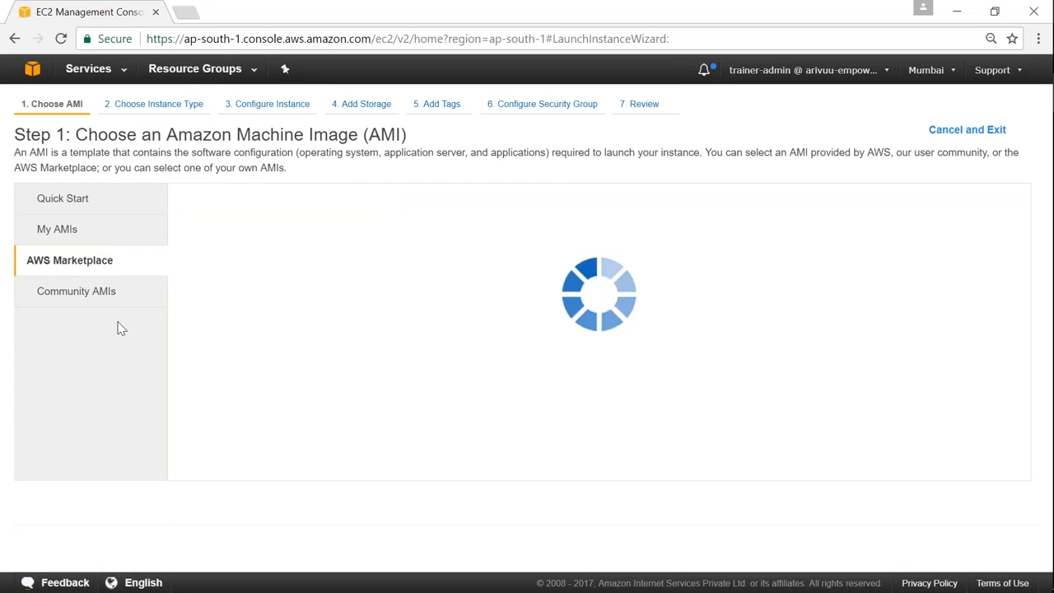
click(78, 296)
scroll(87, 317, down, 6)
scroll(96, 342, up, 2)
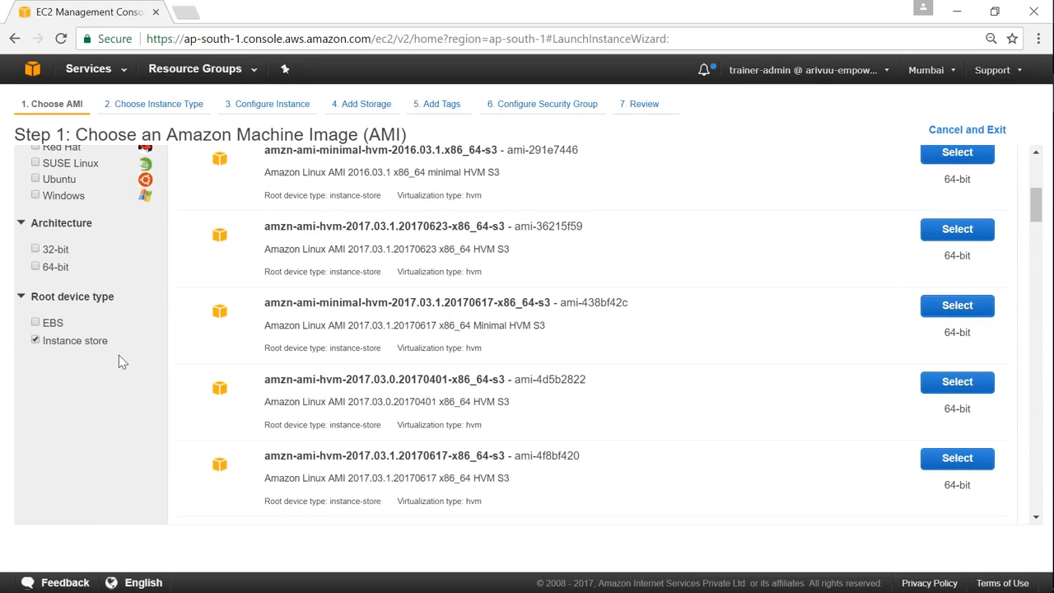
scroll(132, 358, up, 1)
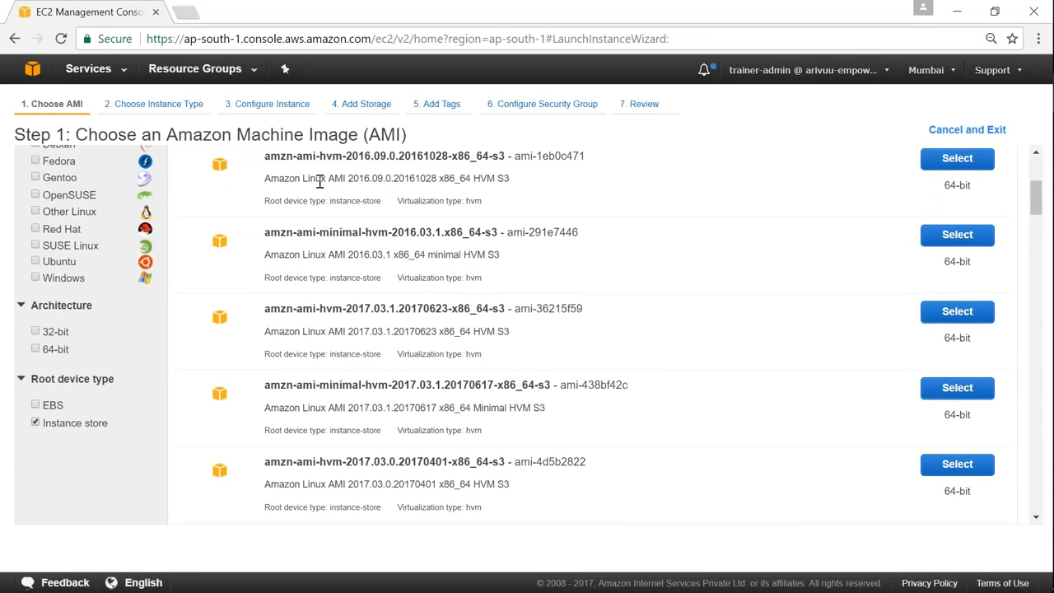
scroll(359, 379, up, 2)
scroll(359, 379, up, 1)
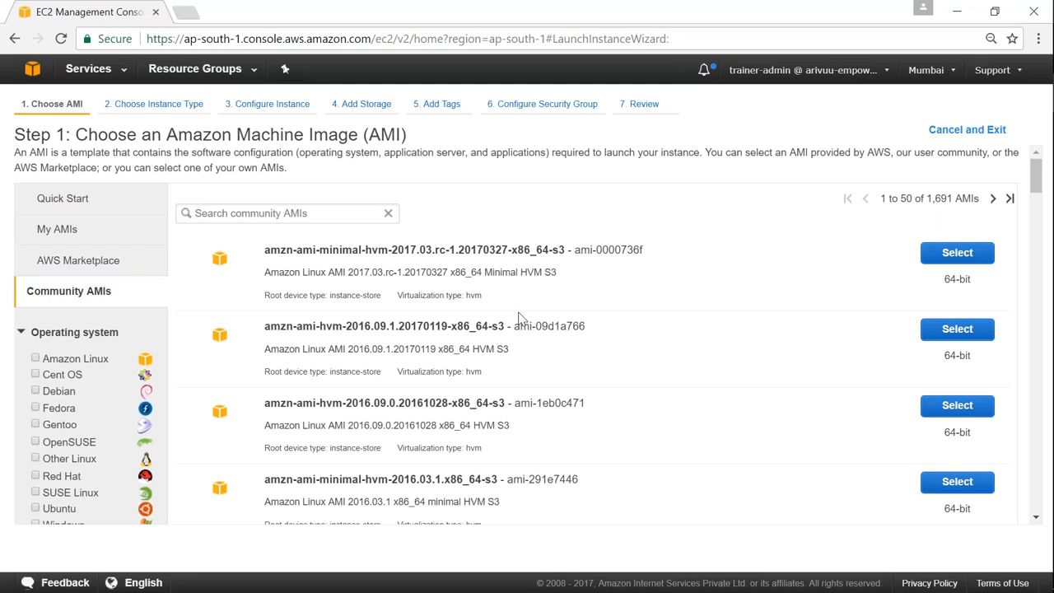
scroll(263, 366, down, 1)
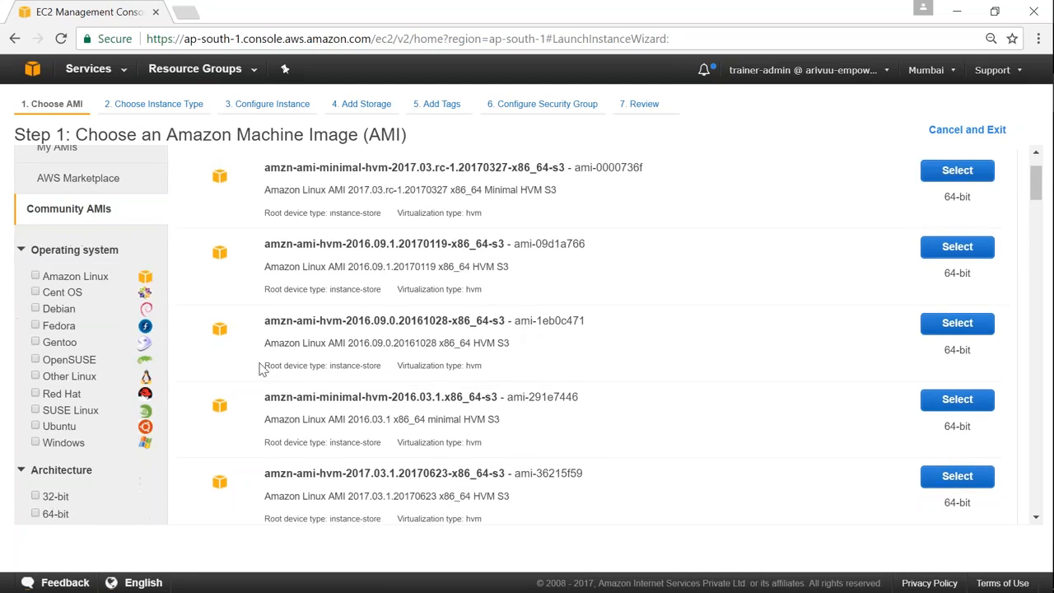
scroll(246, 372, down, 1)
scroll(245, 372, down, 1)
scroll(242, 369, down, 1)
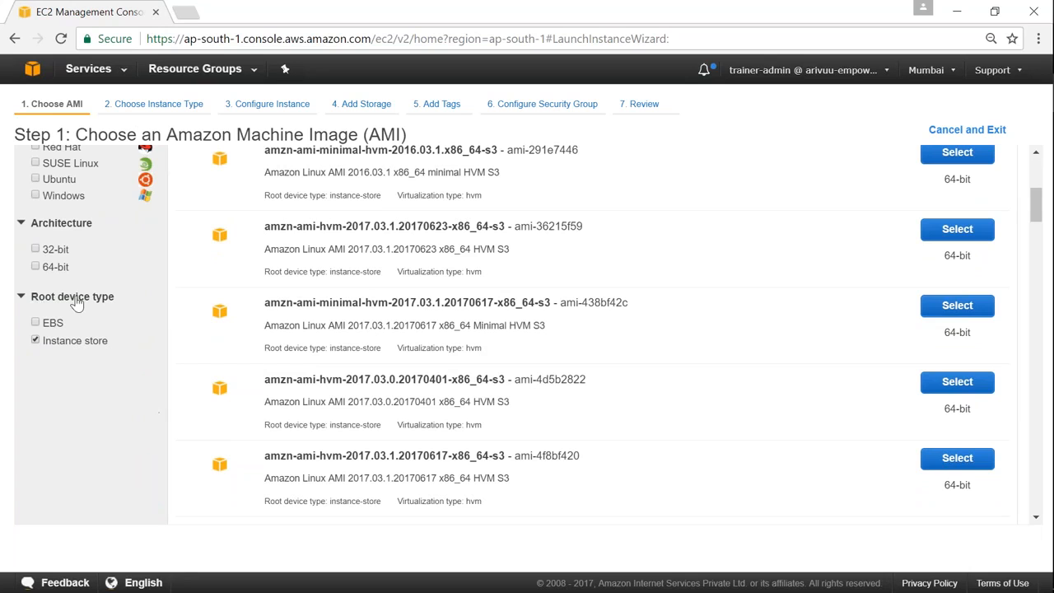
scroll(142, 399, up, 5)
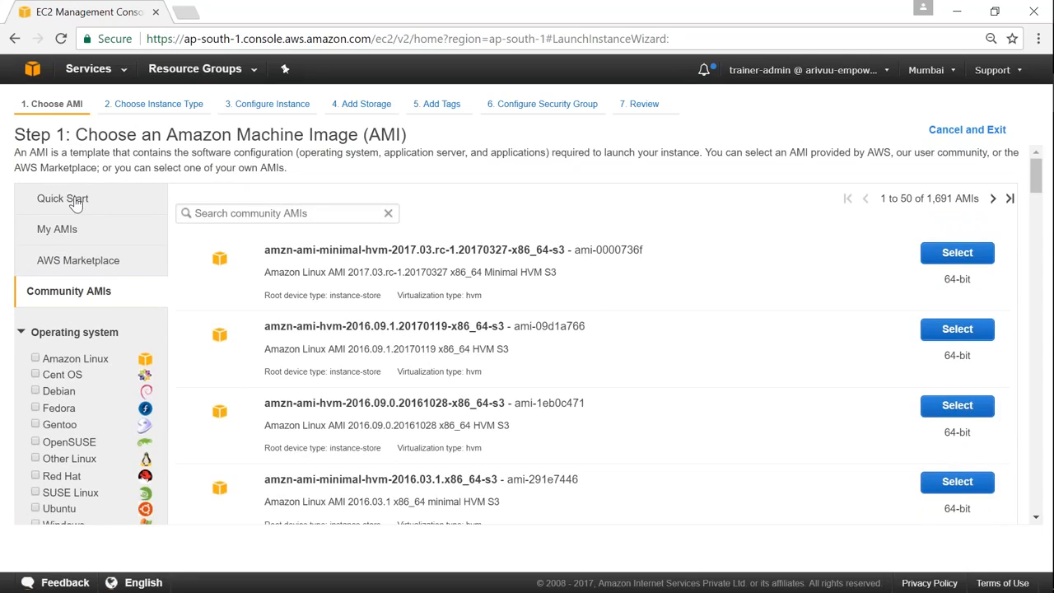
- Return to the Quick Start images and select Red Hat Enterprise Linux 7.2 (HVM), SSD Volume Type
click(74, 200)
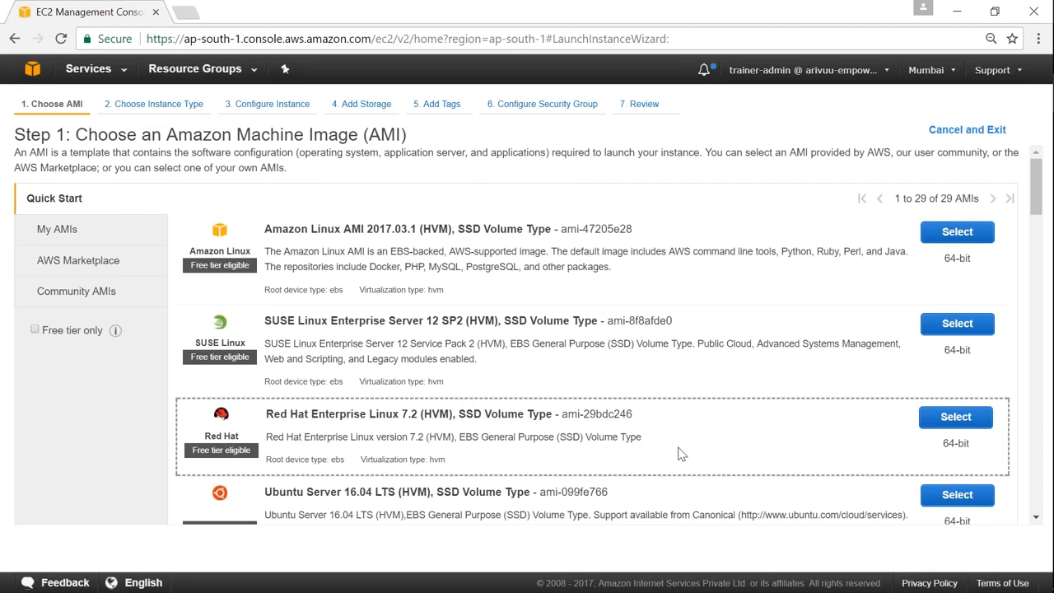
click(956, 417)
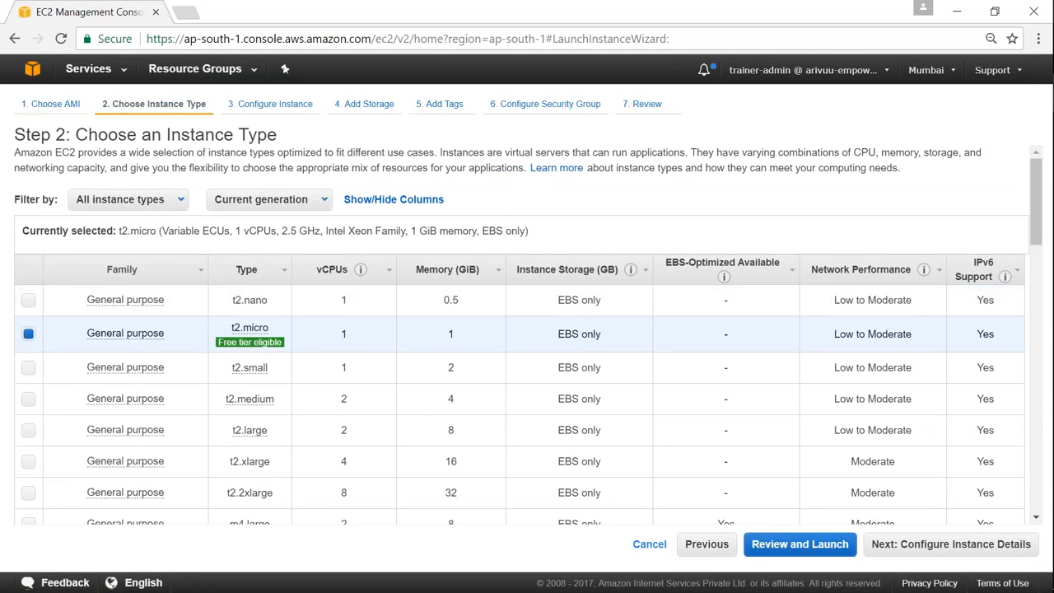
- Filter the instance types to show only the Storage optimized family
click(177, 202)
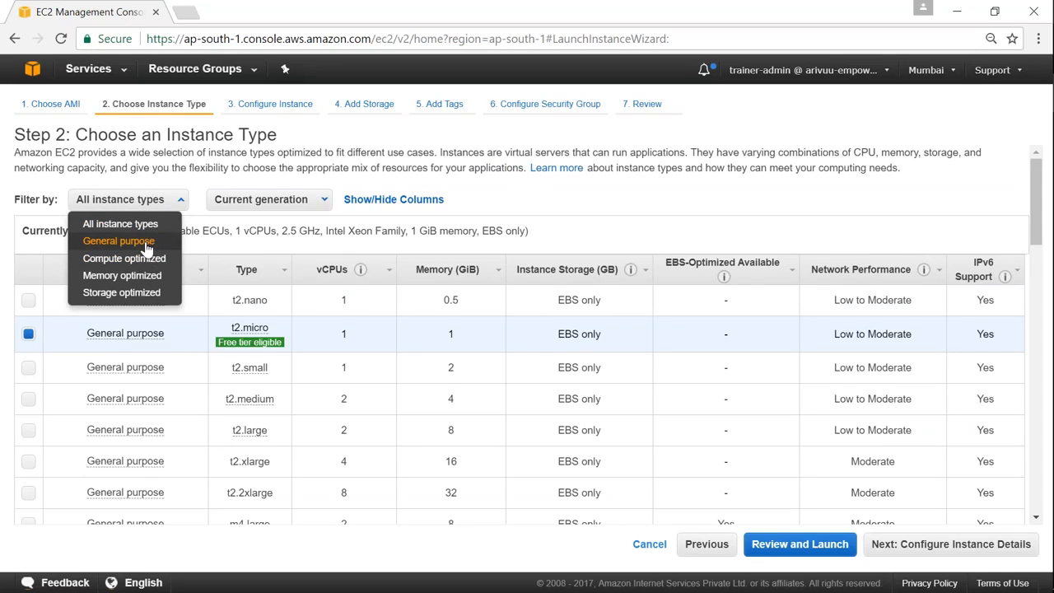
click(123, 293)
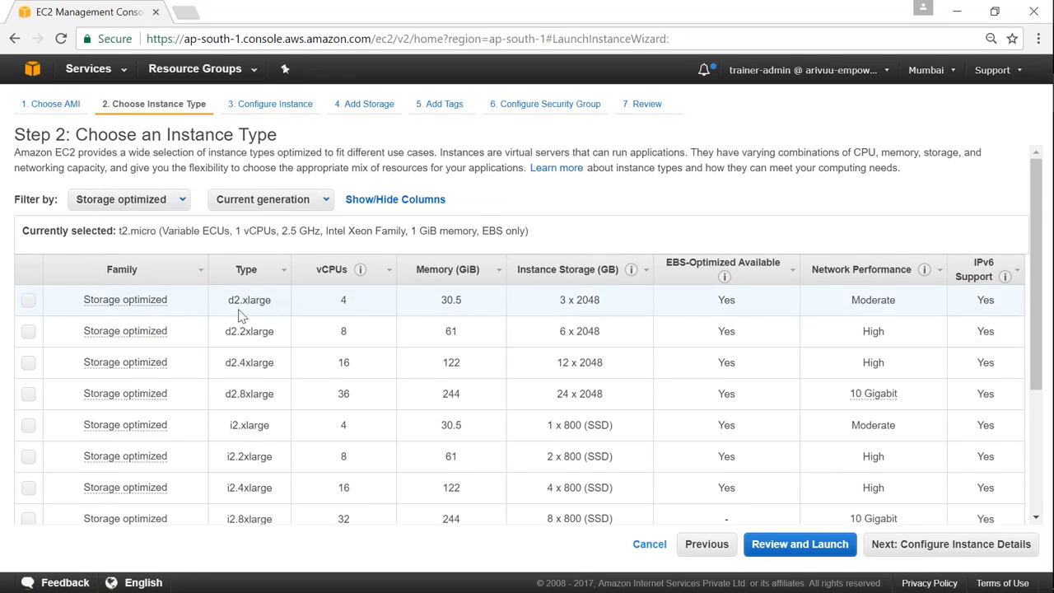
- Look through the Storage optimized types, then filter the list to the General purpose family and review its instance types
scroll(255, 393, down, 3)
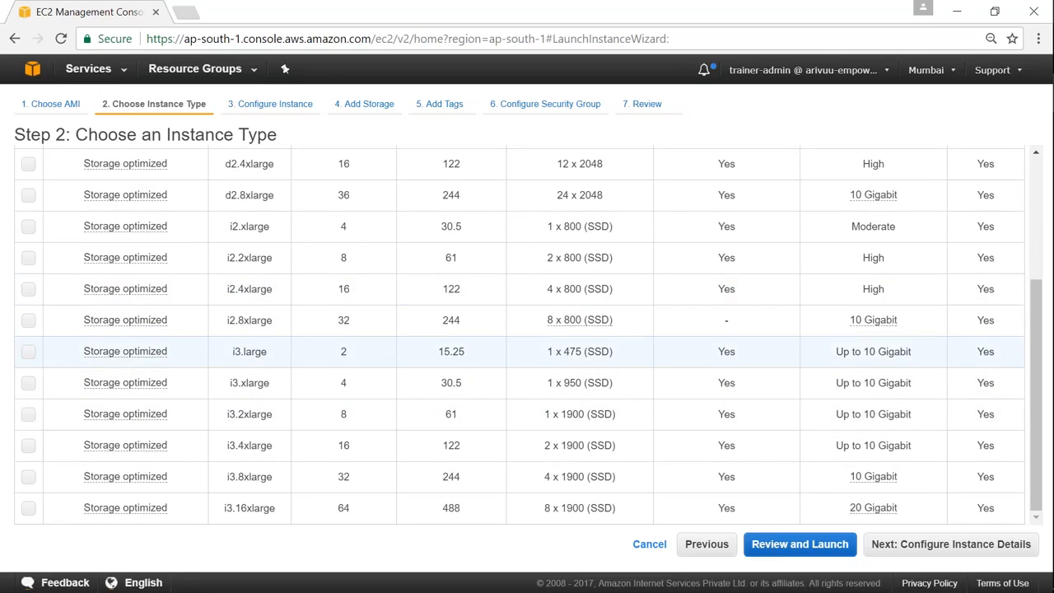
scroll(247, 395, up, 5)
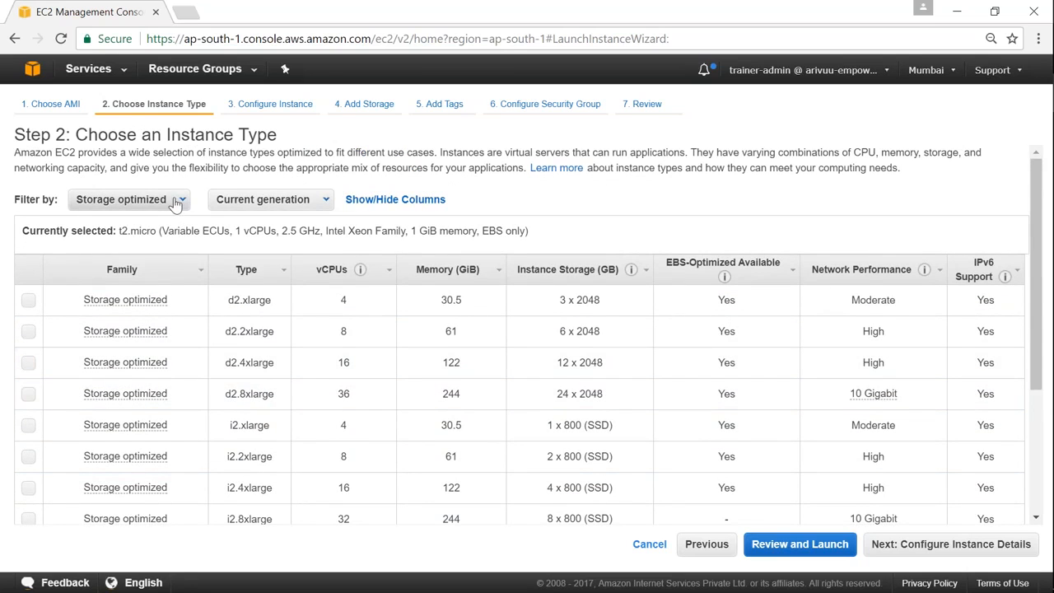
click(176, 203)
click(137, 241)
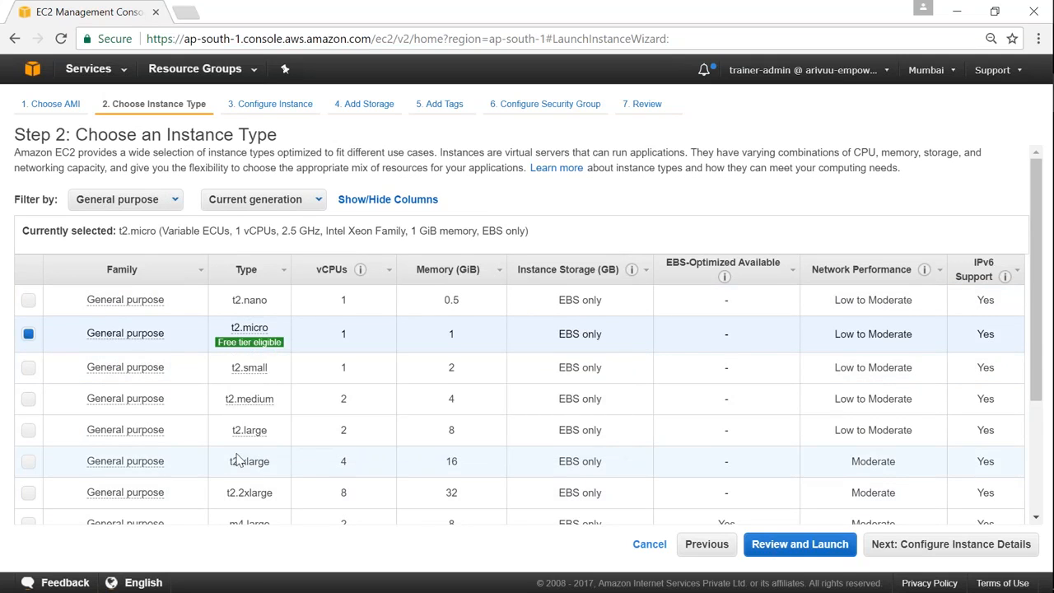
scroll(259, 437, down, 2)
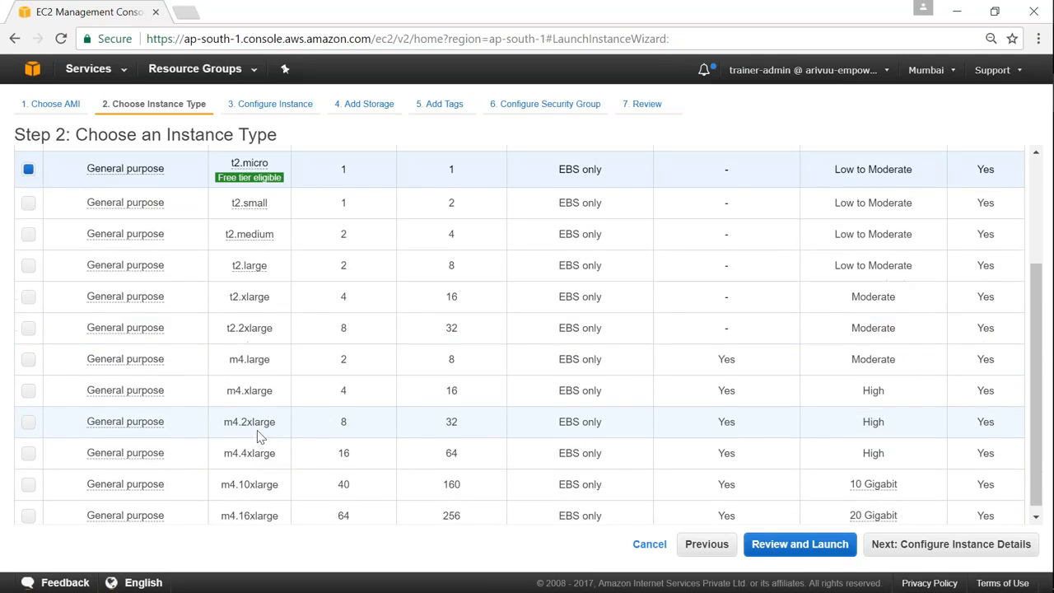
scroll(259, 436, up, 2)
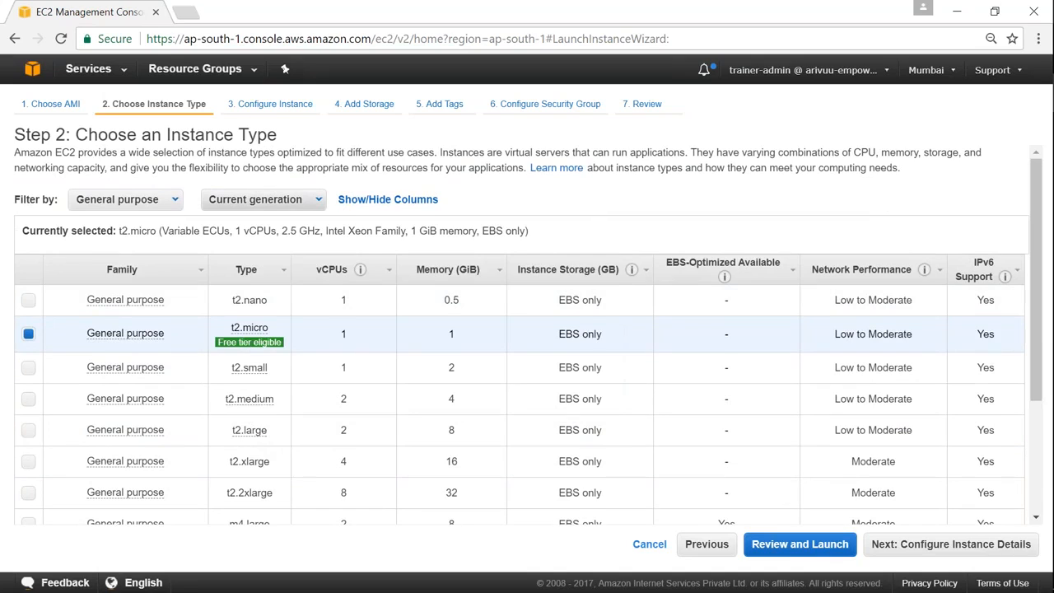
- Select the t2.2xlarge instance type
click(316, 199)
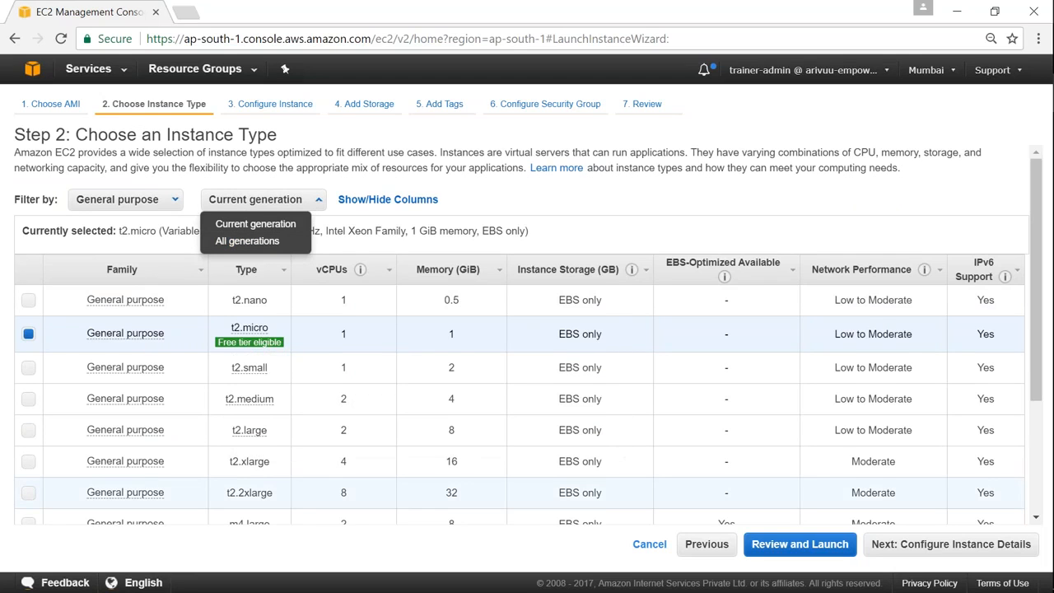
click(263, 492)
scroll(261, 478, down, 1)
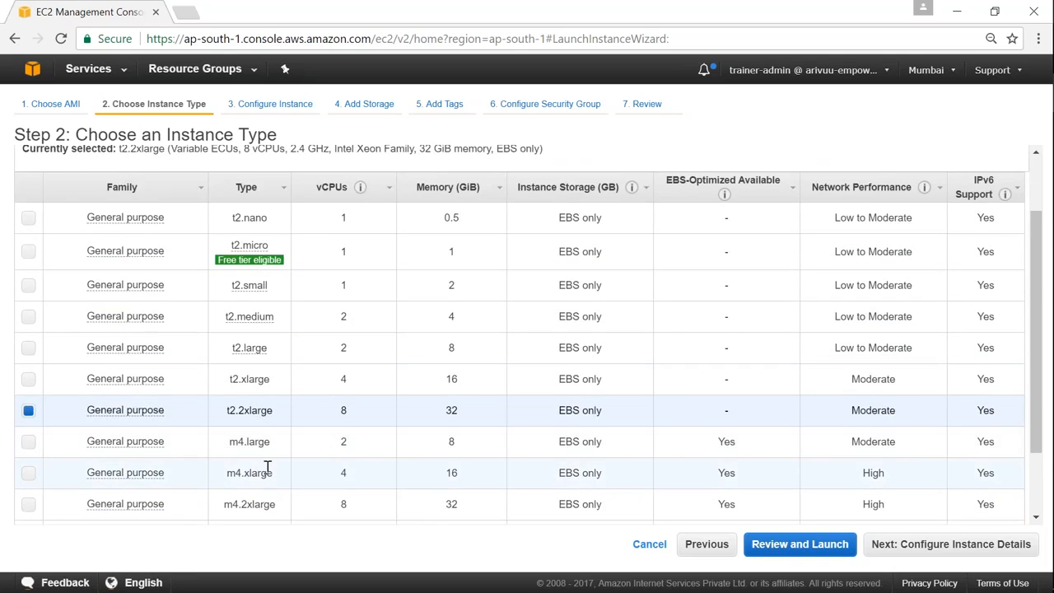
scroll(267, 466, up, 1)
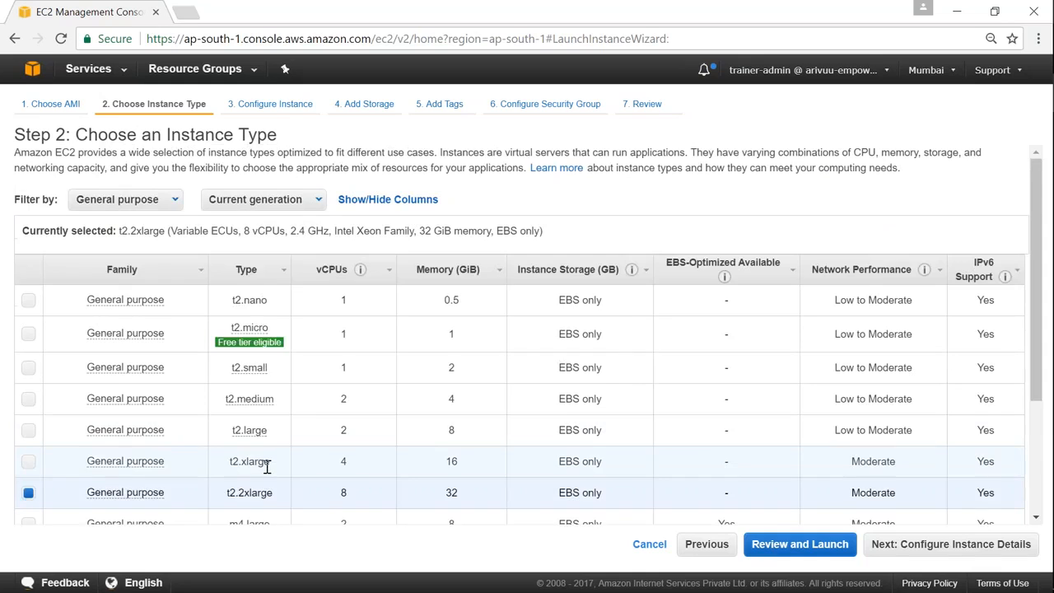
- Set the generation filter to All generations and look through the General purpose instance types
click(292, 206)
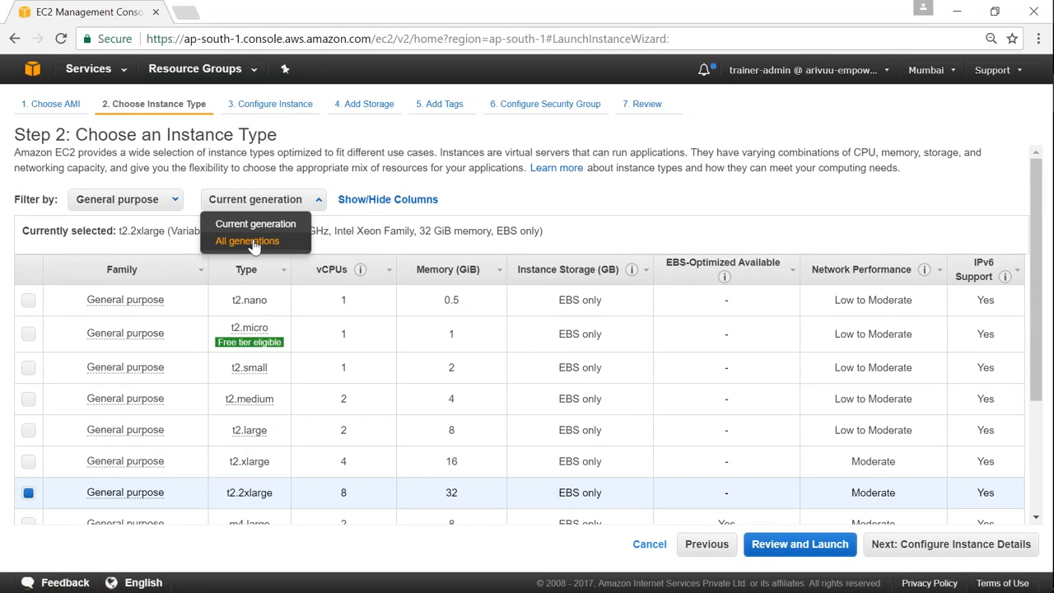
click(252, 241)
mouse_move(250, 342)
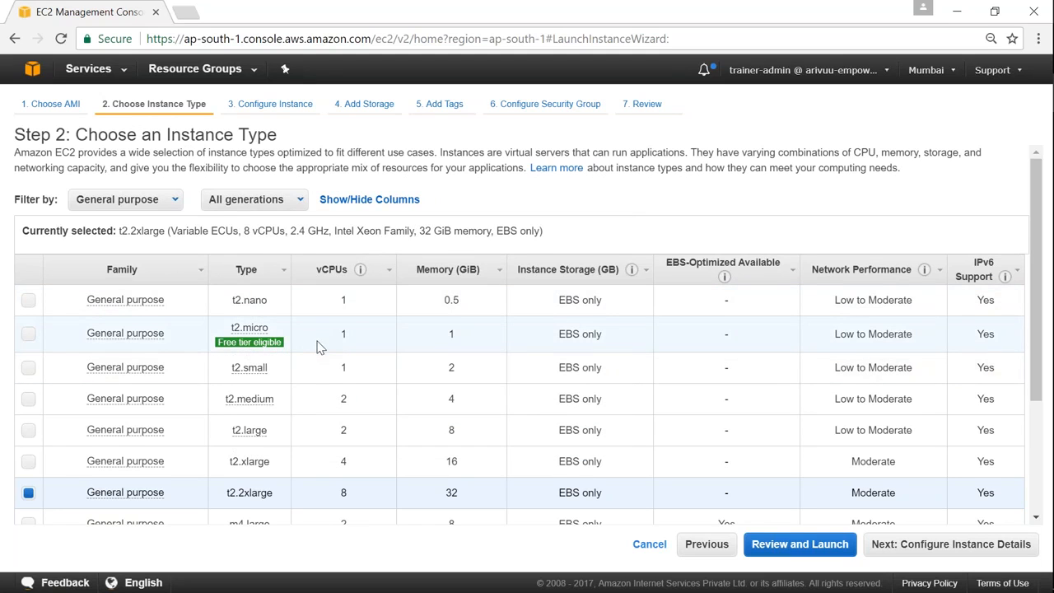
scroll(311, 371, down, 2)
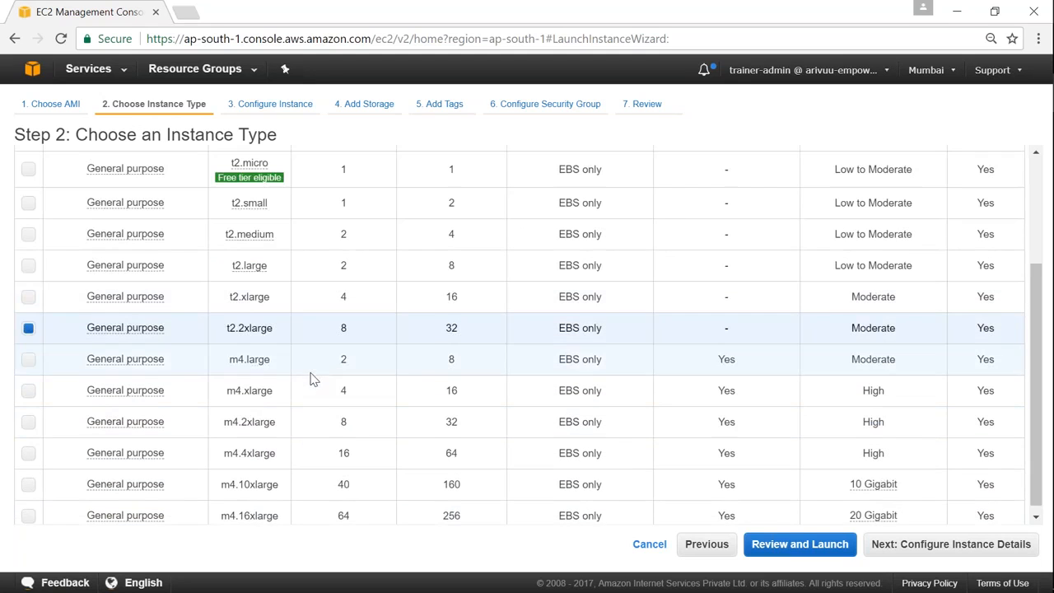
scroll(279, 370, up, 2)
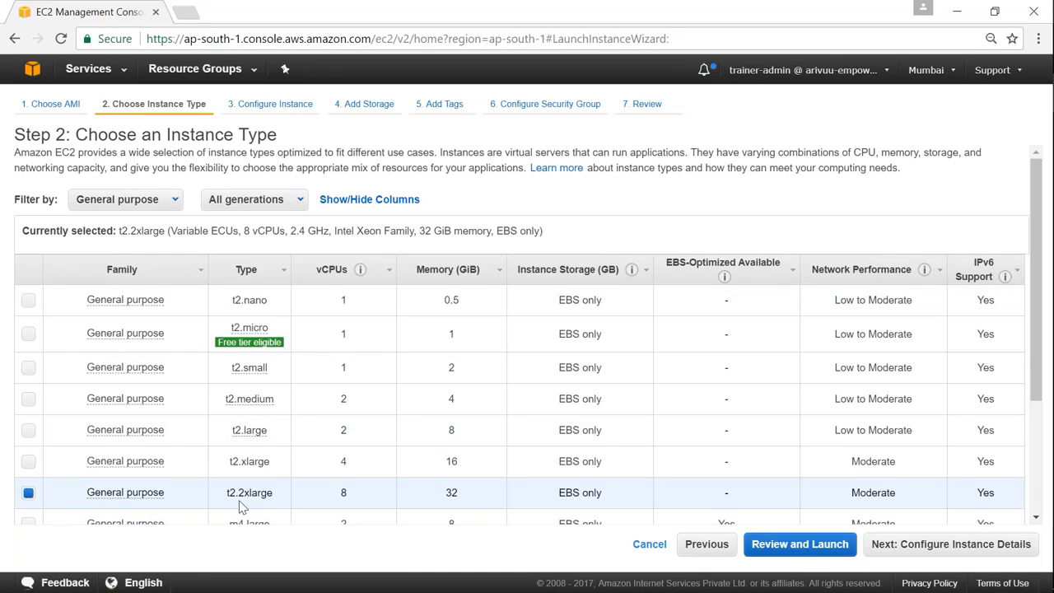
- Review the specification summary of the selected t2.2xlarge and select the free tier eligible t2.micro instead
double_click(119, 231)
drag(185, 239, 544, 234)
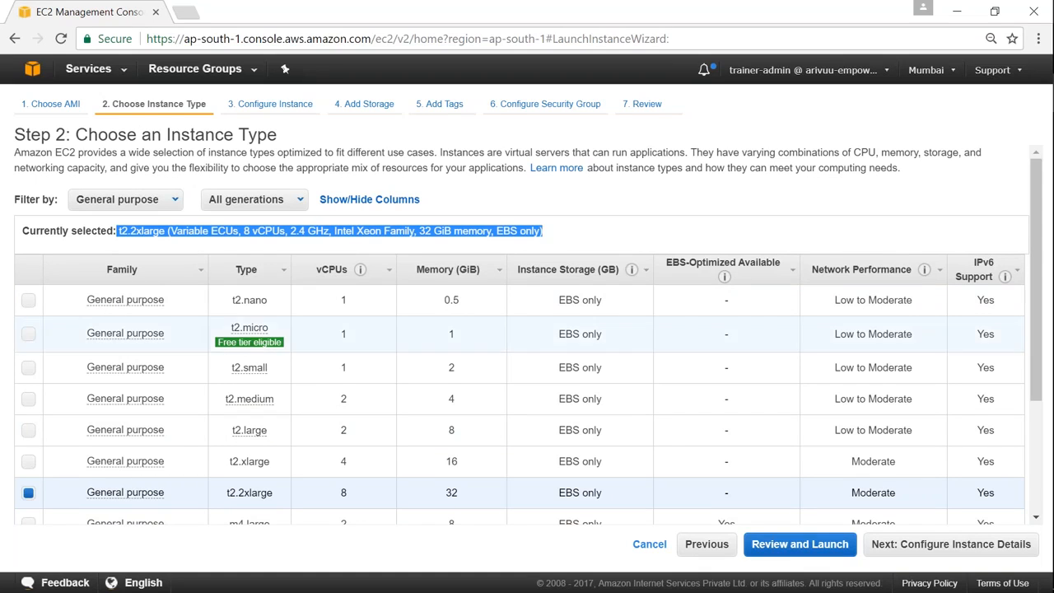
click(28, 334)
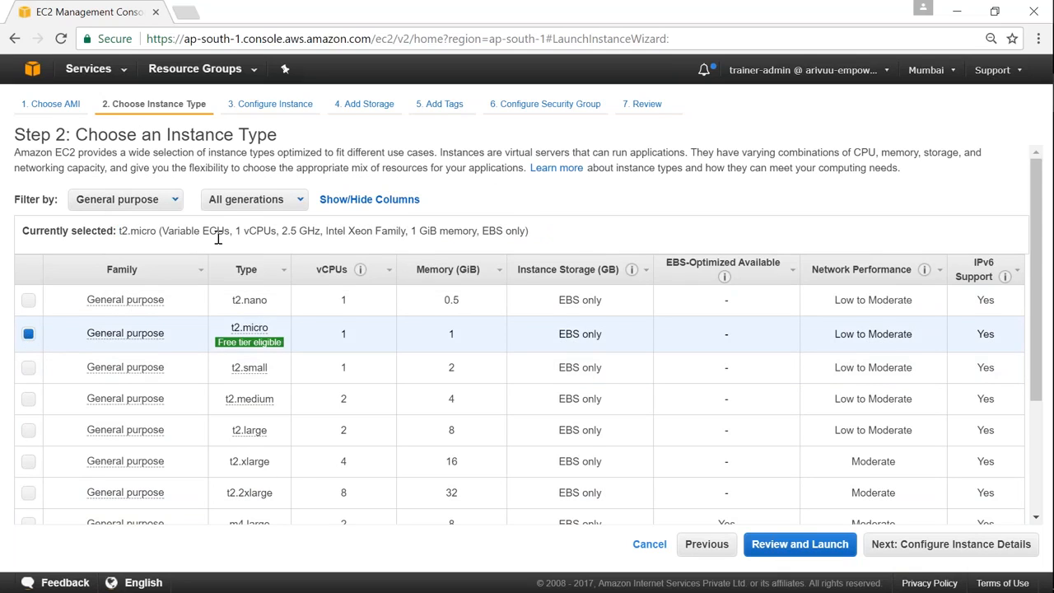
- Examine the t2.micro specification summary and compare vCPUs and memory across the General purpose types
drag(236, 231, 321, 237)
drag(407, 231, 523, 233)
scroll(537, 348, down, 1)
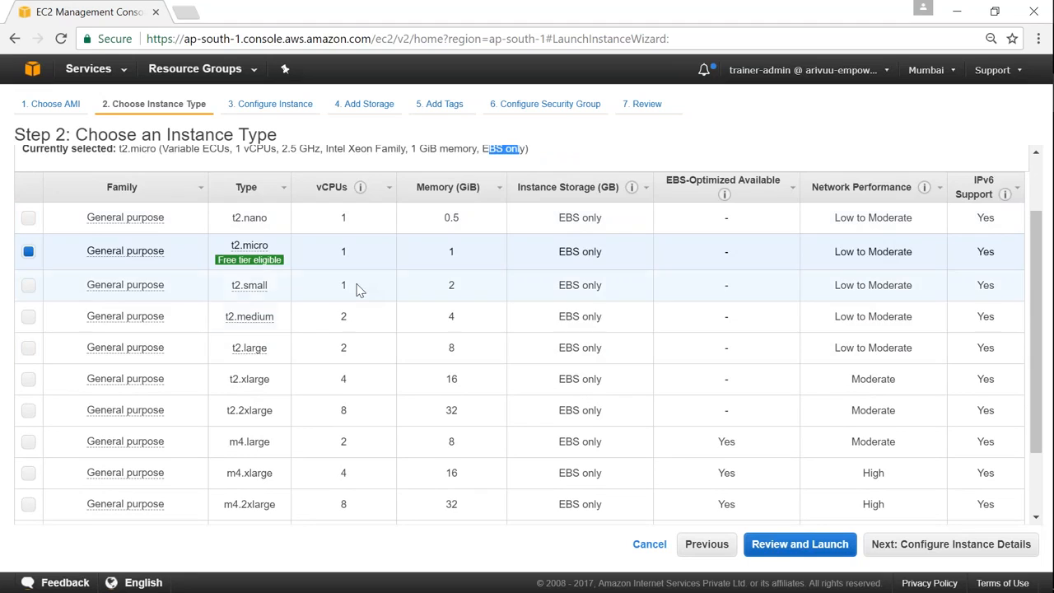
scroll(360, 362, down, 1)
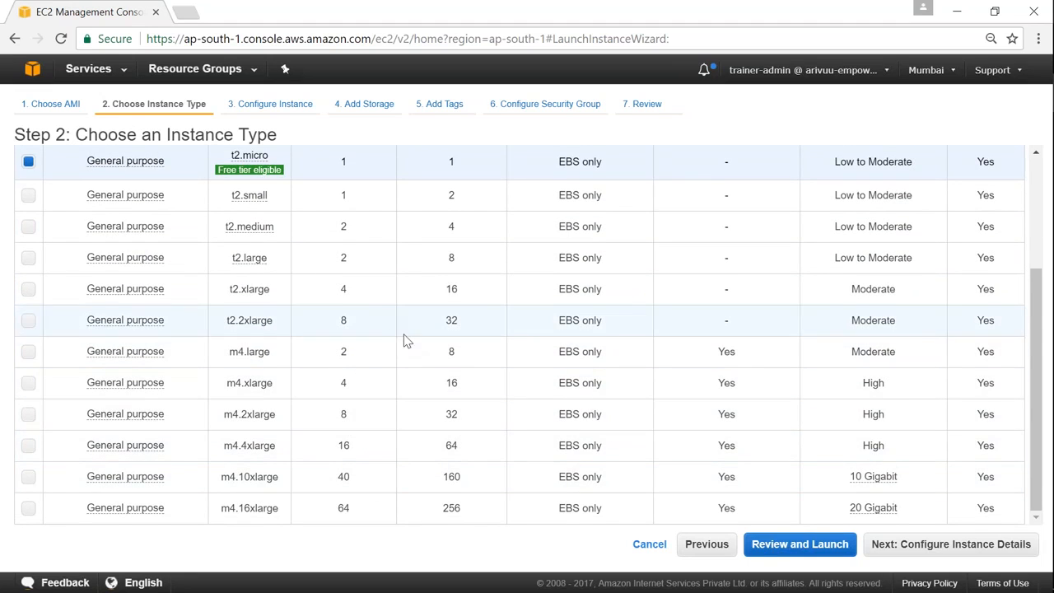
scroll(447, 438, up, 1)
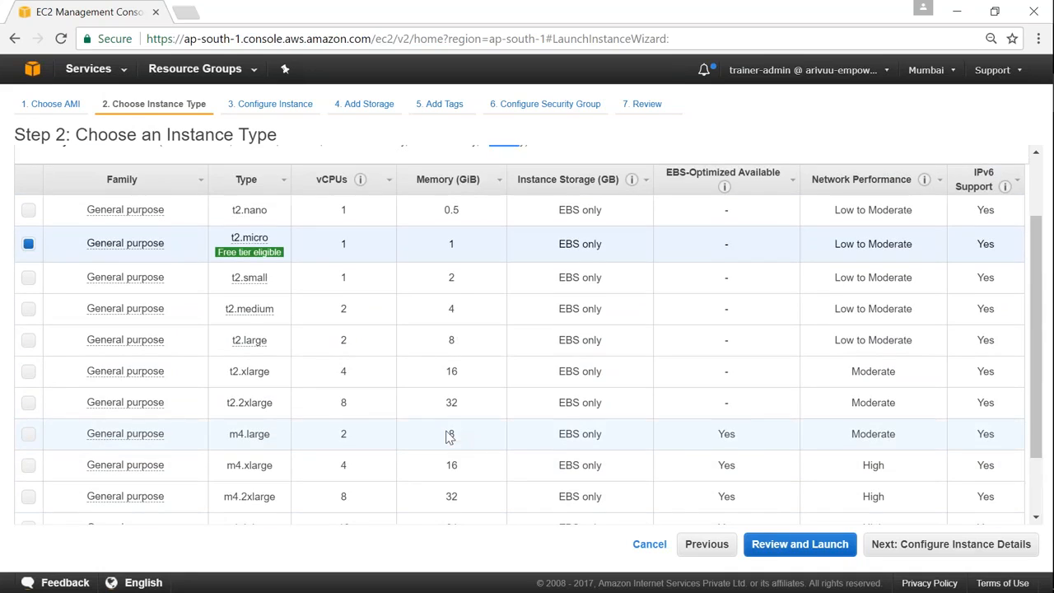
scroll(496, 372, down, 1)
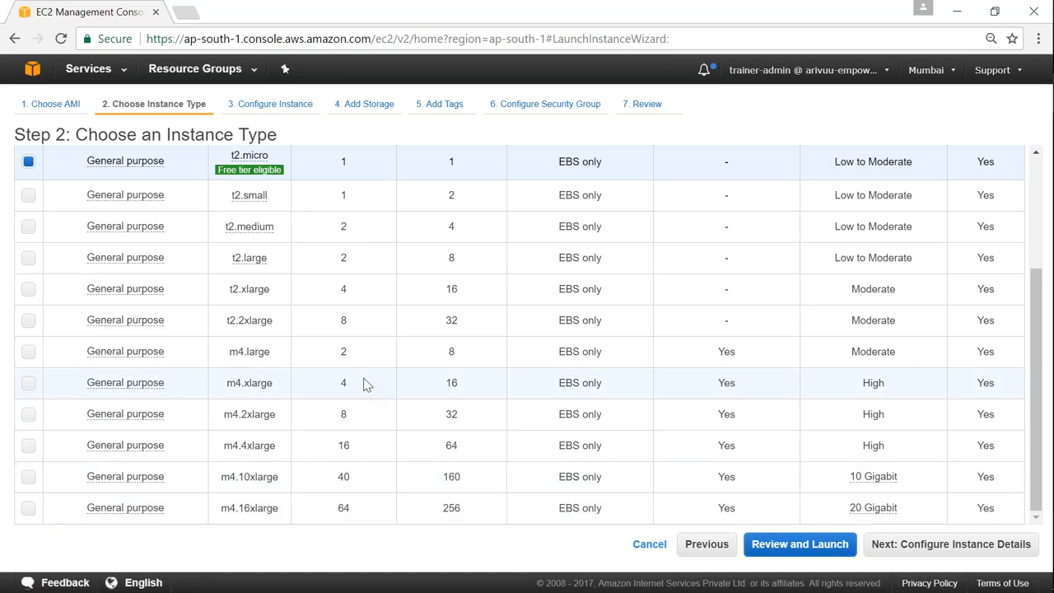
- Set the family filter to All instance types and search the page for x1
scroll(365, 381, up, 5)
click(164, 198)
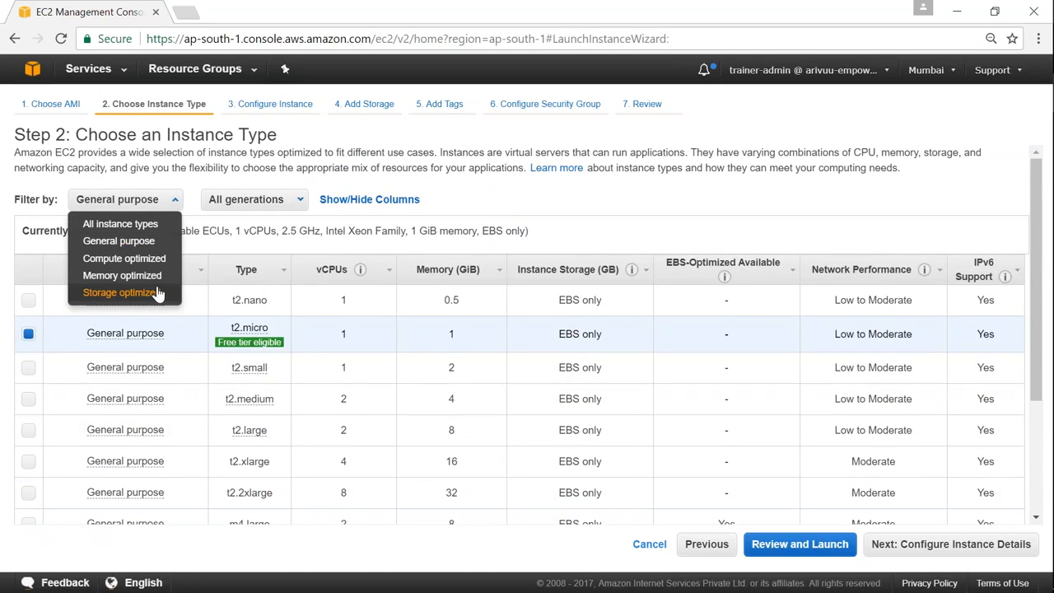
click(155, 224)
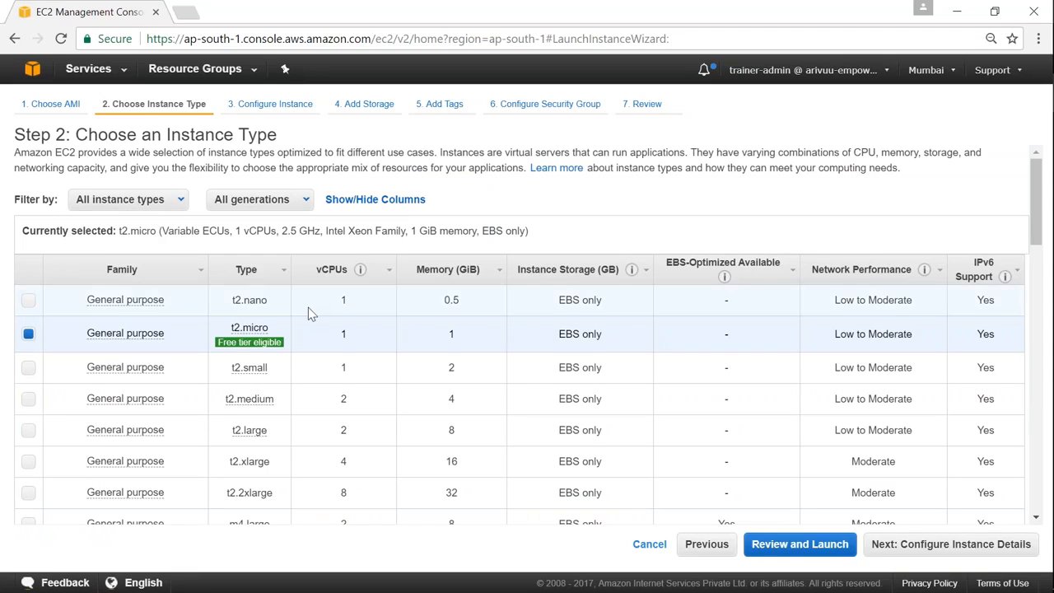
key(ctrl+f)
text(x1)
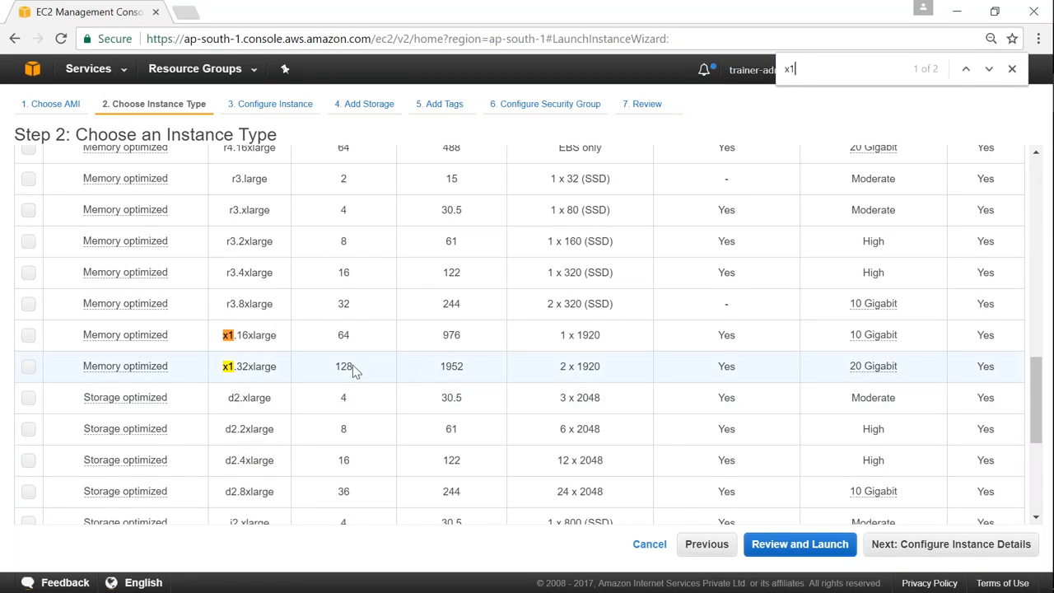
- Select the x1.32xlarge instance type and examine its vCPU and memory values
drag(352, 367, 338, 369)
mouse_move(453, 367)
mouse_down()
mouse_move(445, 367)
mouse_move(466, 368)
mouse_up()
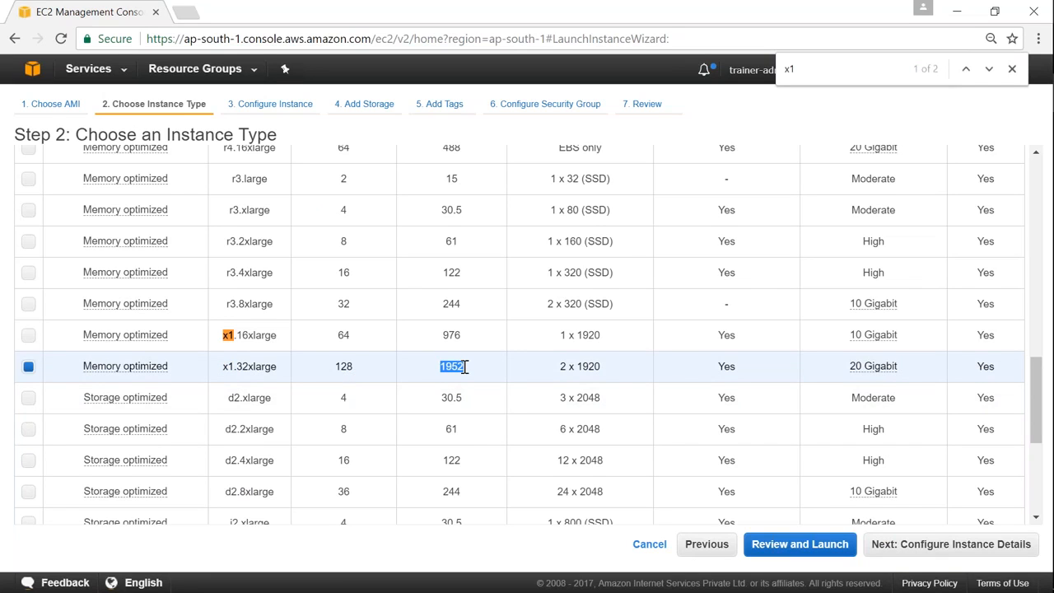
click(451, 367)
drag(459, 368, 441, 367)
- Select the free tier eligible t2.micro instance type and continue to configuring the instance details
mouse_move(1051, 449)
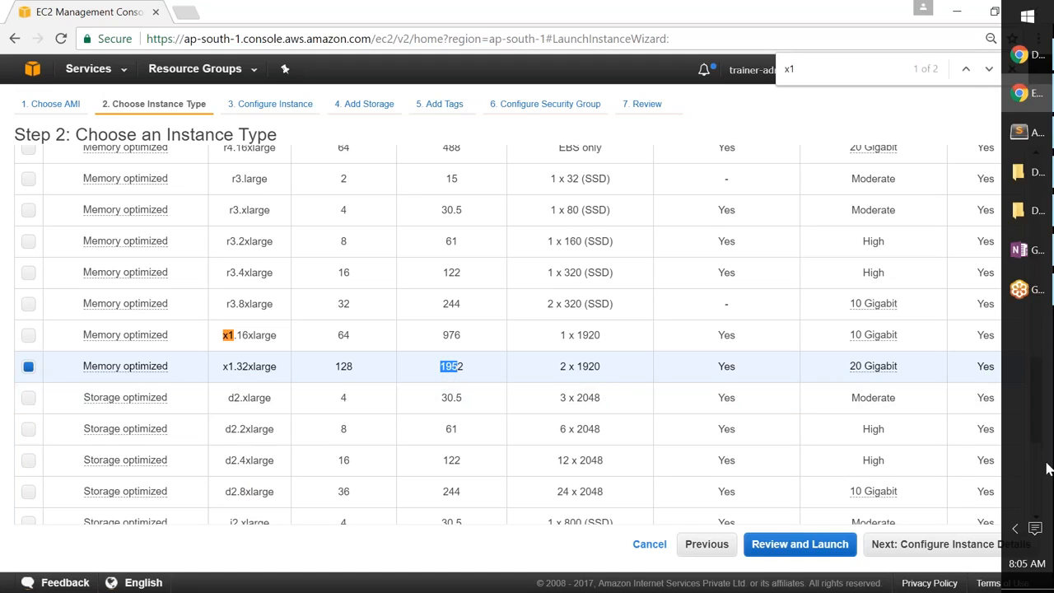
drag(1037, 437, 1052, 216)
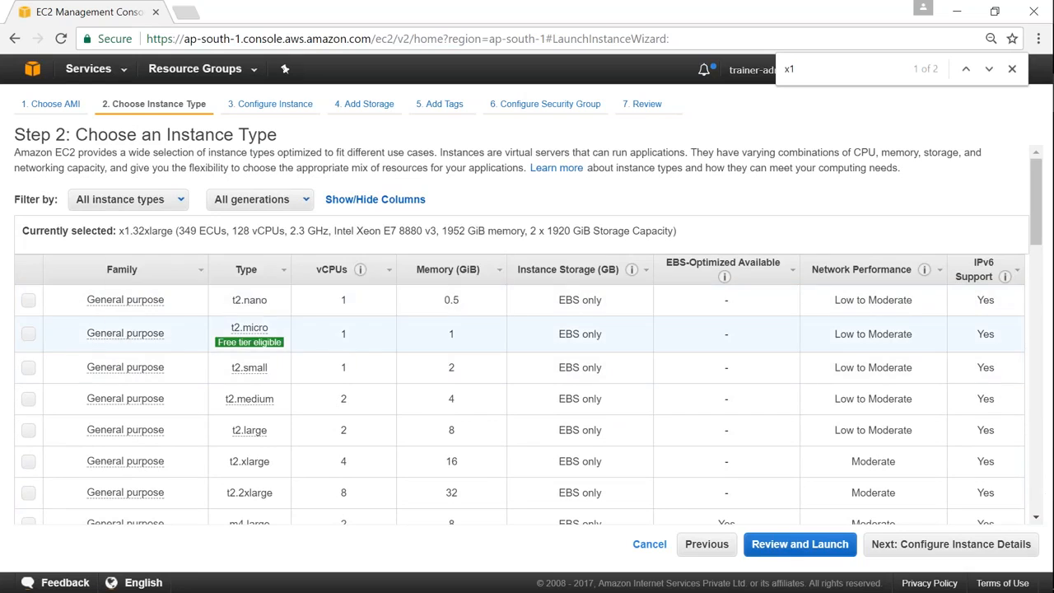
click(29, 334)
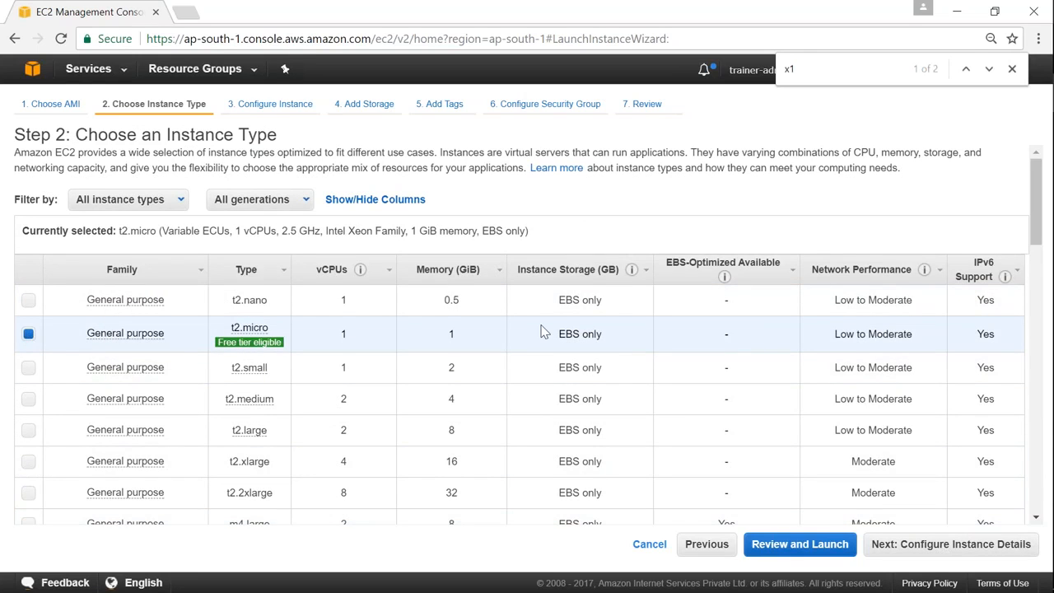
click(947, 545)
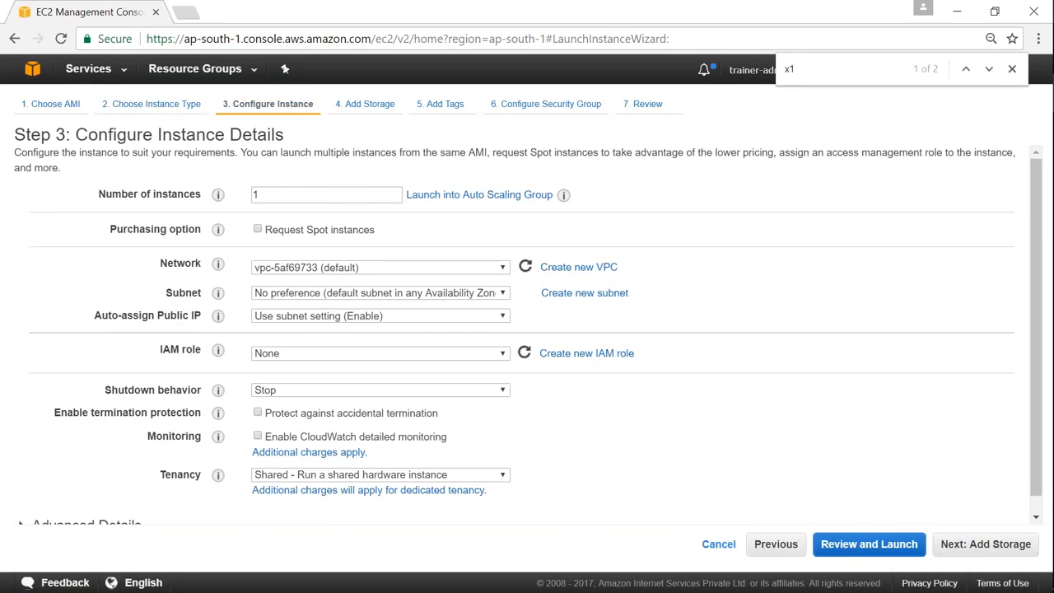
- Try 10 as the number of instances and restore the value to 1
double_click(341, 194)
click(341, 195)
drag(262, 194, 244, 203)
click(278, 194)
text(0)
key(BackSpace)
mouse_move(221, 200)
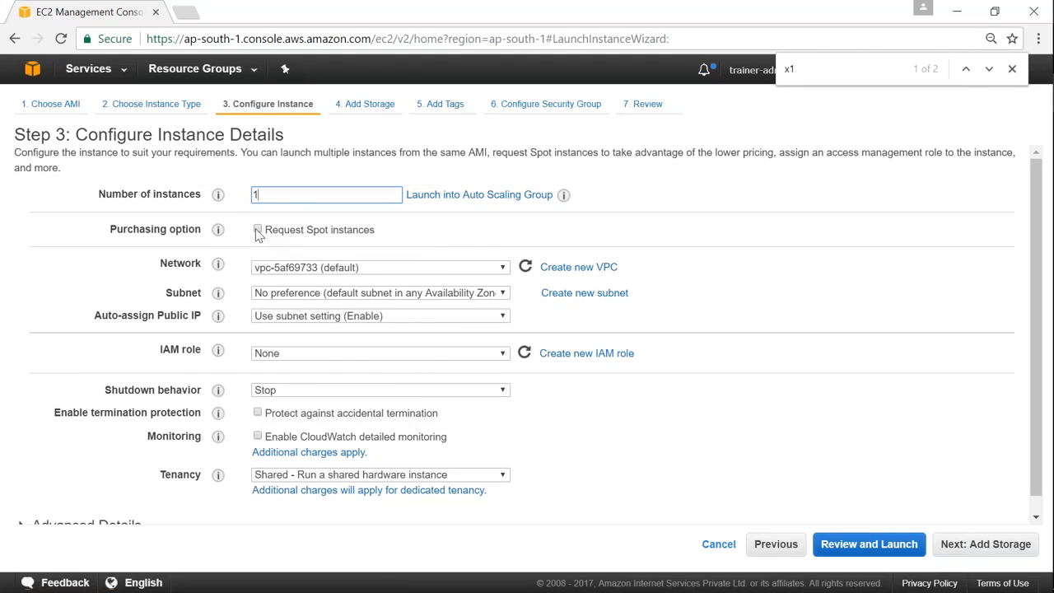
- Examine the Request Spot instances purchasing option
drag(384, 236, 267, 238)
click(388, 238)
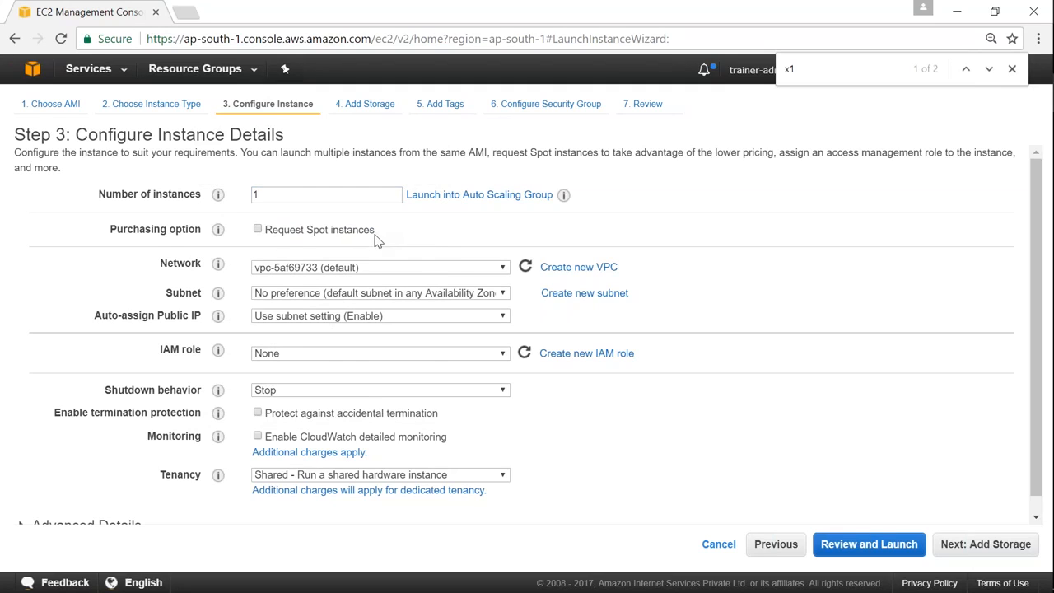
drag(380, 238, 281, 240)
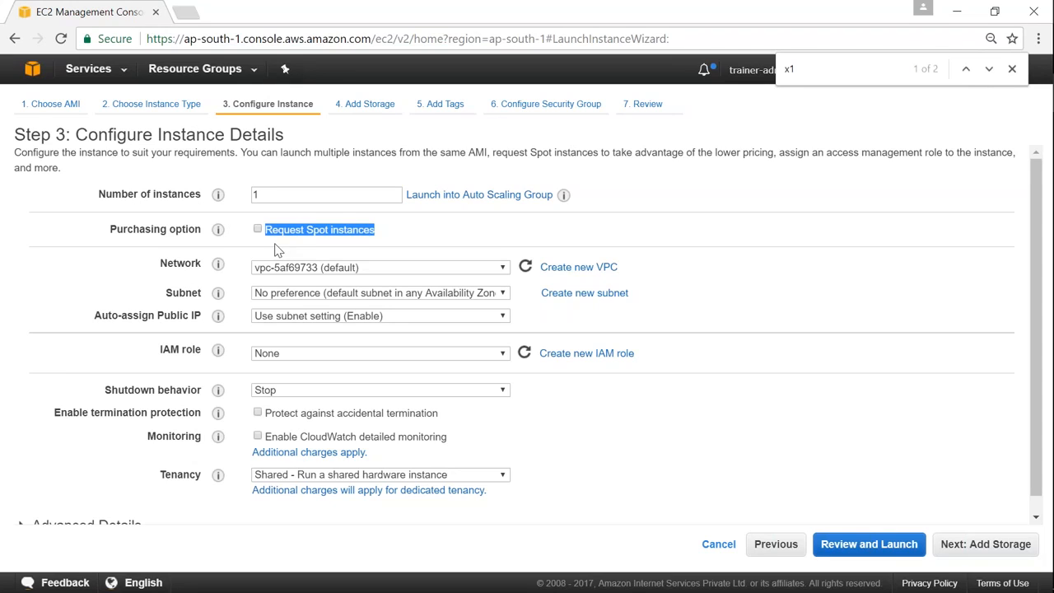
click(298, 245)
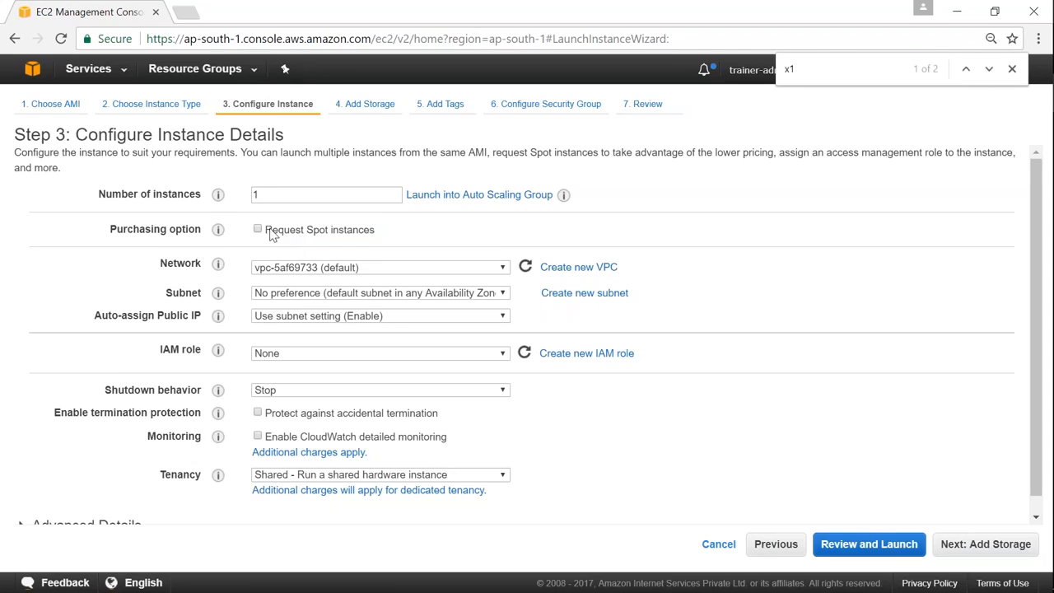
drag(264, 236, 393, 238)
click(395, 239)
triple_click(382, 231)
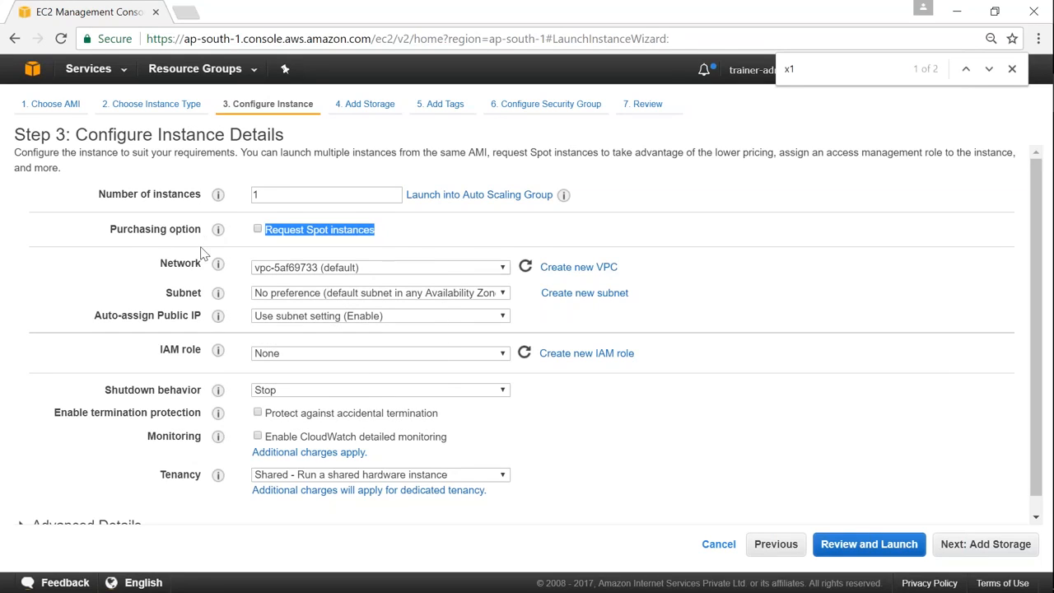
- Examine the VPC choices available for the instance's Network setting
click(368, 275)
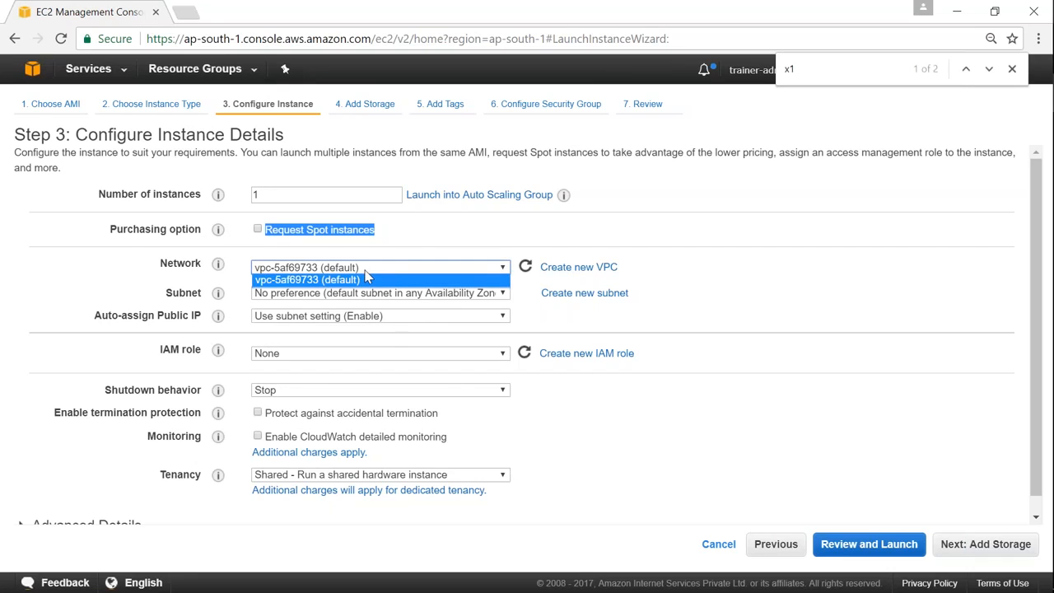
click(419, 251)
drag(419, 250, 383, 269)
click(382, 268)
click(381, 267)
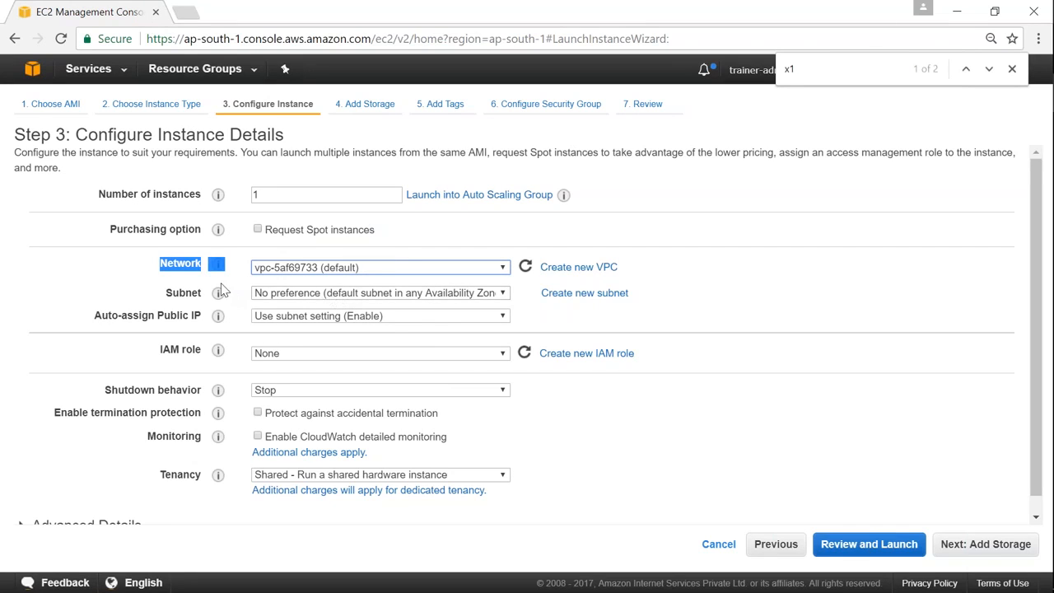
- Keep the default VPC as the network and select subnet-59b5d630, the default in ap-south-1a, as the subnet
click(308, 268)
click(314, 280)
click(320, 295)
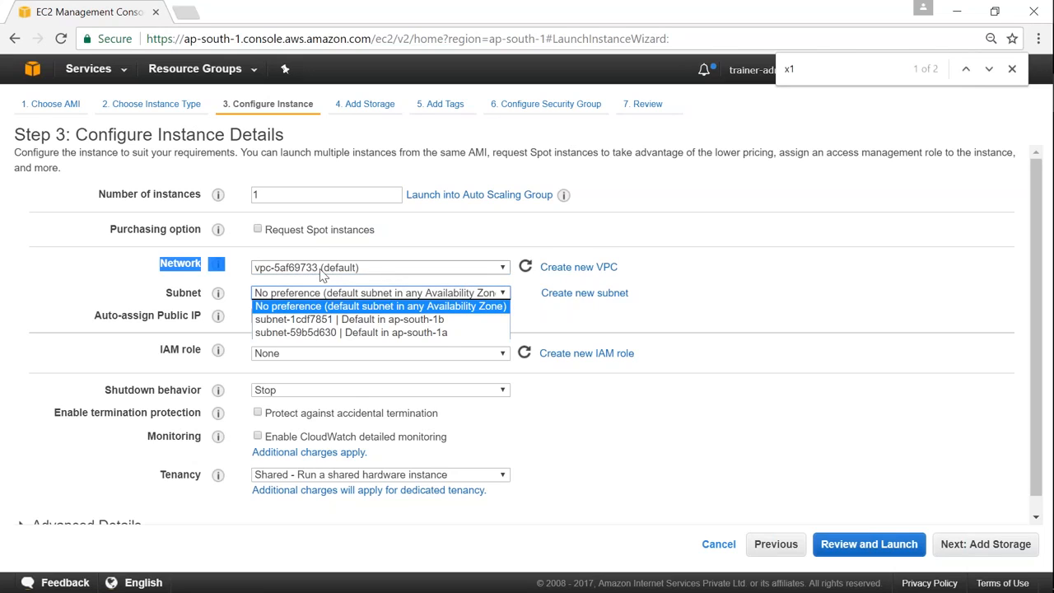
click(326, 271)
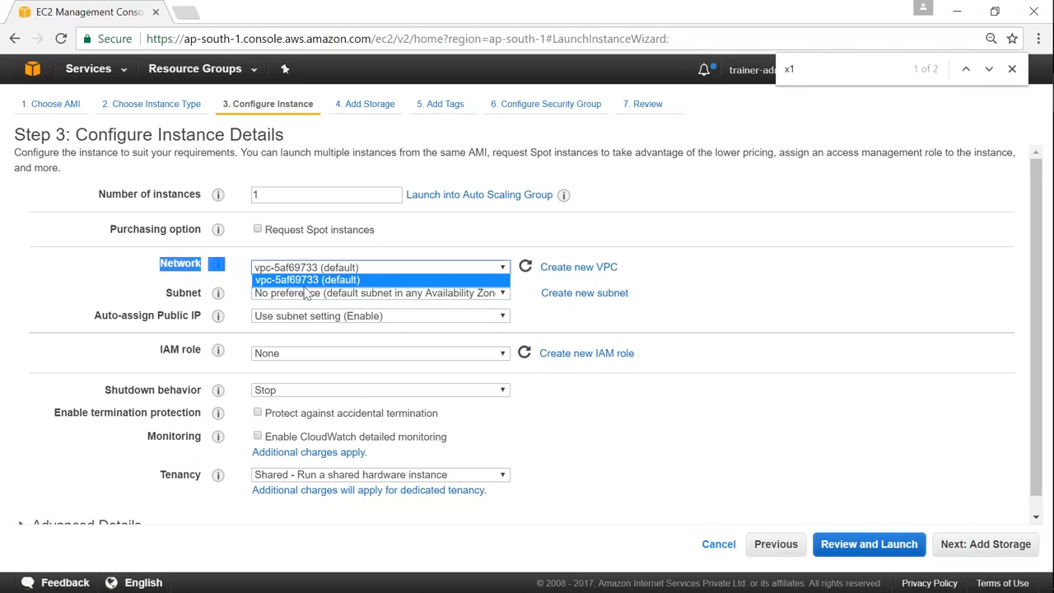
click(317, 295)
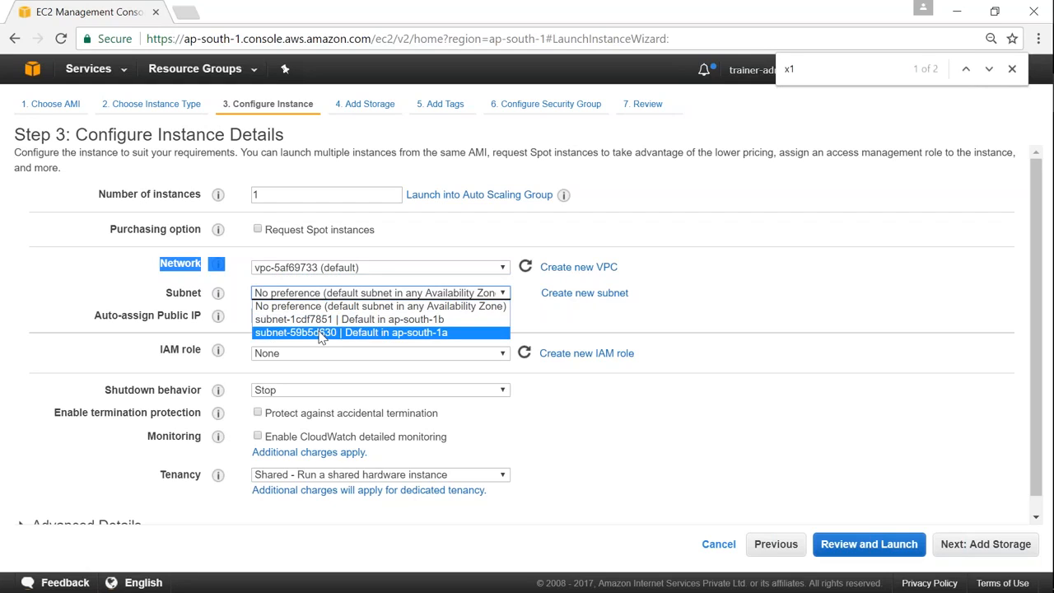
click(321, 334)
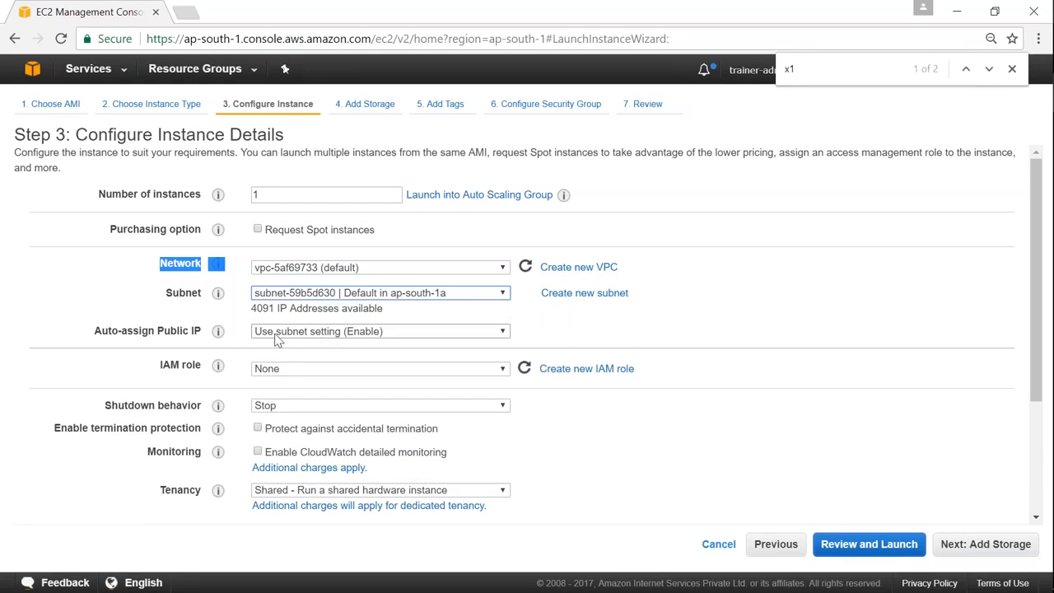
- Read the description of Auto-assign Public IP and set the option to Enable
mouse_move(223, 338)
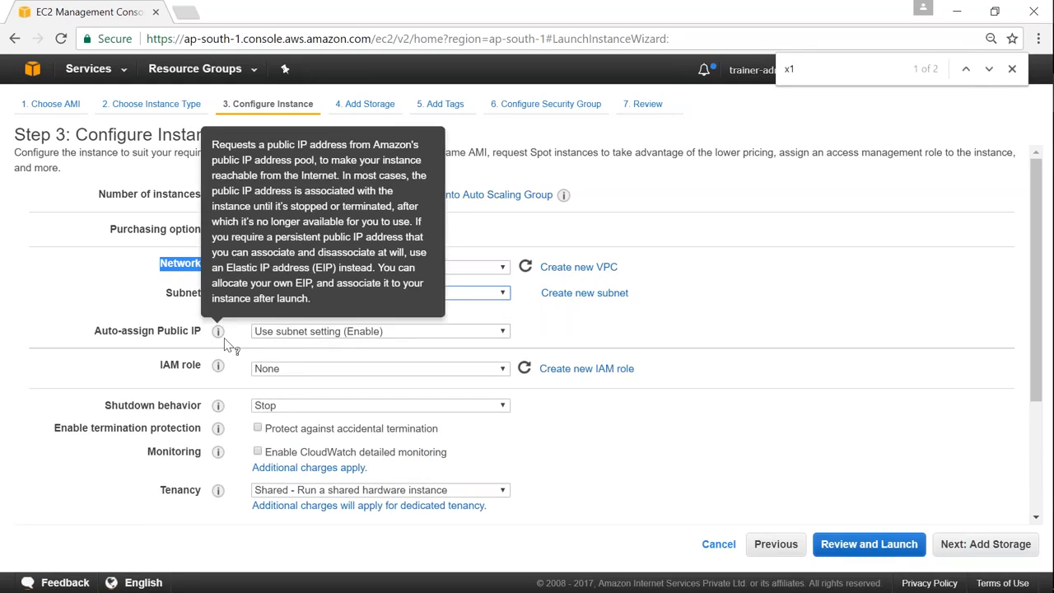
click(342, 333)
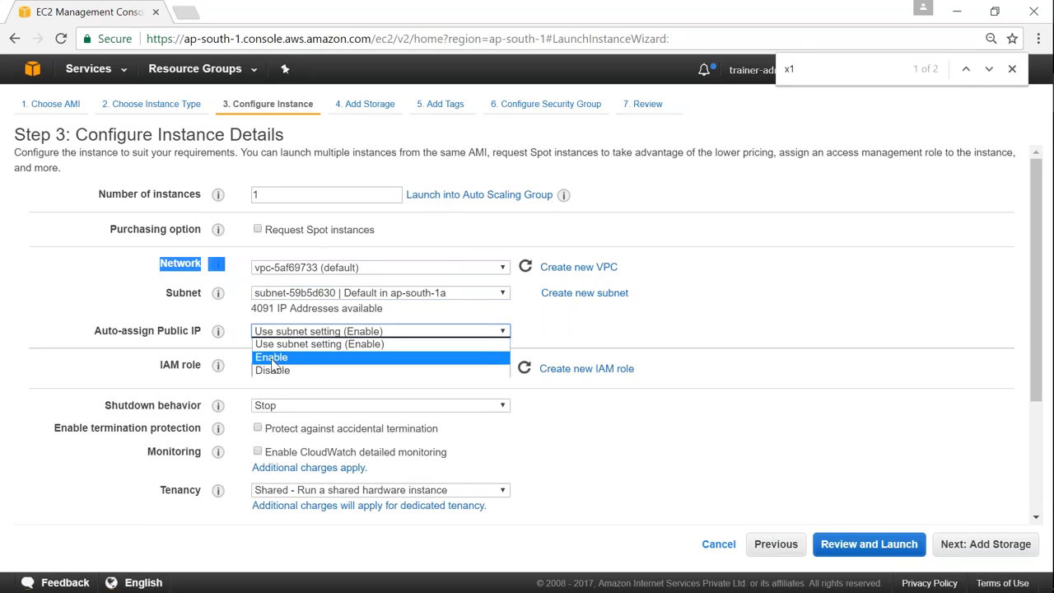
click(272, 358)
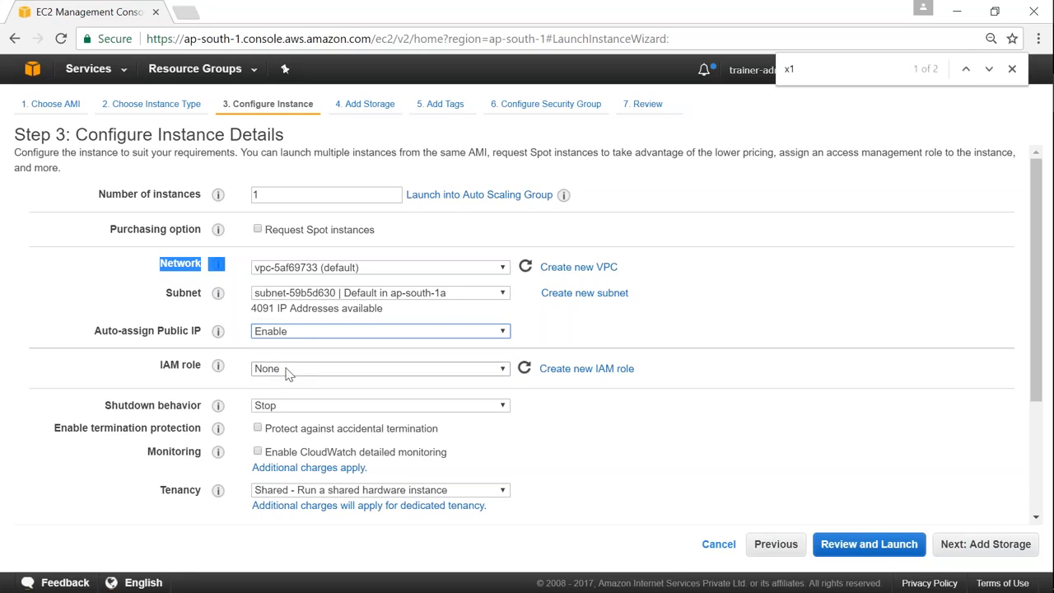
- Check the existing IAM roles and start creating a new one with the Amazon EC2 service role type
click(287, 371)
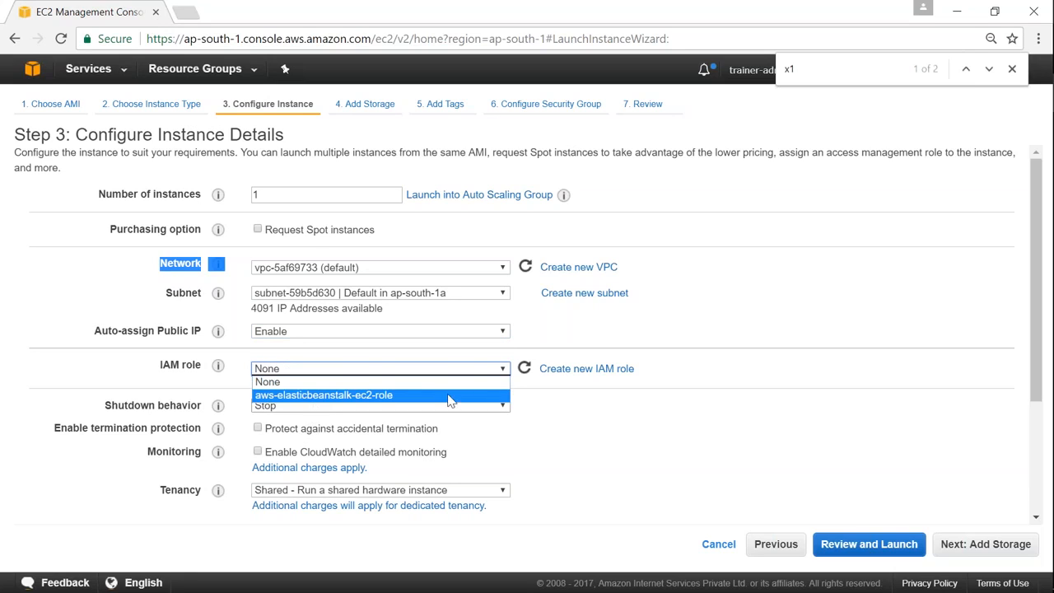
click(563, 396)
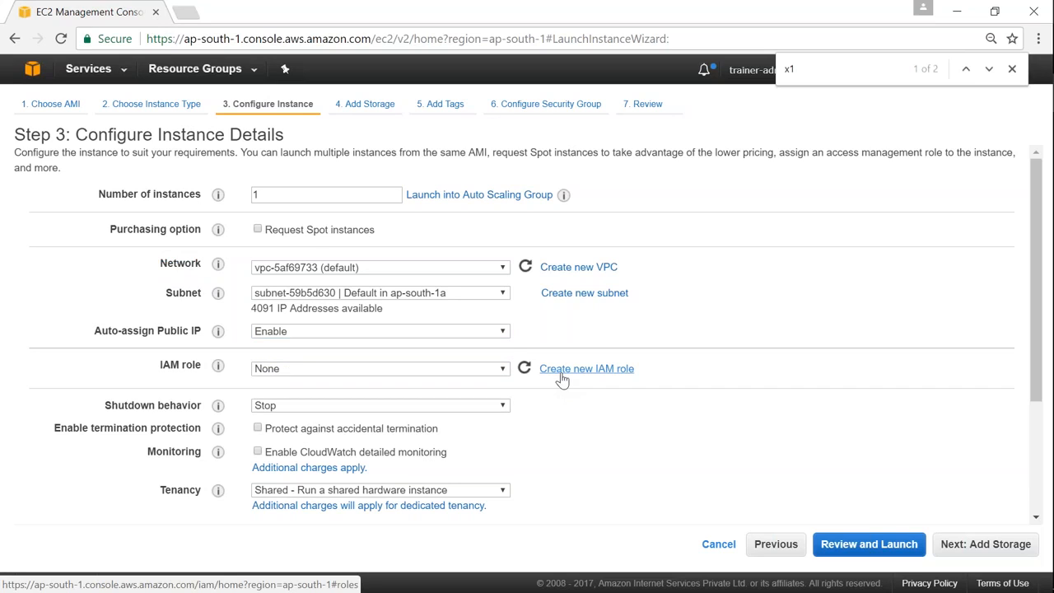
click(563, 377)
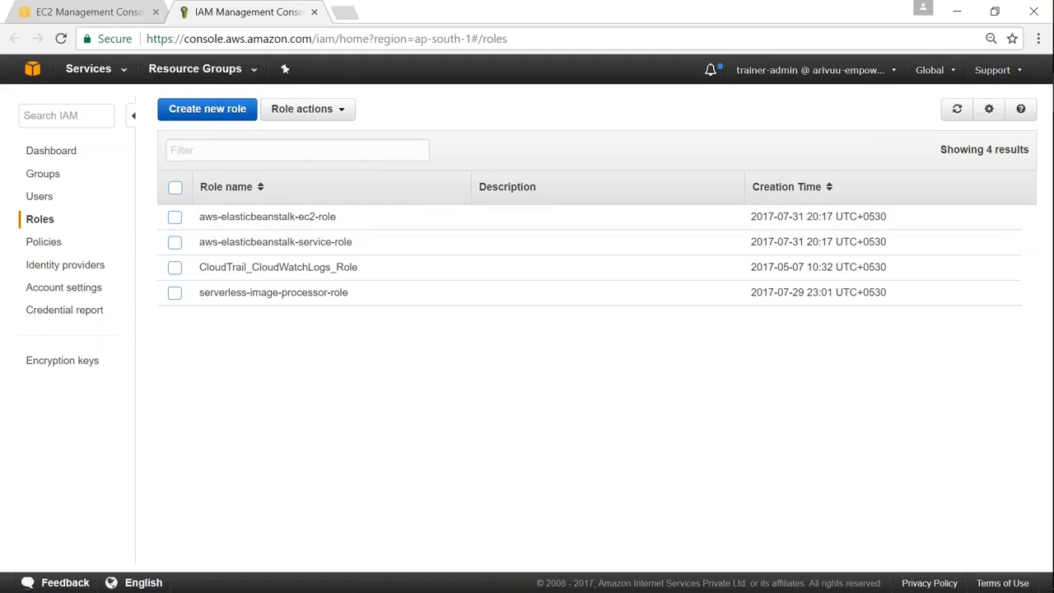
click(217, 114)
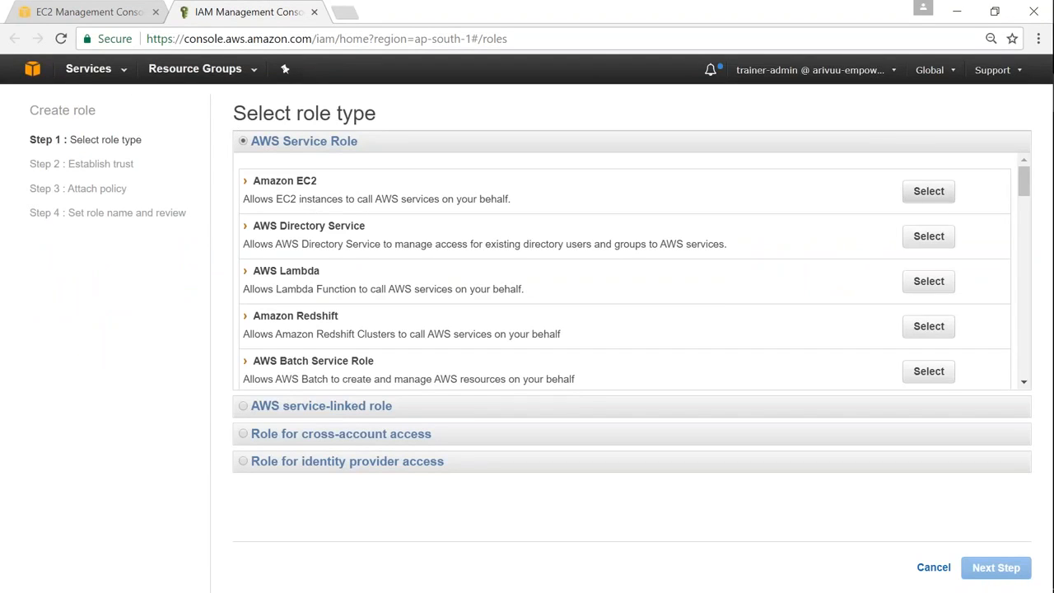
click(929, 191)
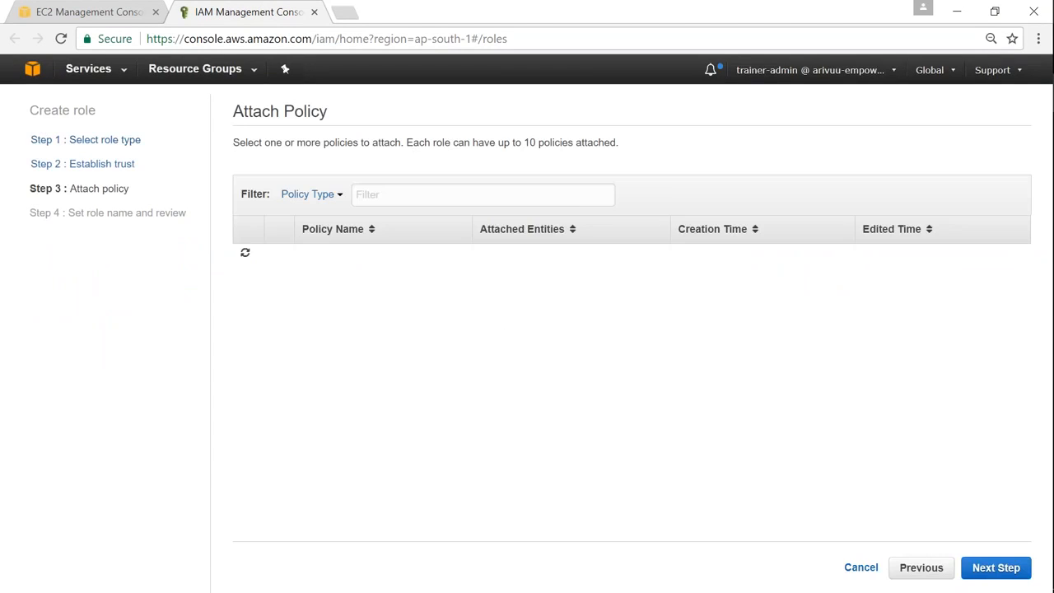
- Filter the policies by s3, attach AmazonS3FullAccess to the new role and continue to the role name and review
click(388, 195)
text(s3)
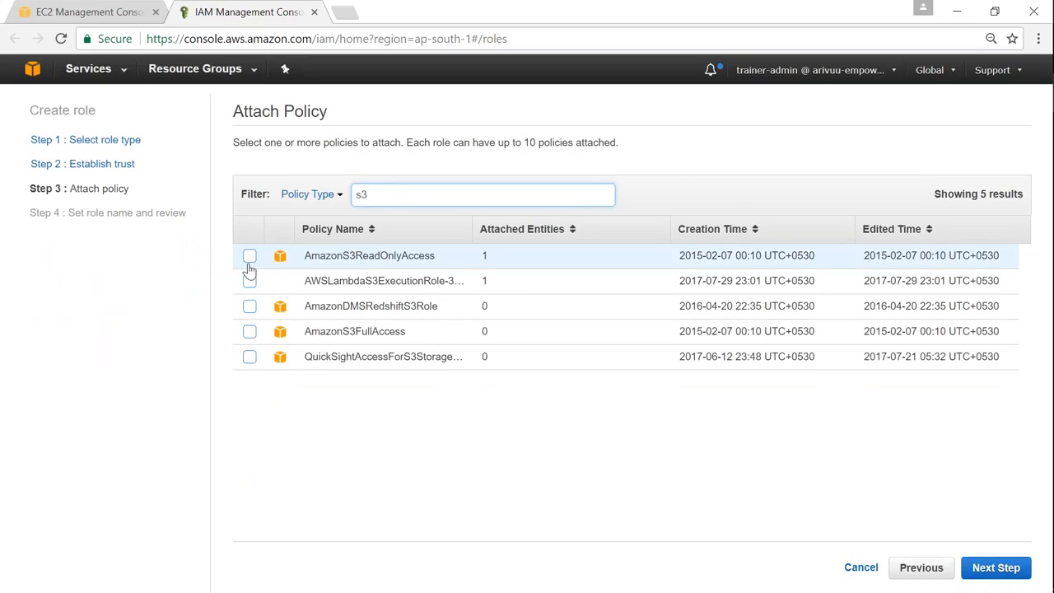
click(249, 332)
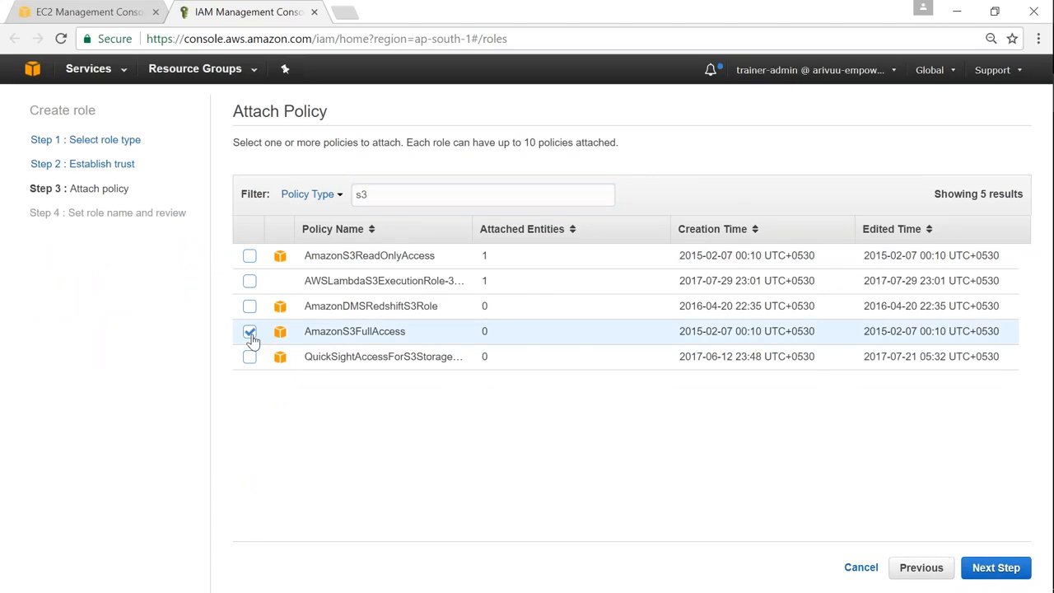
click(1010, 570)
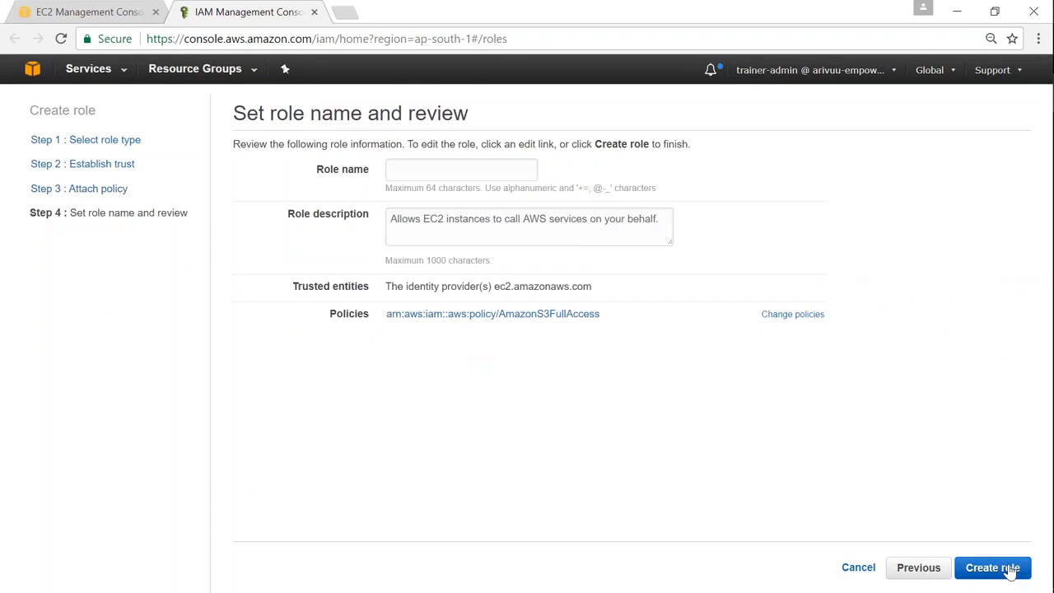
- Name the role ec2-full-access-s3-for-valaxy-ec2-demo
click(494, 170)
text(ec2-access)
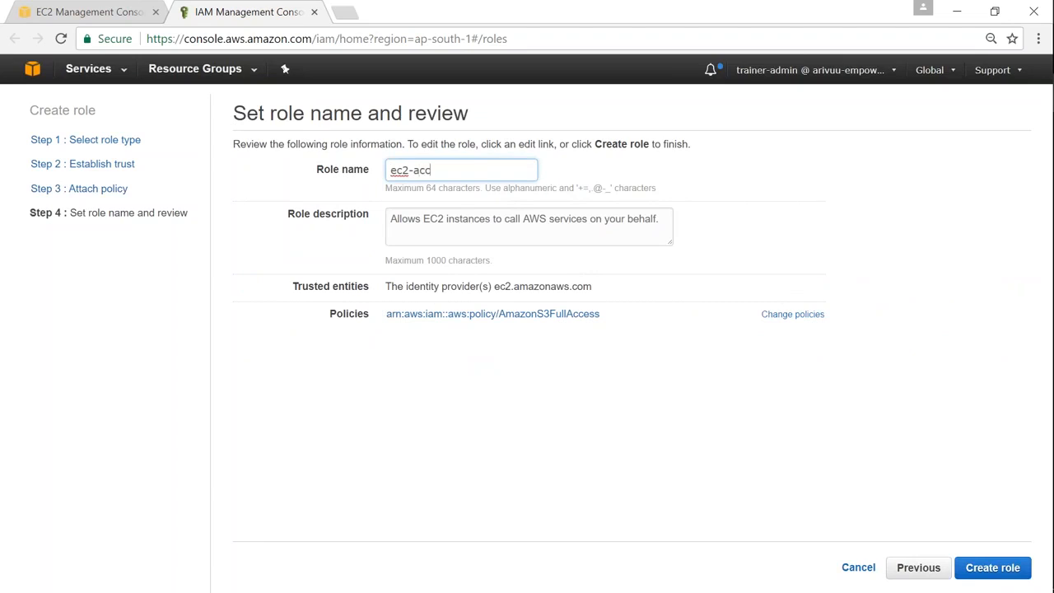
key(BackSpace)
key(BackSpace)
key(BackSpace)
key(BackSpace)
key(BackSpace)
key(BackSpace)
text(full-acce)
text(ss-s3-for-v)
text(alaxy-ec2)
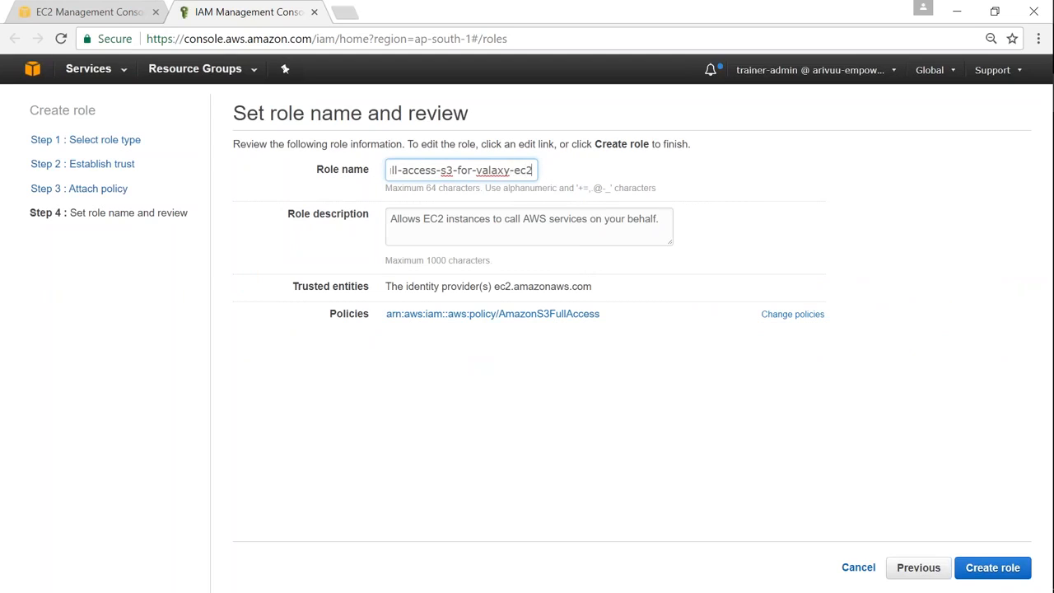
text(-demo)
- Replace the role description with a copy of the role name and create the role
key(ctrl+a)
key(ctrl+c)
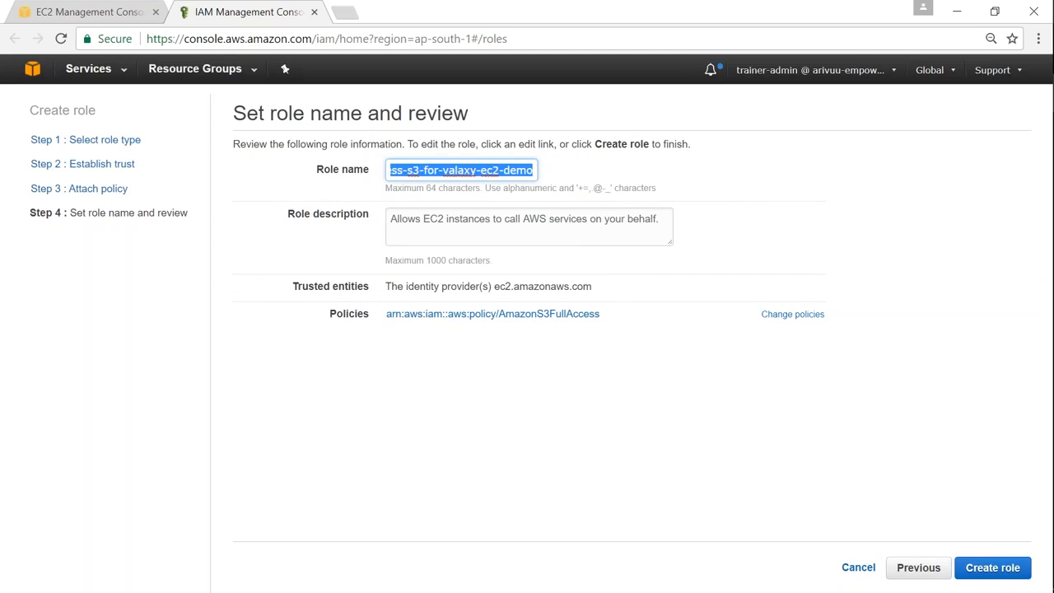
click(505, 229)
key(ctrl+a)
key(ctrl+v)
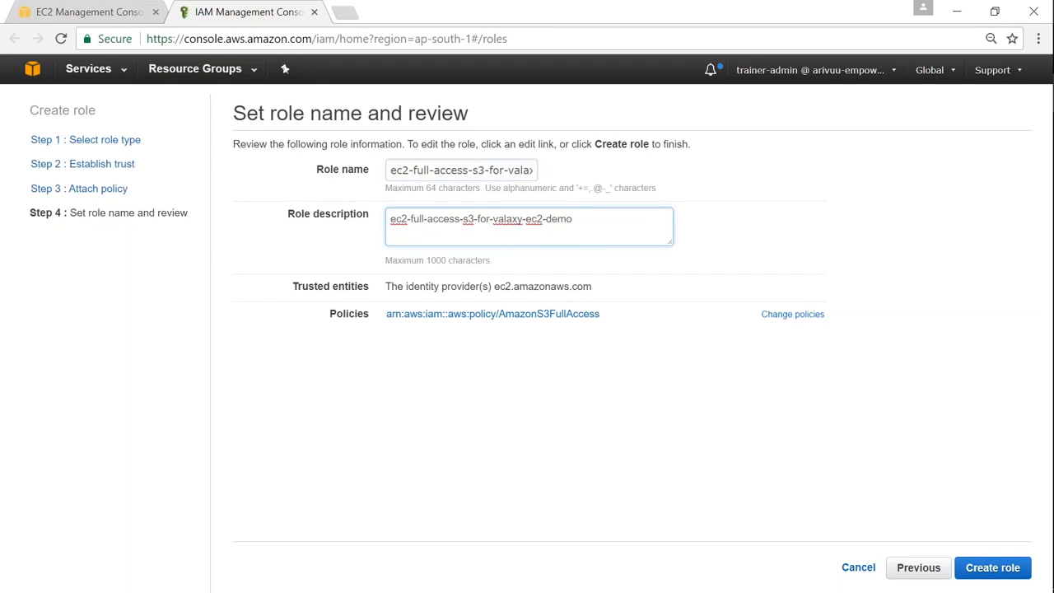
click(1000, 568)
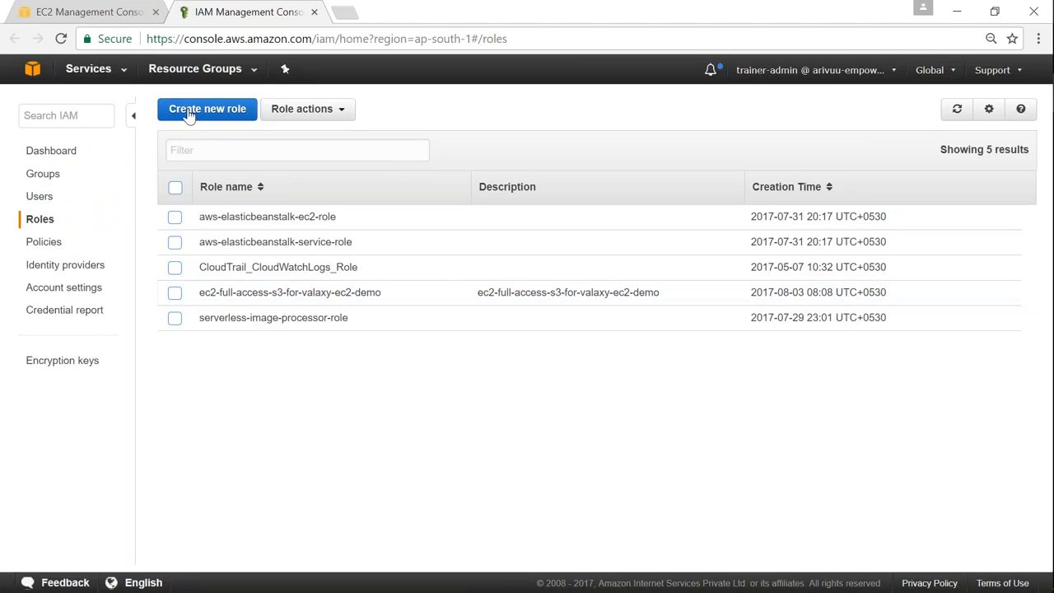
- Return to the EC2 launch wizard, refresh the IAM roles and assign ec2-full-access-s3-for-valaxy-ec2-demo to the instance
click(95, 10)
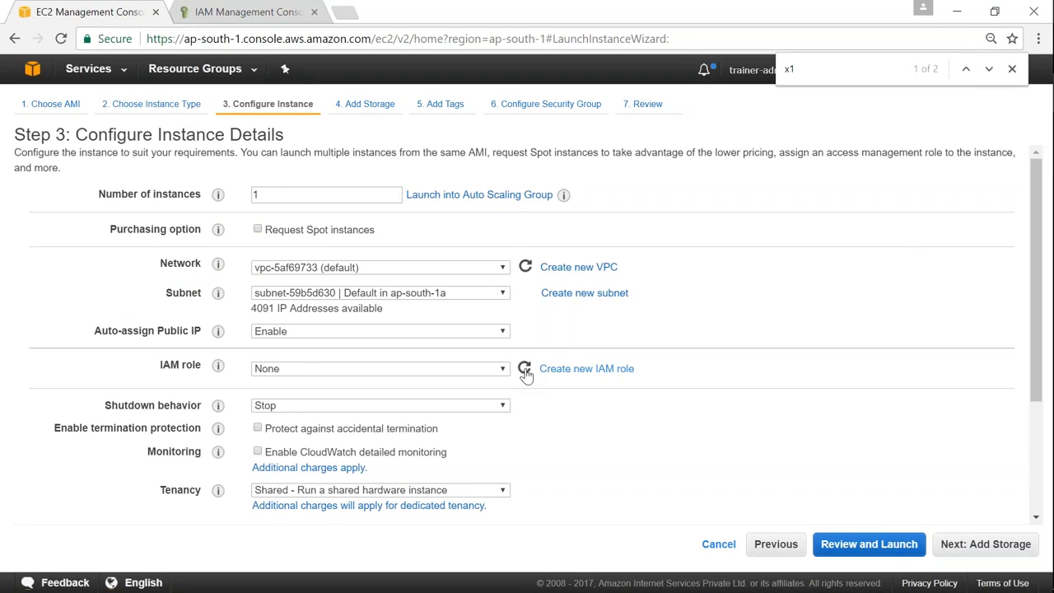
click(495, 369)
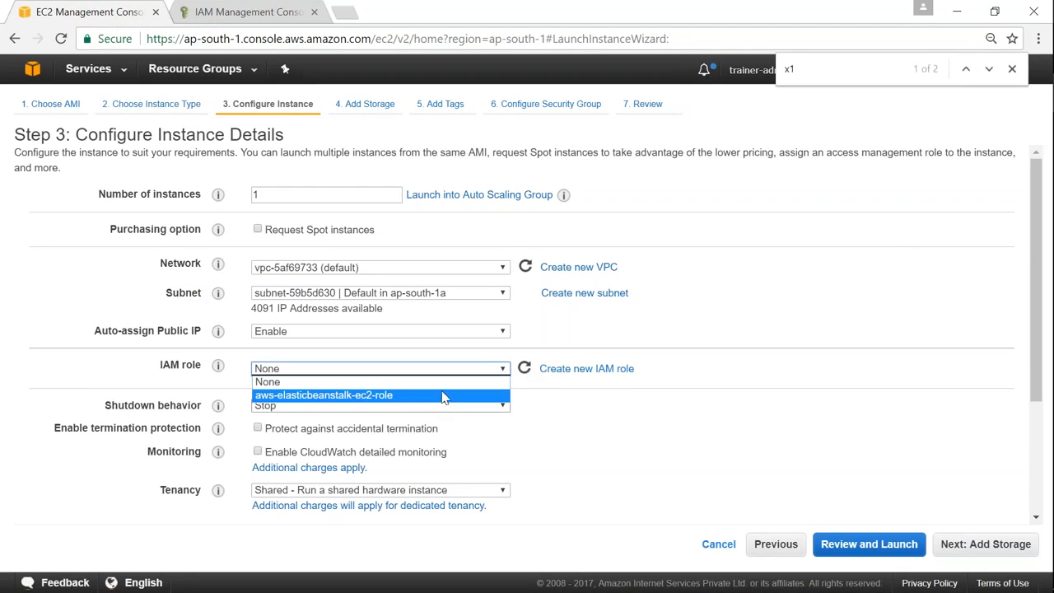
click(559, 406)
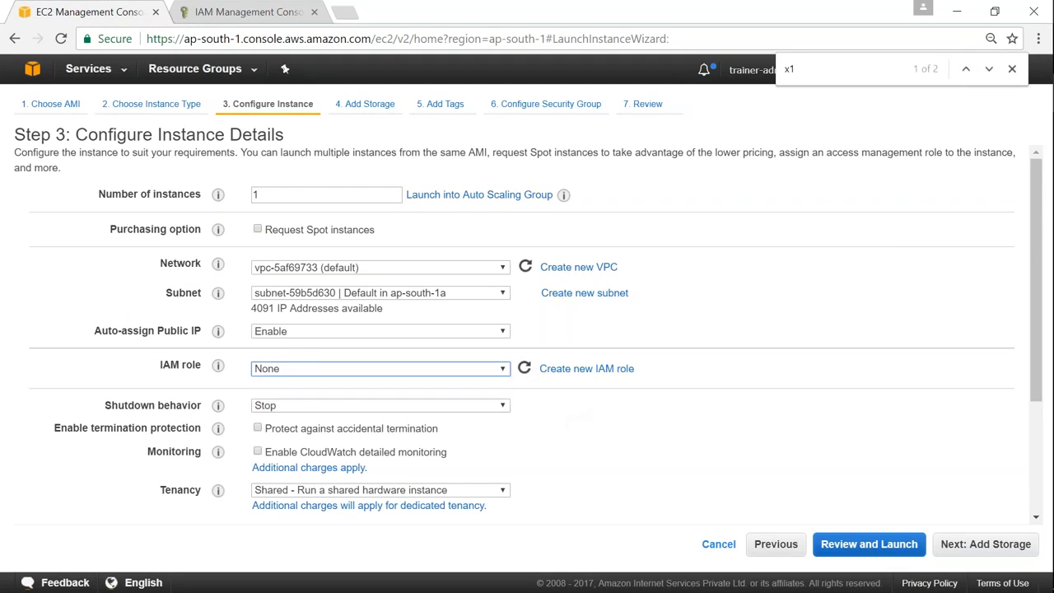
click(527, 369)
click(498, 369)
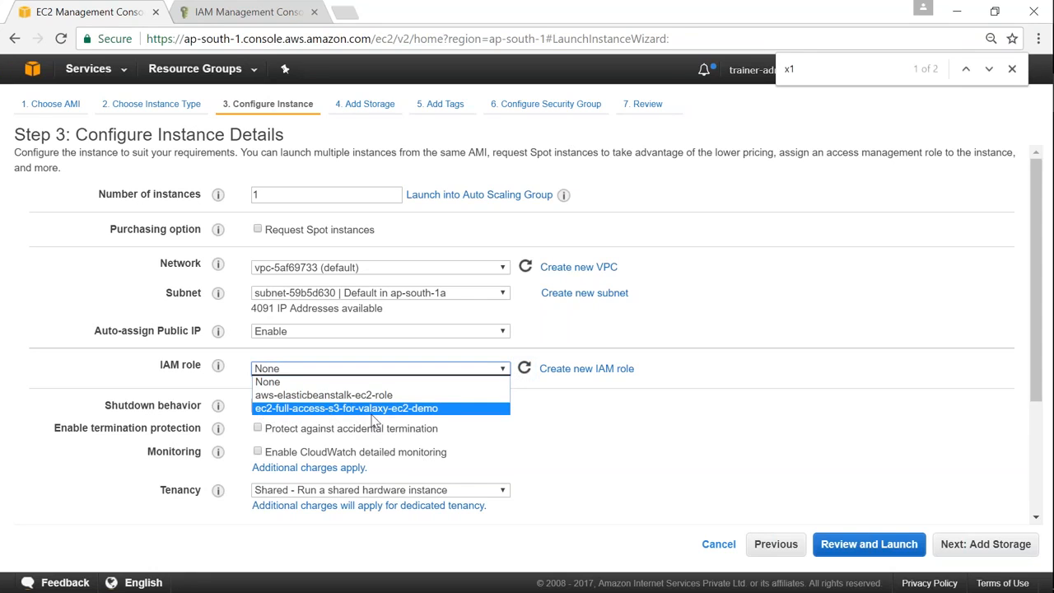
click(418, 413)
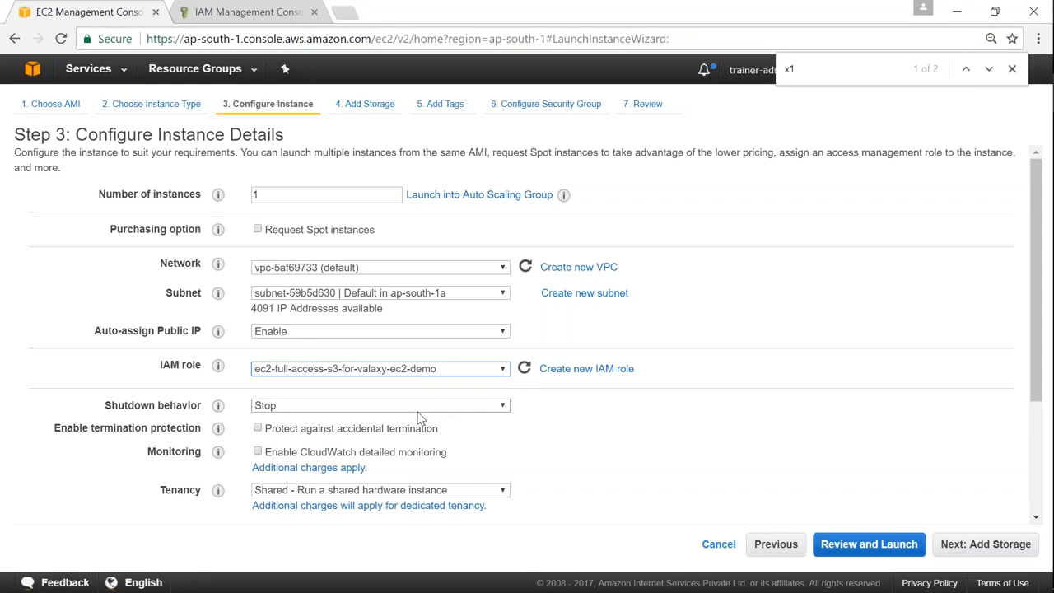
- Review the shutdown behavior and termination protection descriptions, try Terminate as the shutdown behavior and restore it to Stop
scroll(599, 423, down, 1)
mouse_move(218, 405)
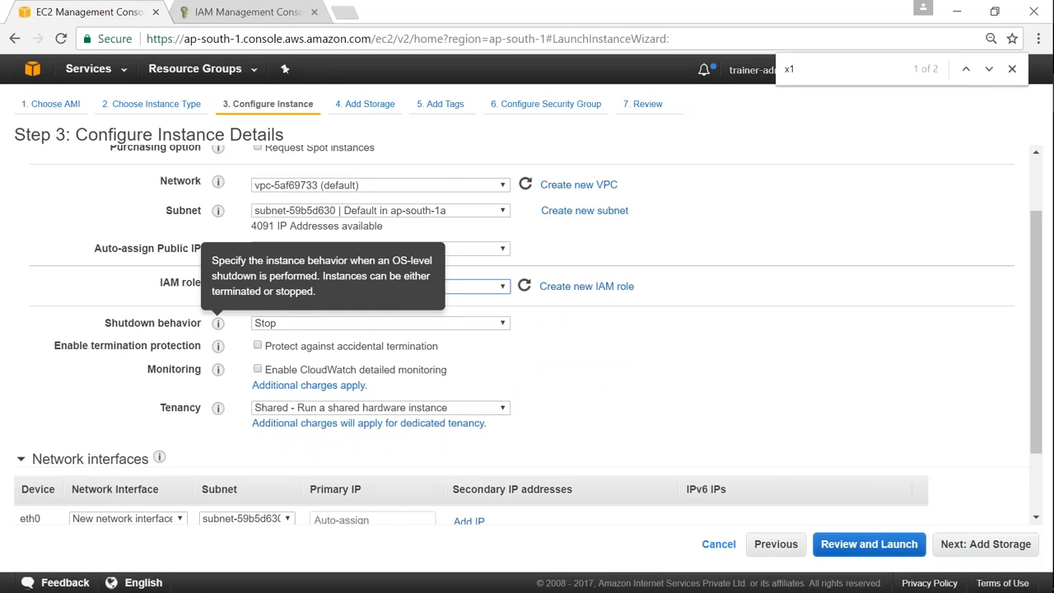
click(271, 325)
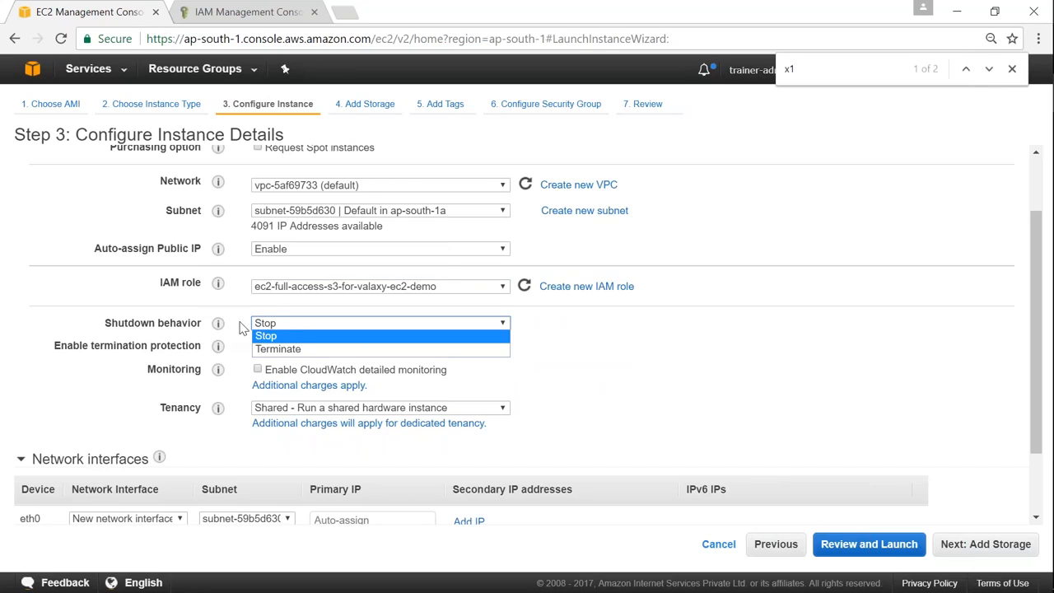
click(230, 331)
mouse_move(218, 328)
click(272, 328)
click(281, 355)
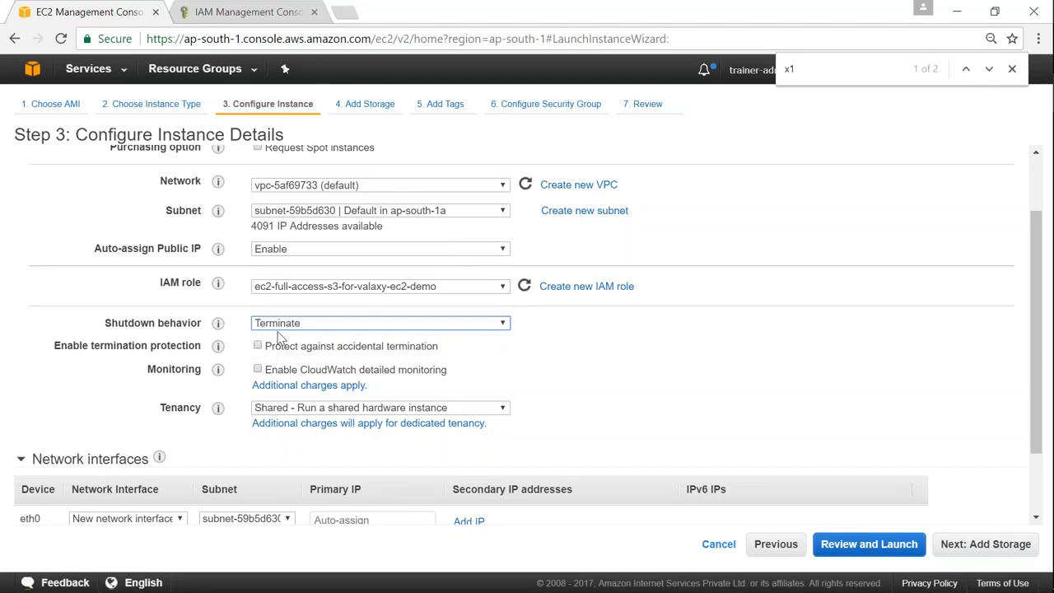
click(282, 325)
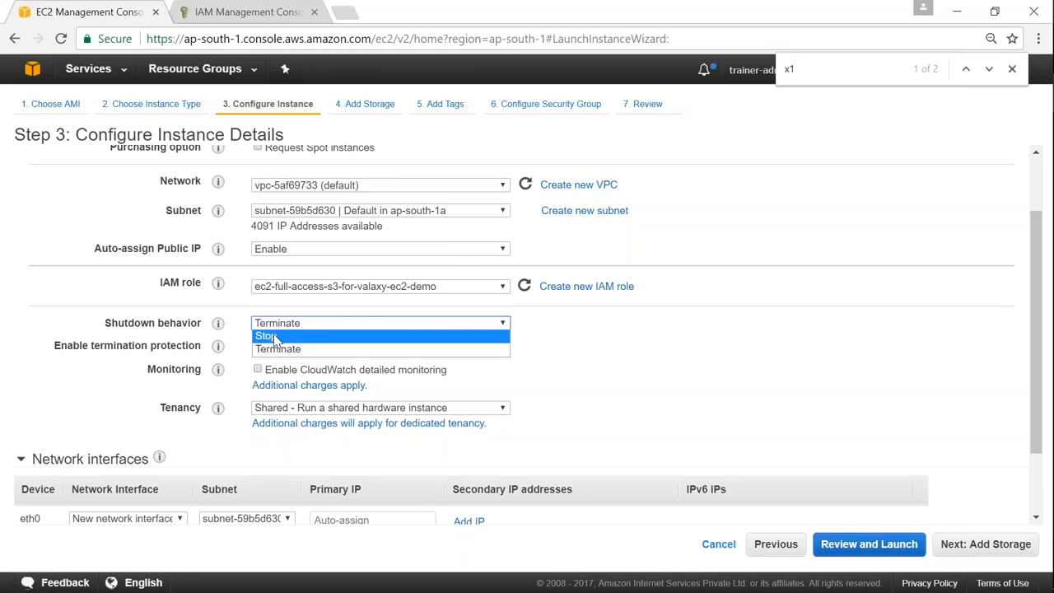
mouse_move(216, 326)
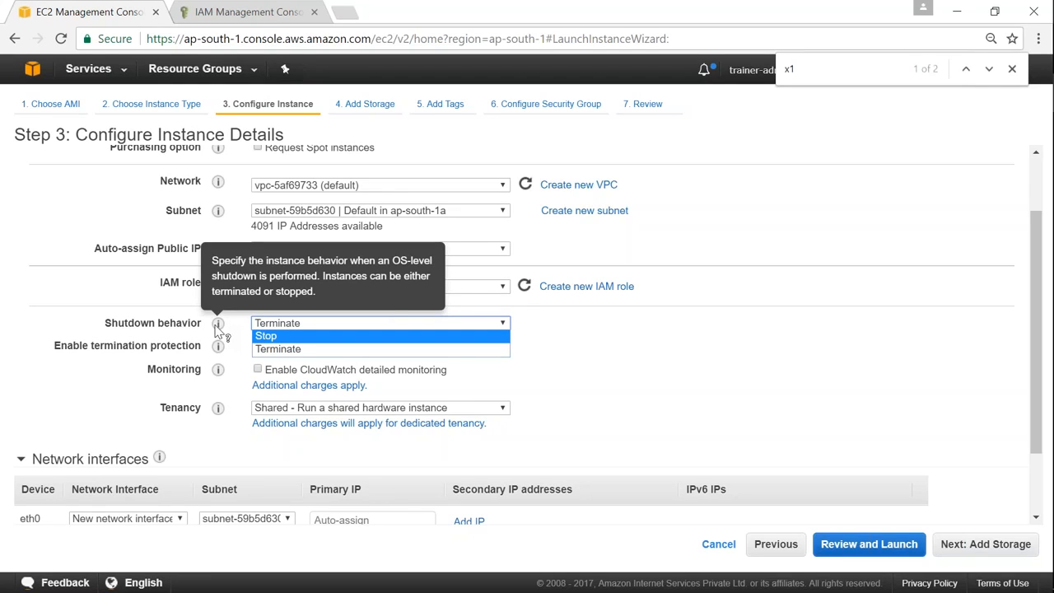
mouse_move(220, 353)
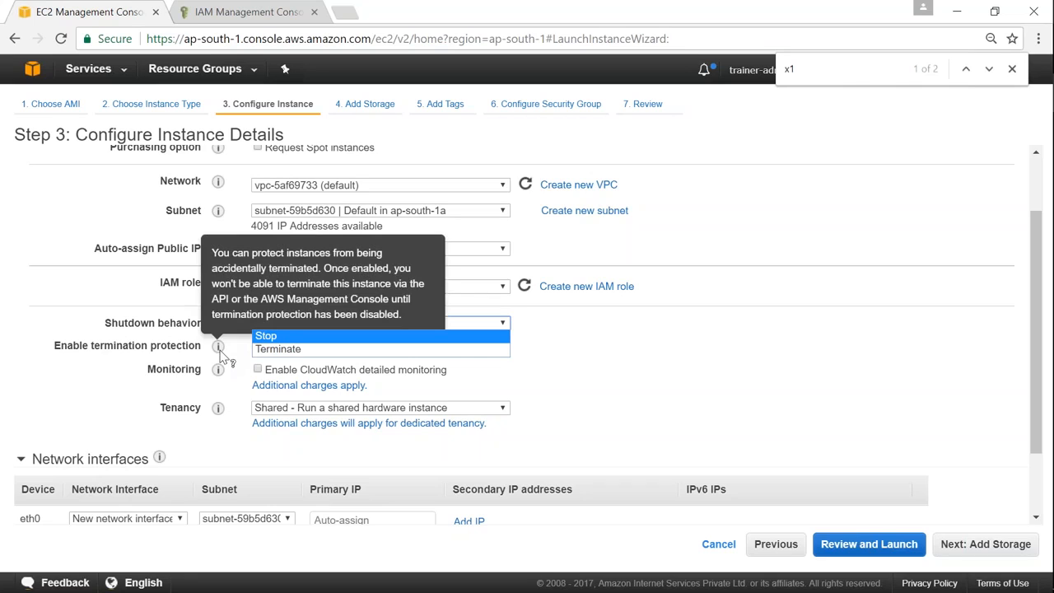
click(284, 327)
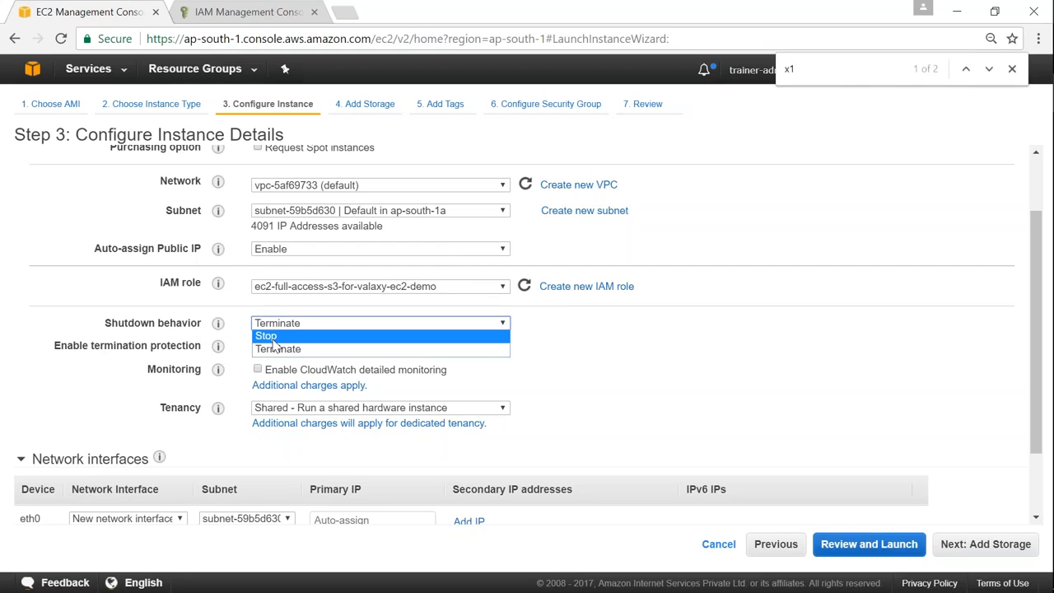
click(274, 338)
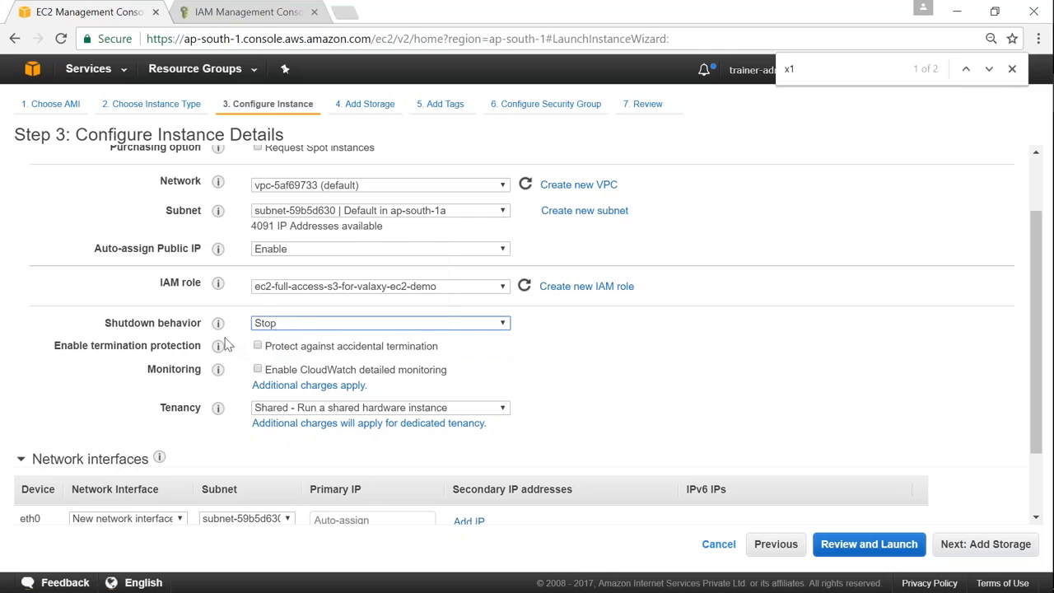
- Enable protection against accidental termination for the instance and dismiss the leftover page search for x1
mouse_move(219, 350)
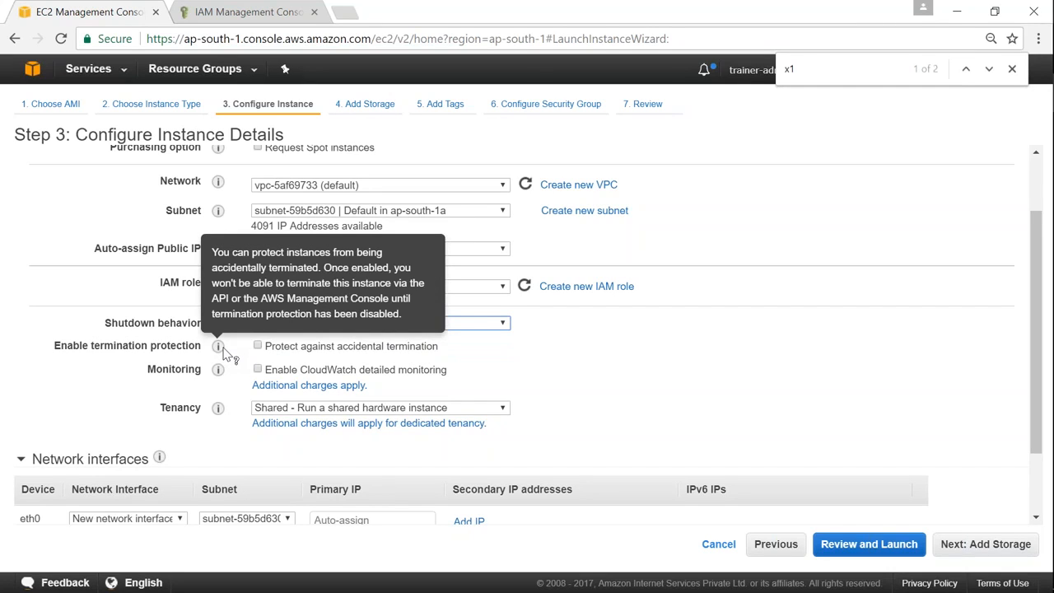
click(257, 346)
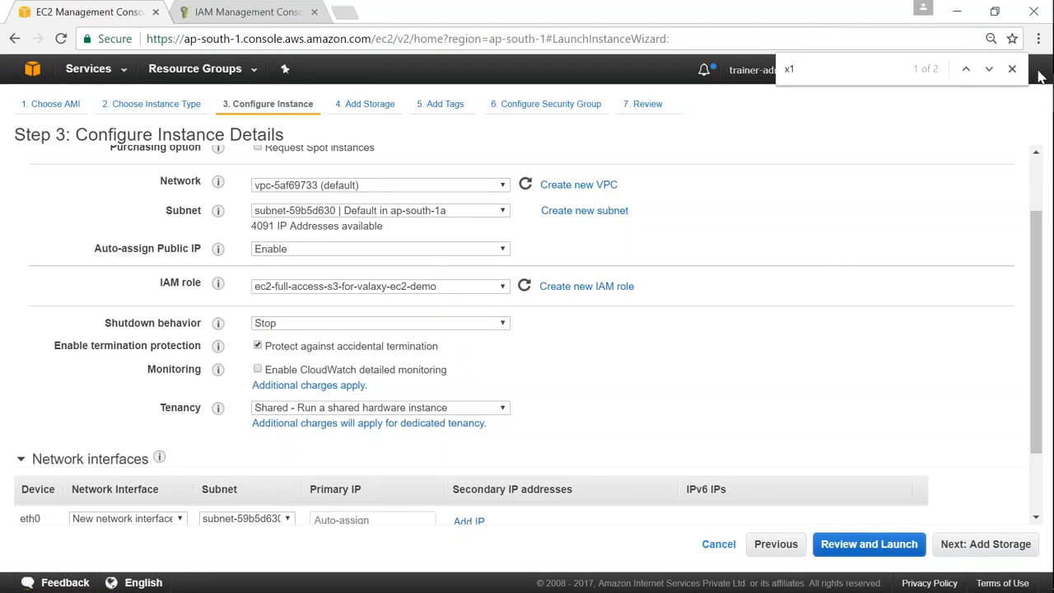
click(1012, 69)
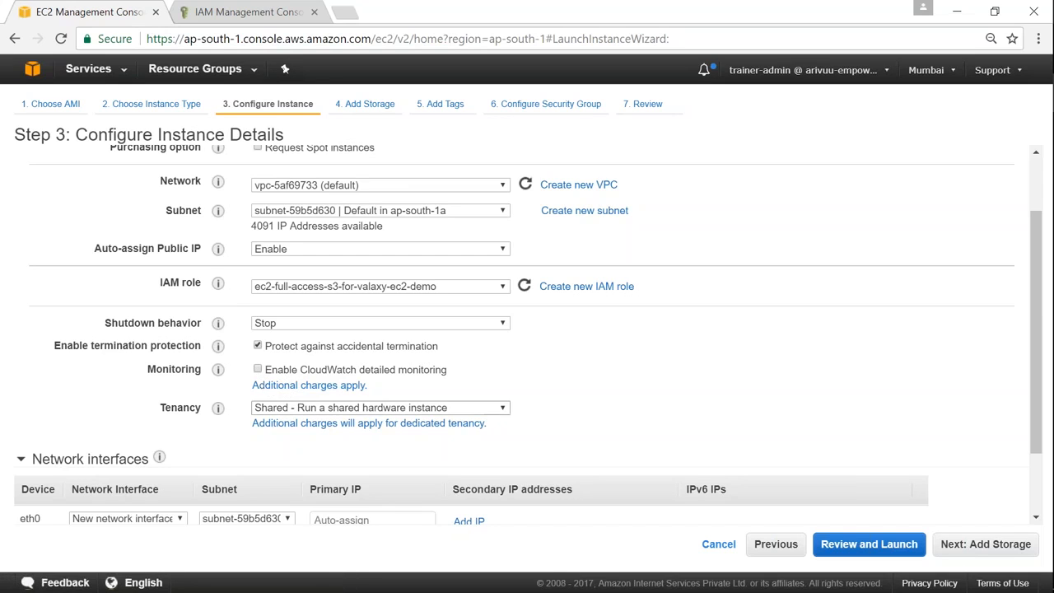
- Review the tenancy options and keep Shared - Run a shared hardware instance, leaving the eth0 primary IP on auto-assign
scroll(253, 436, down, 1)
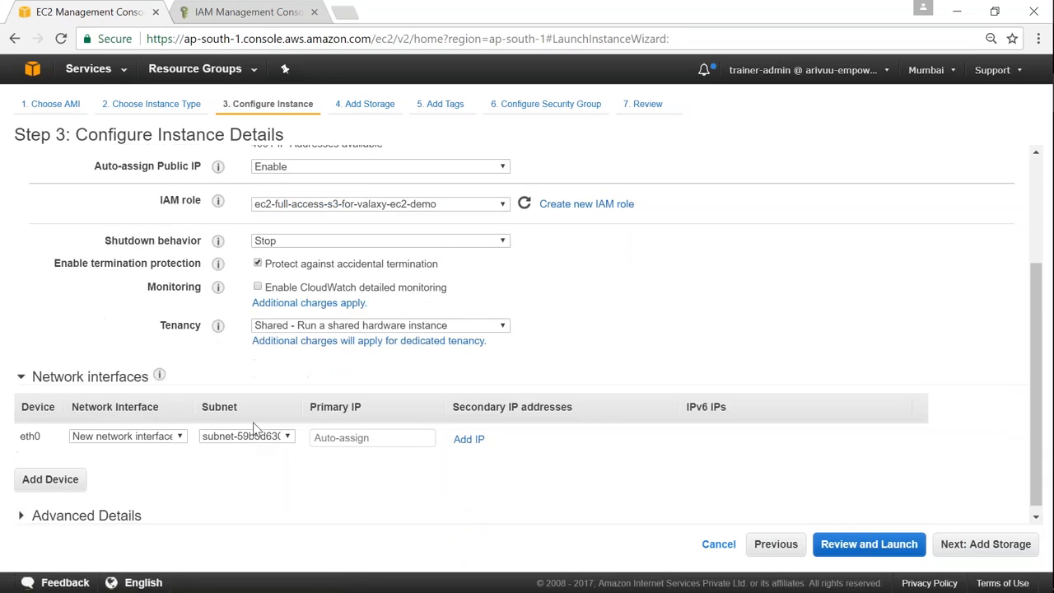
click(288, 326)
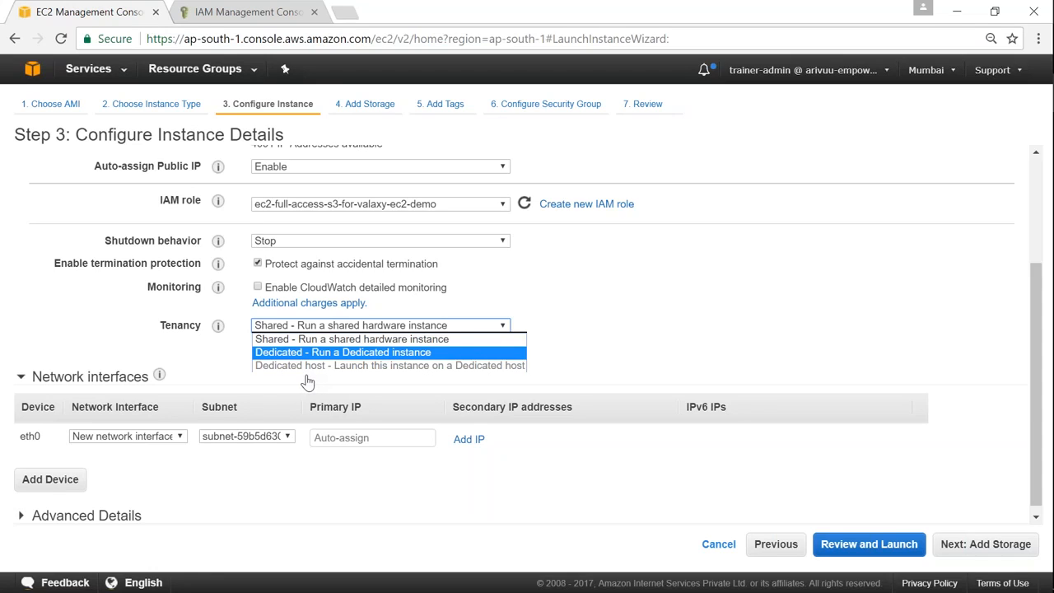
click(367, 339)
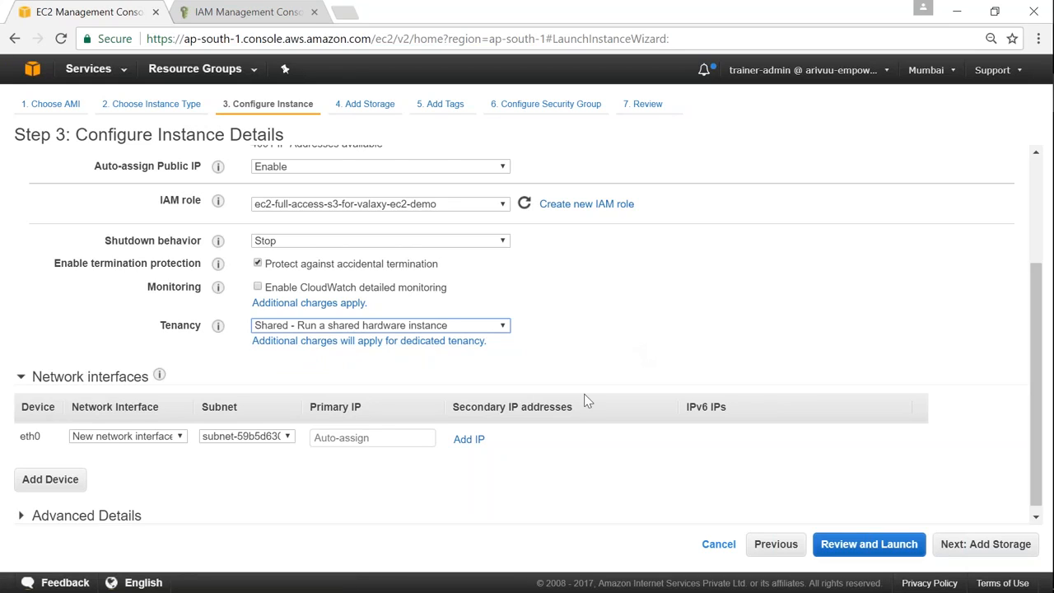
click(320, 439)
scroll(605, 445, down, 1)
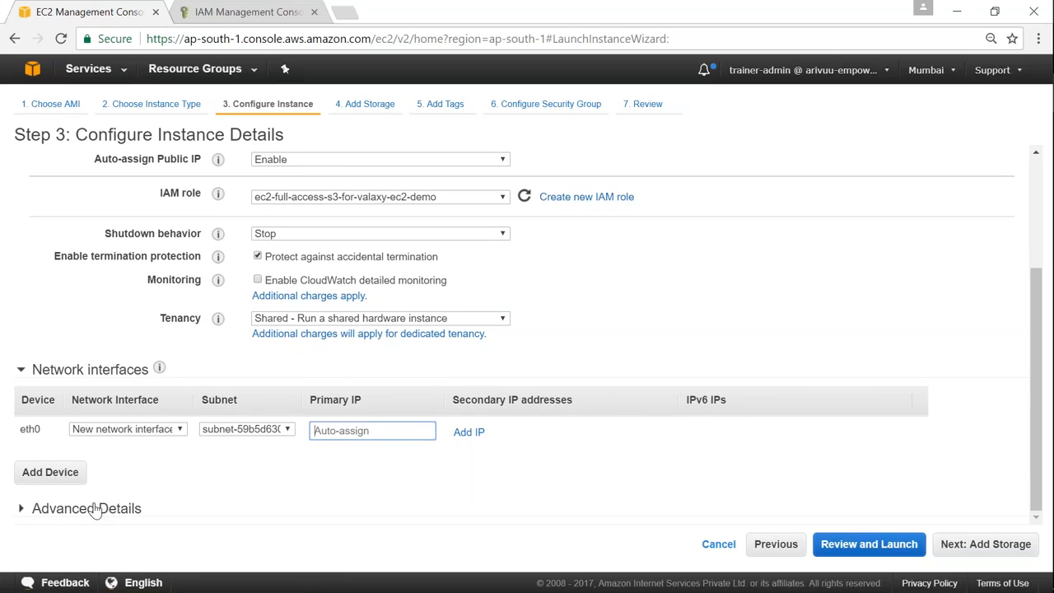
- Expand the advanced details and start the text user data script with the lines #!/bin/bash and yum -y install httpd
click(70, 515)
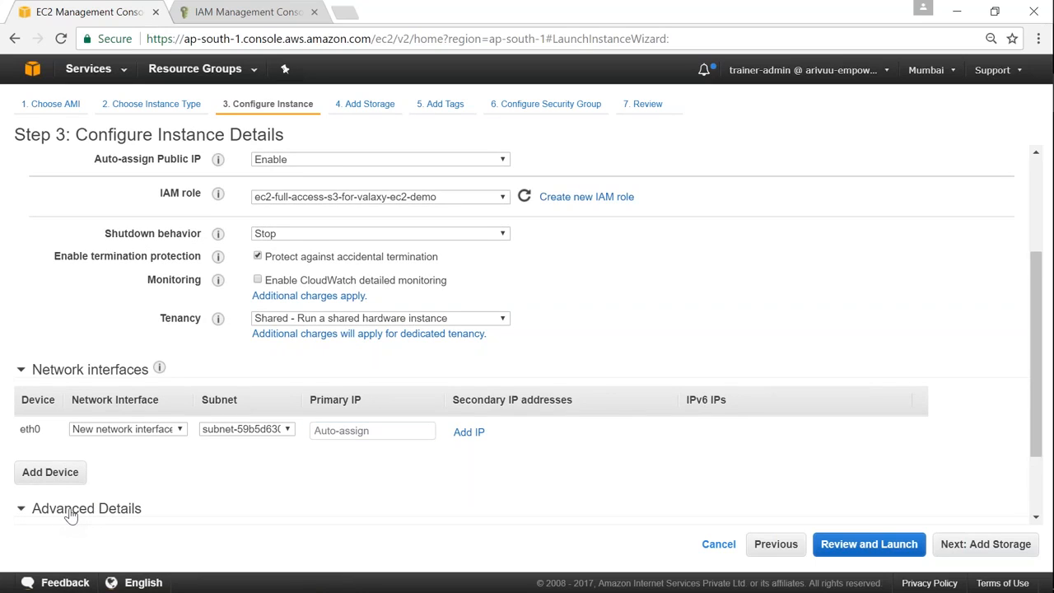
scroll(322, 492, down, 2)
click(298, 460)
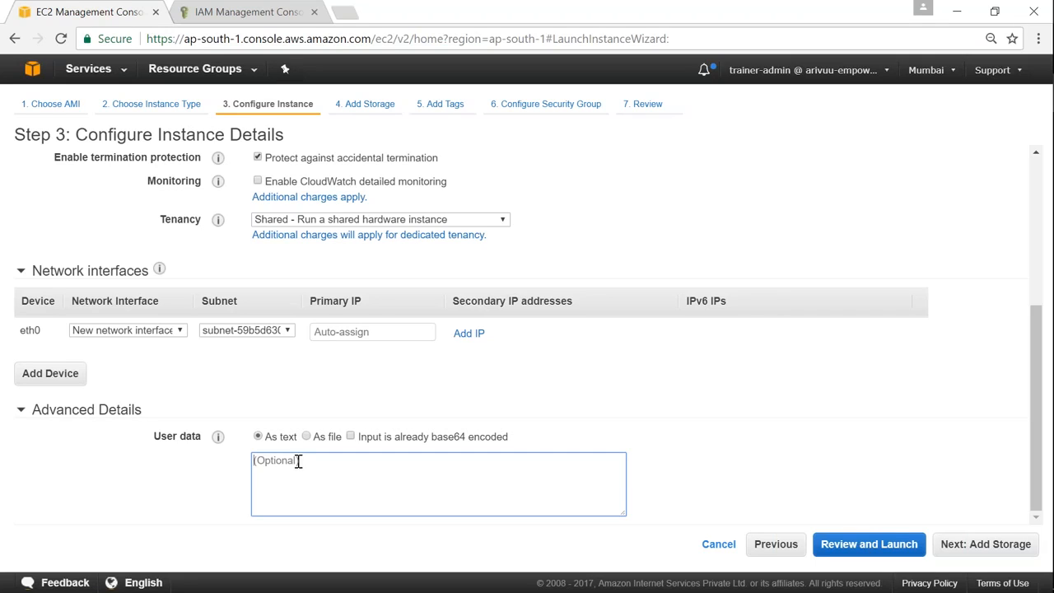
text(#!)
text(/bib)
text(n/b)
text(ash)
key(Return)
text(yum)
text( -y install httpd )
- Add the lines systemctl enable httpd and systemctl start httpd to the user data script
text(systemct)
text(l enable )
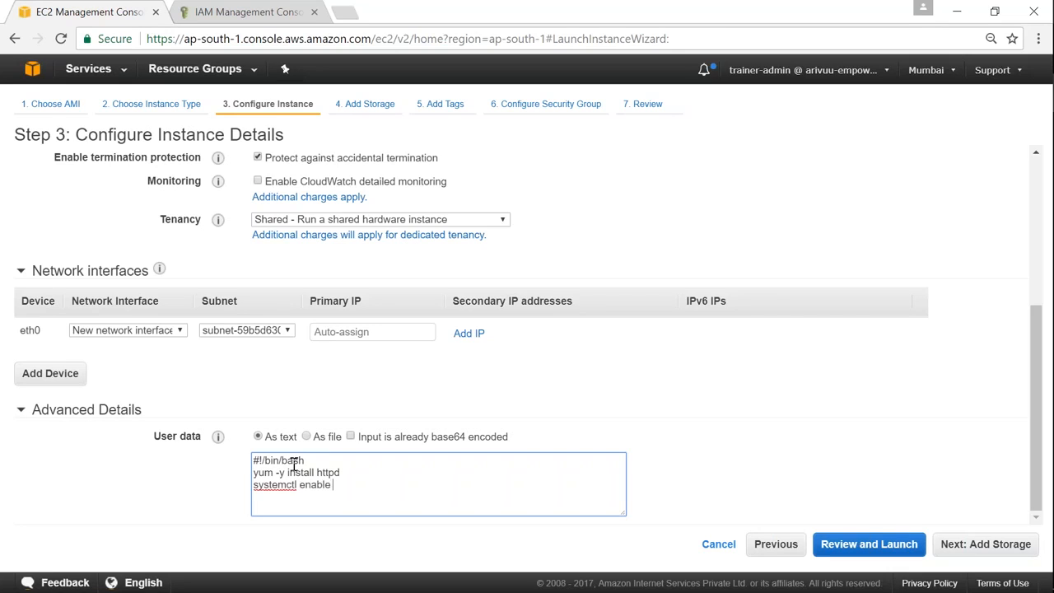
text(httpd )
text(systemctl)
text( star)
text(t httpd)
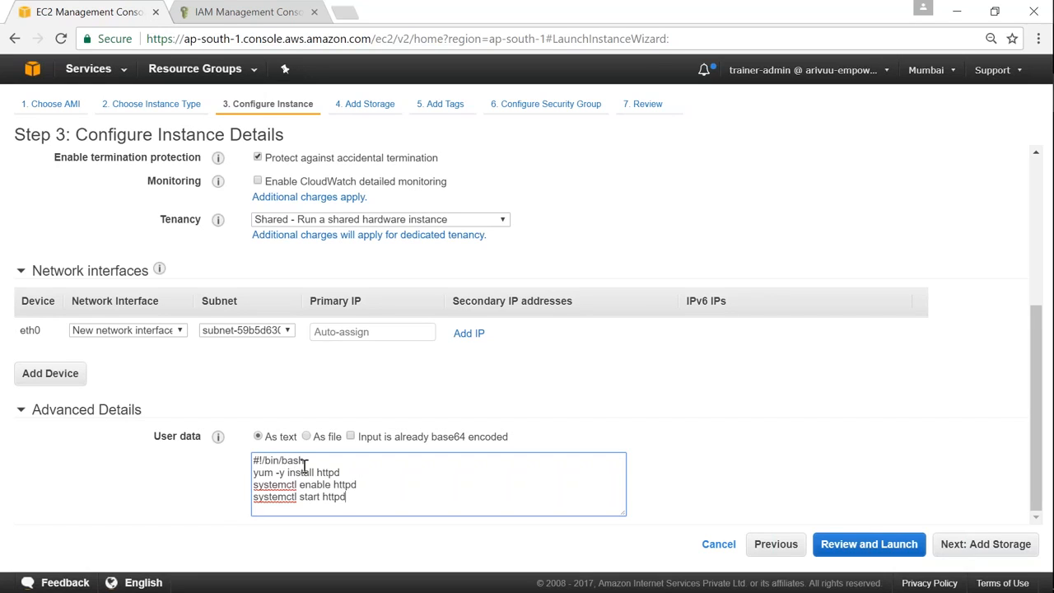
- End the user data script with the line echo "Welcome to Valaxy EC2 Demo" >> /var/www/html/index.html
key(Return)
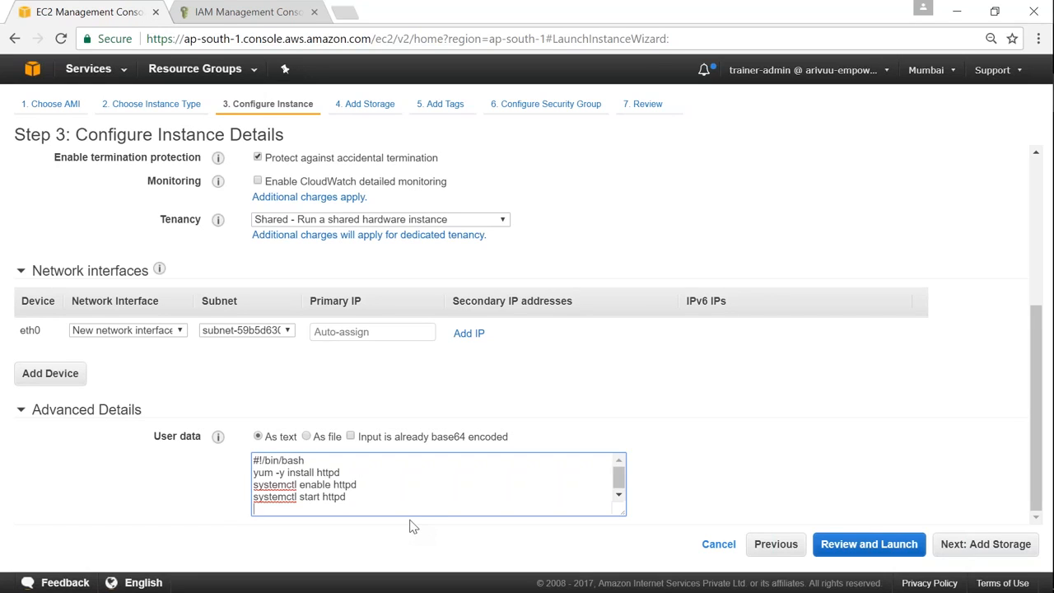
text(echo ")
text(Wl)
text(lcome to Valaxy)
text( EC2 Dem)
text(o" >> /v)
text(ar/www/i)
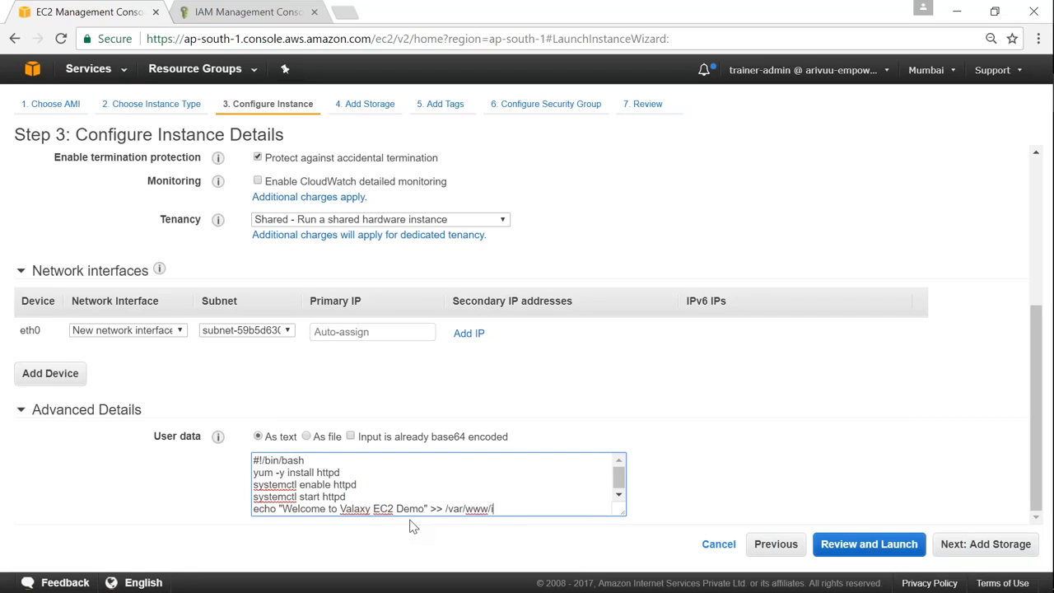
text(html//index.html)
drag(263, 463, 568, 508)
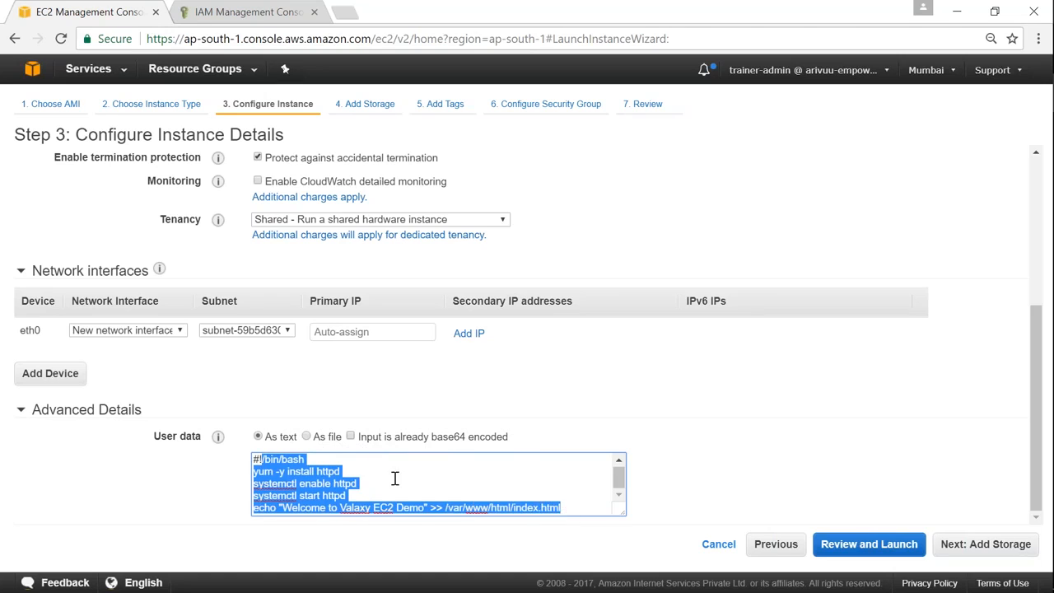
click(395, 478)
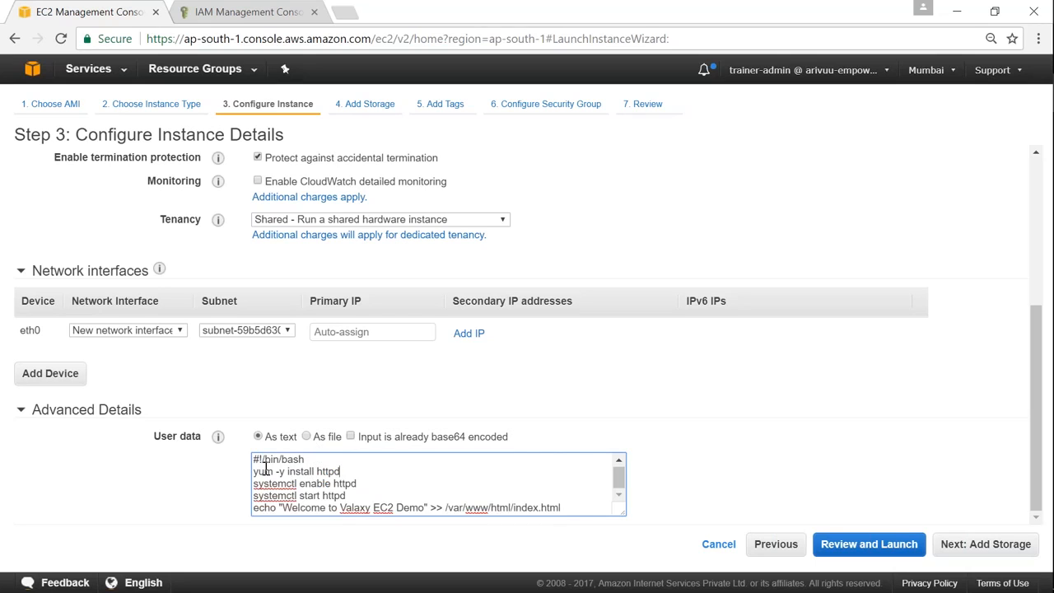
drag(255, 462, 565, 518)
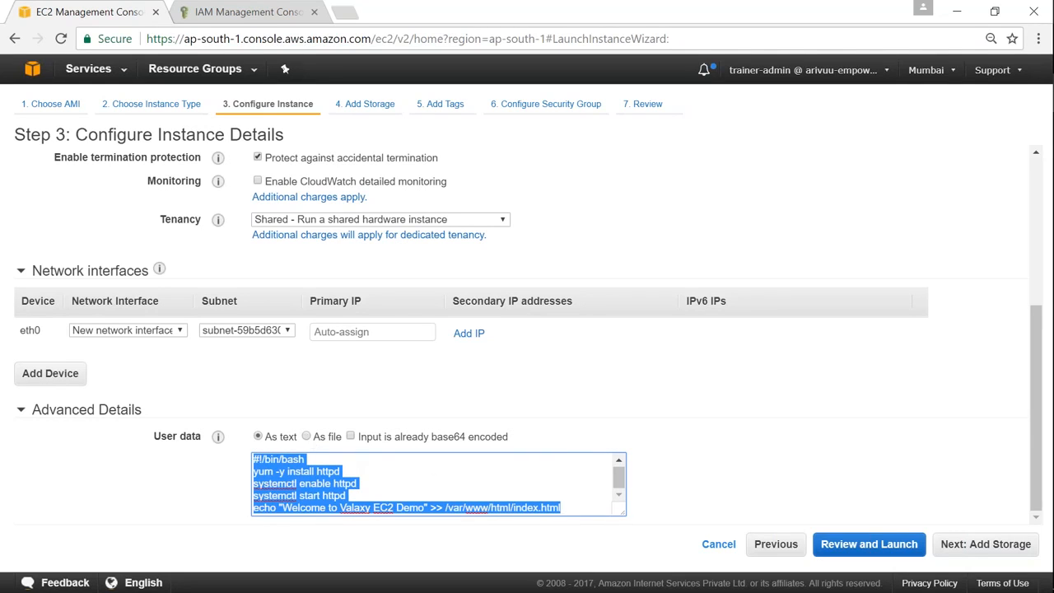
click(438, 485)
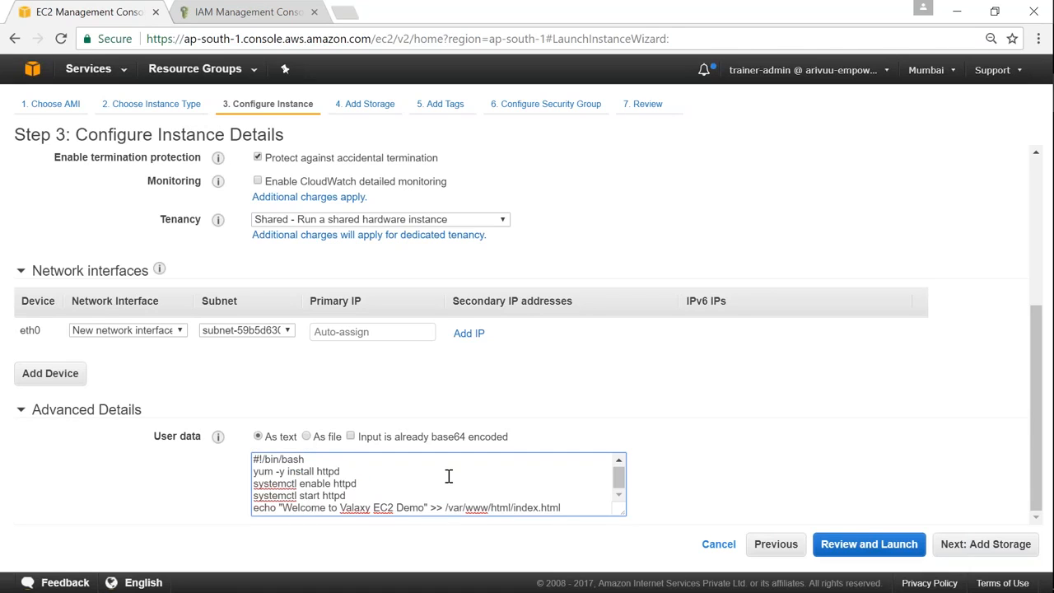
drag(576, 509, 241, 450)
click(403, 489)
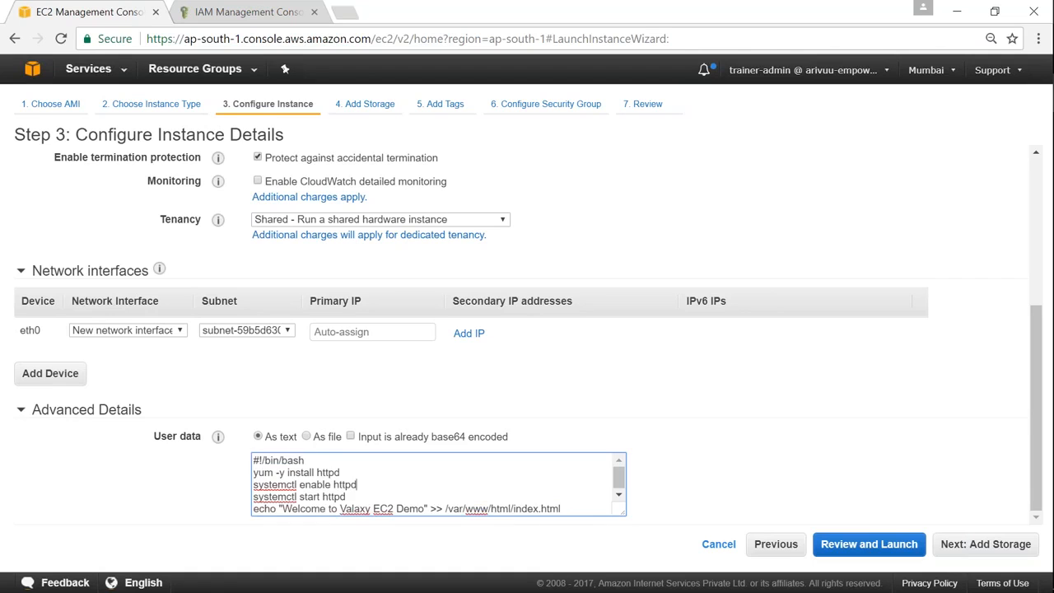
- Continue to the storage settings and set the root volume size to 15 GiB
click(973, 547)
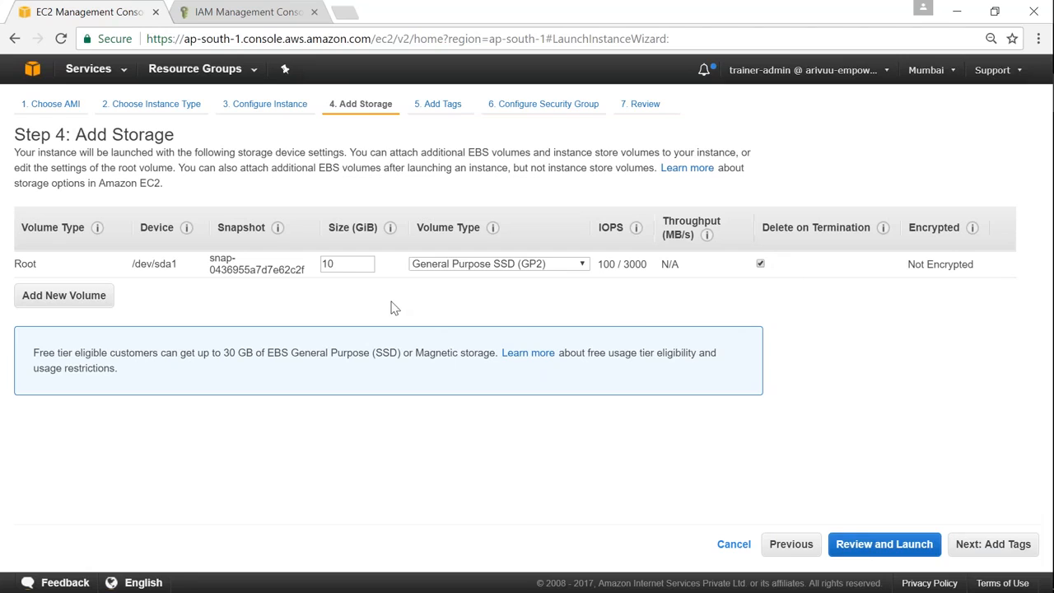
double_click(340, 264)
click(348, 264)
drag(348, 263, 316, 261)
click(248, 314)
- Try Provisioned IOPS SSD (IO1) and Throughput Optimized HDD (ST1) on an additional EBS volume and remove that volume
click(62, 296)
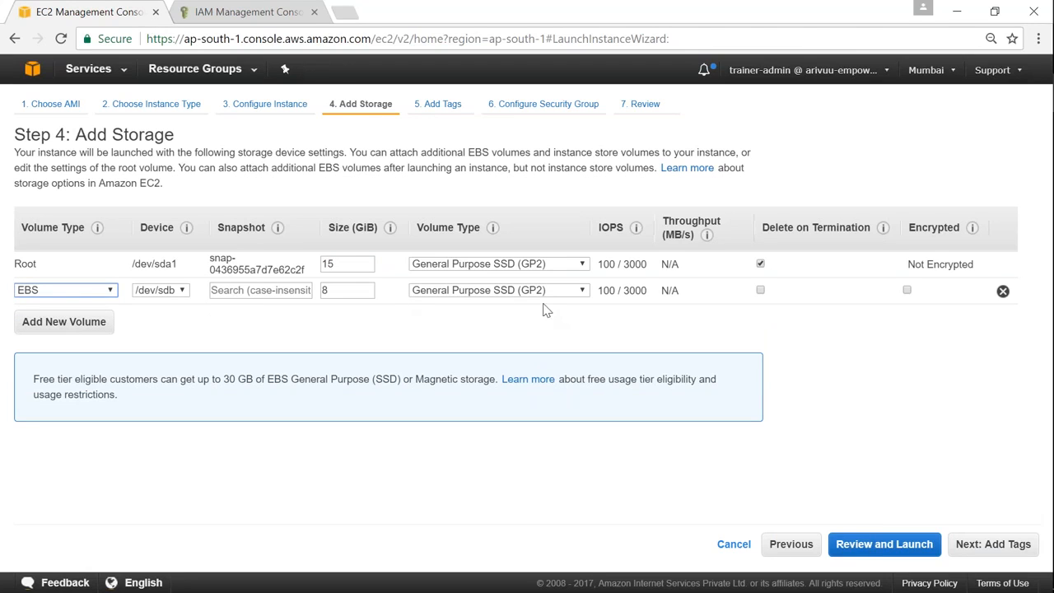
click(579, 294)
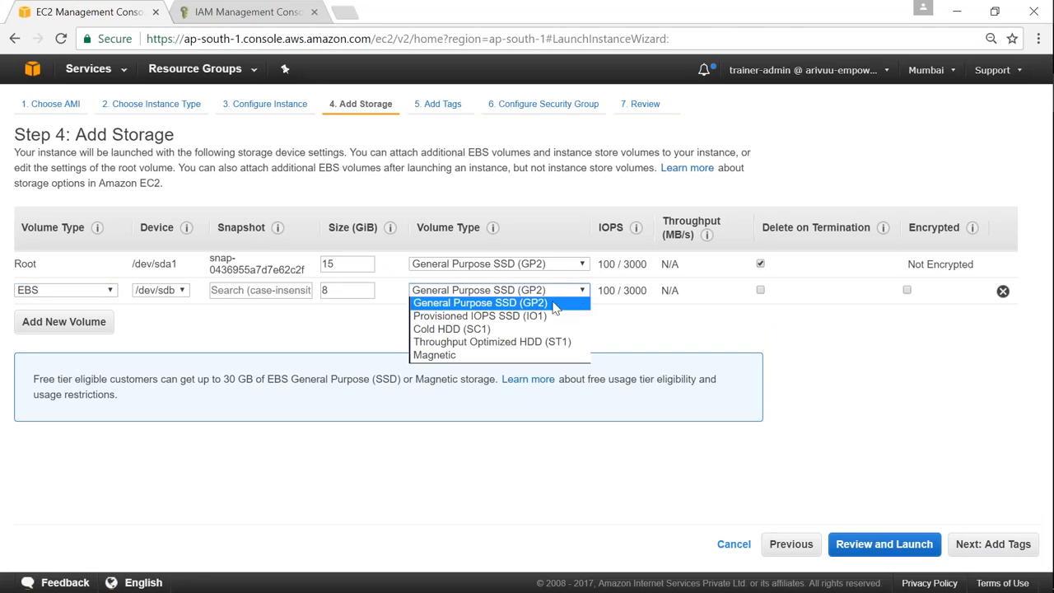
click(474, 320)
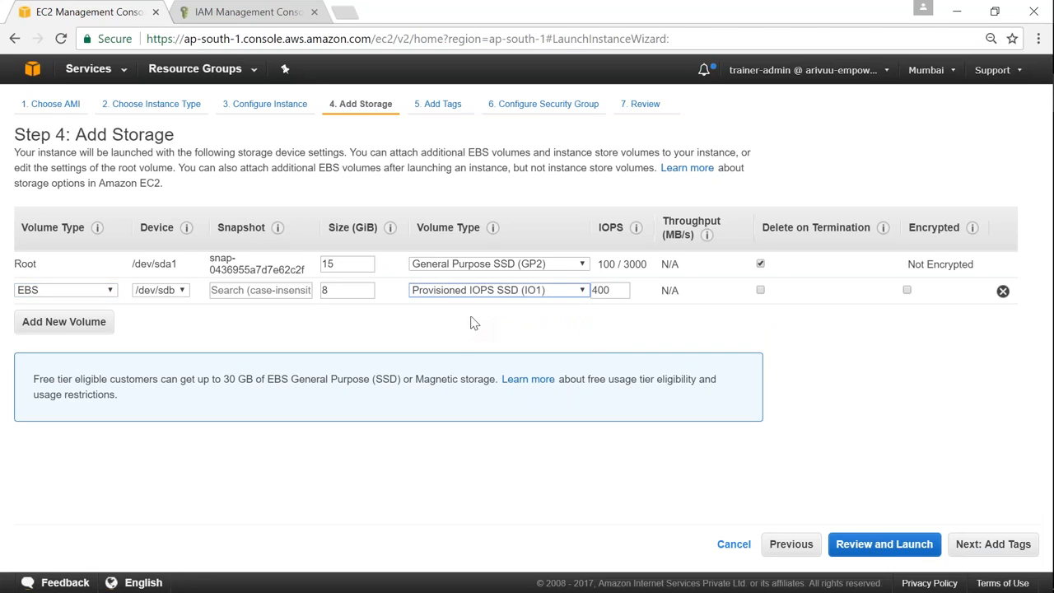
click(502, 298)
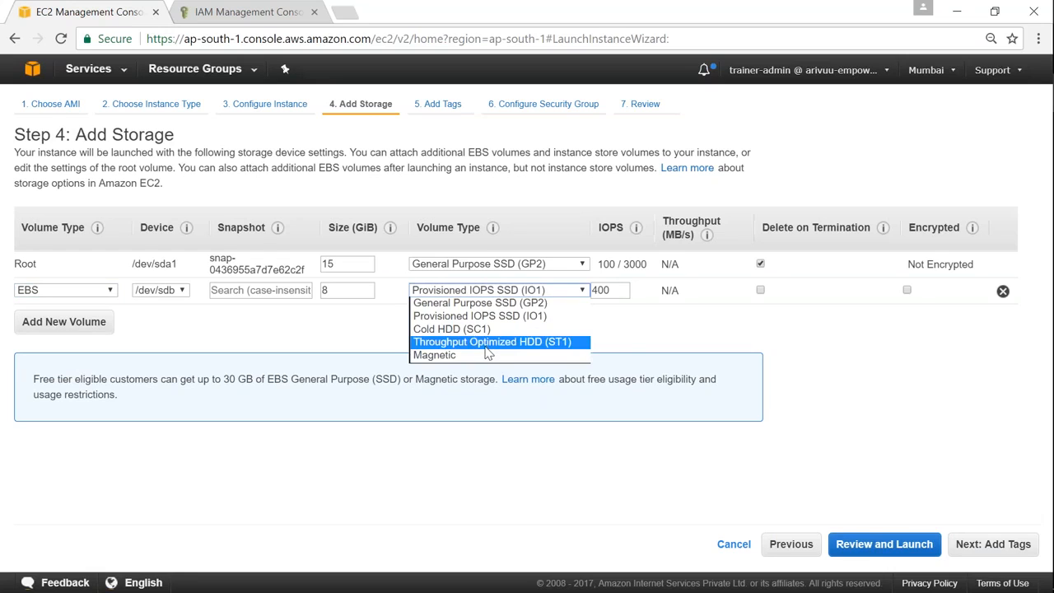
click(491, 344)
click(577, 292)
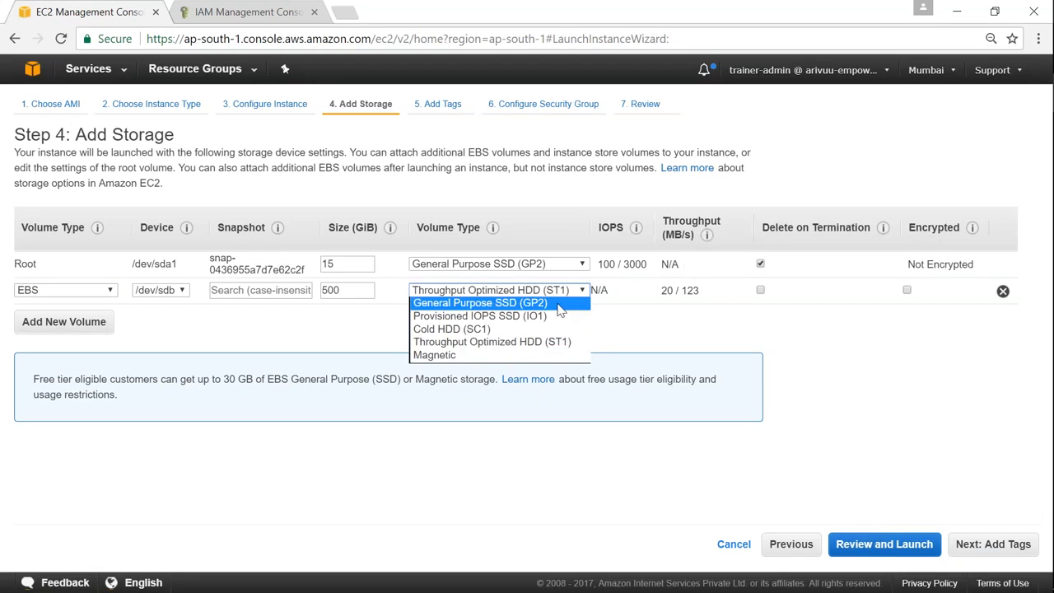
click(541, 319)
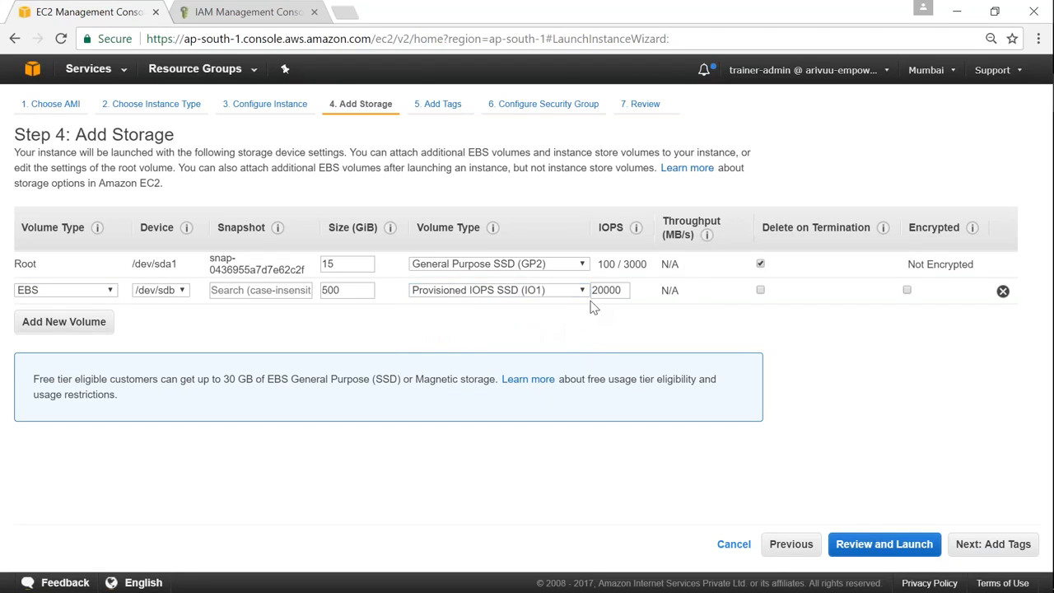
double_click(609, 291)
click(1003, 292)
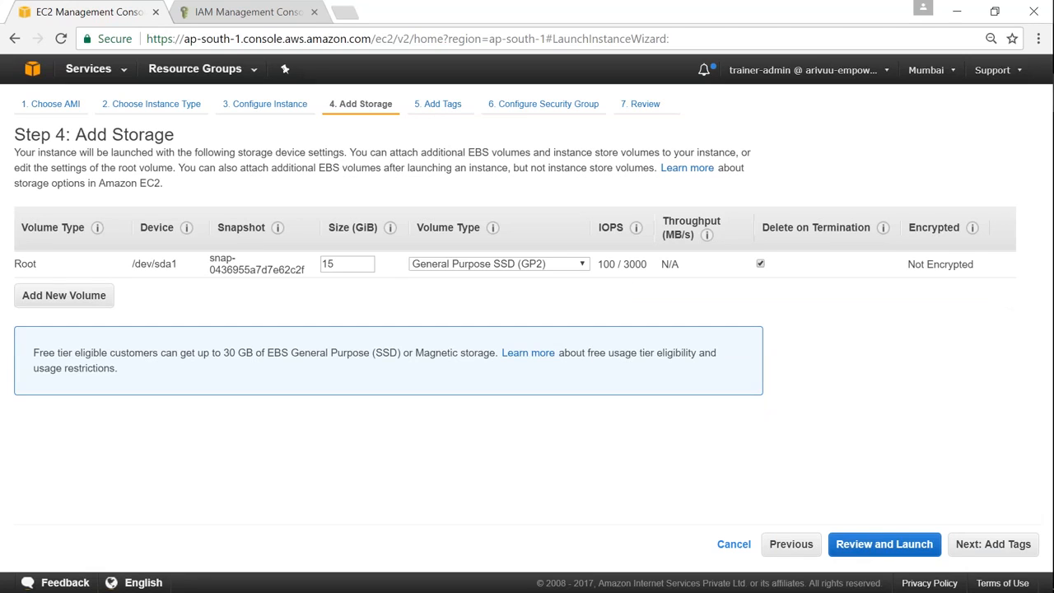
- Continue to the tags and add a Name tag with the value Valaxy-EC2-Demo-Server-01 for instances and volumes
click(993, 544)
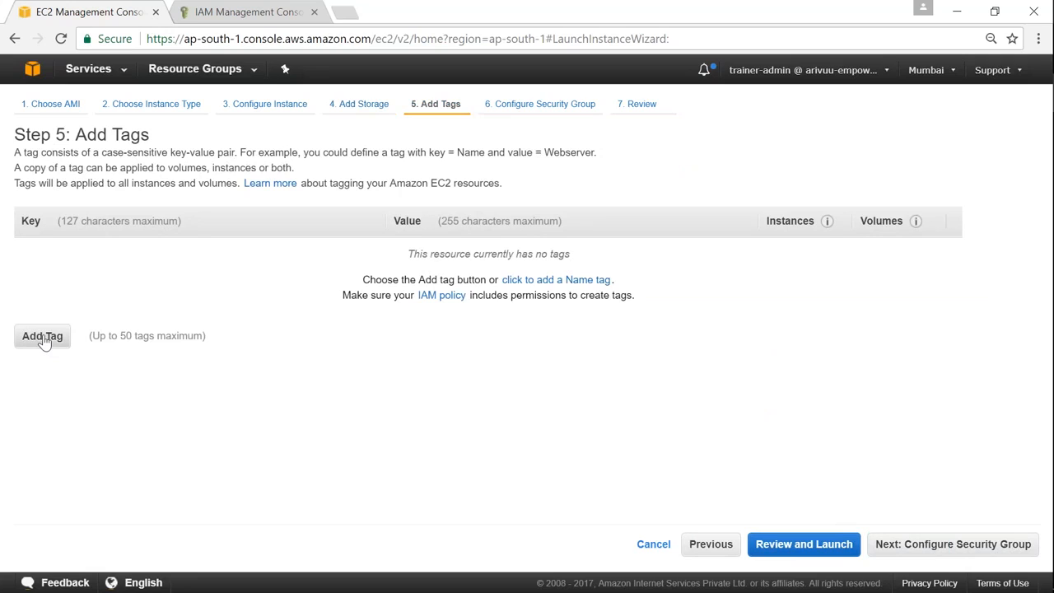
click(42, 337)
text(Name)
key(Tab)
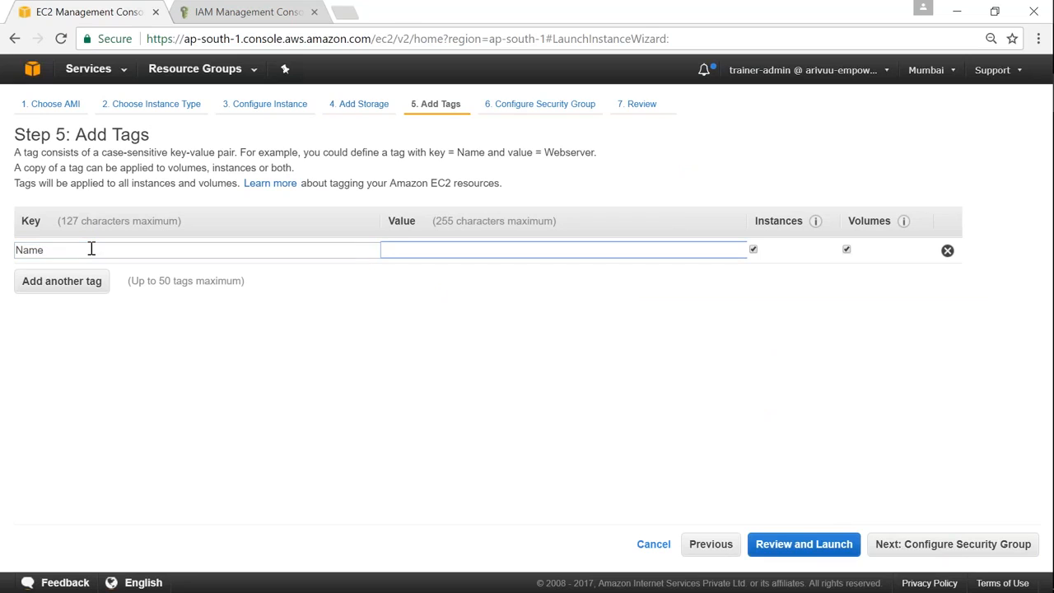
text(Valaxy)
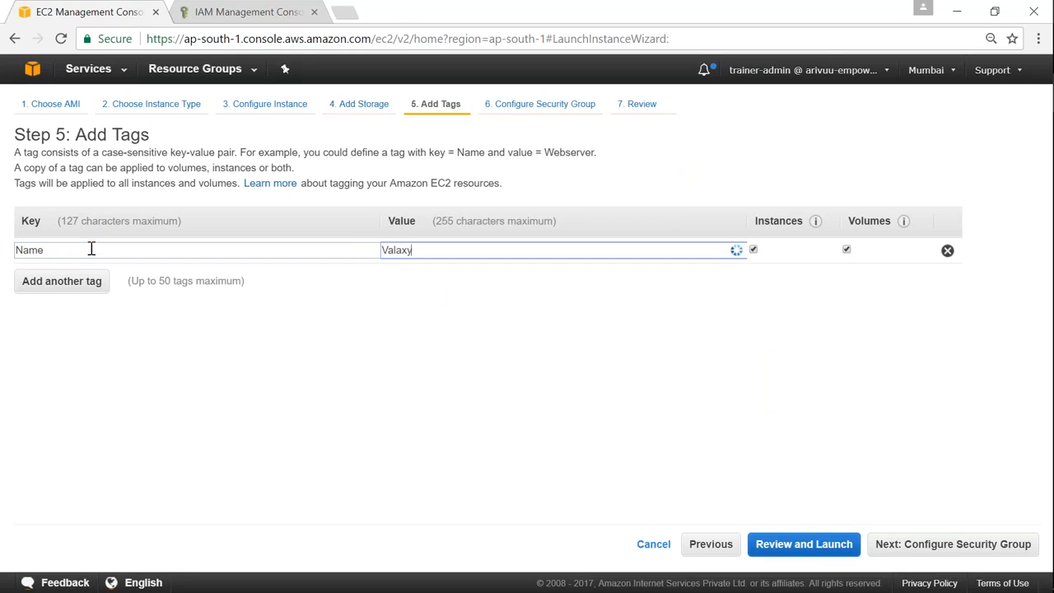
text(-EC2-Demo-Ser)
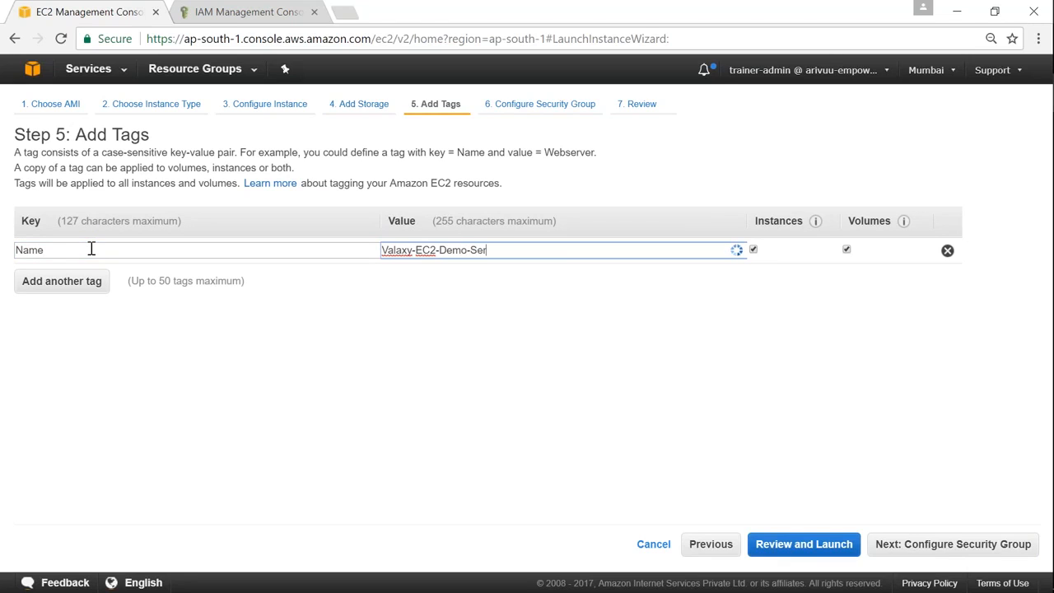
text(ver-01)
click(851, 251)
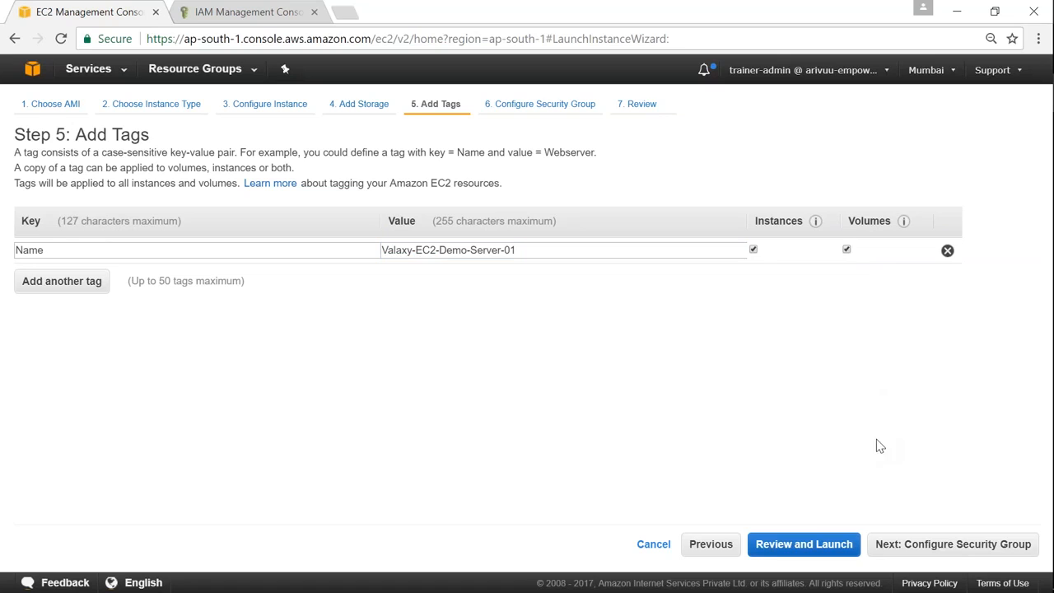
click(576, 252)
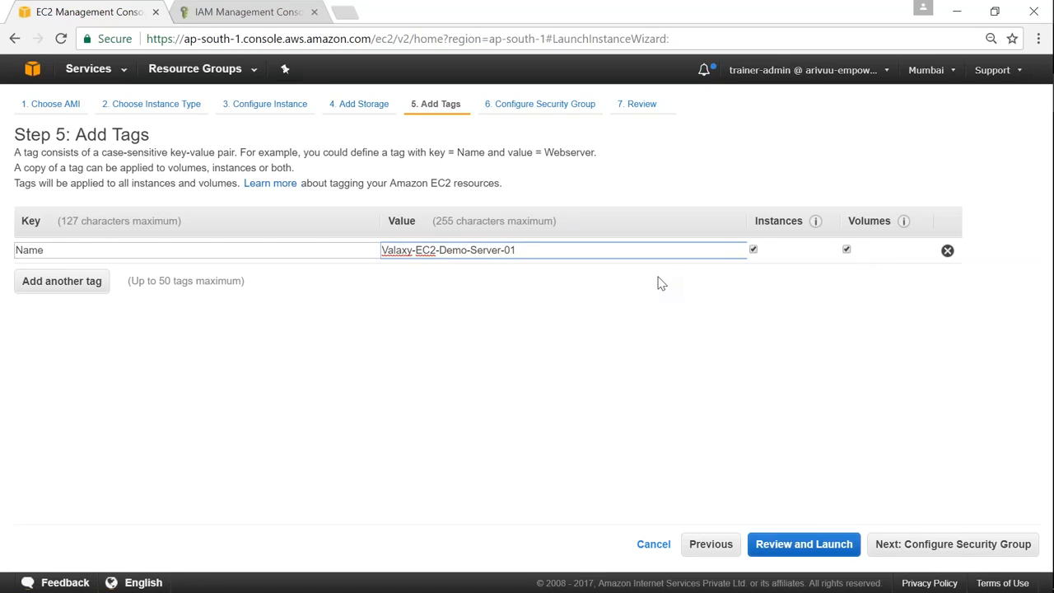
- Continue to the security group settings and assign the existing default VPC security group
click(916, 550)
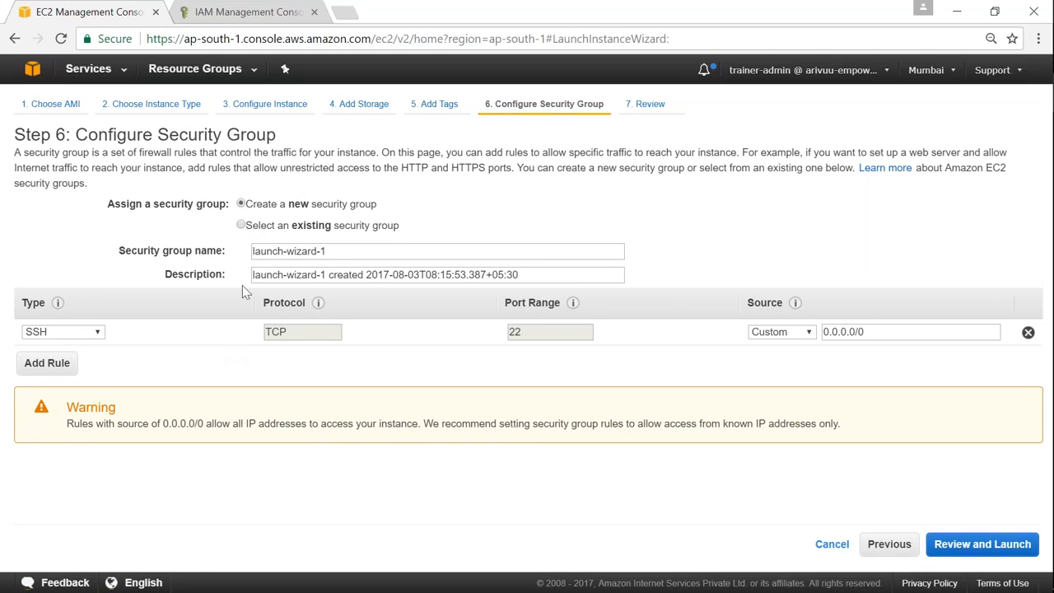
click(241, 226)
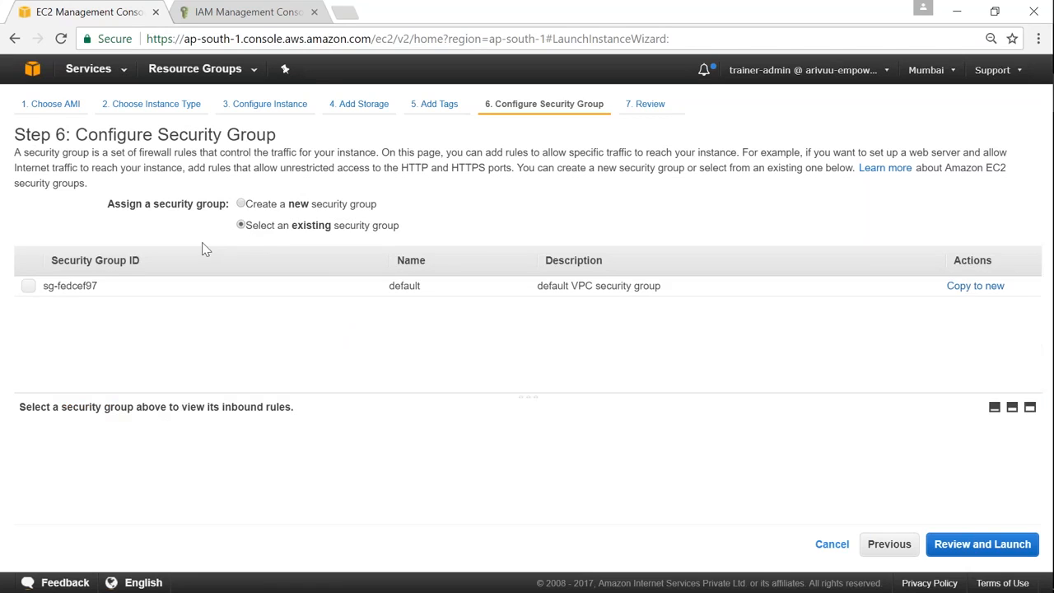
click(28, 288)
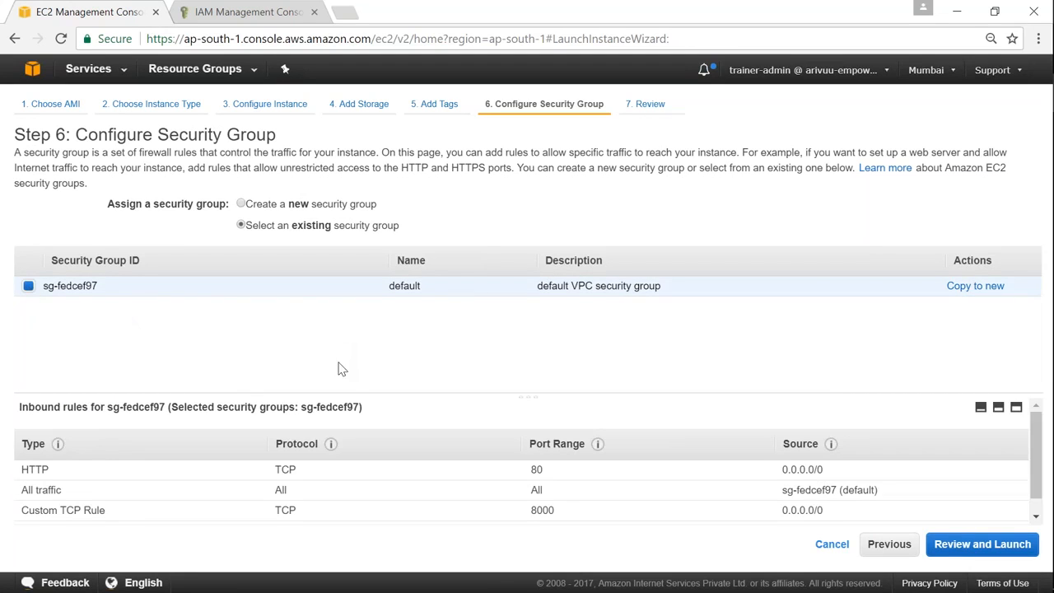
- Enlarge the inbound rules list of the default security group and examine the rule types, protocols and port ranges
drag(351, 388, 354, 313)
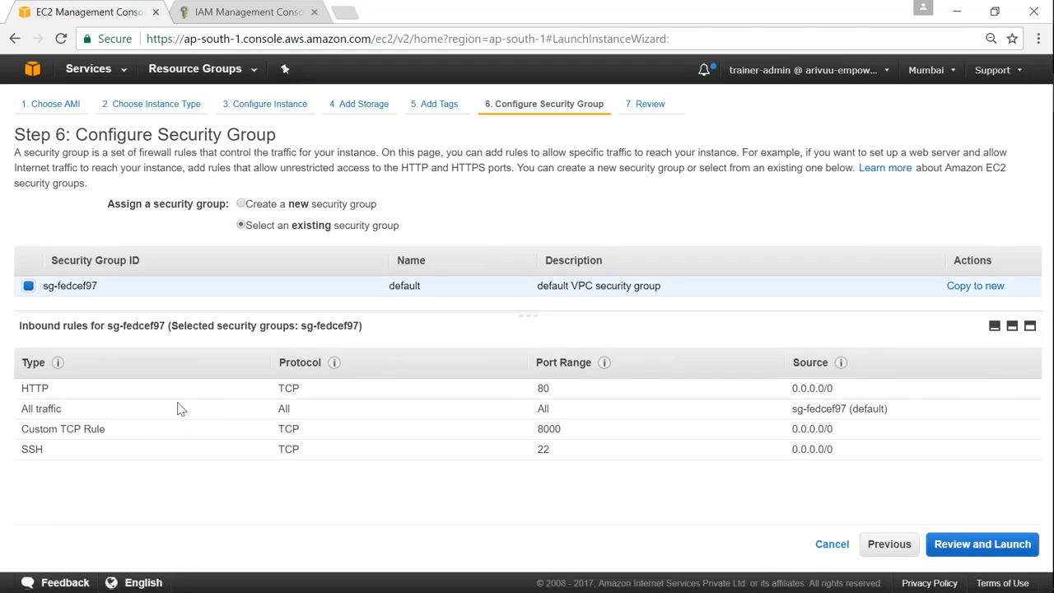
drag(281, 389, 304, 388)
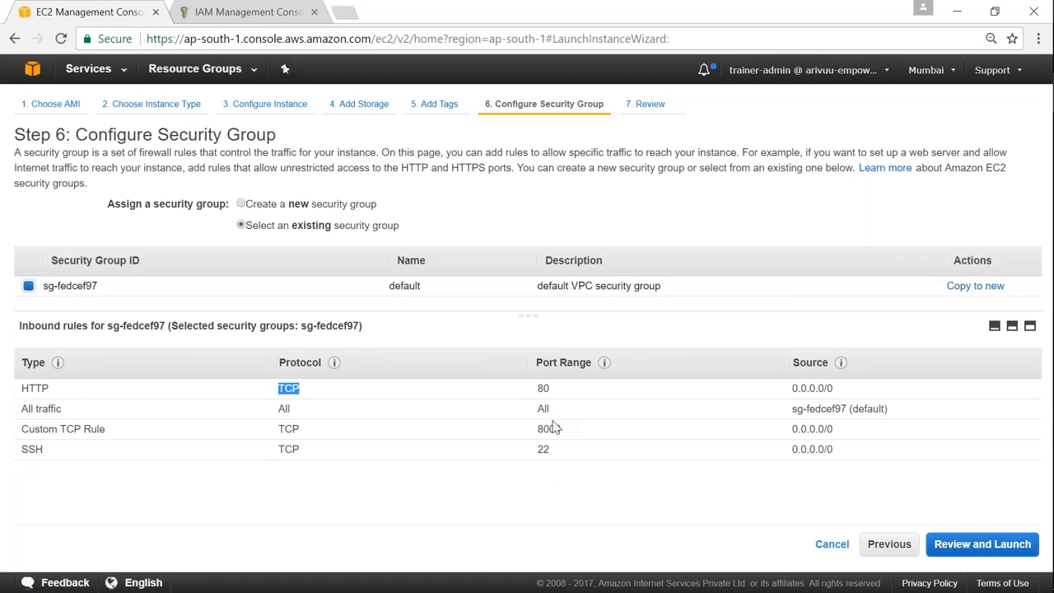
drag(894, 411, 22, 413)
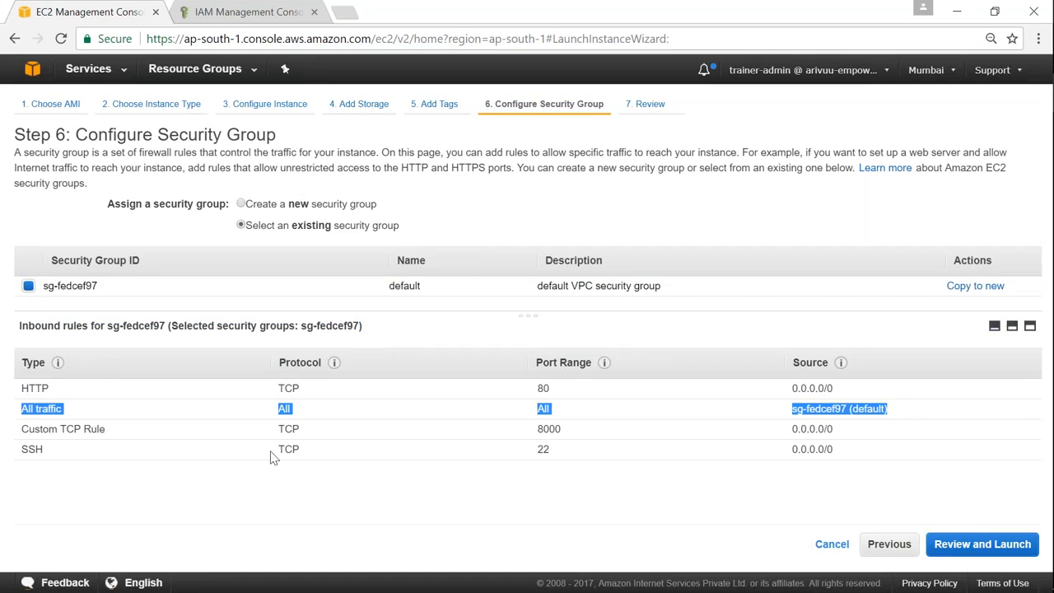
click(285, 428)
double_click(543, 449)
double_click(543, 388)
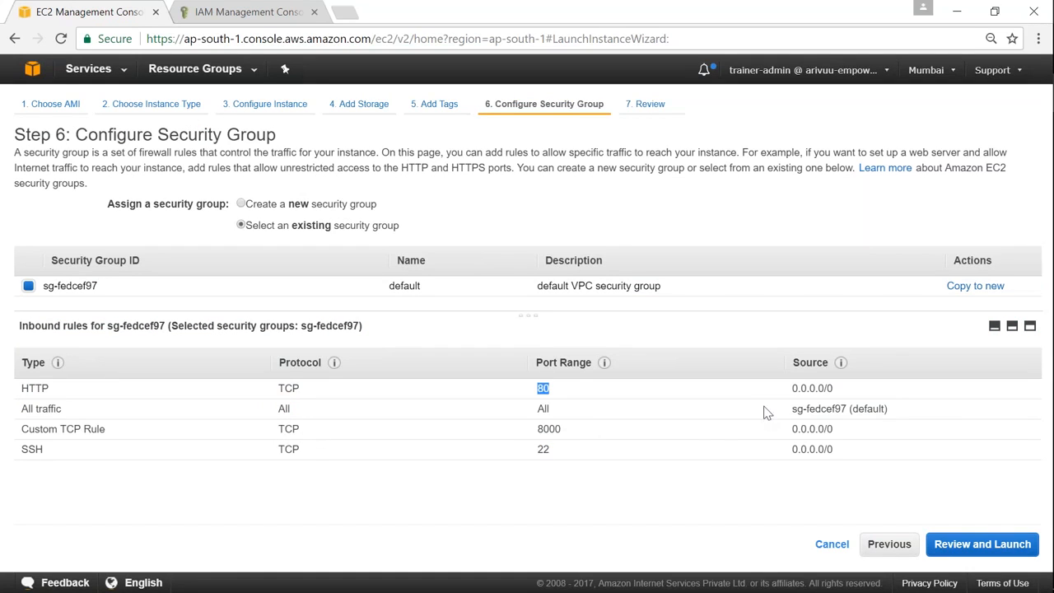
- Examine the source addresses allowed by the HTTP, custom TCP and SSH inbound rules of the security group
drag(795, 388, 836, 389)
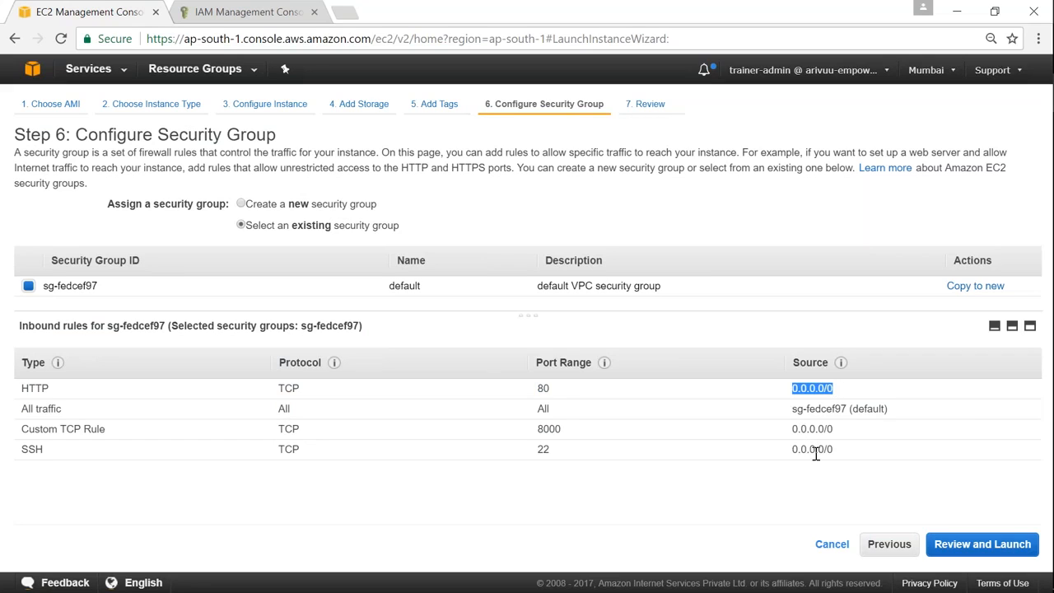
drag(837, 452, 791, 431)
drag(836, 388, 792, 391)
click(794, 393)
drag(792, 389, 837, 388)
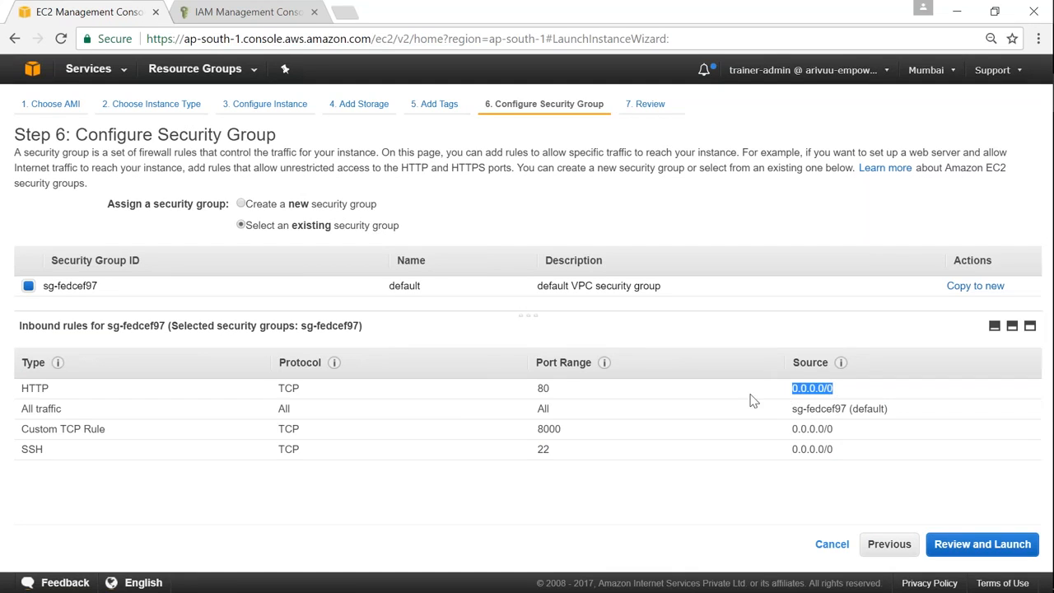
click(812, 393)
drag(810, 449, 792, 450)
click(814, 471)
triple_click(804, 452)
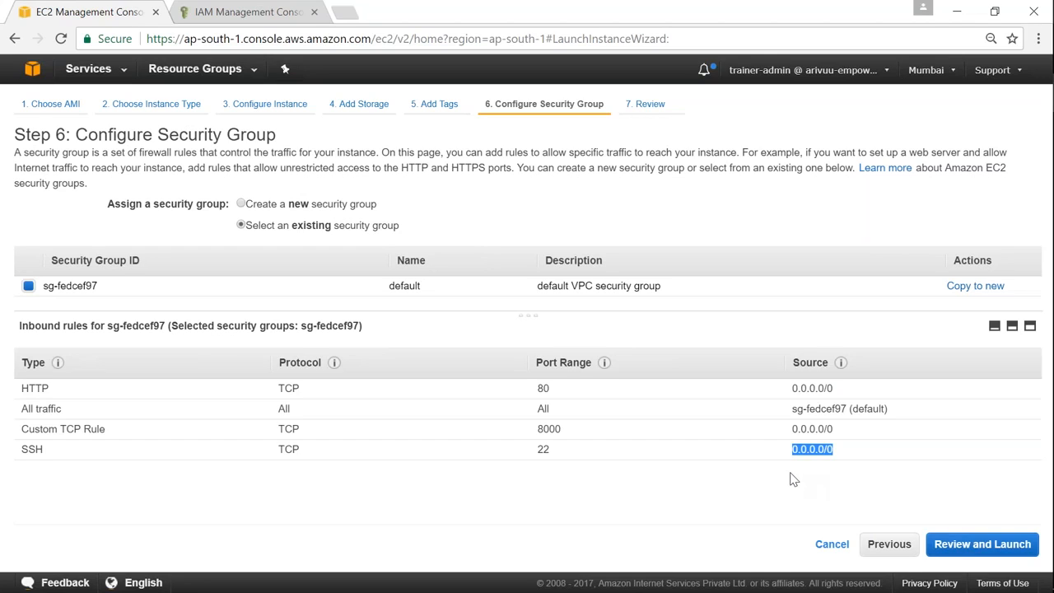
click(790, 477)
- Continue to the launch review and read the security warning, instance type and security group rules
click(972, 546)
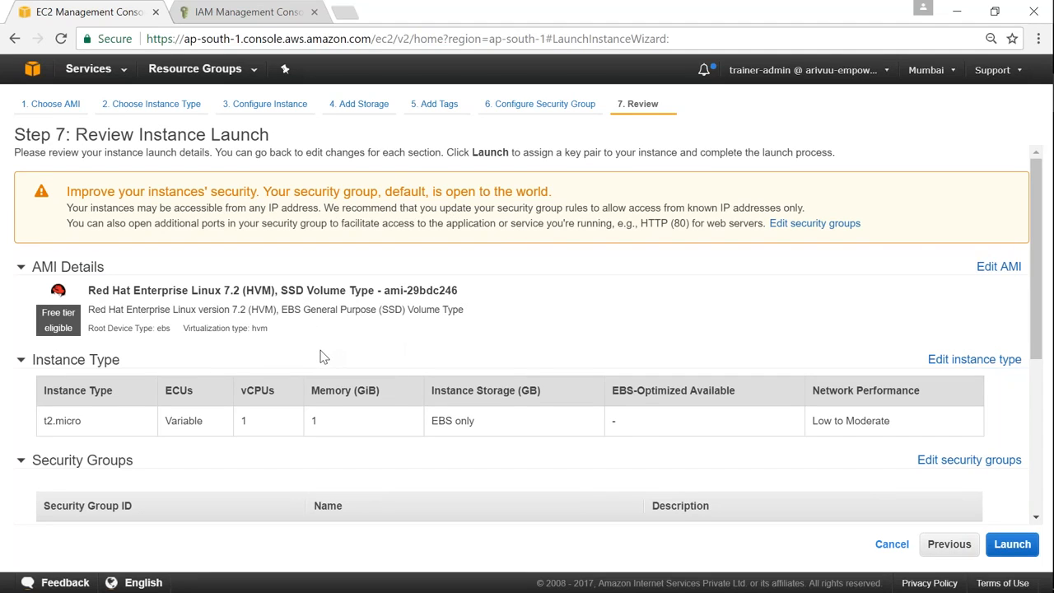
drag(66, 191, 557, 197)
click(426, 223)
drag(269, 192, 560, 193)
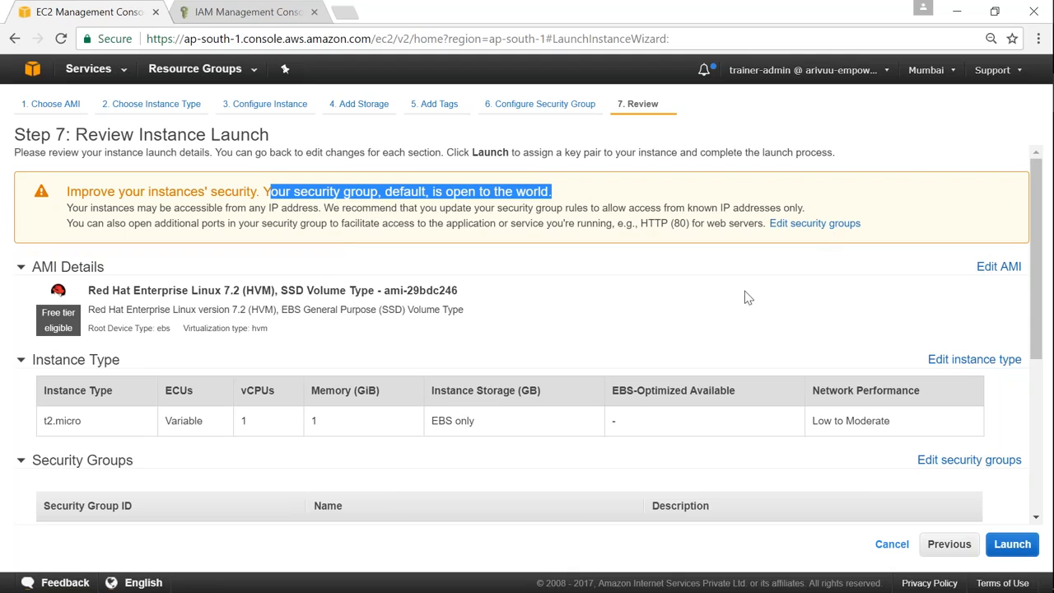
scroll(705, 296, down, 2)
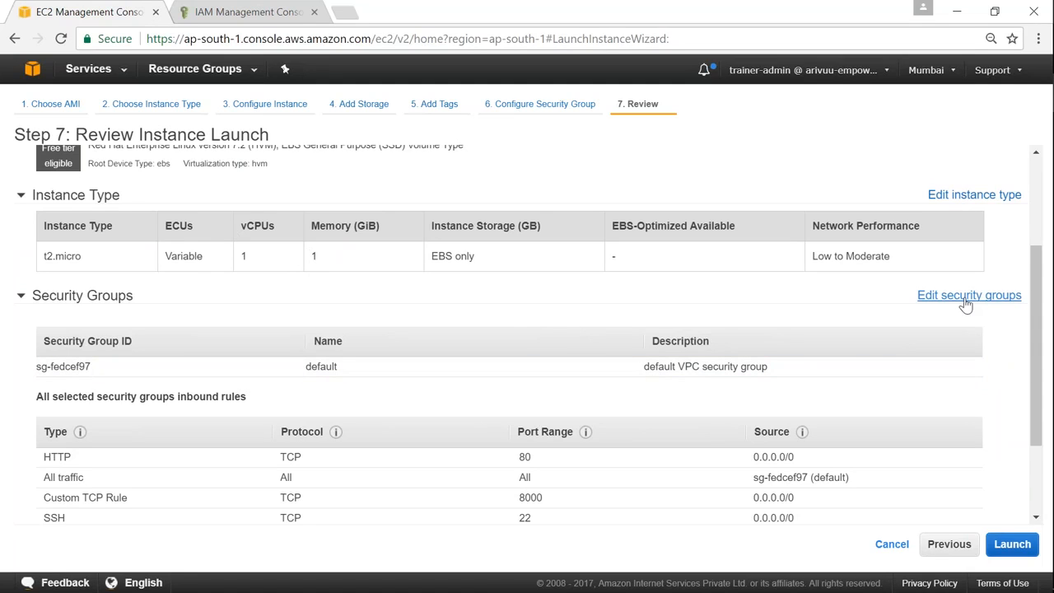
scroll(960, 346, down, 3)
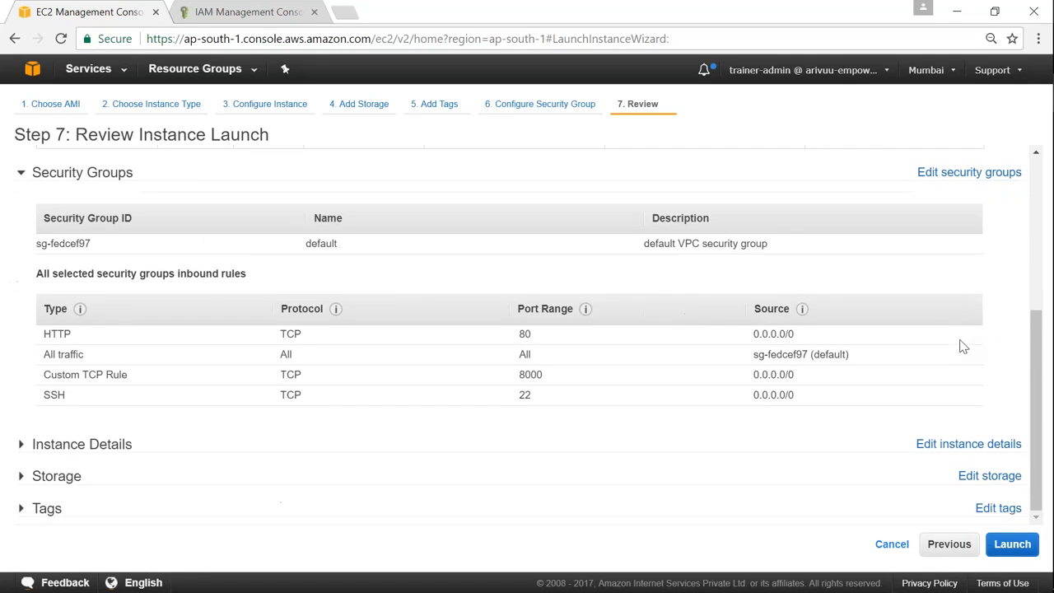
- Edit the tags from the review and add a second tag with key Environment and value Test
click(997, 508)
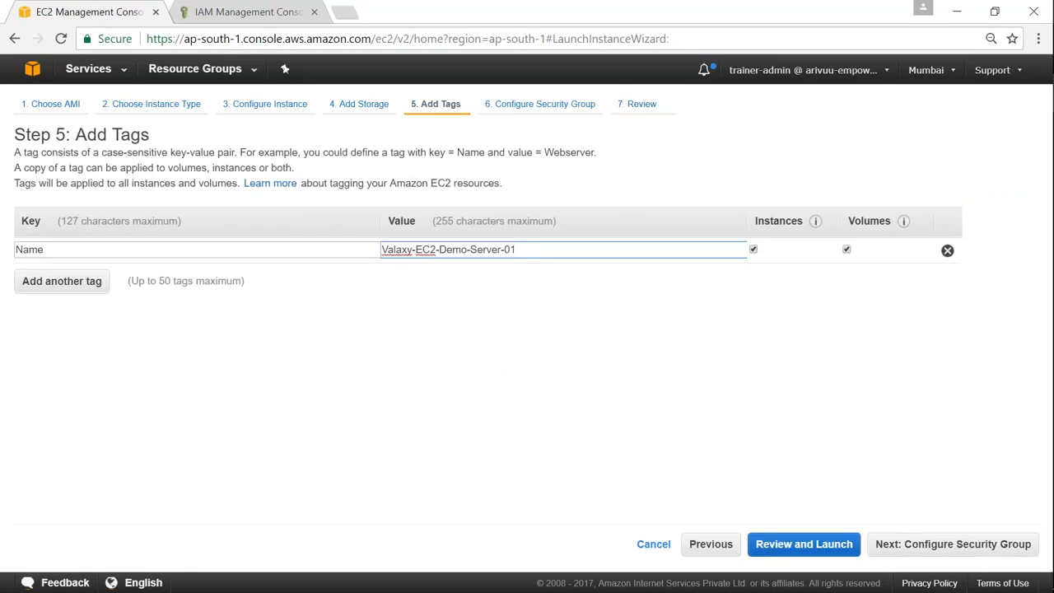
click(61, 280)
text(Bang)
key(BackSpace)
key(BackSpace)
key(BackSpace)
key(BackSpace)
text(Env)
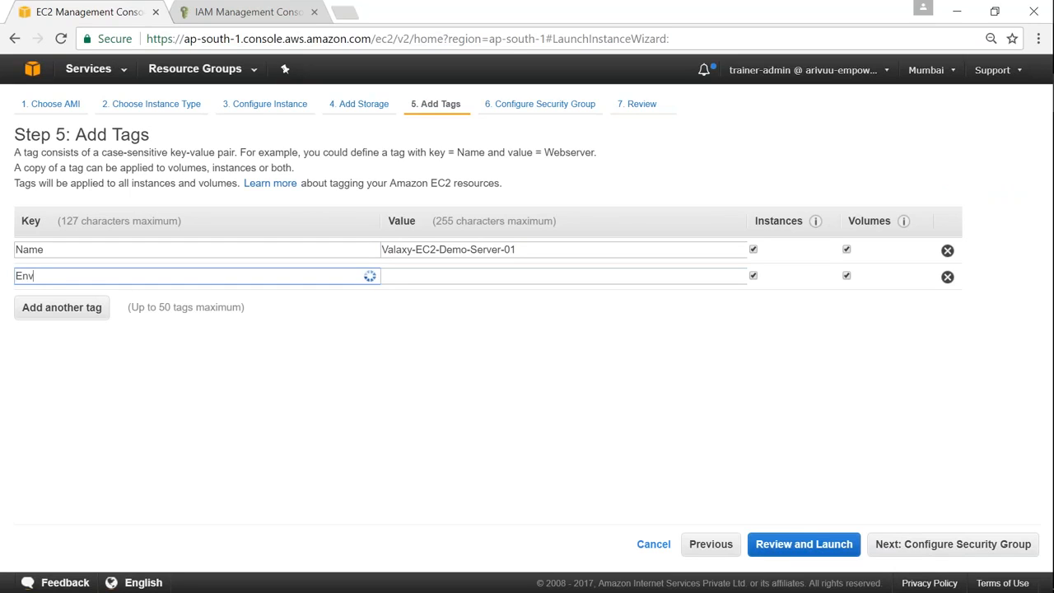
text(ironment)
key(Tab)
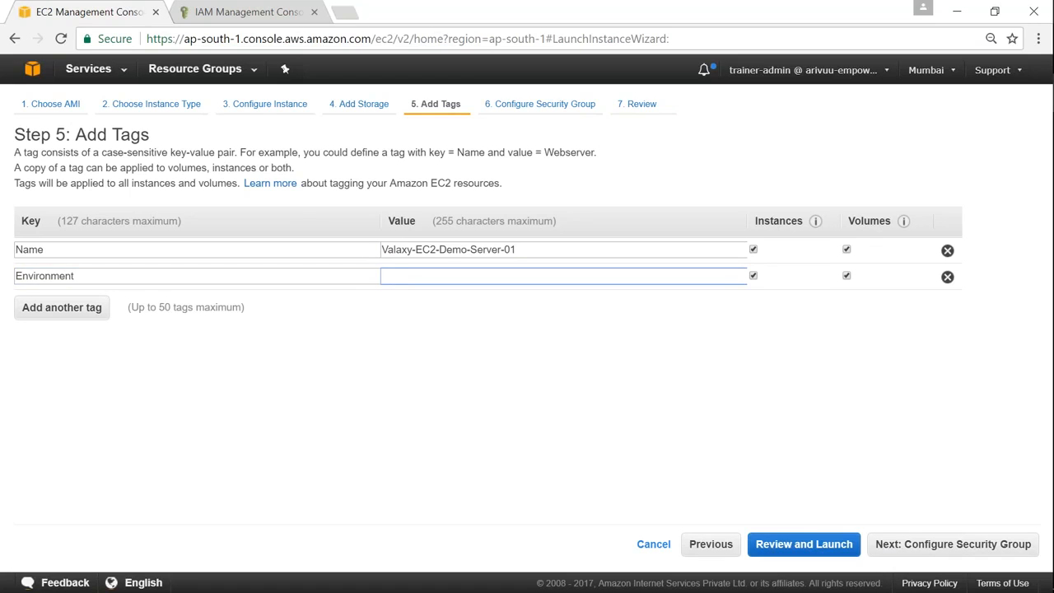
text(Test)
- Return to the launch review and start the launch to reach the key pair selection
click(782, 548)
scroll(852, 445, down, 5)
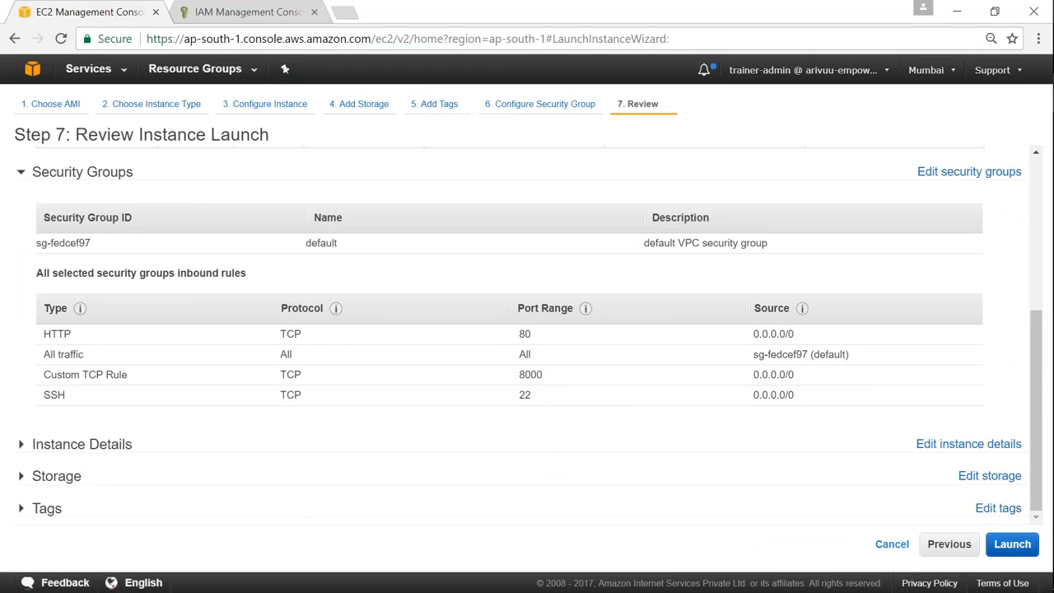
click(1012, 545)
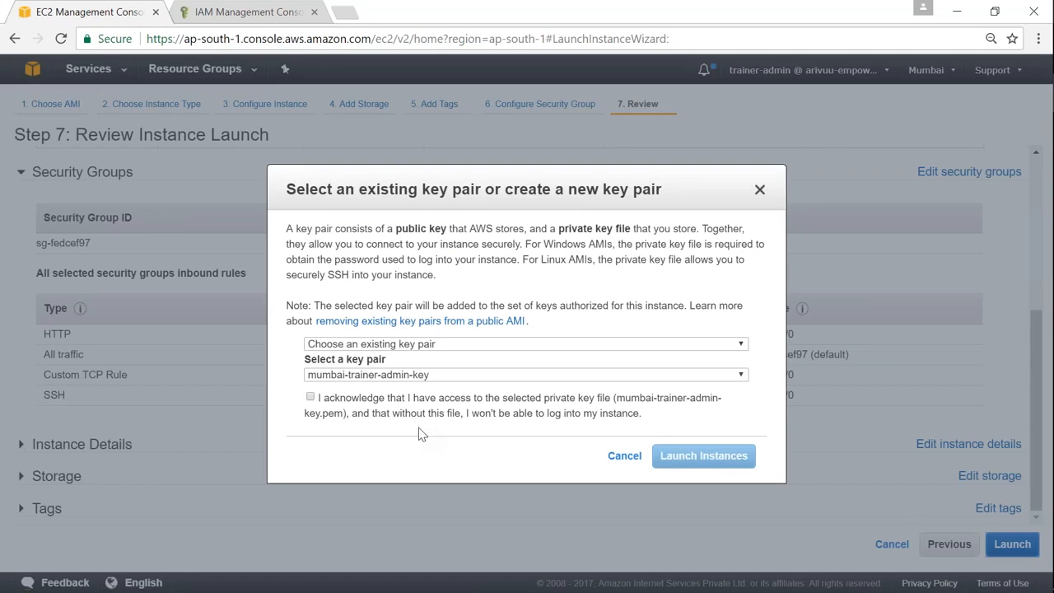
- Look over the available key pairs, try the option to create a new key pair and switch back to an existing one
click(403, 379)
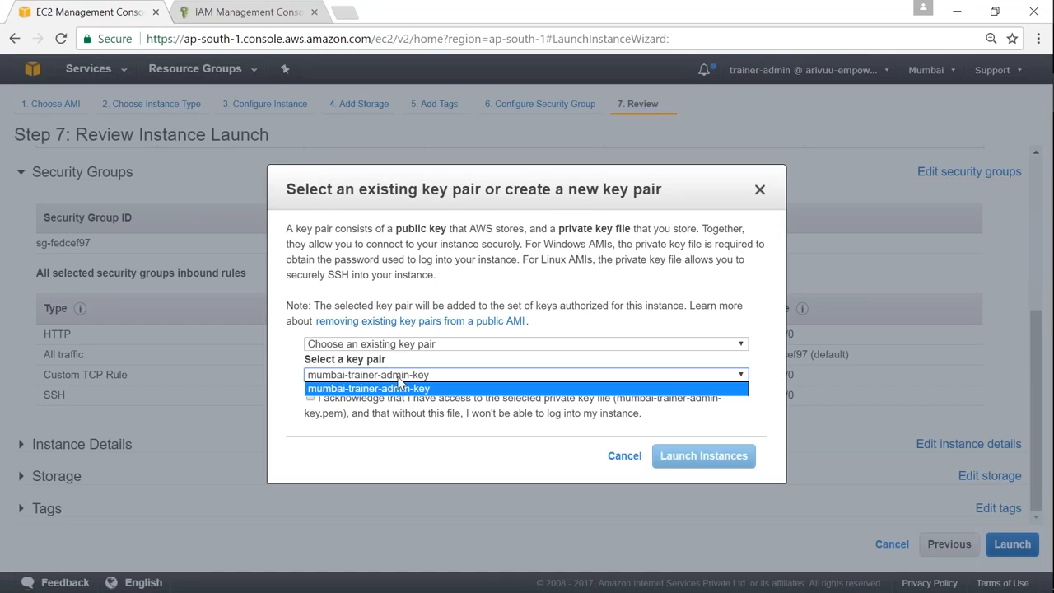
click(395, 452)
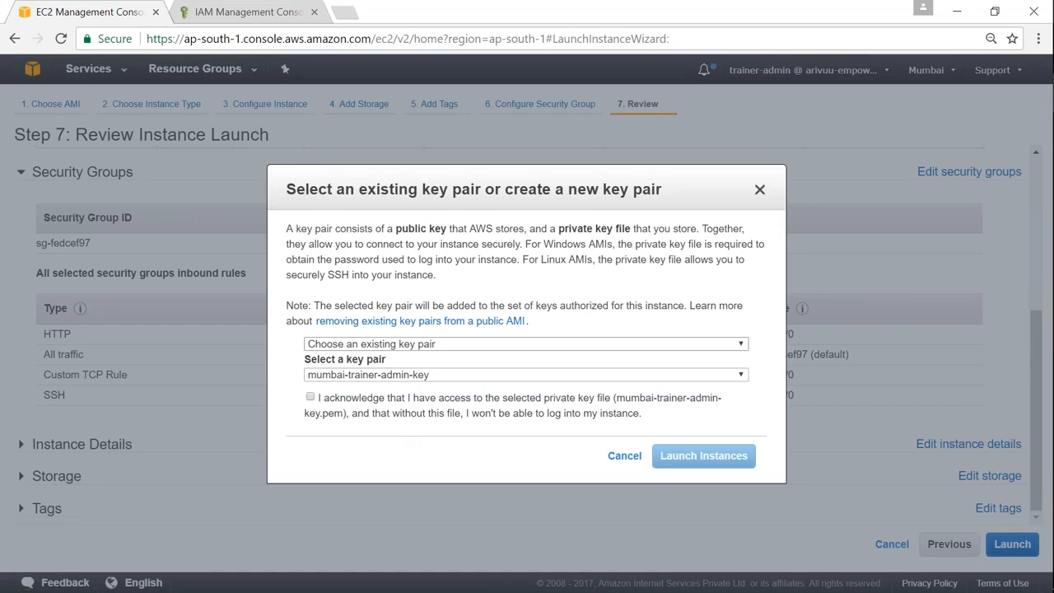
click(392, 345)
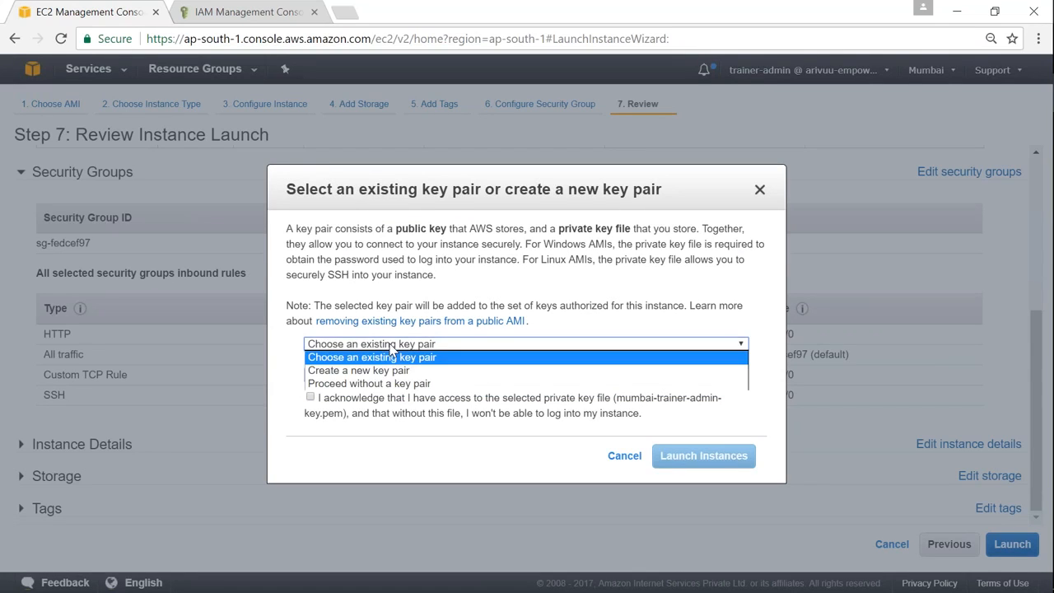
click(361, 371)
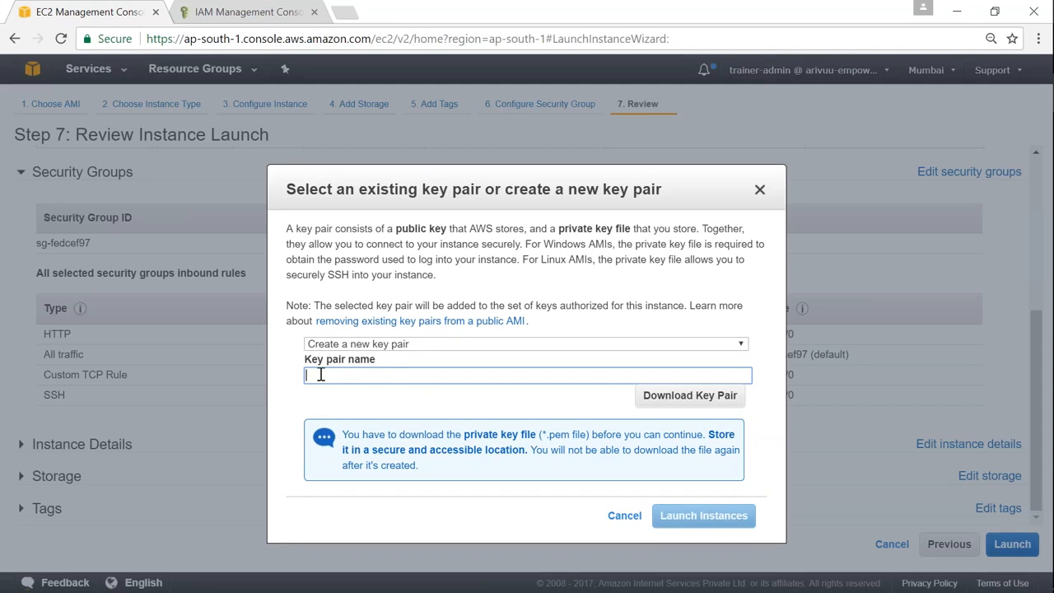
click(390, 345)
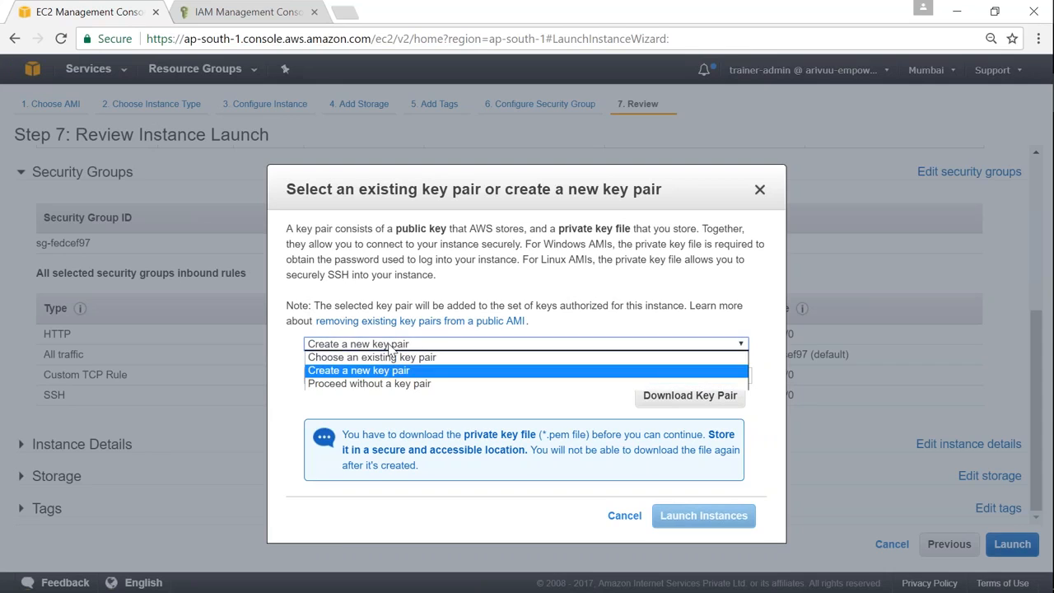
click(349, 359)
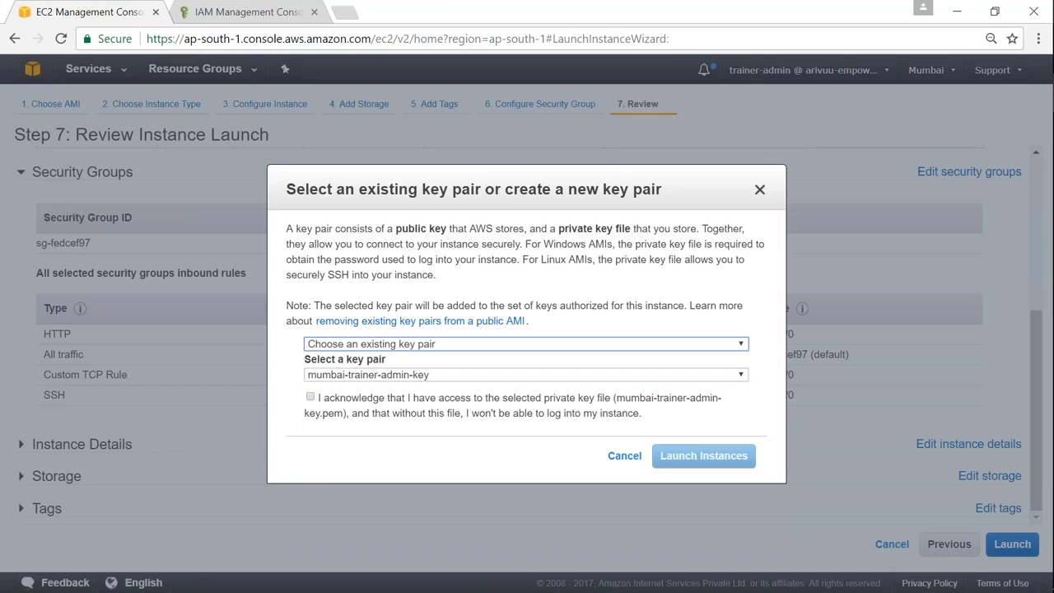
- Acknowledge access to the mumbai-trainer-admin-key private key file and launch the instance
click(310, 398)
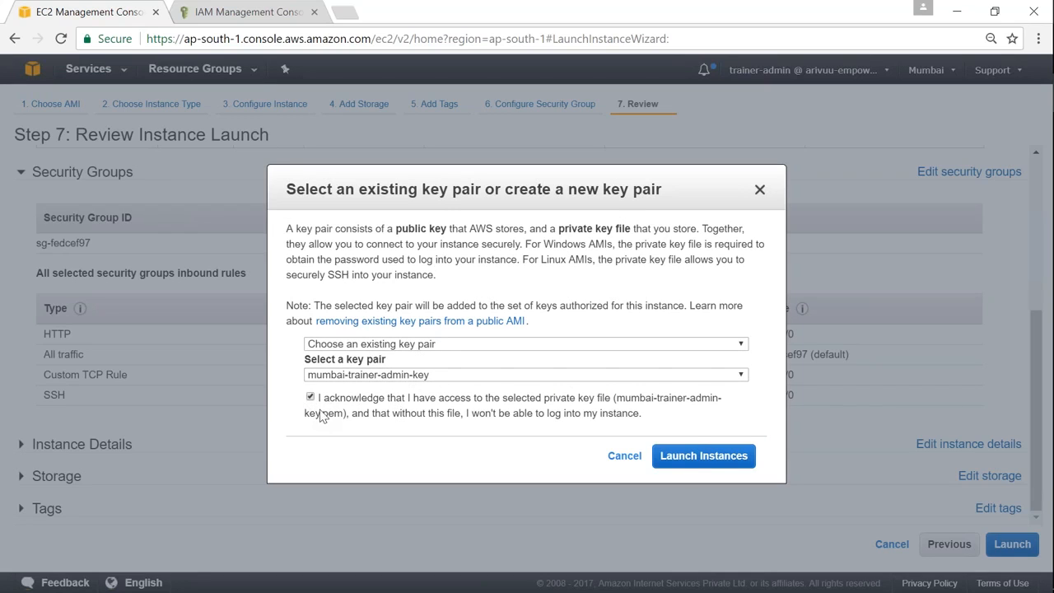
click(678, 458)
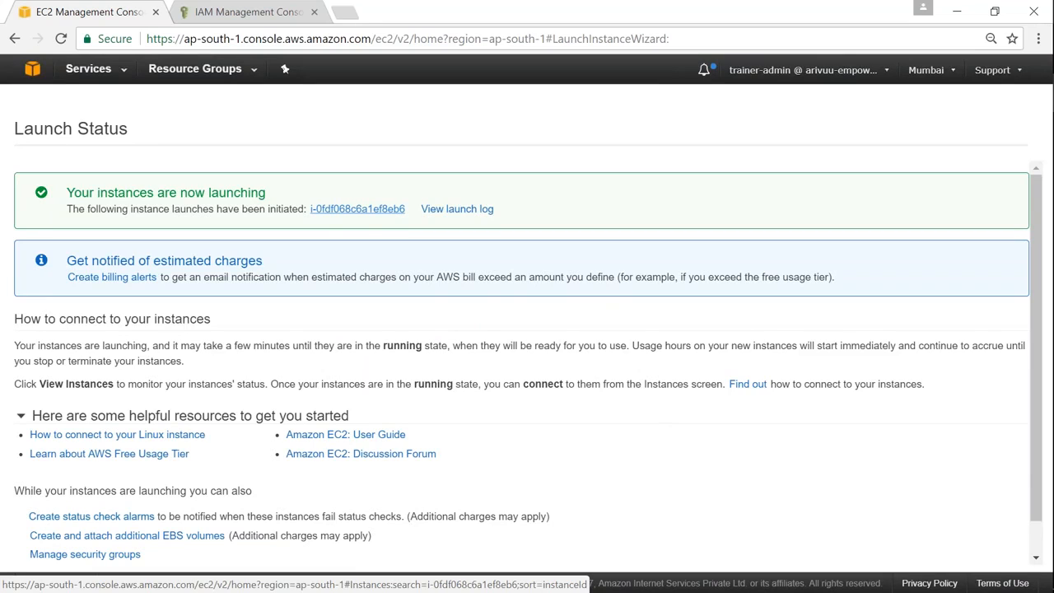
- Show the launch log and read the status of the launch initiation
click(481, 211)
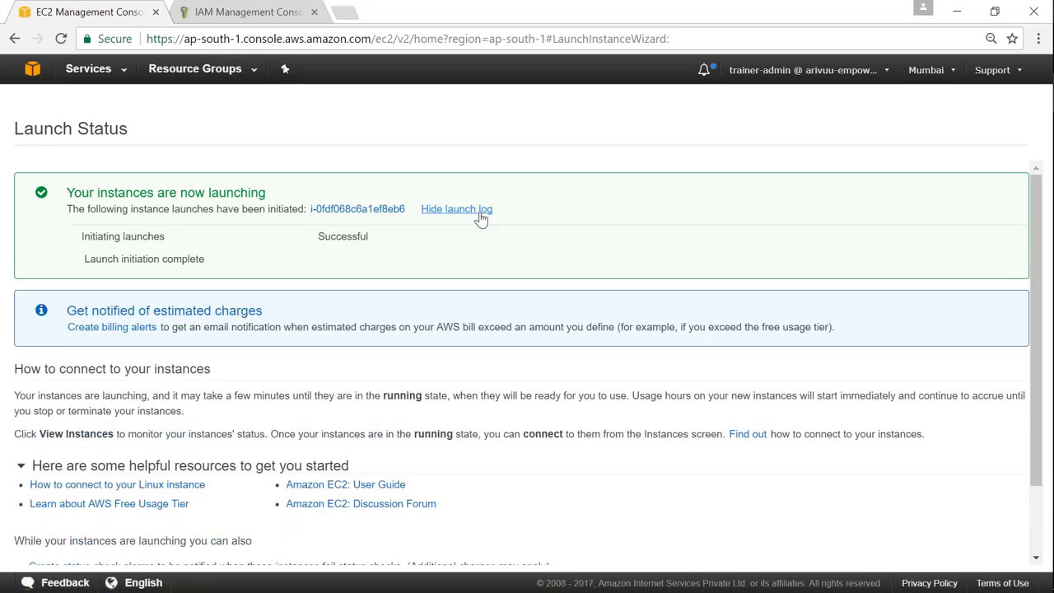
drag(89, 260, 208, 257)
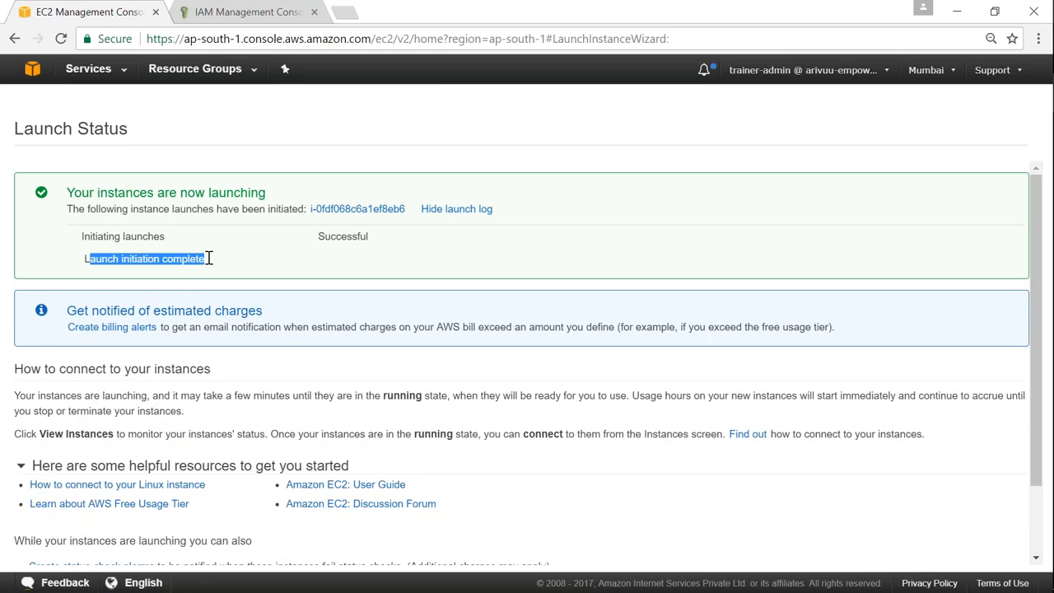
click(107, 254)
drag(89, 235, 330, 266)
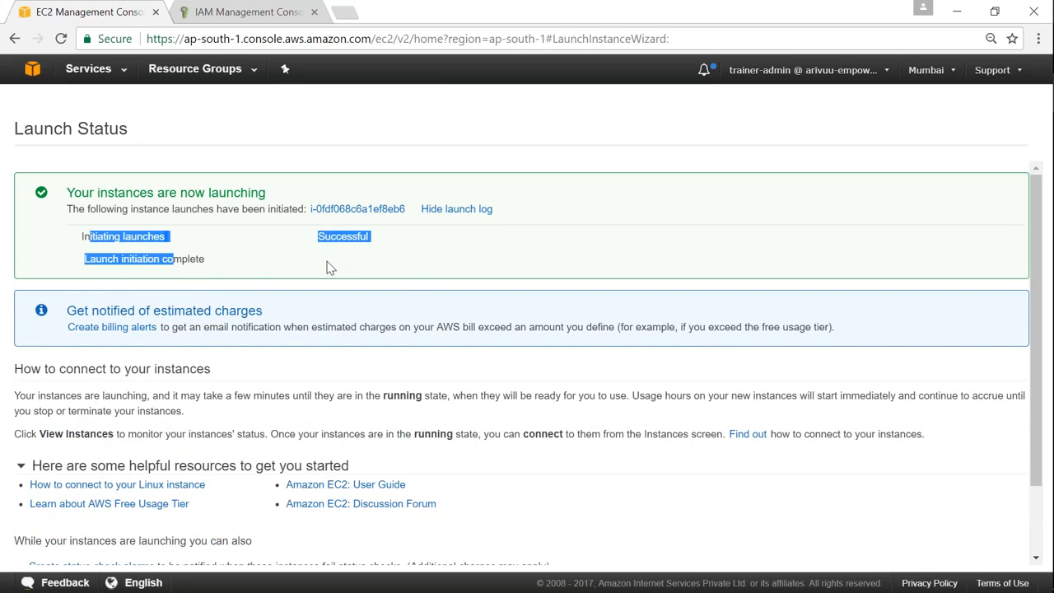
click(418, 276)
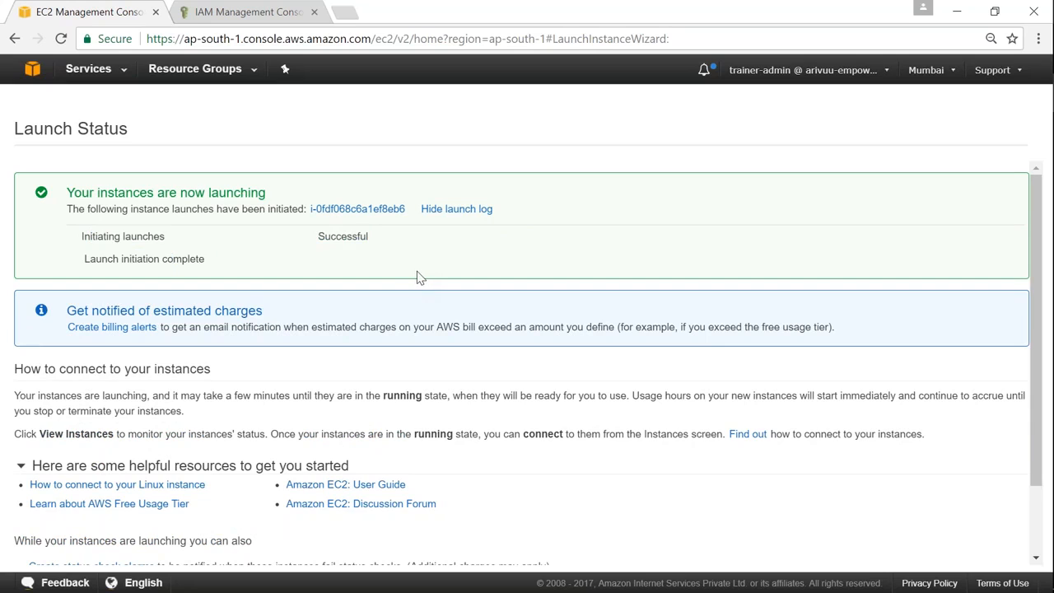
- Open the newly launched instance, enlarge its details and examine its system and instance status checks
click(338, 213)
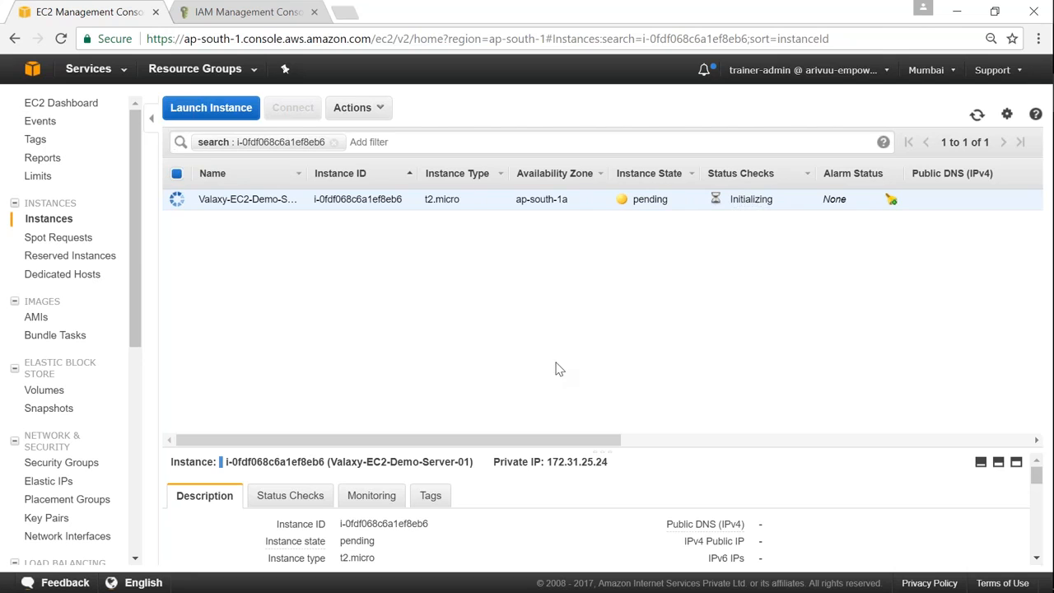
drag(486, 445, 506, 265)
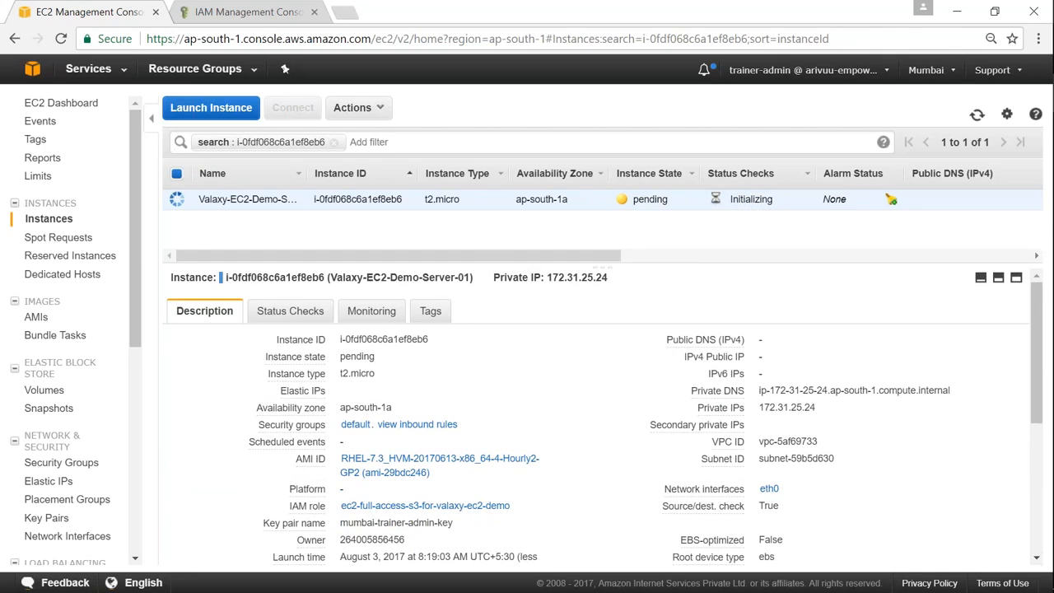
click(278, 319)
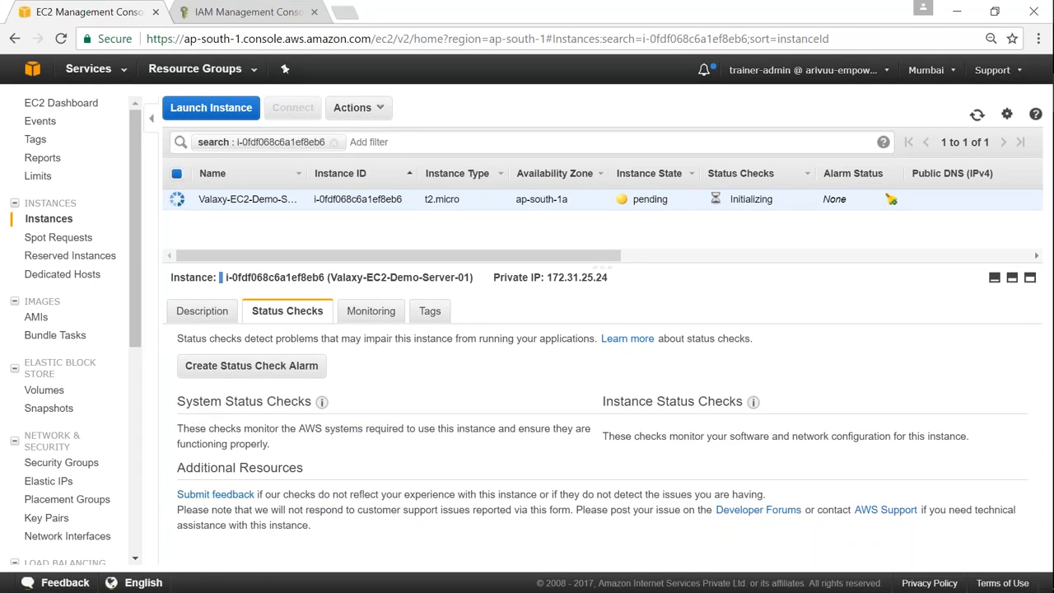
drag(183, 404, 324, 402)
click(385, 413)
drag(605, 402, 740, 401)
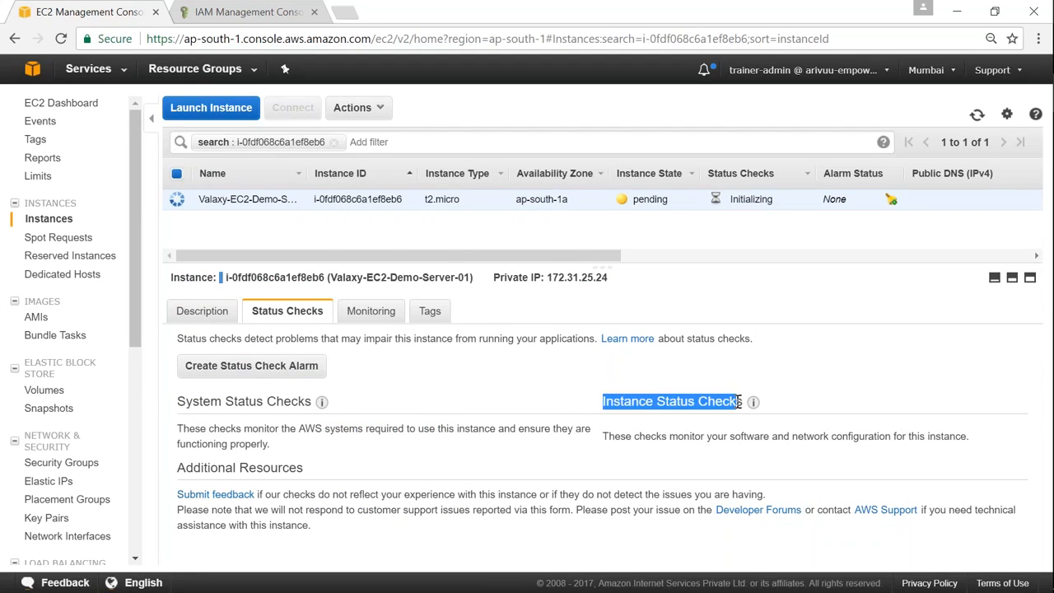
click(402, 430)
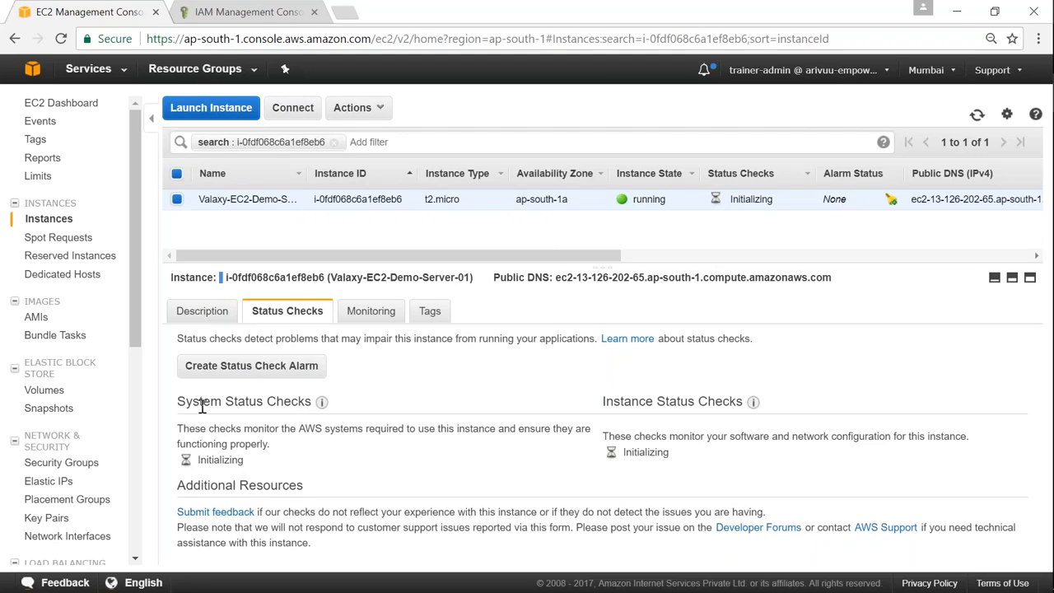
drag(300, 433, 554, 434)
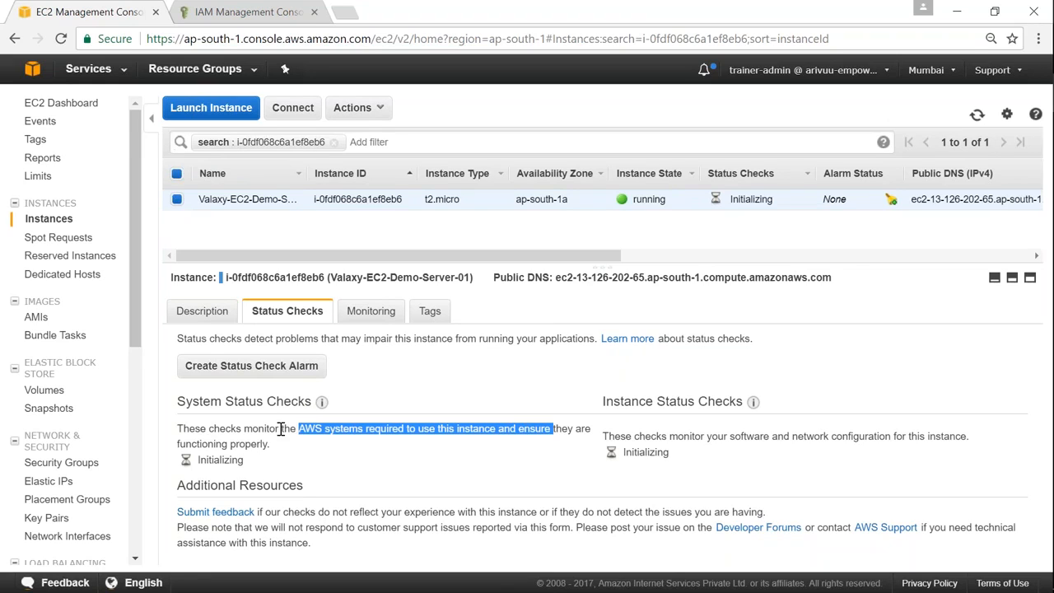
drag(611, 402, 698, 402)
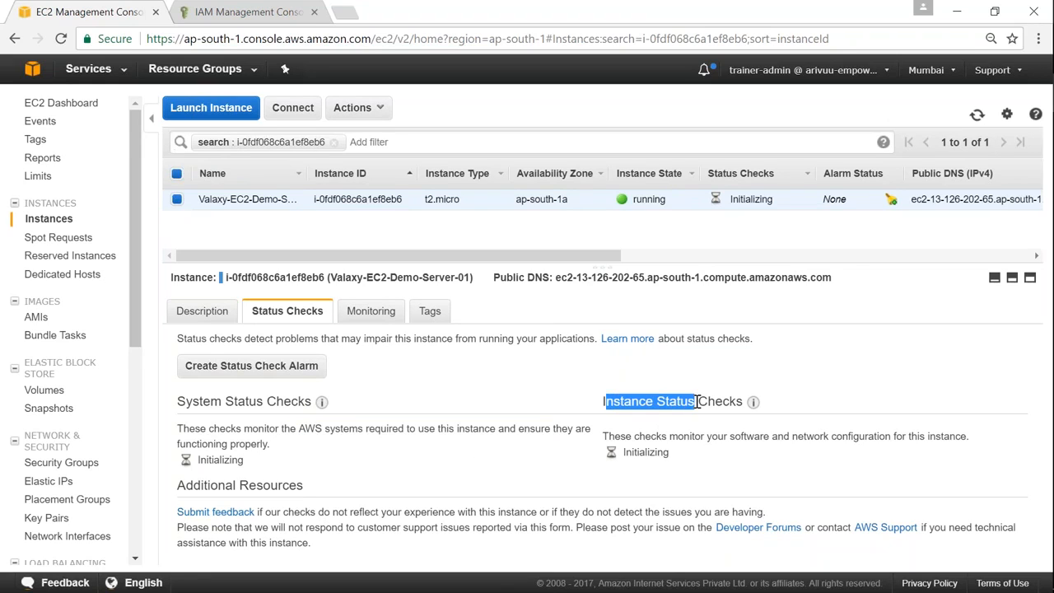
- Read what the instance status checks monitor and look at the instance's overall check status
double_click(747, 441)
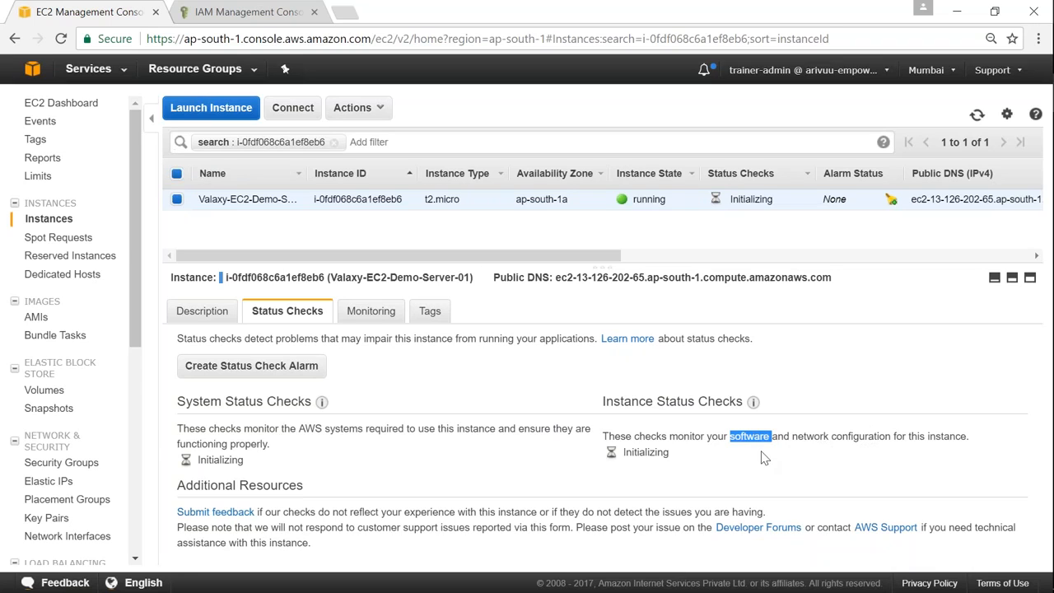
mouse_move(329, 413)
double_click(751, 201)
- Show the instance's CloudWatch monitoring and examine its monitoring level and the detailed monitoring option
click(371, 313)
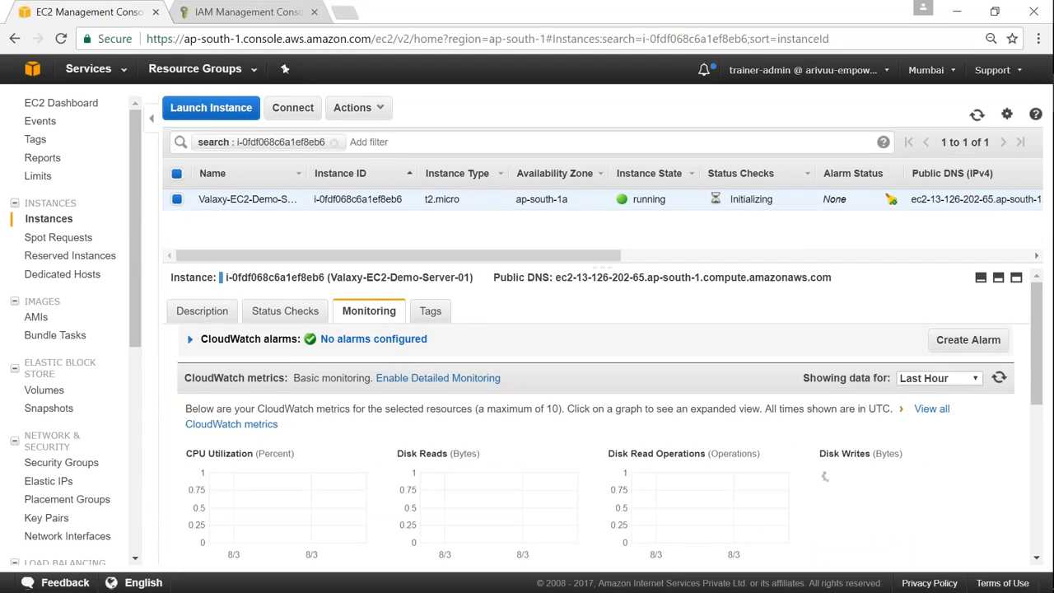
scroll(559, 441, down, 2)
scroll(558, 440, up, 1)
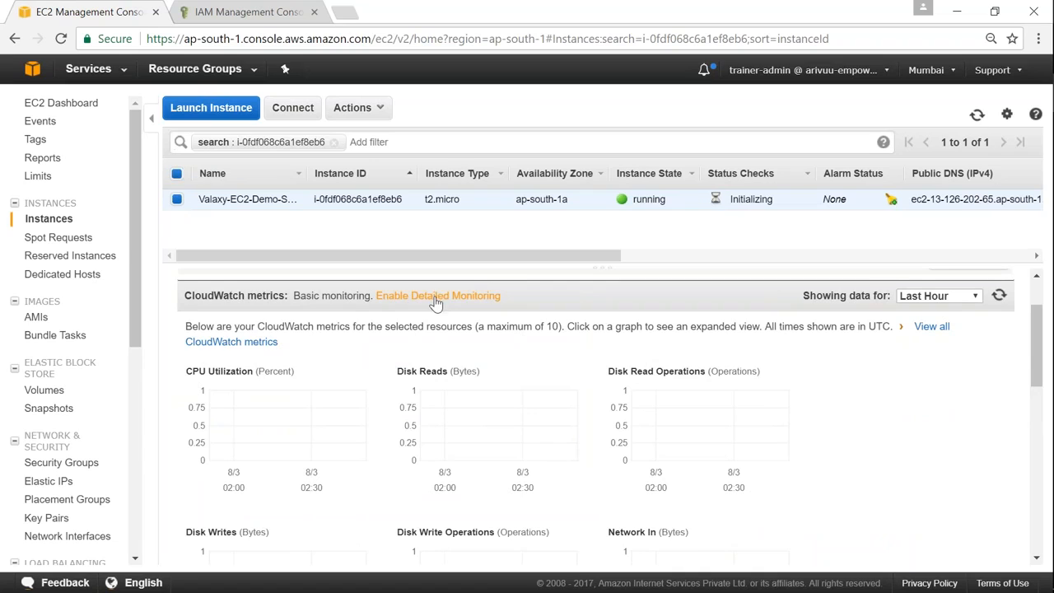
drag(294, 294, 374, 299)
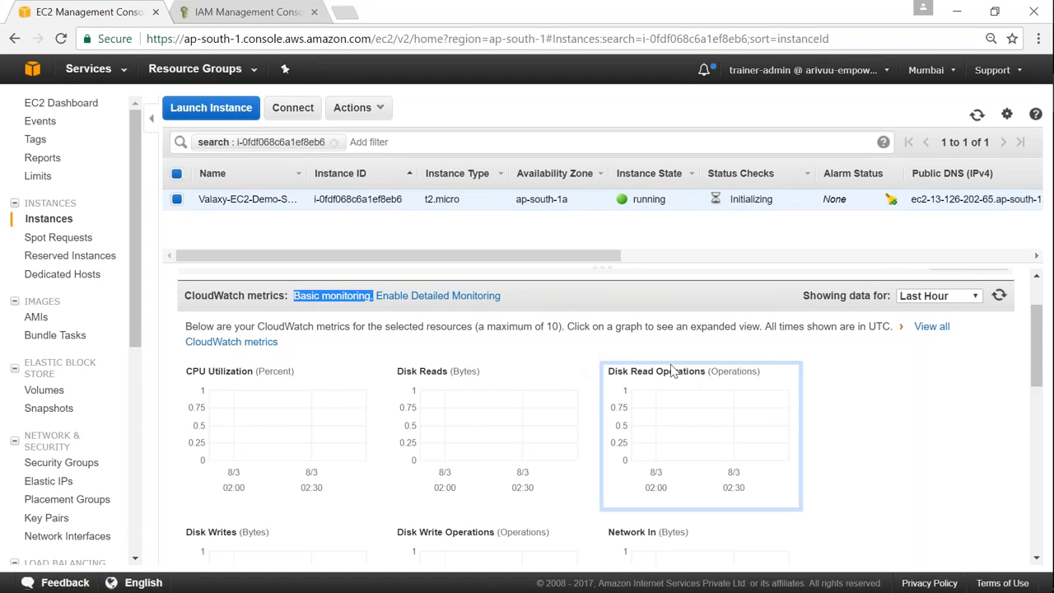
drag(383, 326, 580, 327)
click(581, 328)
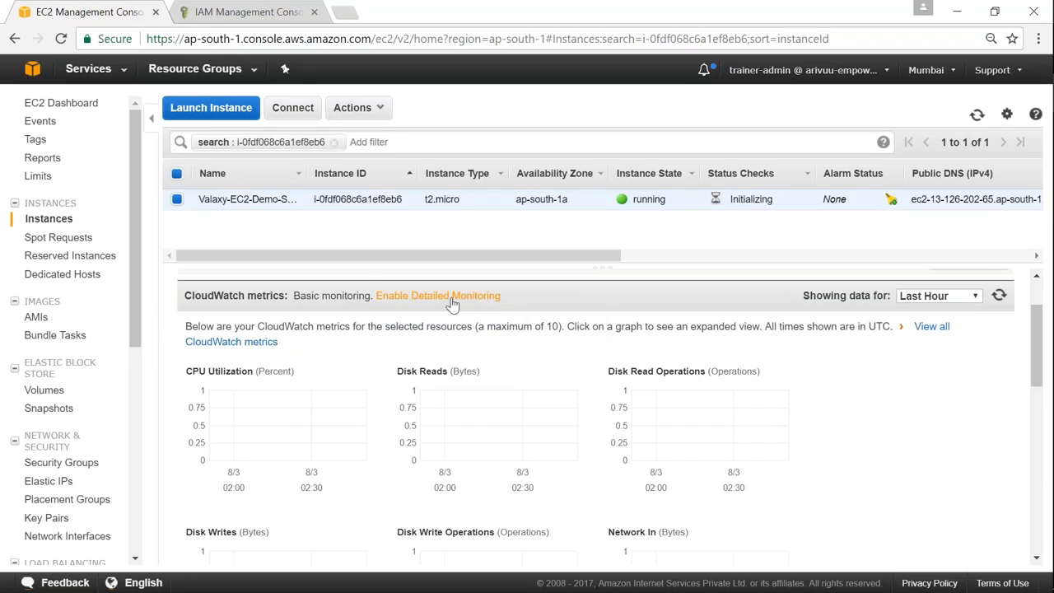
- Look over the available time ranges and CloudWatch graphs, and recheck the instance's state and status checks
click(923, 299)
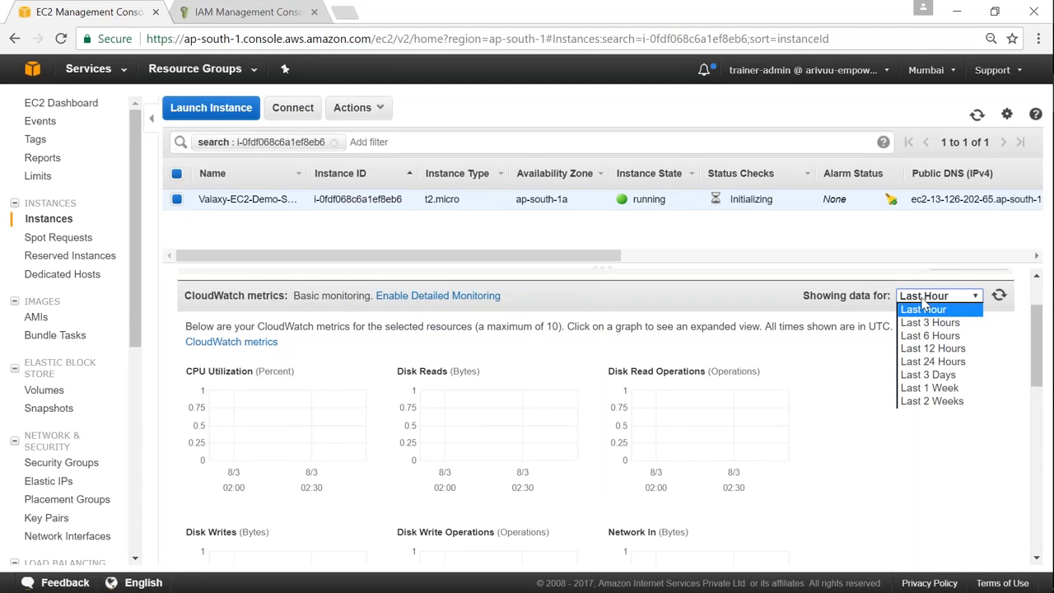
click(715, 342)
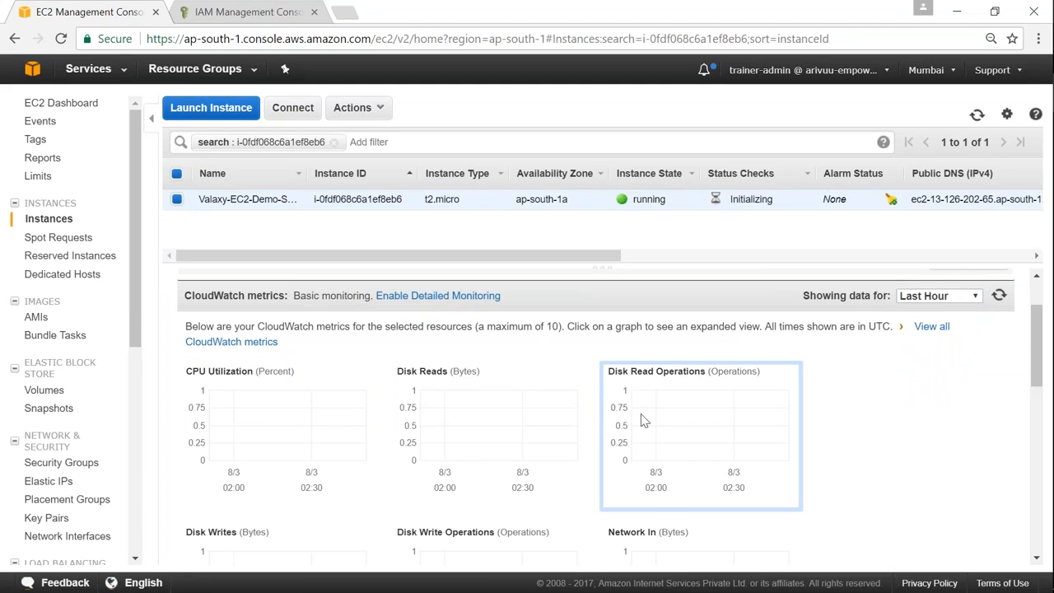
scroll(642, 417, down, 3)
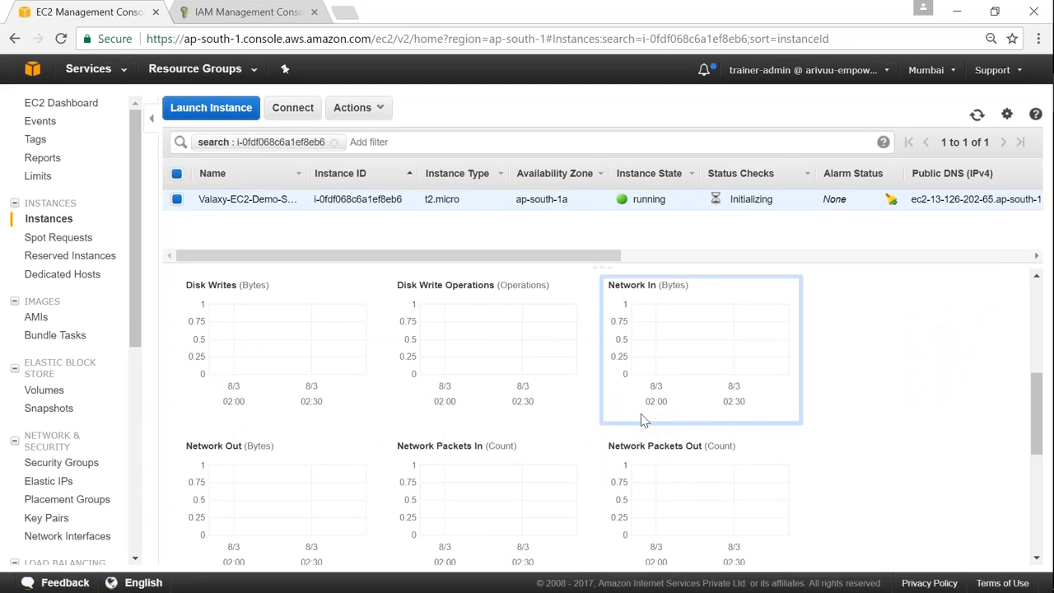
scroll(644, 420, down, 2)
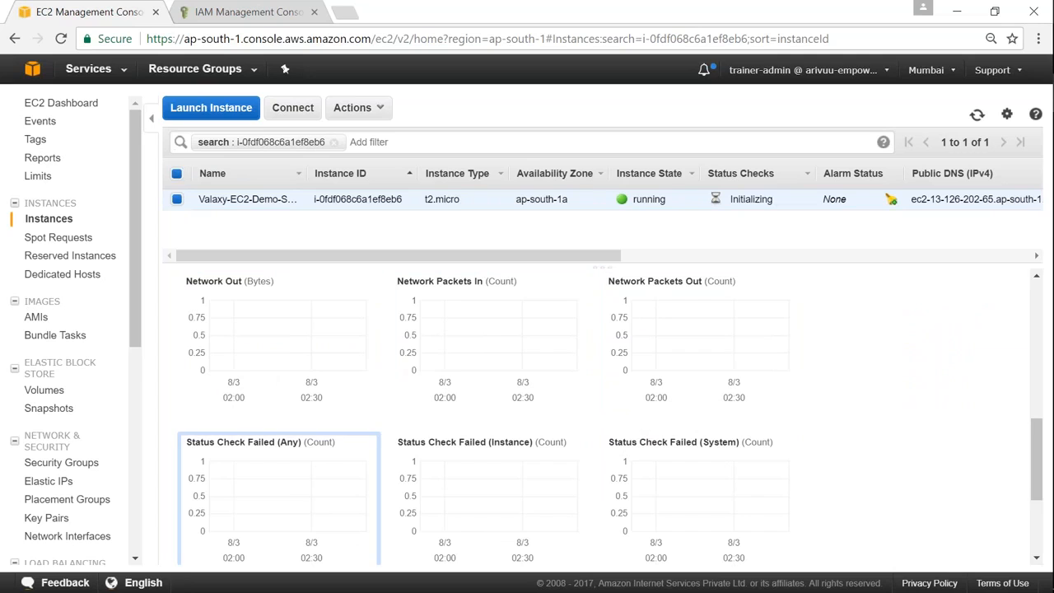
scroll(824, 441, up, 4)
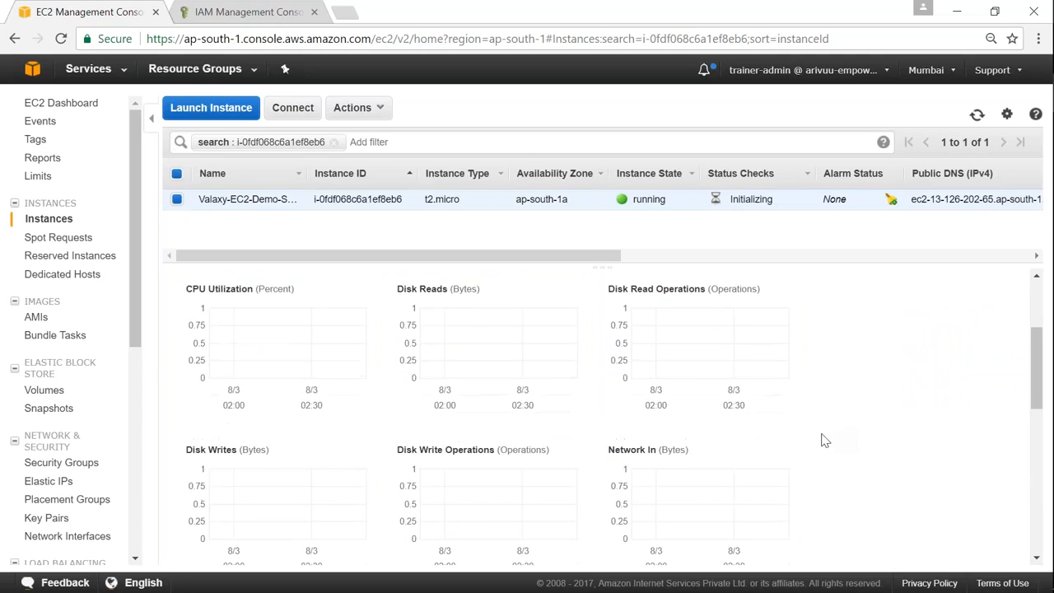
scroll(820, 437, up, 2)
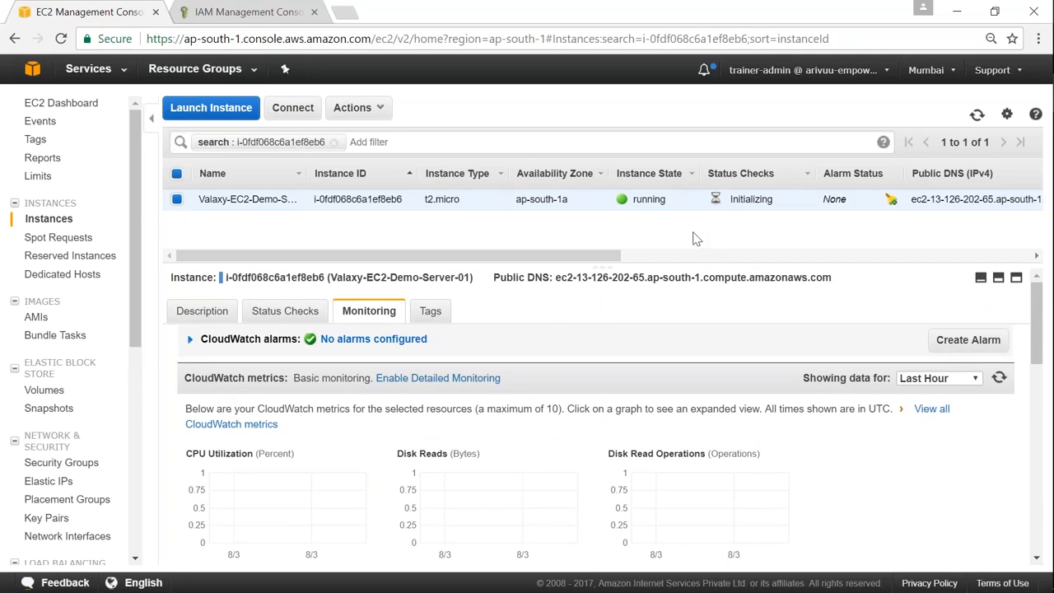
double_click(650, 199)
double_click(756, 201)
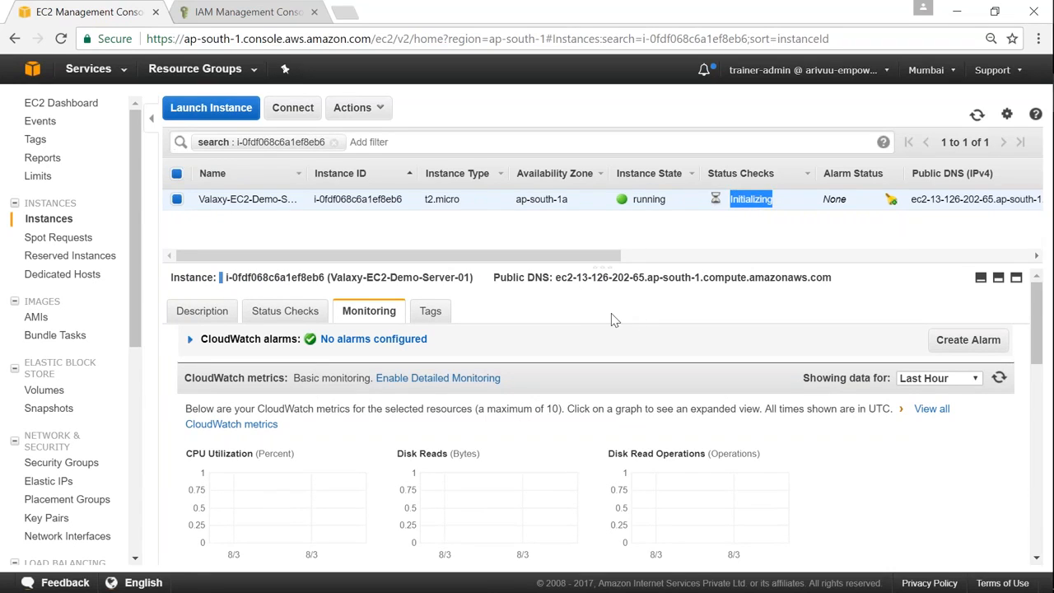
- Show the instance's tags and examine the keys and values of its Name and Environment tags
click(432, 319)
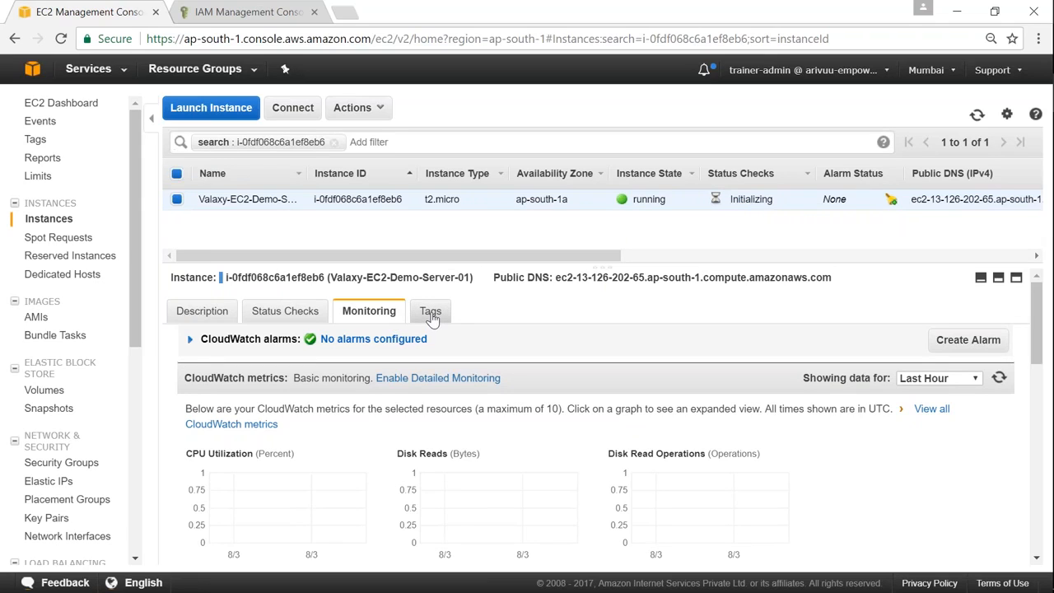
click(432, 319)
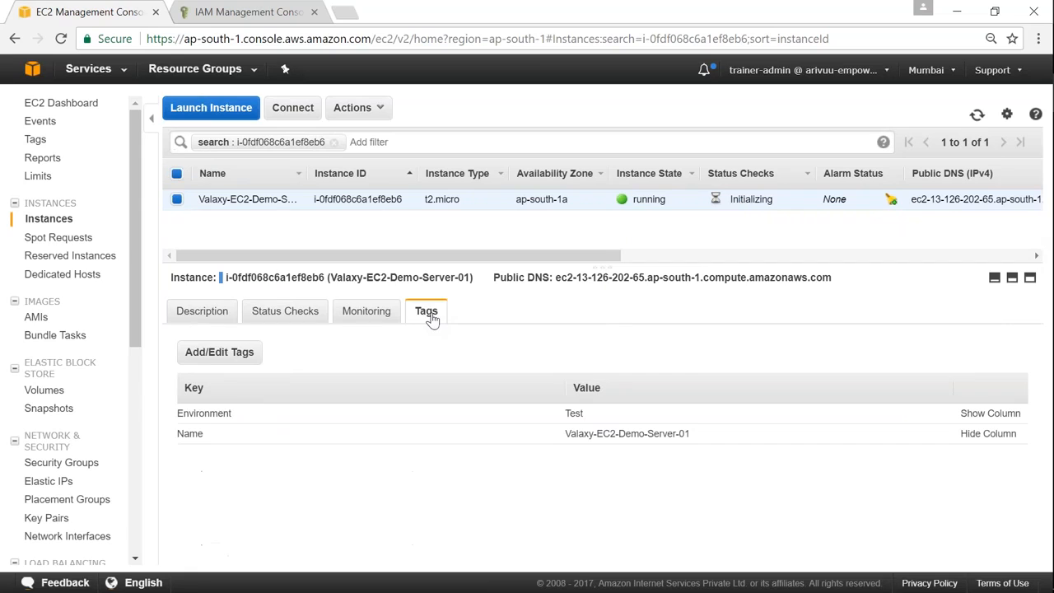
drag(180, 444, 234, 435)
click(570, 435)
drag(570, 435, 677, 446)
click(677, 445)
double_click(219, 414)
click(573, 418)
double_click(572, 414)
- Widen the Name column of the instance list to fit the full instance name
double_click(191, 434)
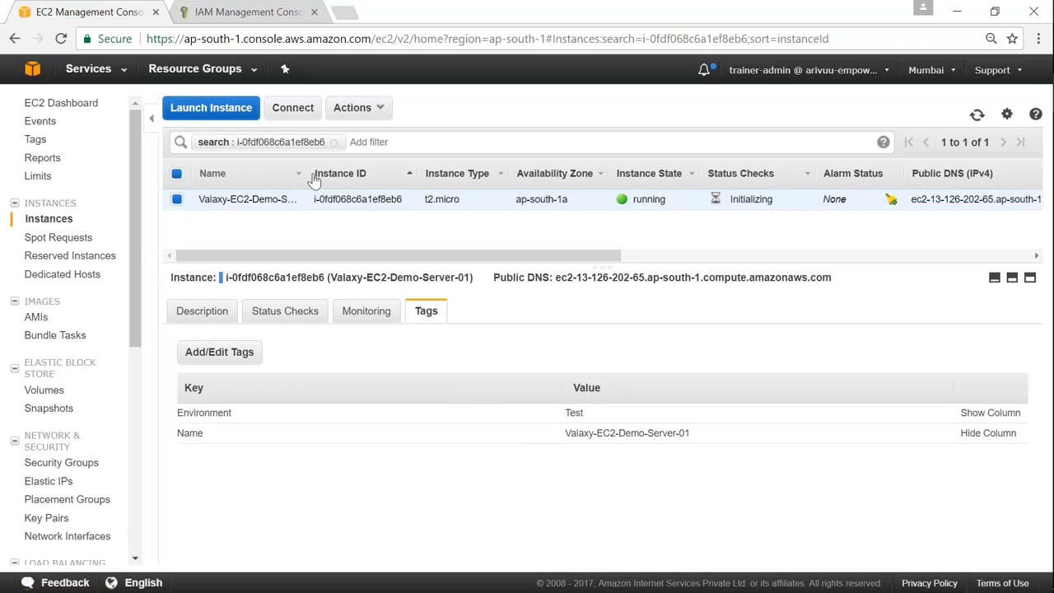
drag(305, 173, 337, 173)
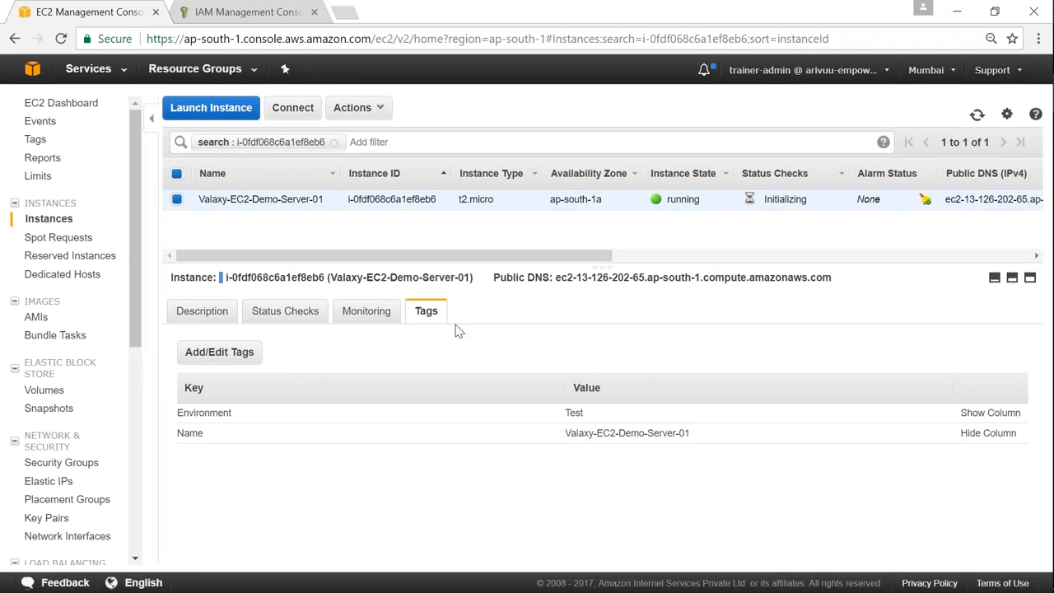
- Show the instance's description and examine its IPv4 public IP and private IP addresses
click(204, 314)
scroll(519, 376, down, 2)
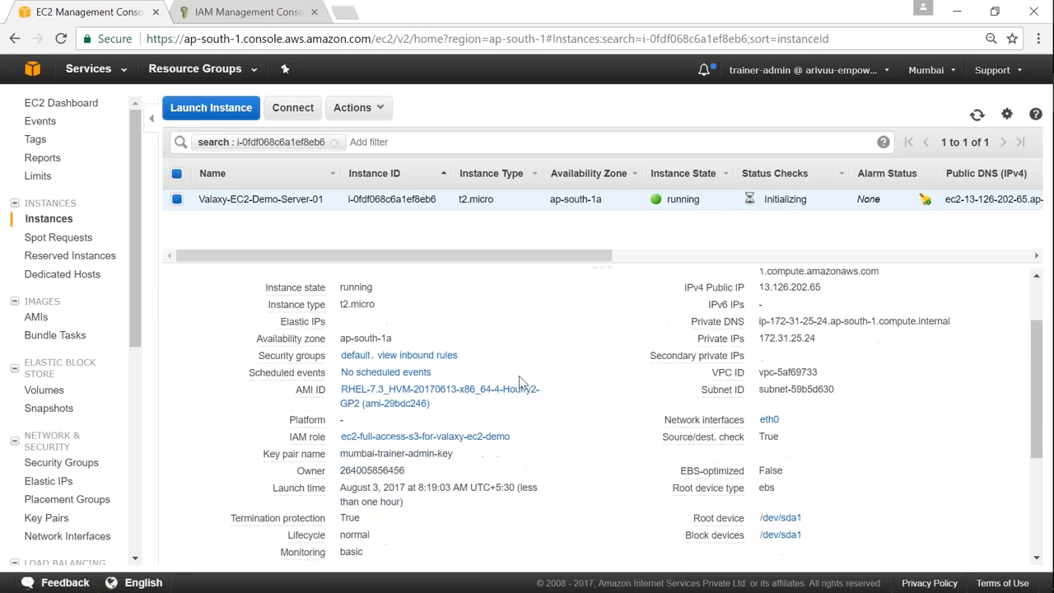
scroll(519, 378, up, 2)
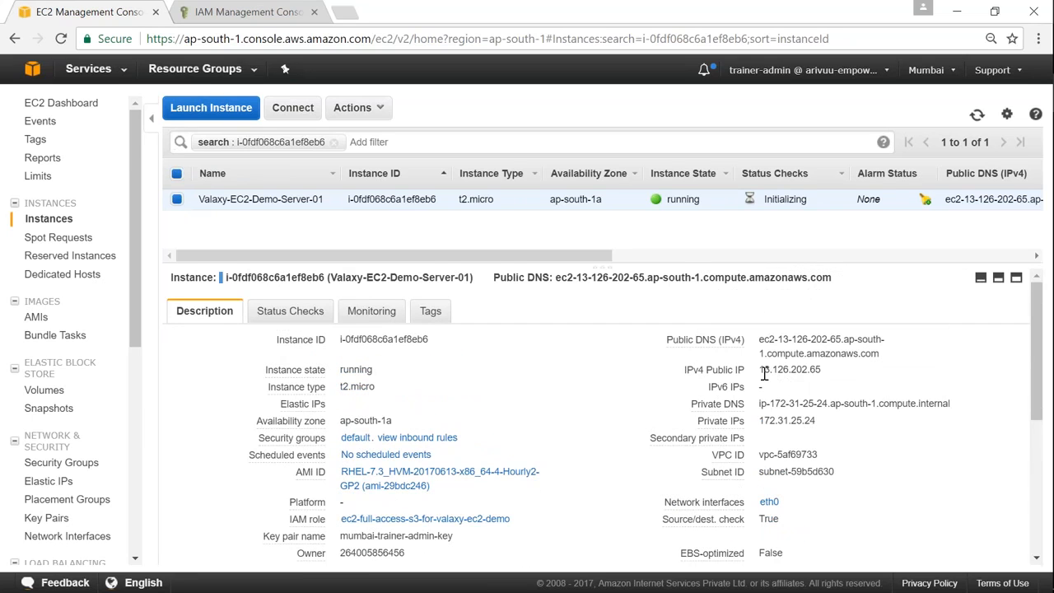
drag(763, 372, 821, 375)
drag(766, 422, 804, 420)
scroll(815, 422, down, 1)
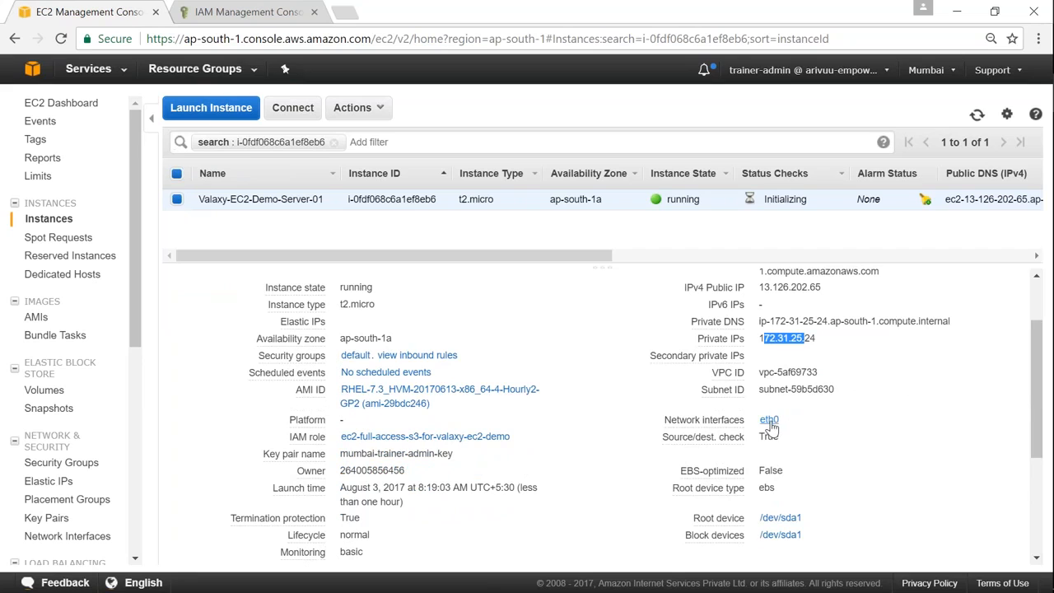
- Check the termination protection setting in the instance's description
scroll(753, 443, down, 1)
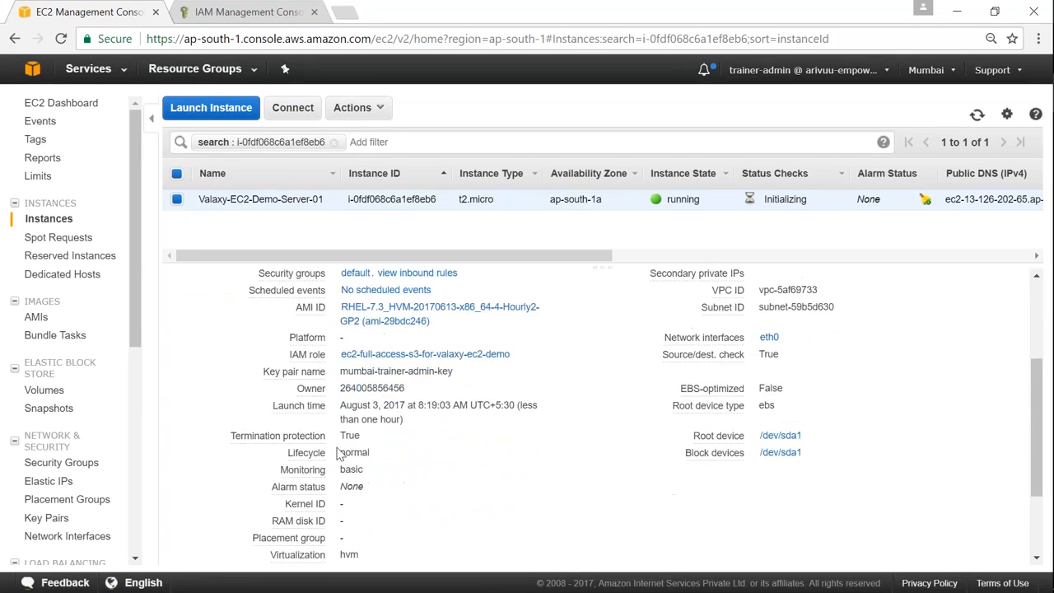
double_click(350, 436)
scroll(352, 441, up, 1)
click(351, 519)
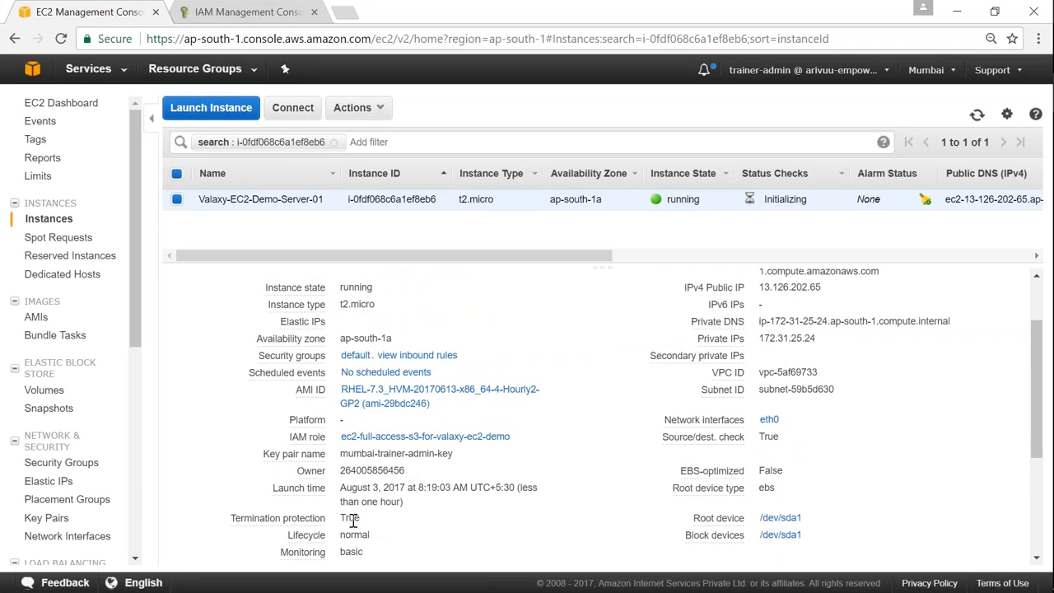
double_click(351, 518)
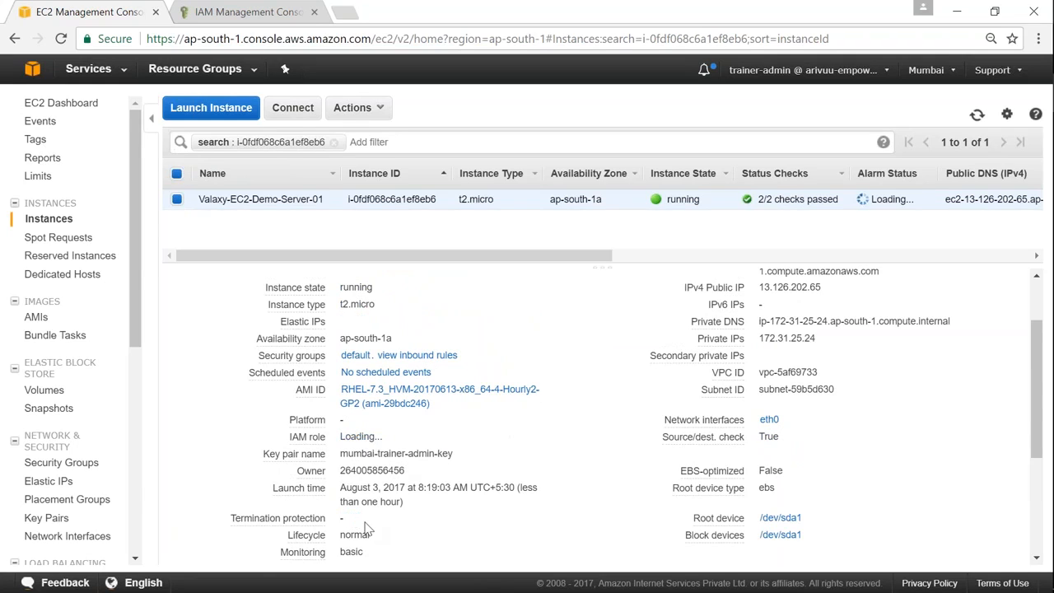
click(354, 523)
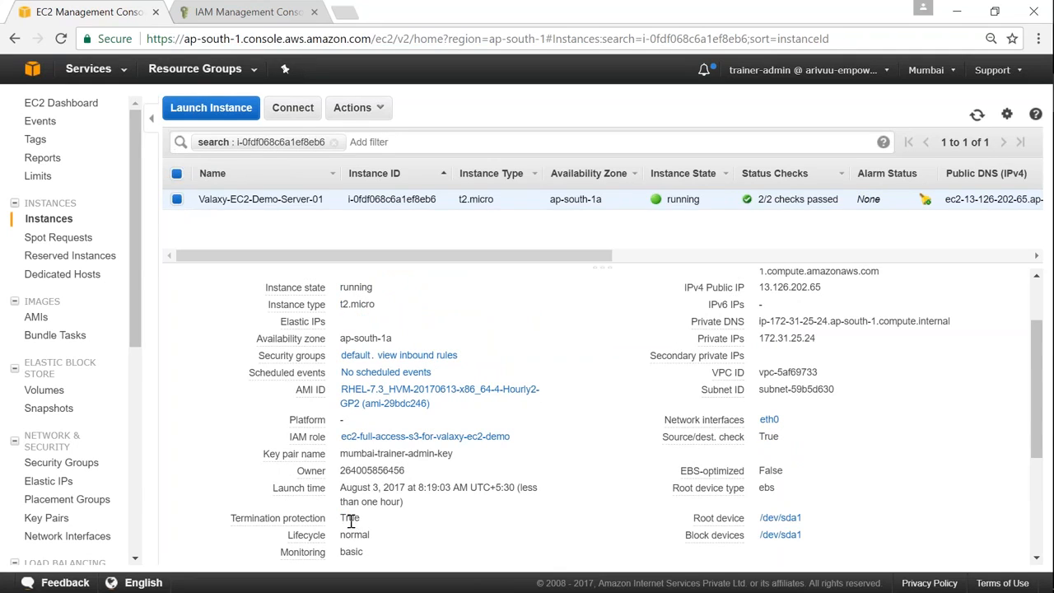
double_click(350, 519)
click(351, 524)
- Examine the instance's key pair name, owner, instance type and availability zone, and recheck its status checks
drag(341, 454, 457, 457)
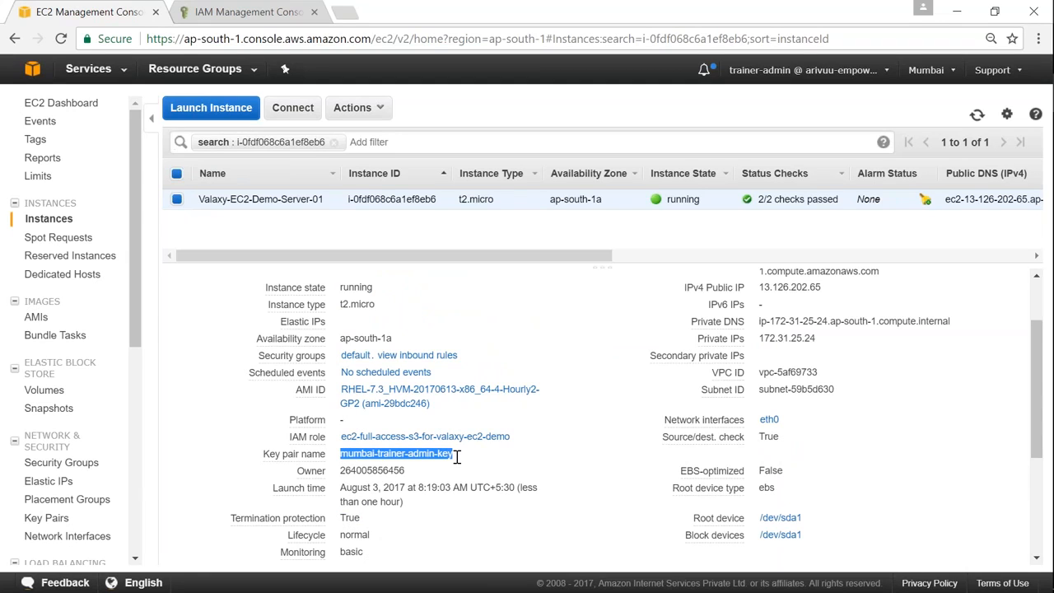
double_click(378, 473)
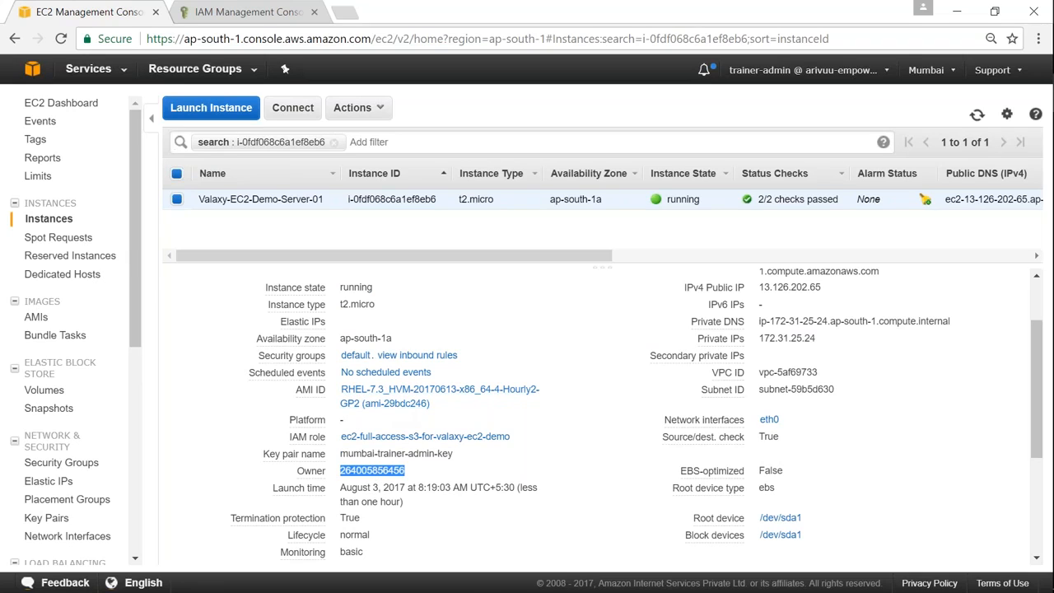
drag(342, 304, 376, 304)
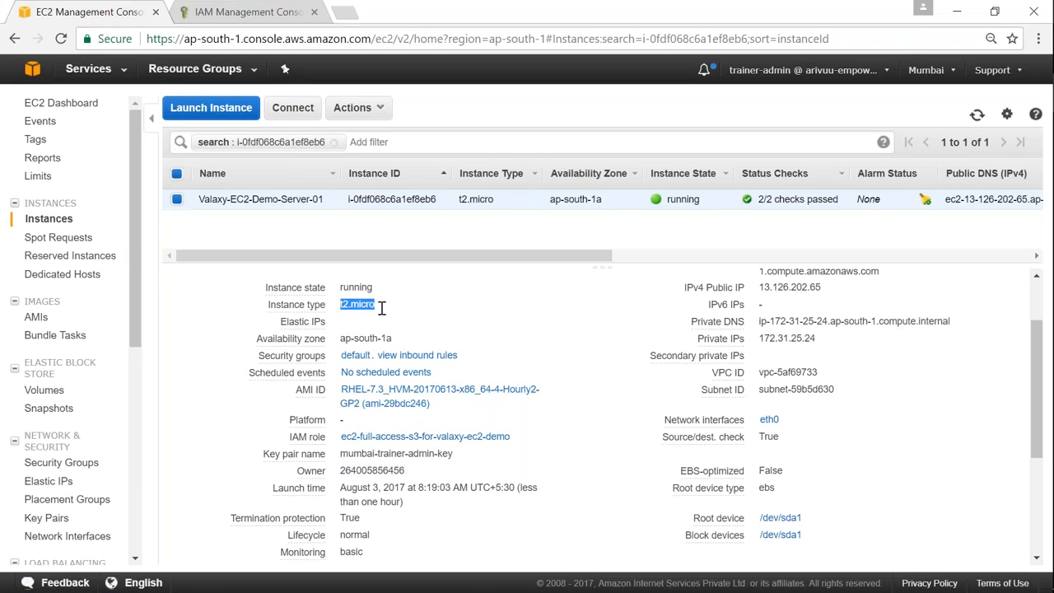
drag(343, 338, 378, 338)
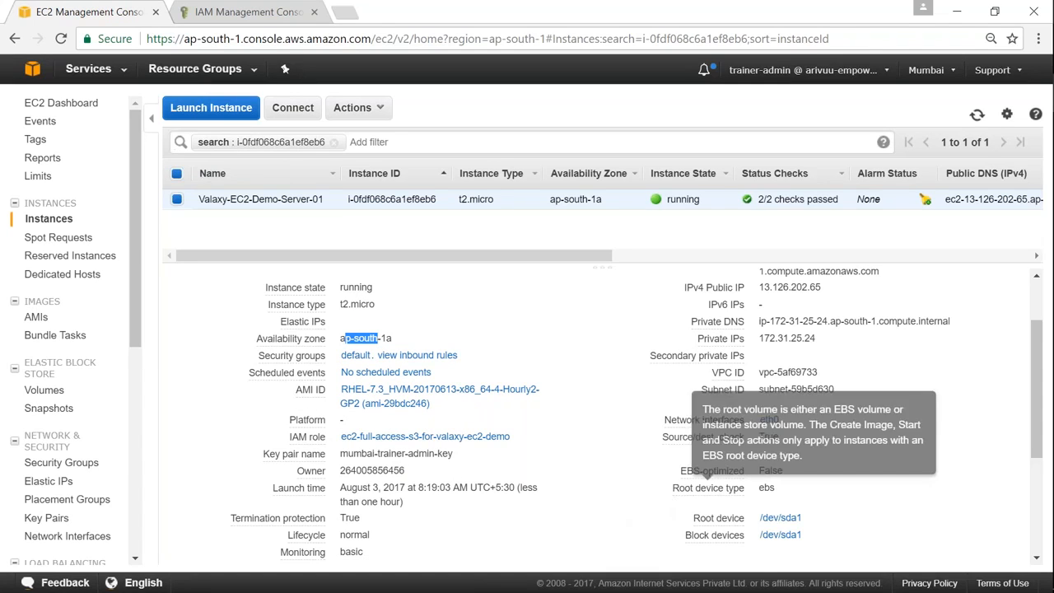
drag(758, 200, 843, 199)
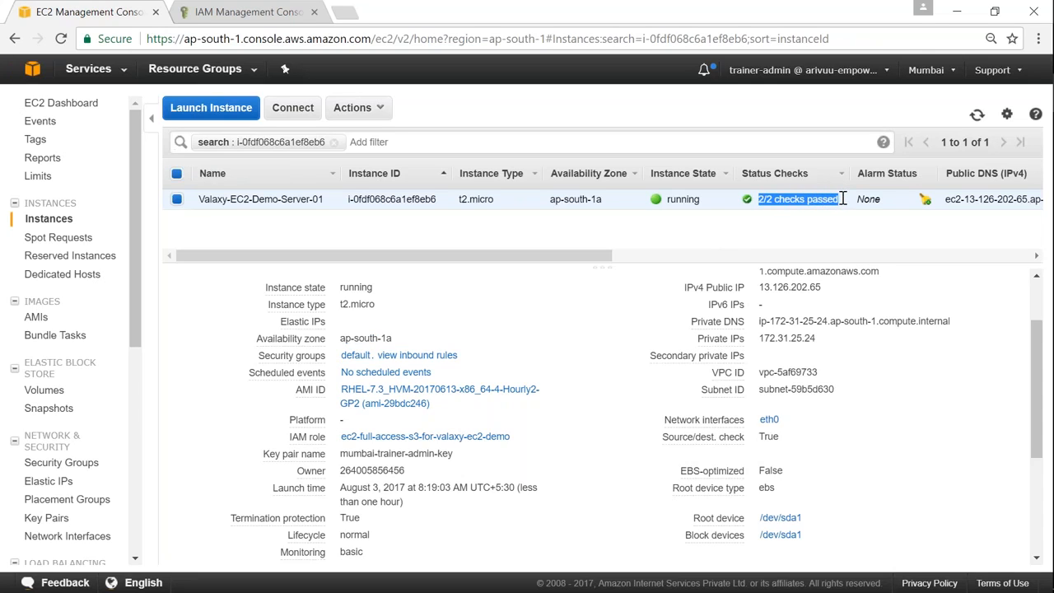
- Copy the IPv4 public IP address from the instance's description
scroll(786, 306, up, 2)
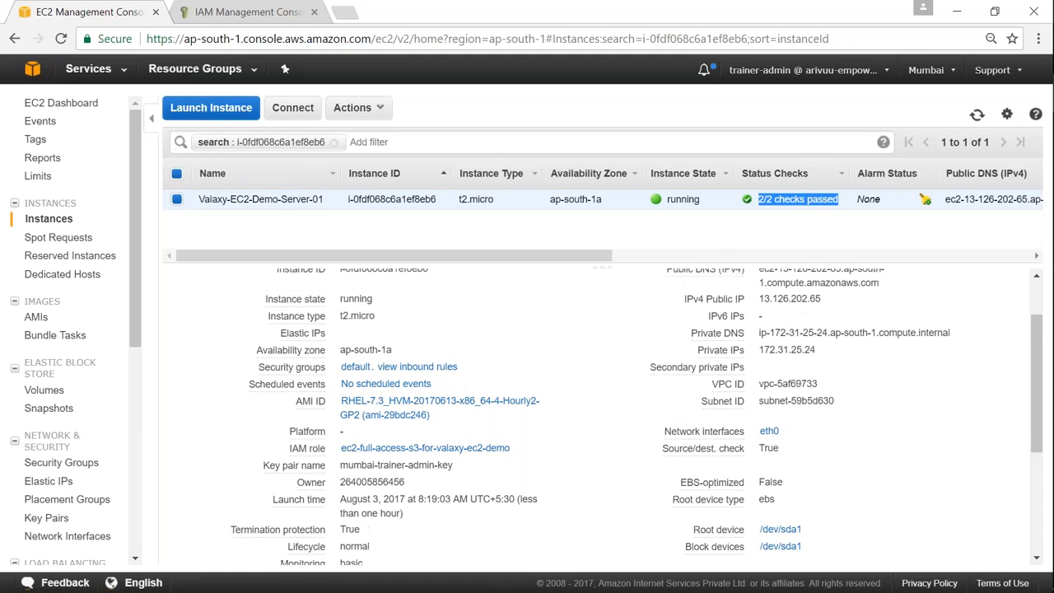
drag(762, 370, 826, 368)
key(ctrl+c)
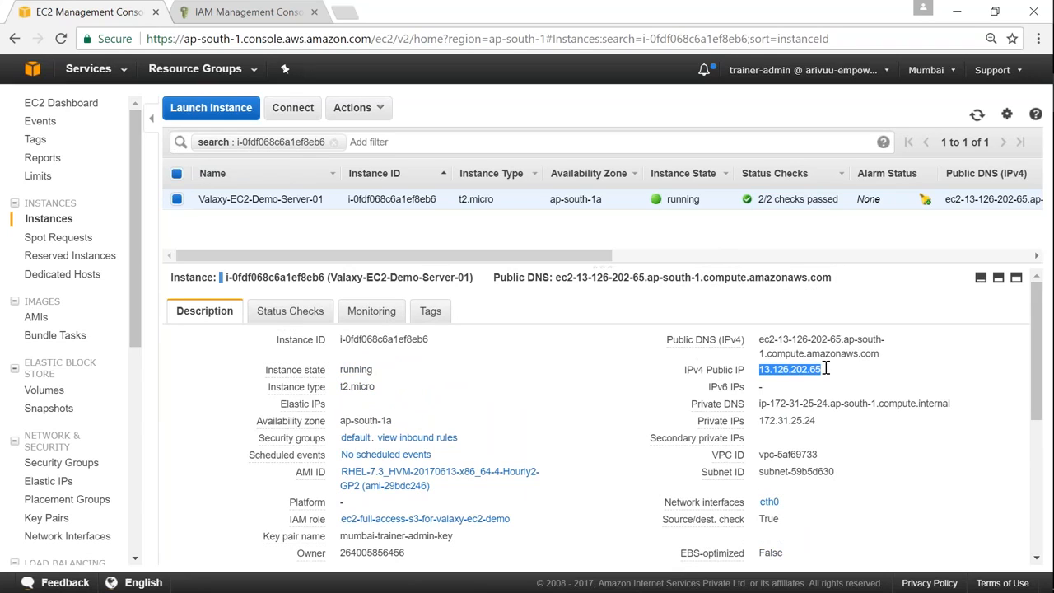
- Close the IAM Management Console tab and load the copied public IP address in a new browser tab
click(310, 12)
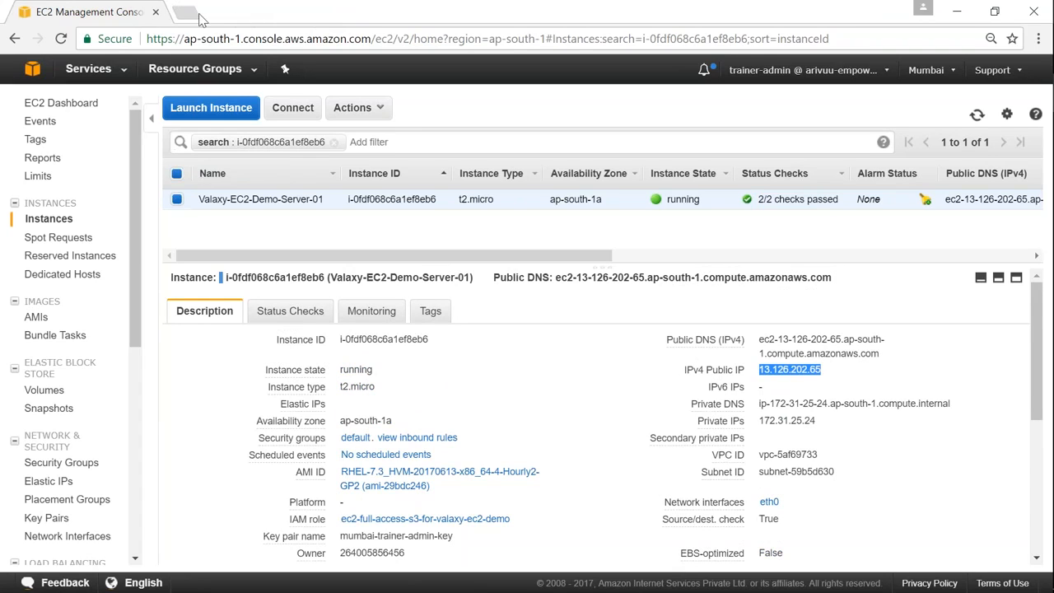
click(196, 13)
key(ctrl+v)
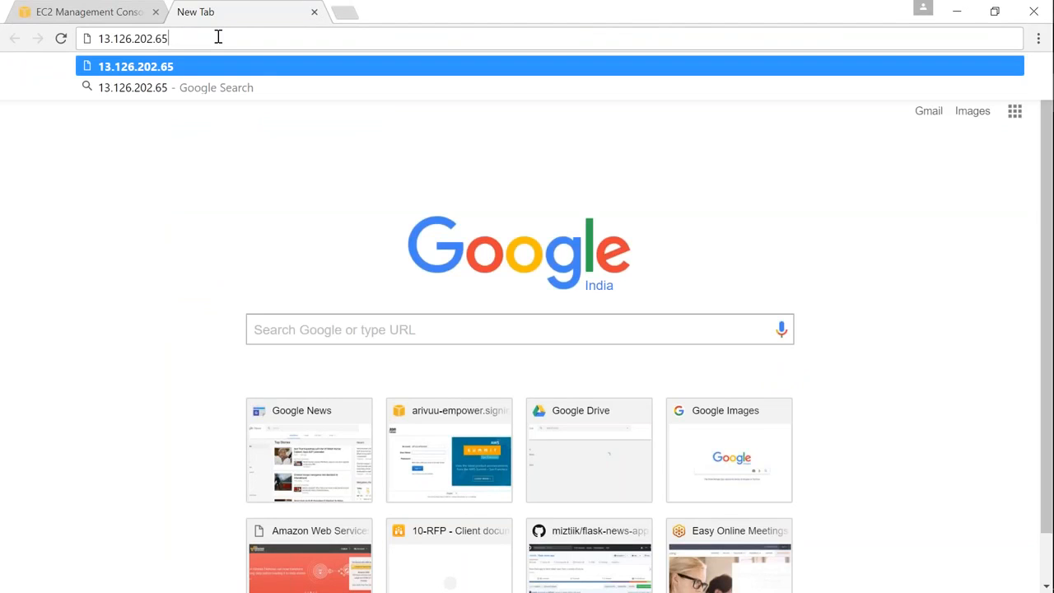
key(Return)
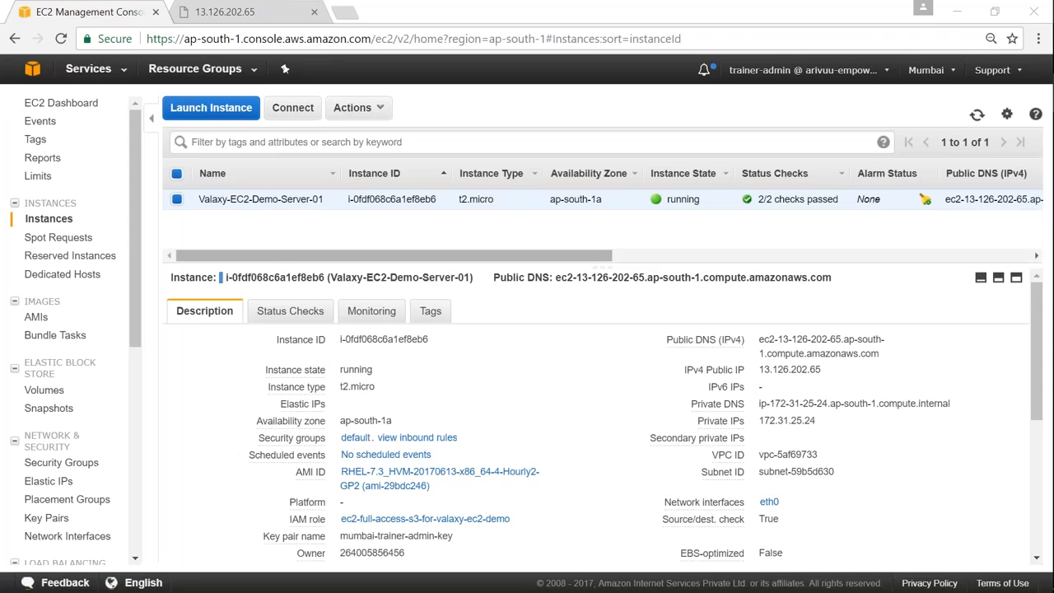
- Return to the EC2 console and view the list of key pairs under Network & Security
click(265, 227)
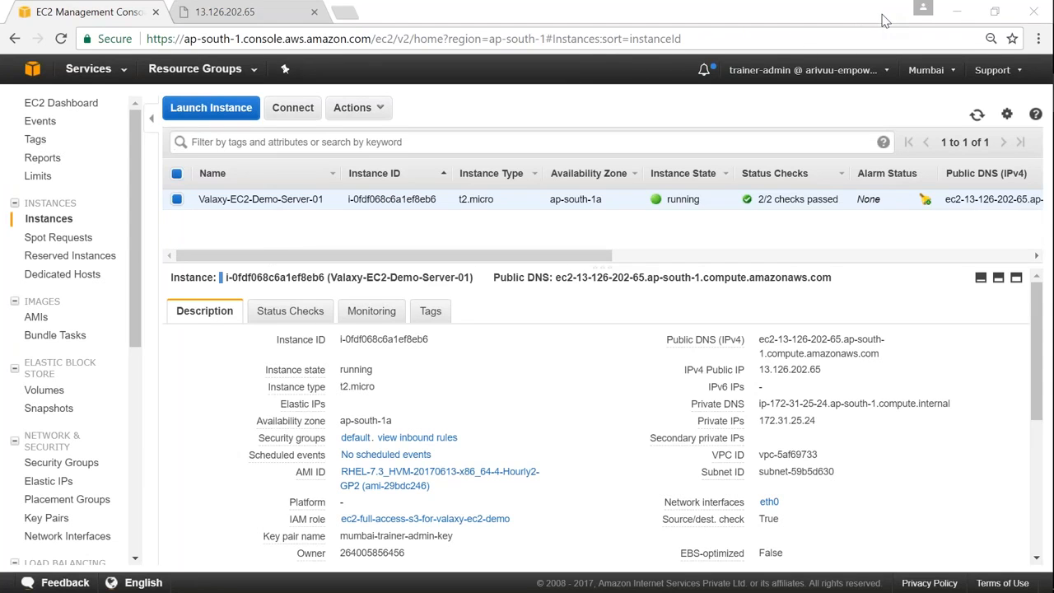
drag(138, 333, 124, 461)
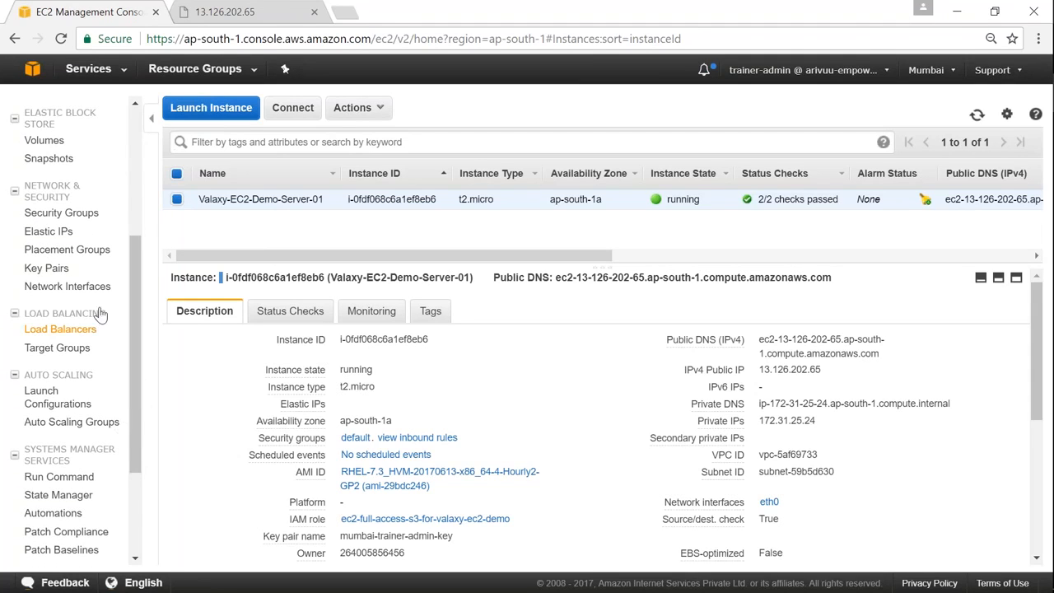
click(34, 269)
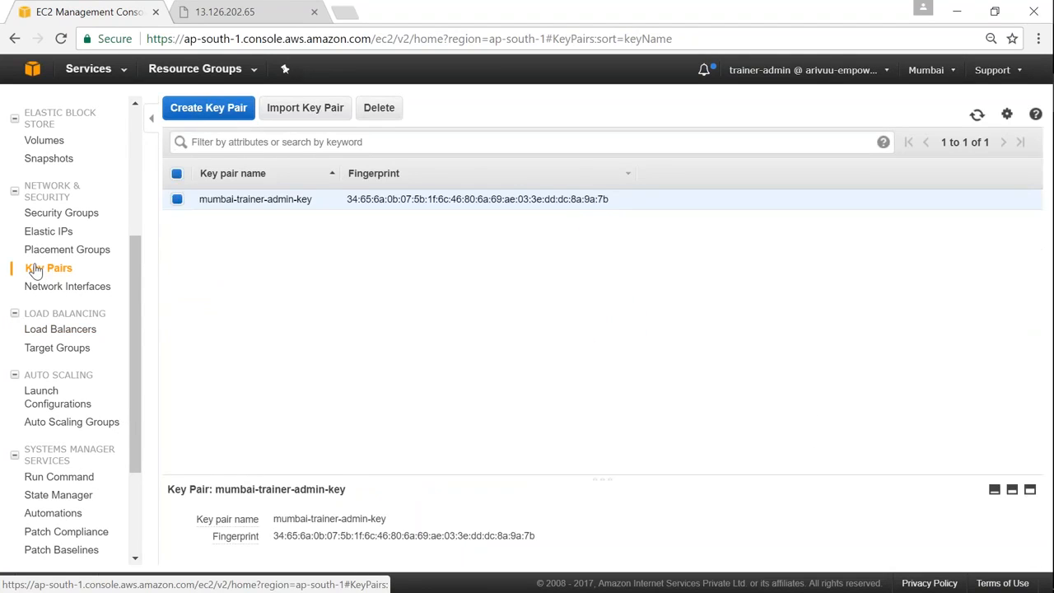
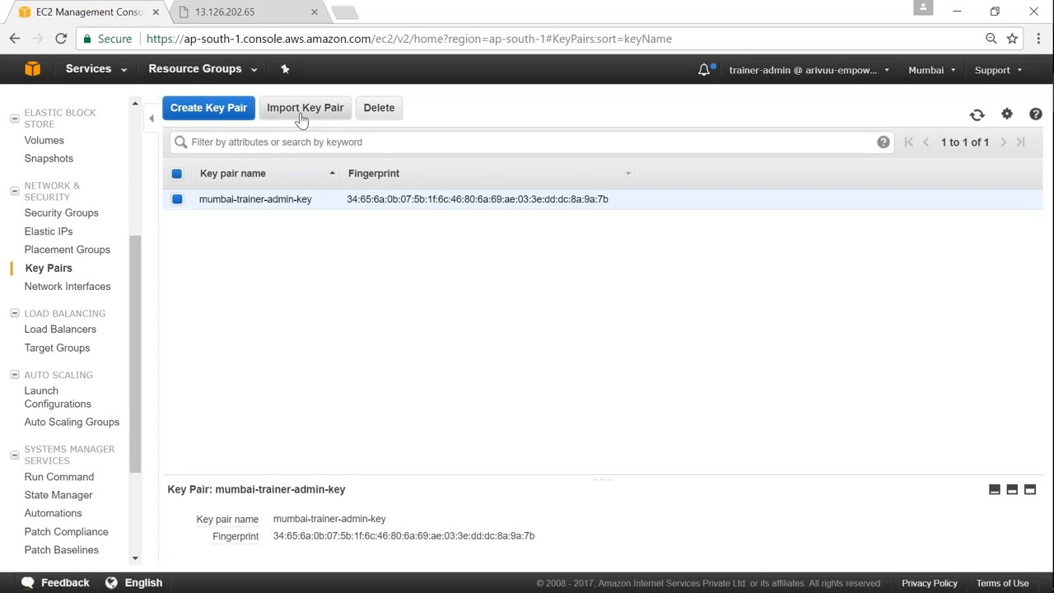
- Start a new network interface with description "valaxy-ec2-demo-for-n/w-interface" and subnet "subnet-59b5d630* ap-south-1a"
click(85, 289)
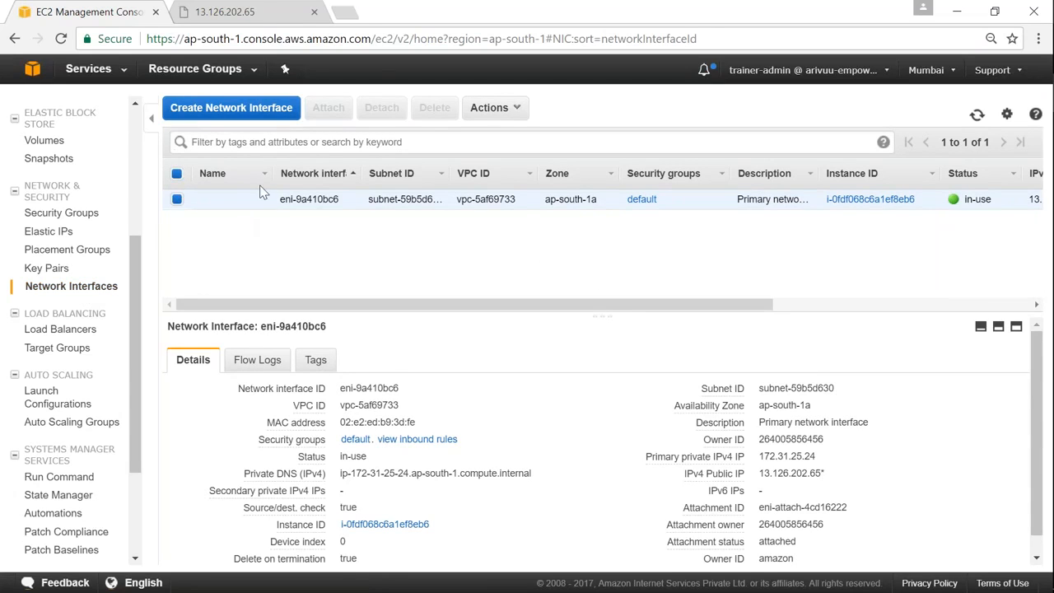
click(268, 109)
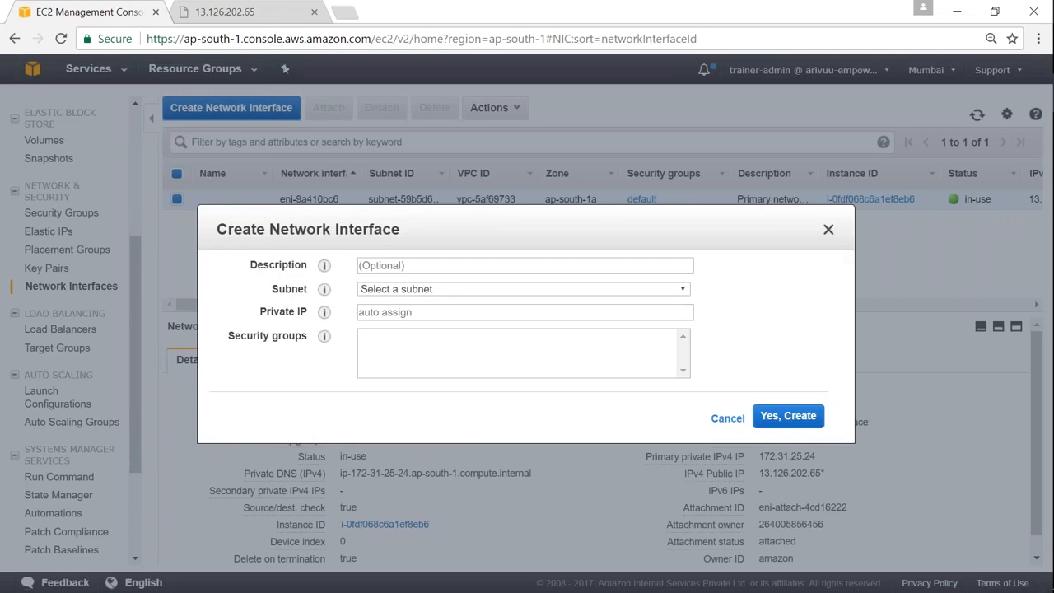
text(13.126.202.65)
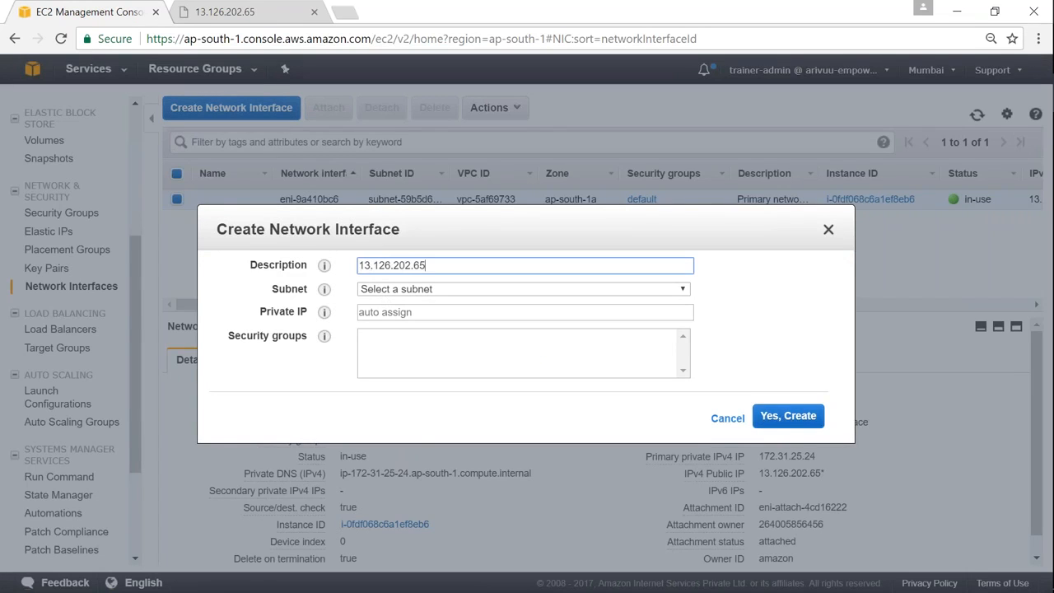
key(ctrl+a)
text(valaxy-)
text(ec2-demo)
text(-serv)
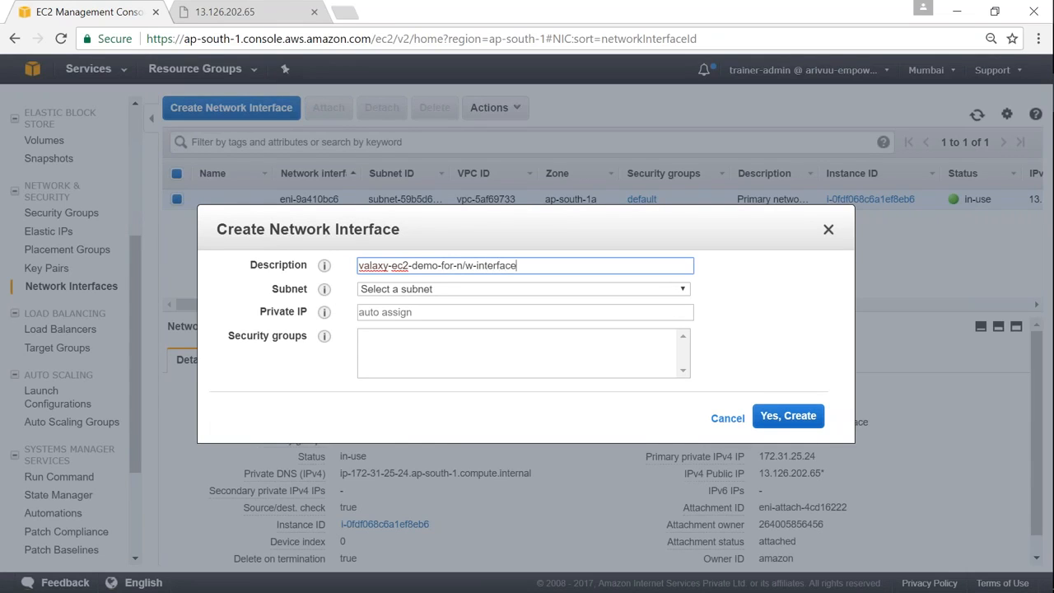
click(410, 291)
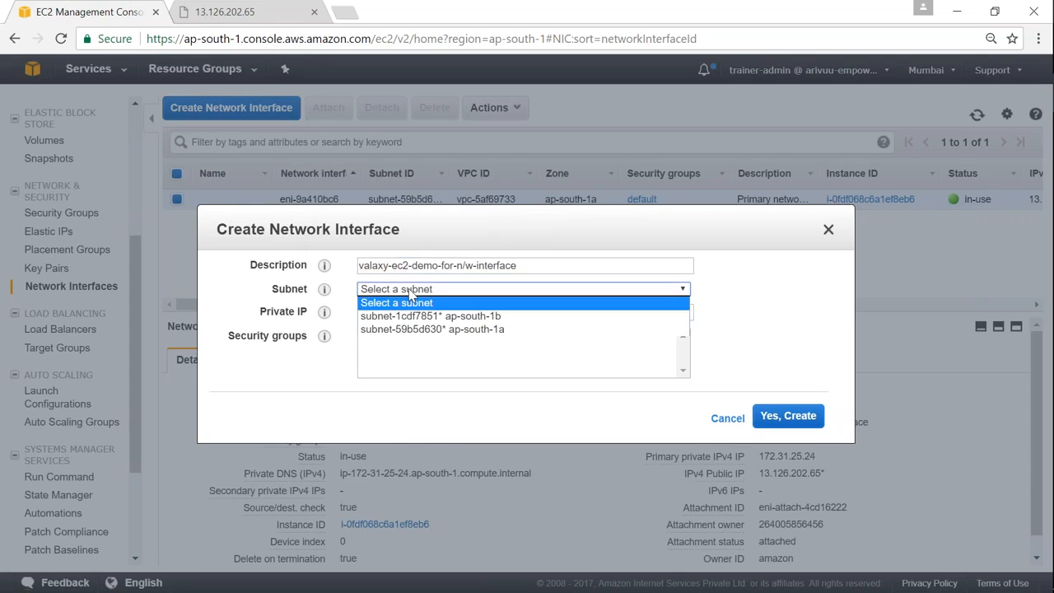
click(419, 331)
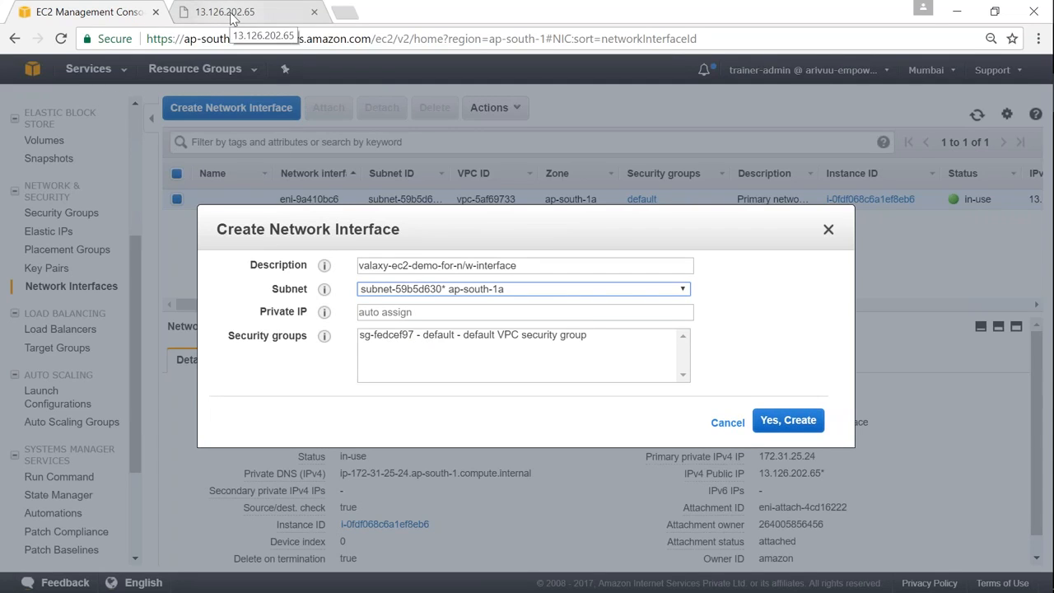
- Duplicate the console tab, check the existing network interface's availability zone there, and return to the creation form
right_click(99, 16)
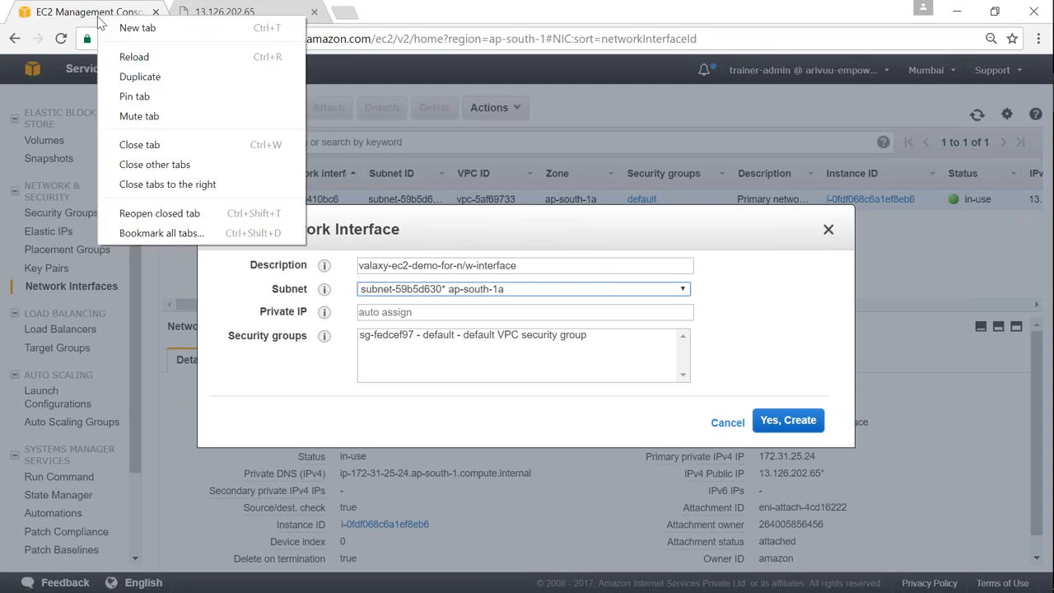
click(182, 82)
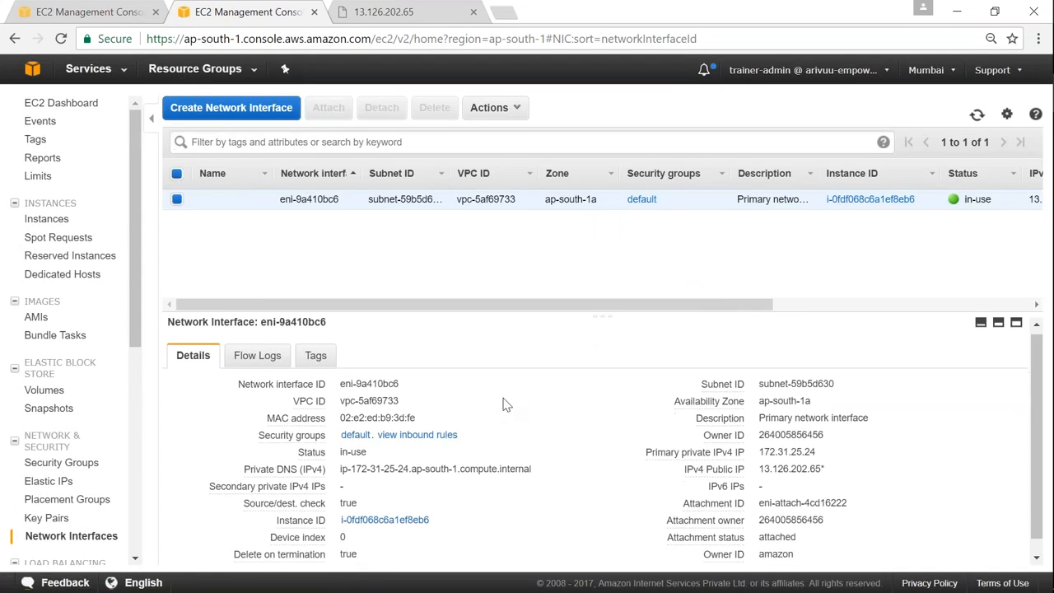
scroll(508, 407, down, 1)
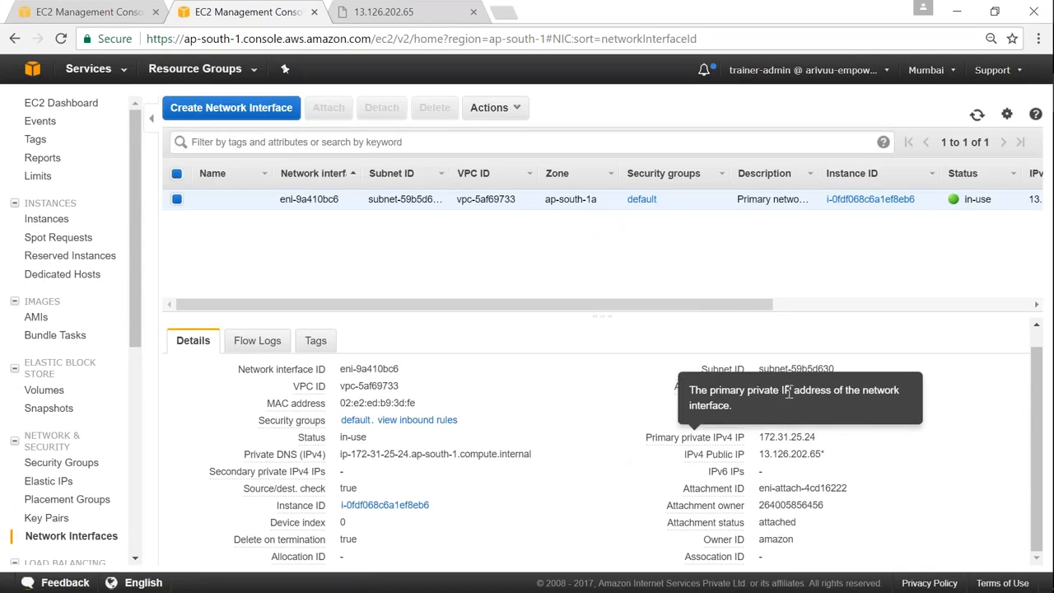
drag(812, 387, 745, 397)
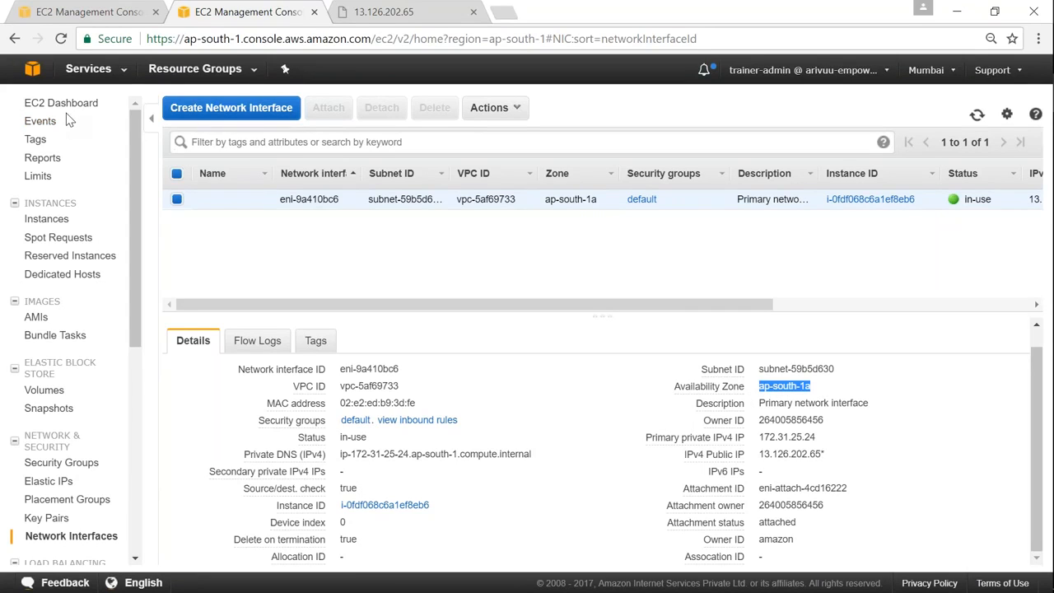
click(763, 389)
drag(763, 389, 814, 392)
click(106, 20)
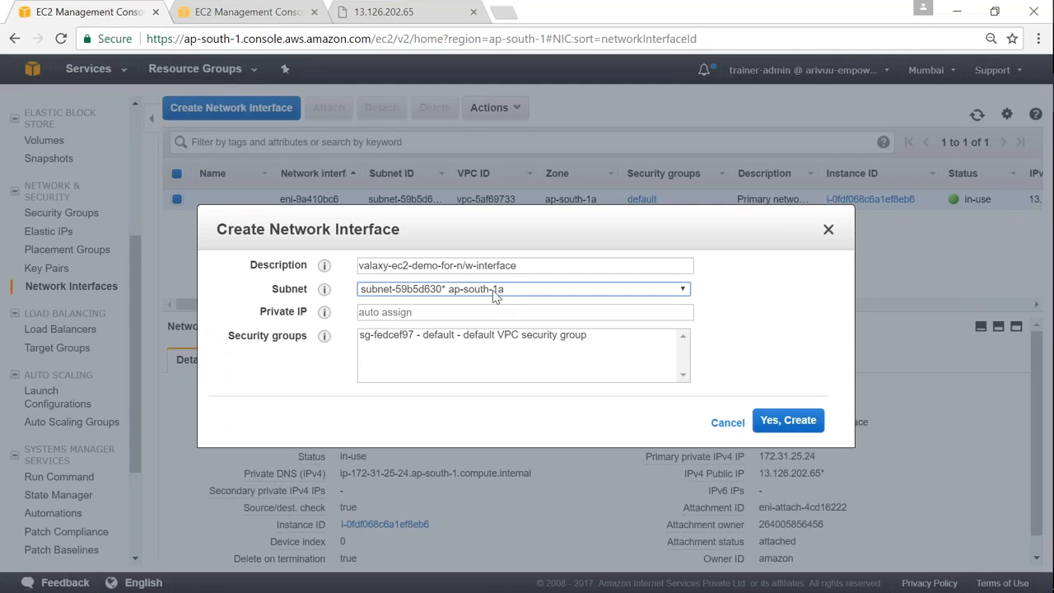
- Assign the default VPC security group sg-fedcef97, leave the private IP on auto assign, and create the network interface
click(412, 314)
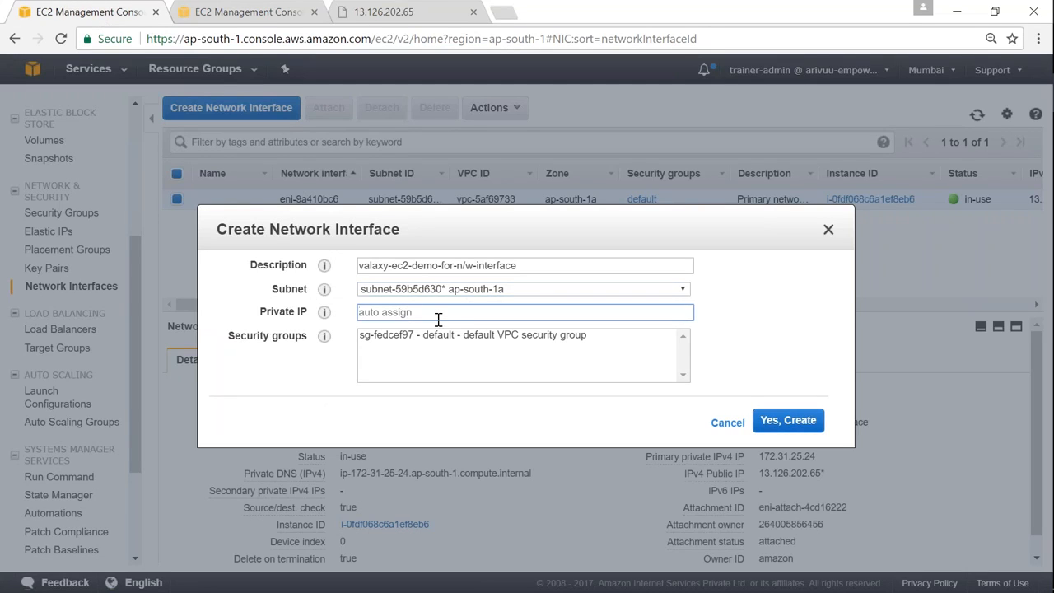
click(401, 337)
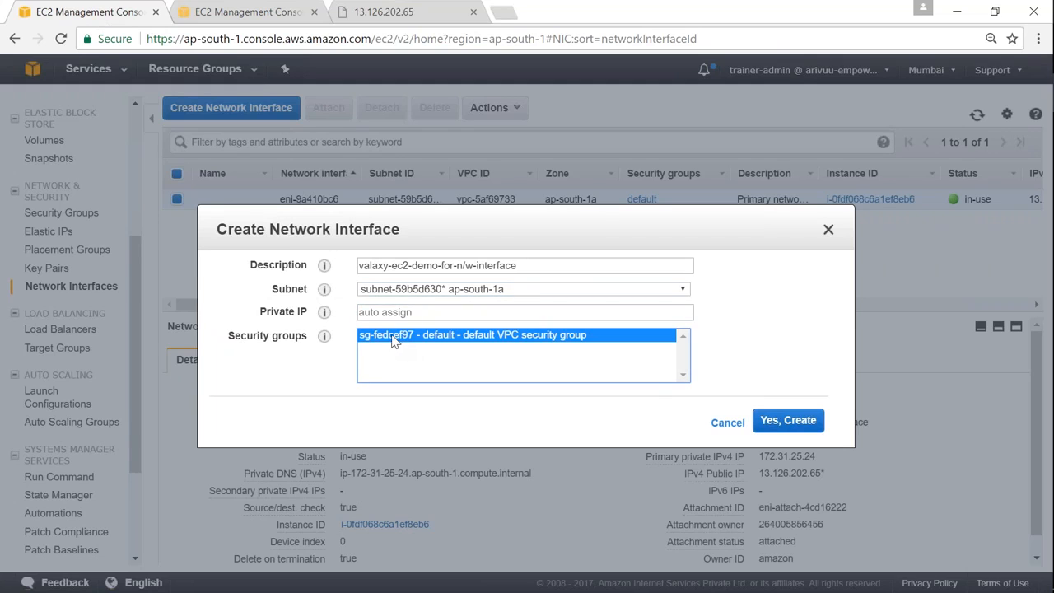
click(775, 423)
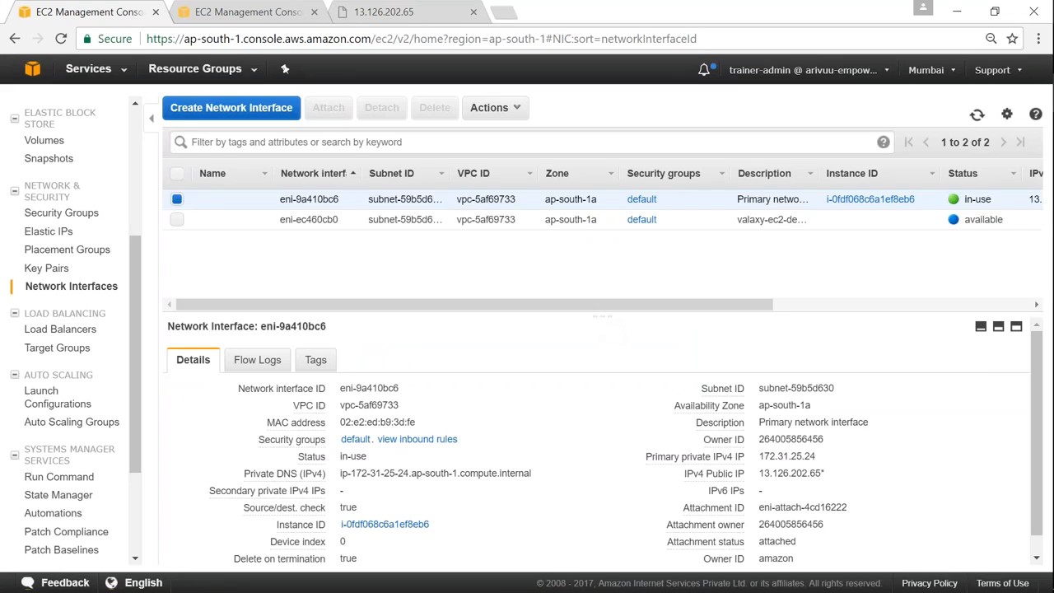
- Widen the Description column of the network interface list and read the new interface's description
click(176, 199)
click(177, 200)
drag(817, 173, 878, 174)
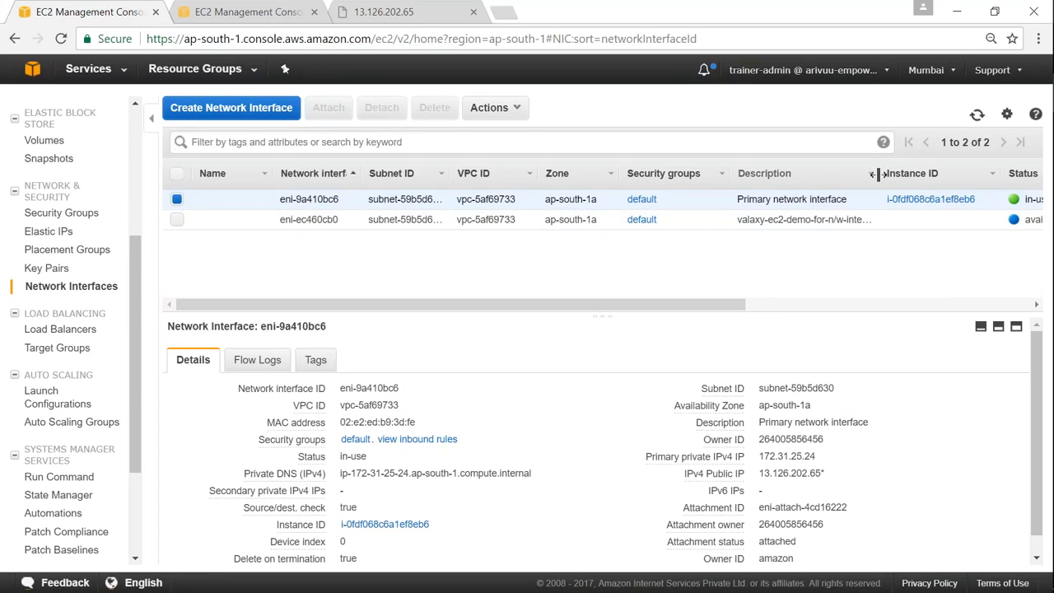
drag(738, 219, 855, 219)
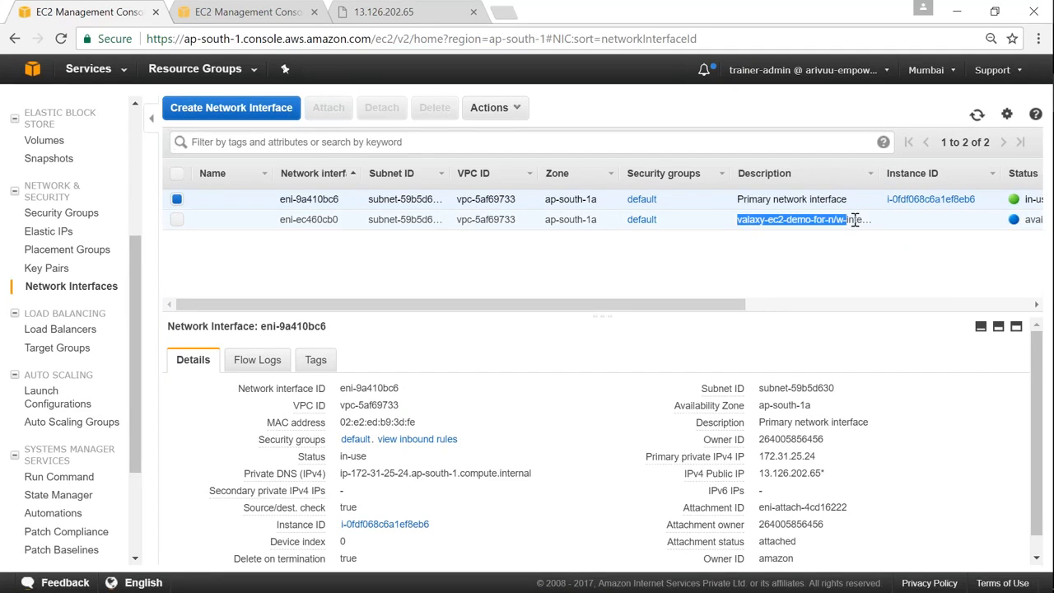
- Attach the new network interface to the instance Valaxy-EC2-Demo-Server-01
click(301, 219)
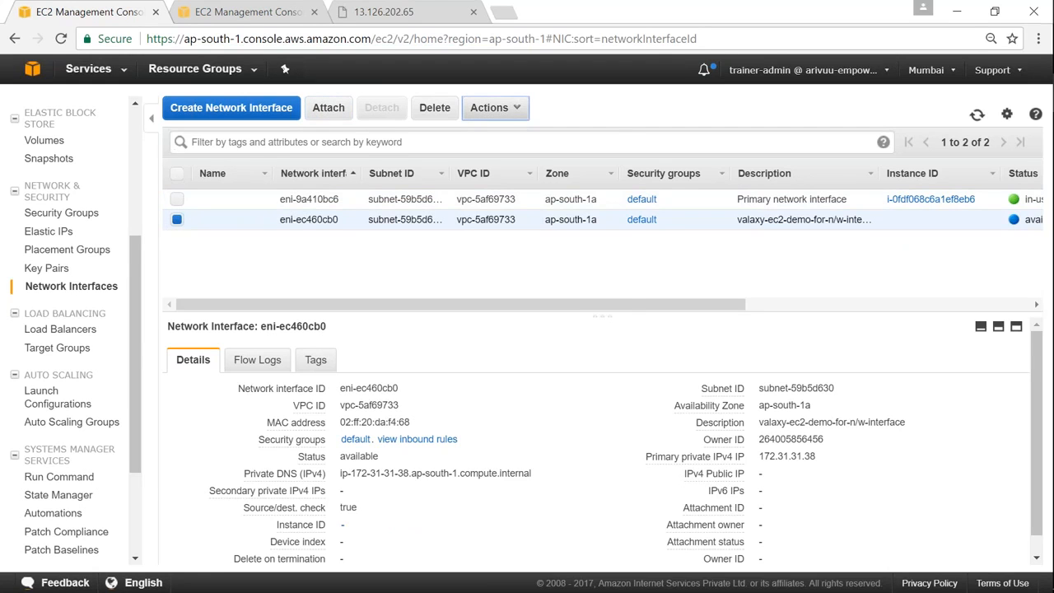
click(491, 108)
click(489, 137)
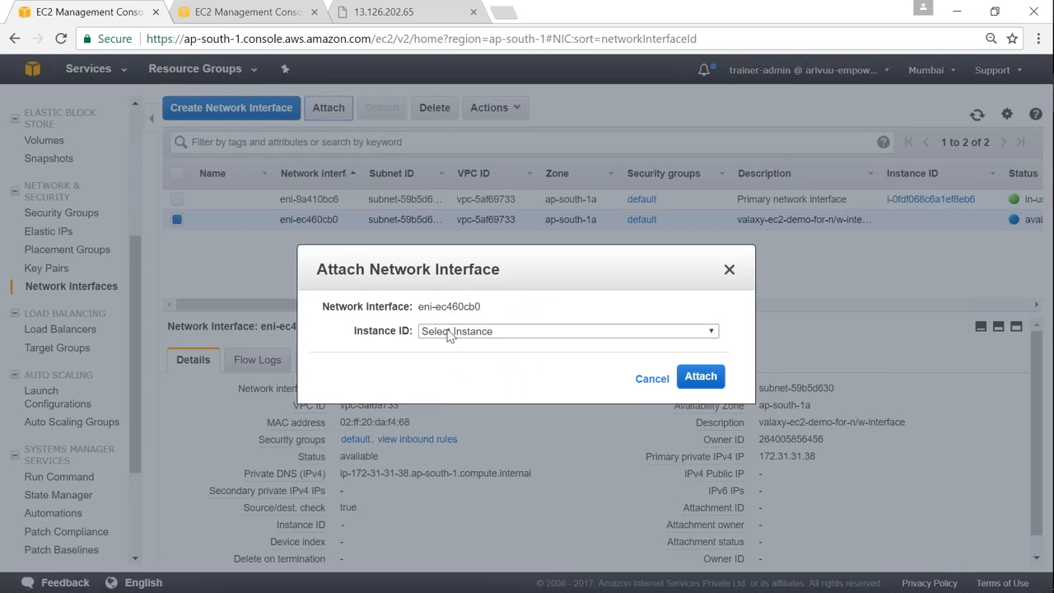
click(451, 333)
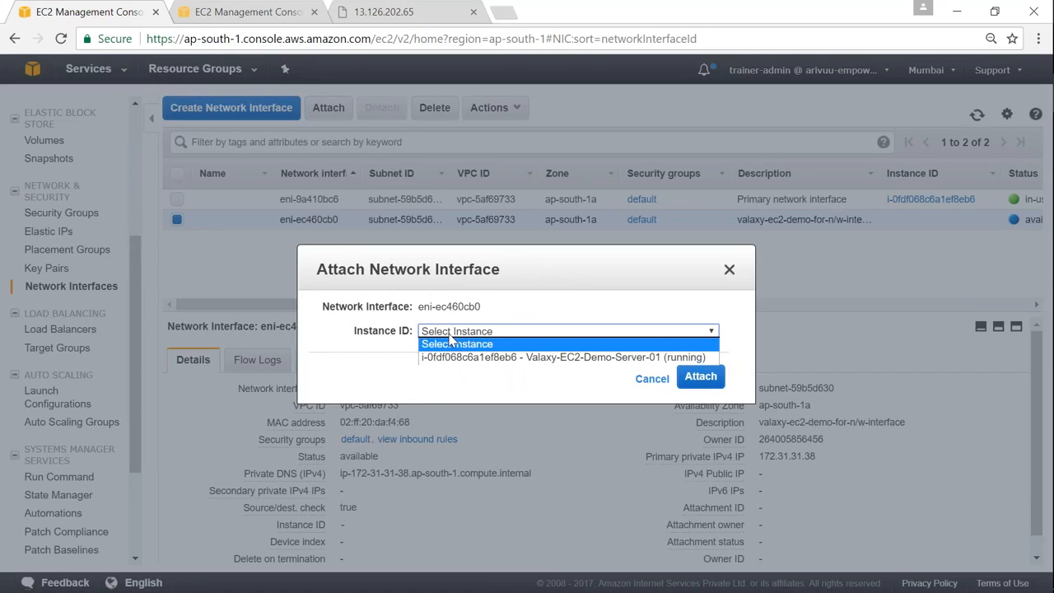
click(449, 360)
click(701, 383)
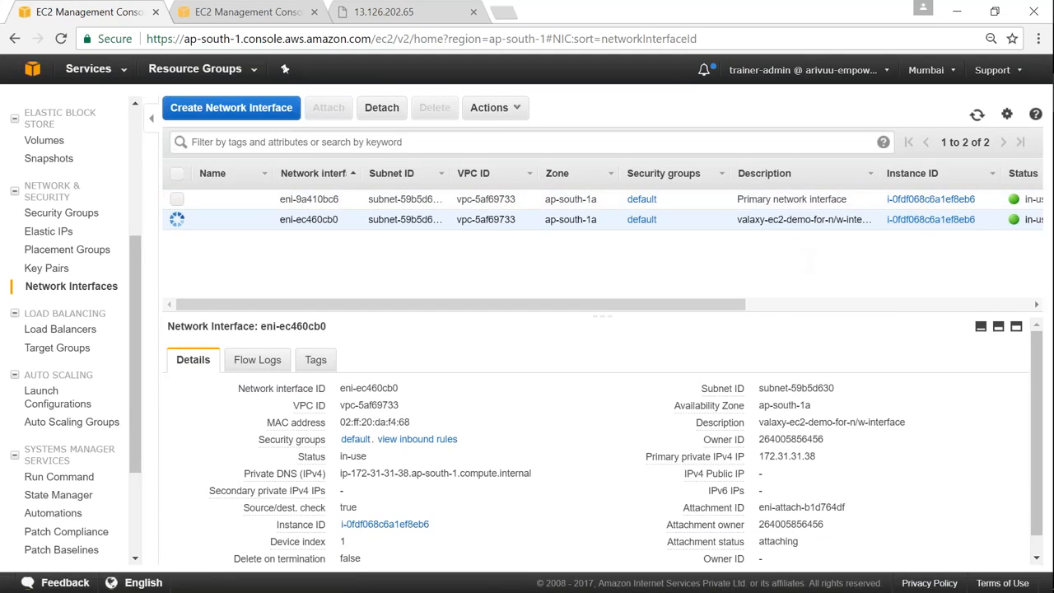
- In the duplicated console tab, check the primary network interface's description and private IP, and refresh the interface list
click(241, 13)
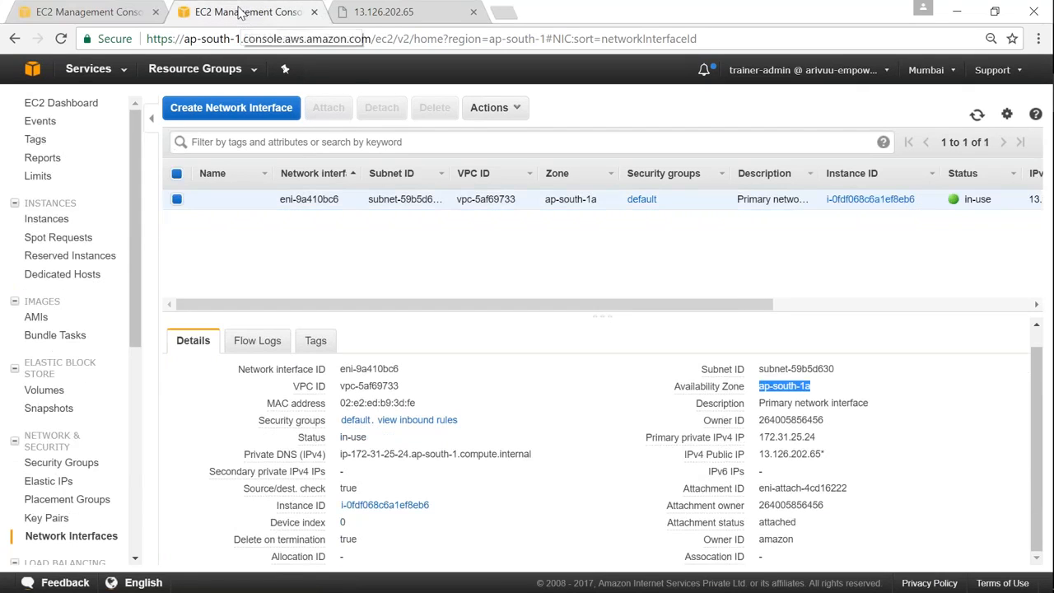
click(858, 450)
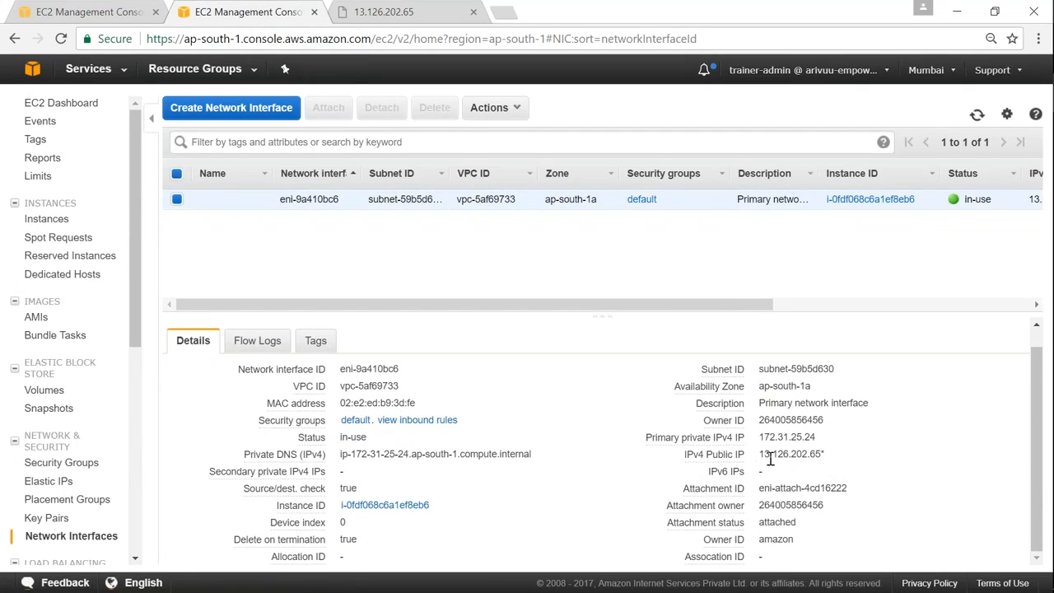
mouse_move(695, 438)
drag(759, 404, 871, 404)
drag(761, 437, 827, 437)
click(976, 115)
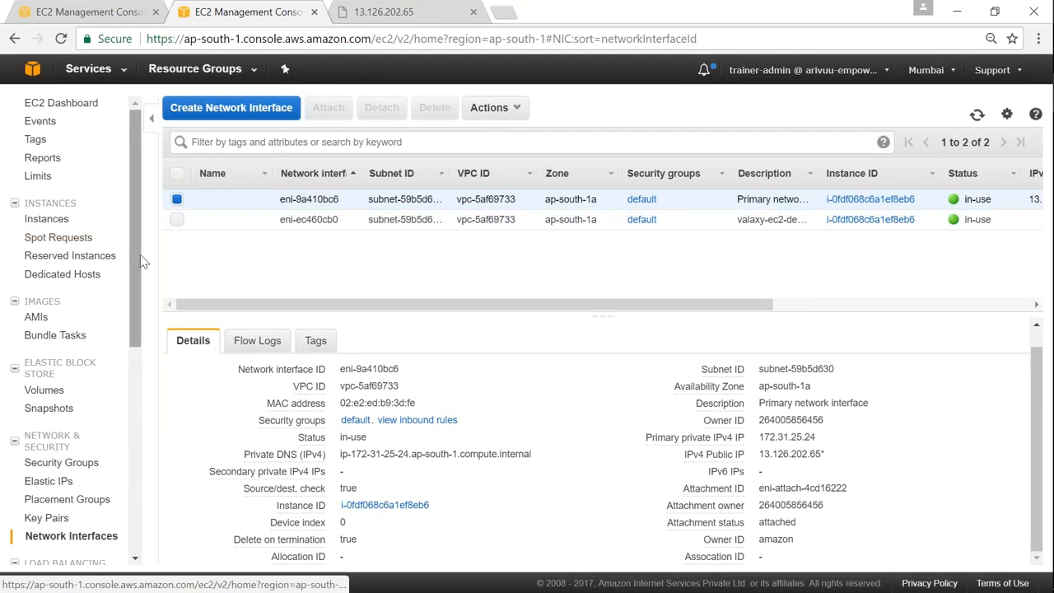
- Return to the original console tab and check the new interface's primary private IPv4 address and attachment status
click(99, 12)
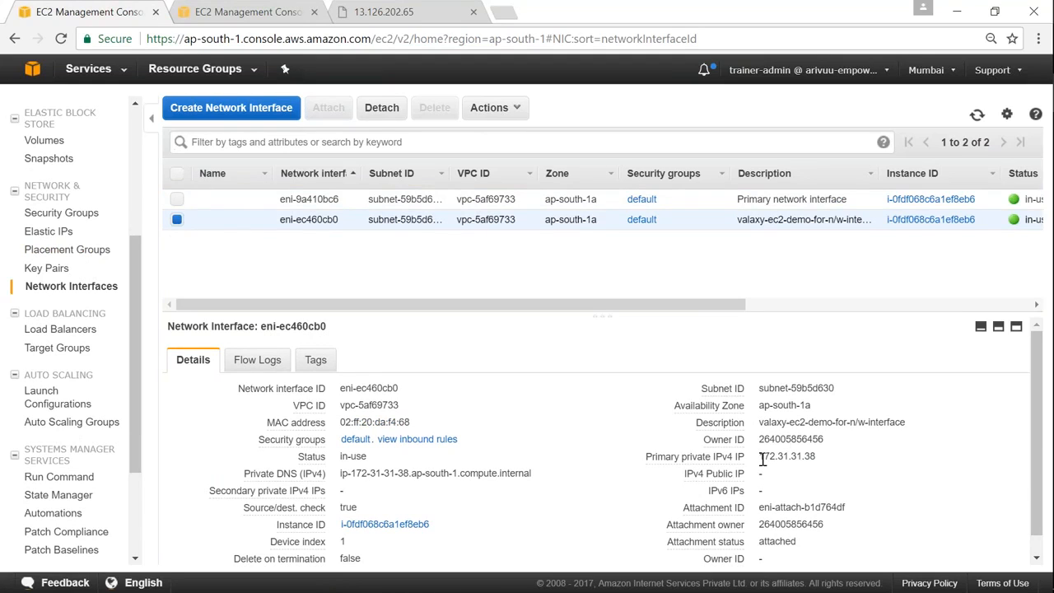
drag(759, 459, 819, 459)
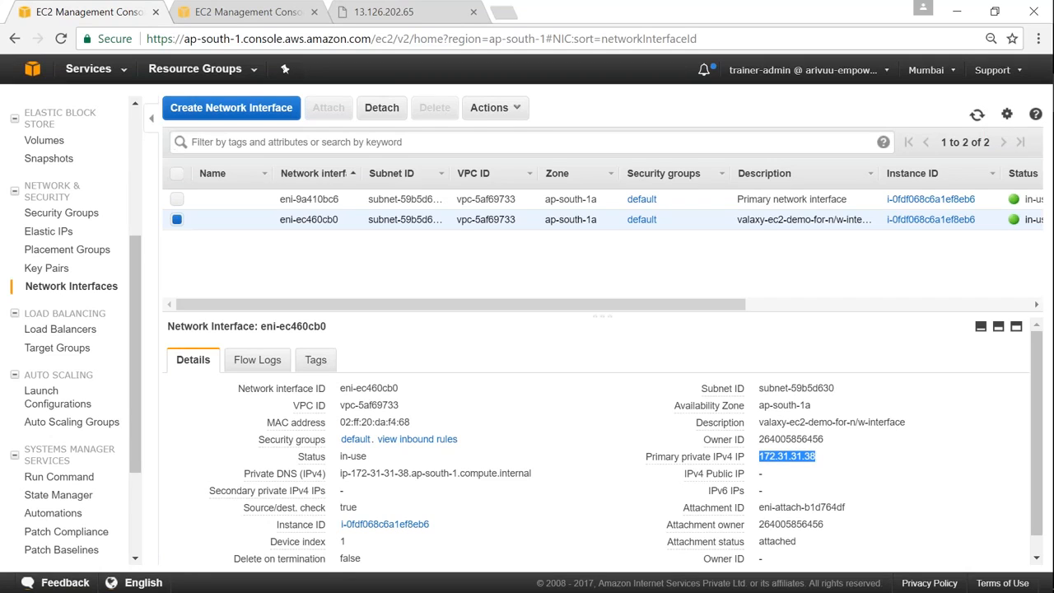
click(814, 457)
scroll(601, 445, down, 1)
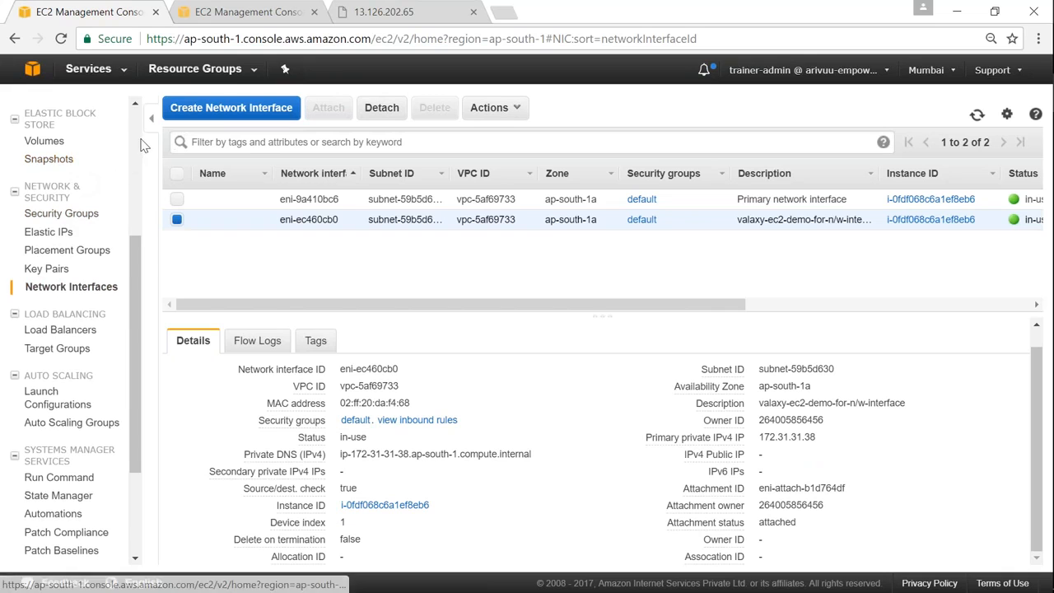
- Open the Instances list and check the private IPs in the instance's description
scroll(119, 173, up, 3)
click(112, 221)
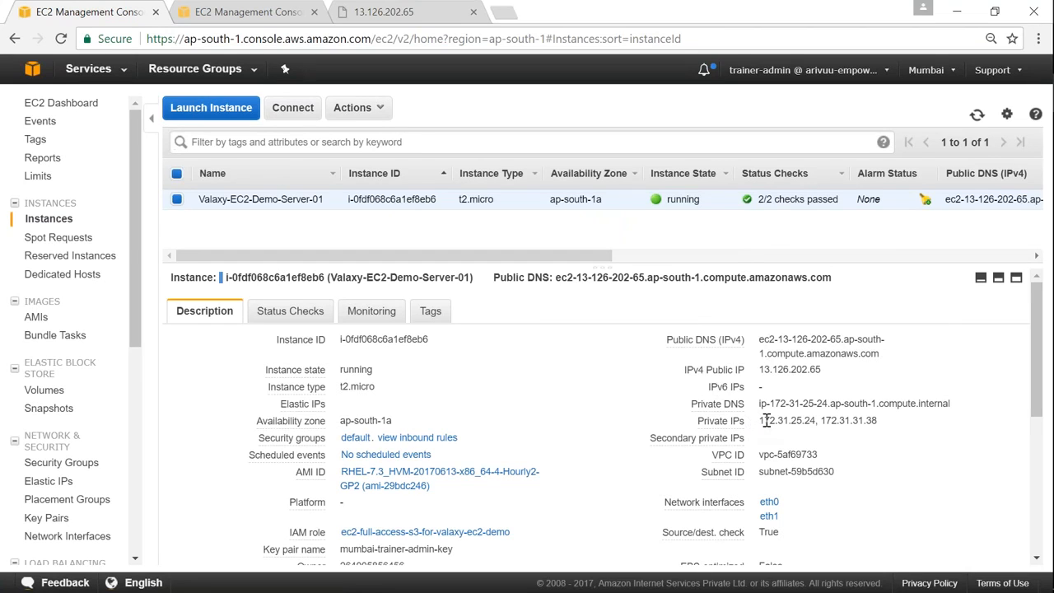
drag(759, 420, 886, 425)
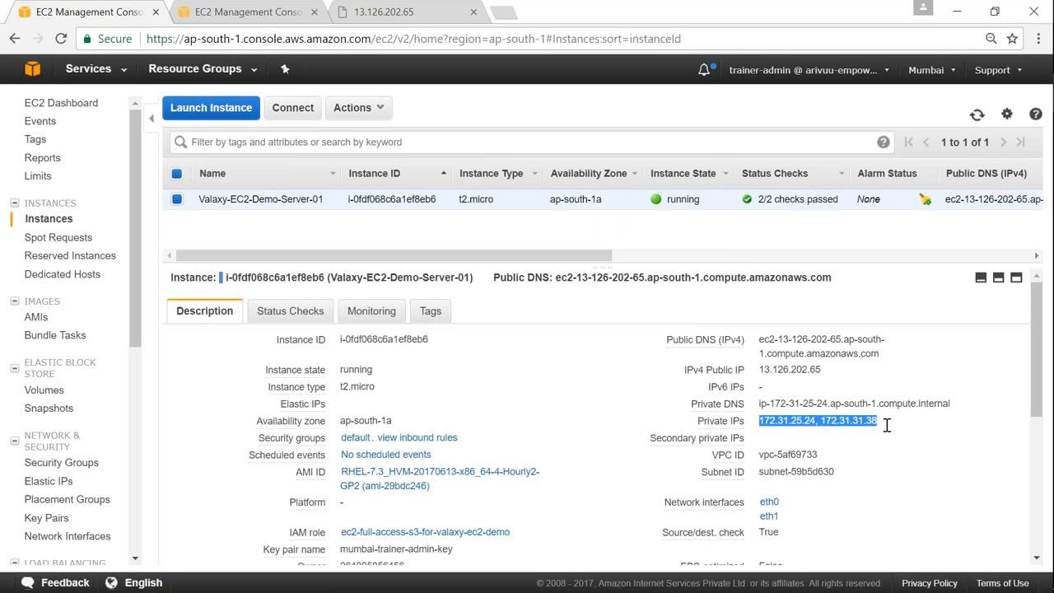
click(825, 424)
drag(763, 421, 883, 423)
click(801, 423)
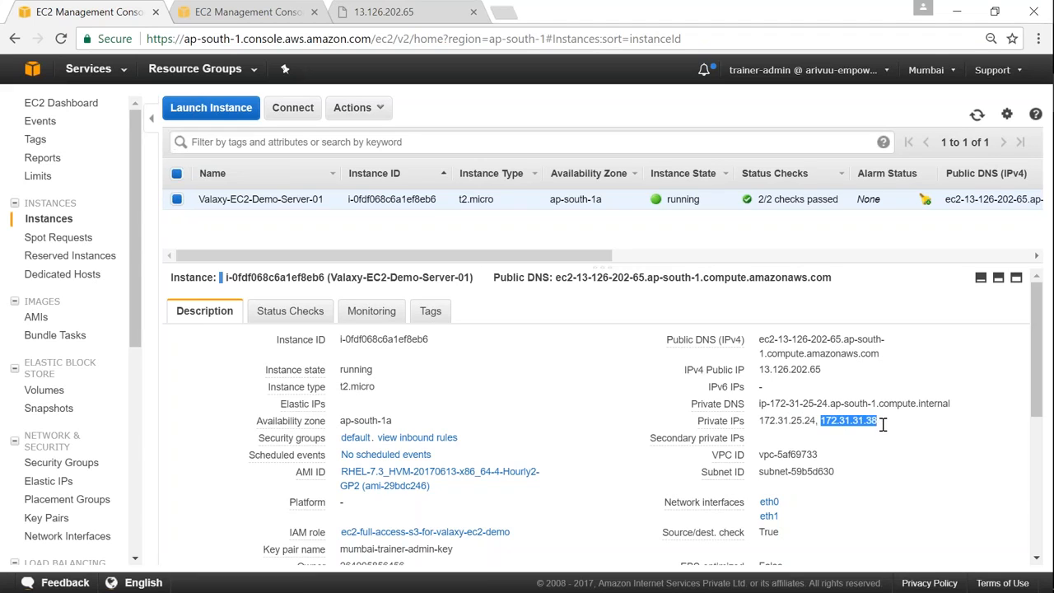
- In the duplicated tab, compare the public and primary private IPs of both network interfaces in the list
click(243, 15)
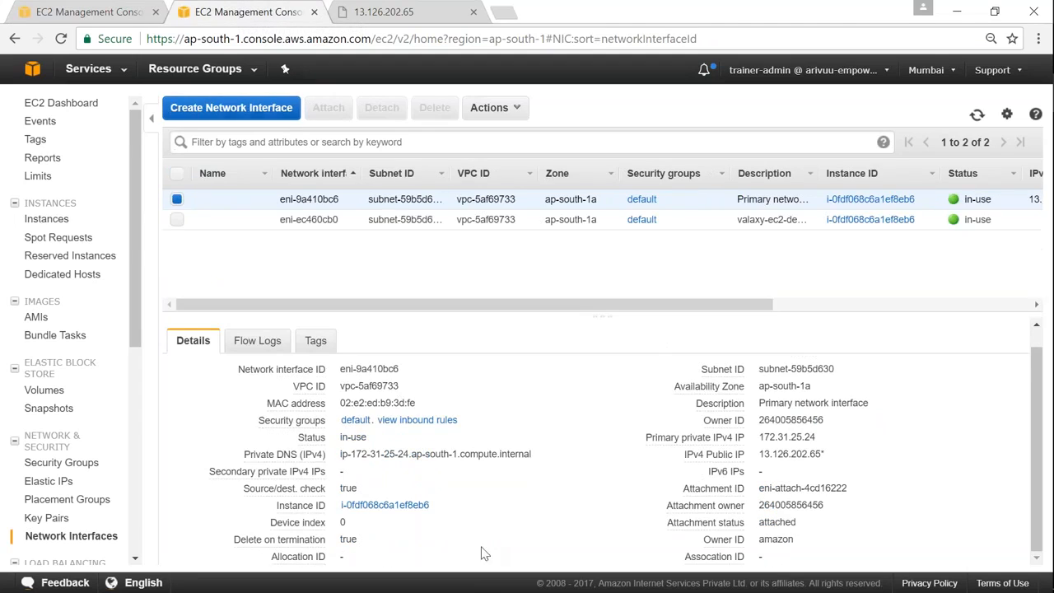
drag(539, 304, 804, 305)
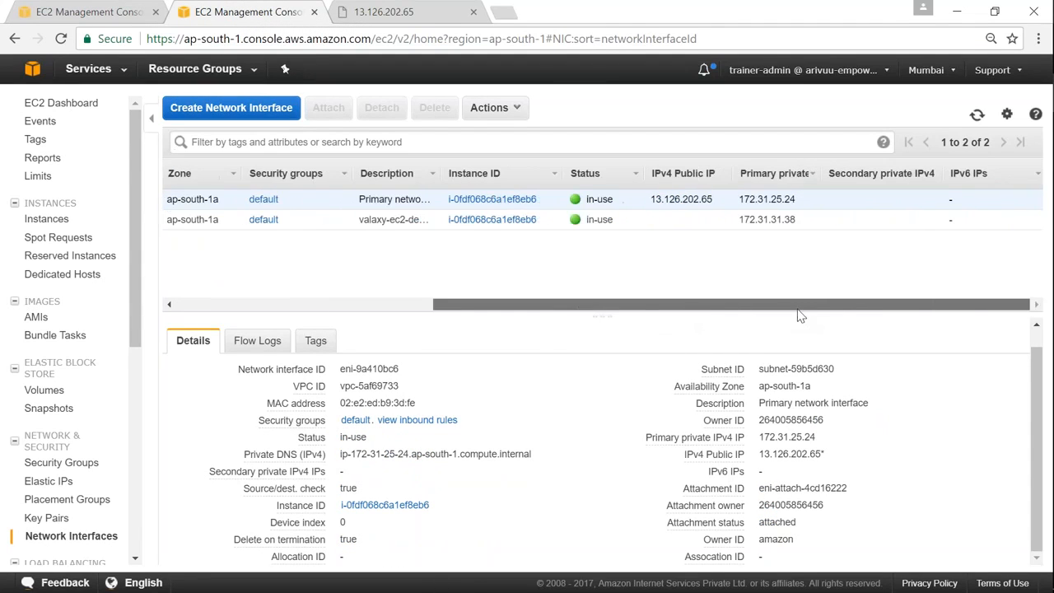
- Select the second network interface and check its description and primary private IP in the list
drag(779, 198, 797, 219)
click(797, 219)
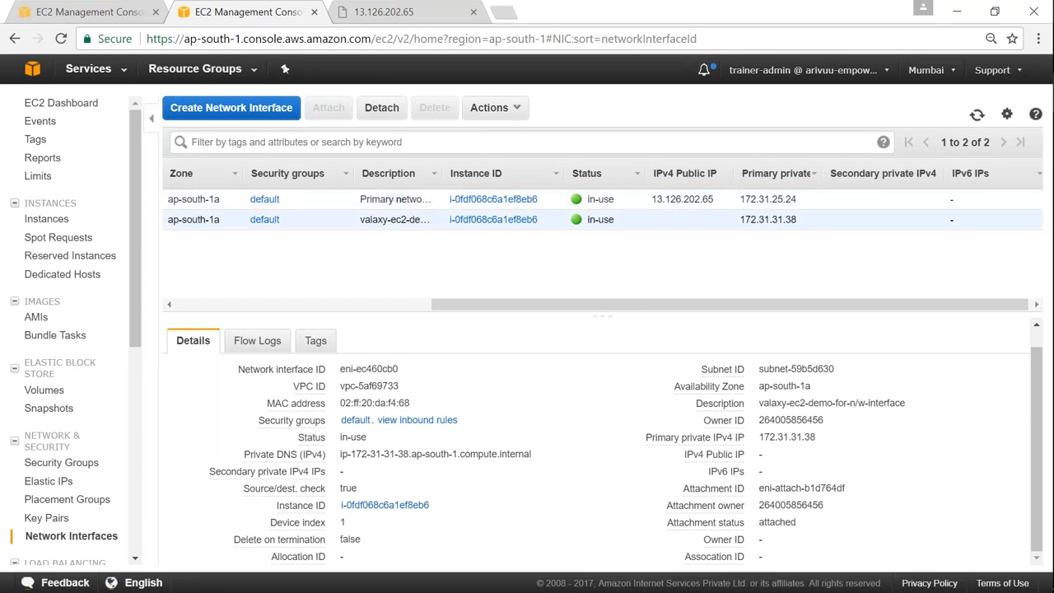
drag(797, 309, 367, 321)
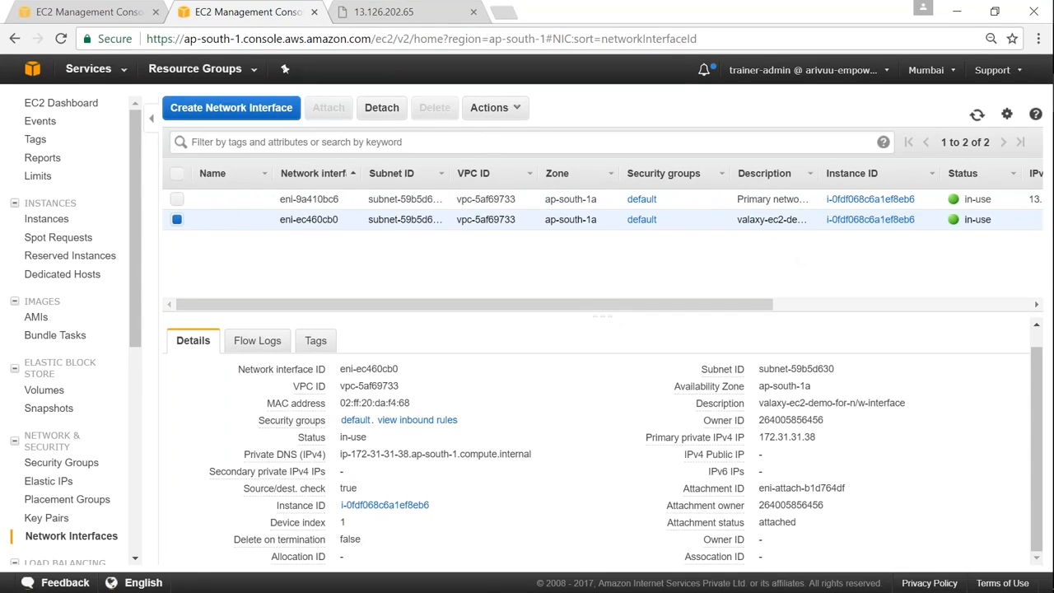
drag(743, 220, 737, 220)
drag(725, 303, 1003, 329)
drag(796, 220, 742, 219)
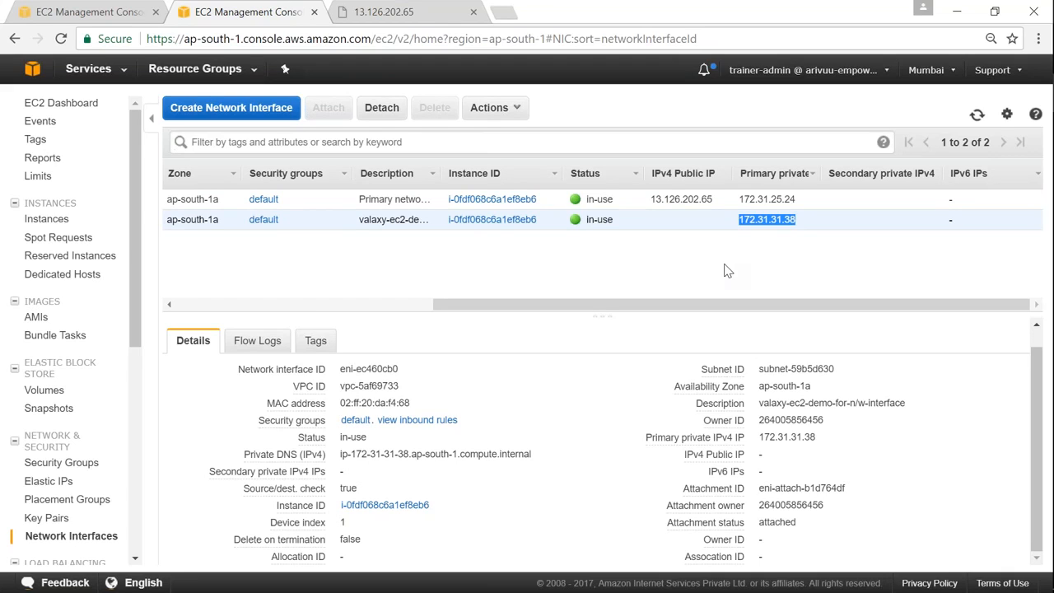
drag(135, 325, 140, 550)
drag(136, 545, 158, 357)
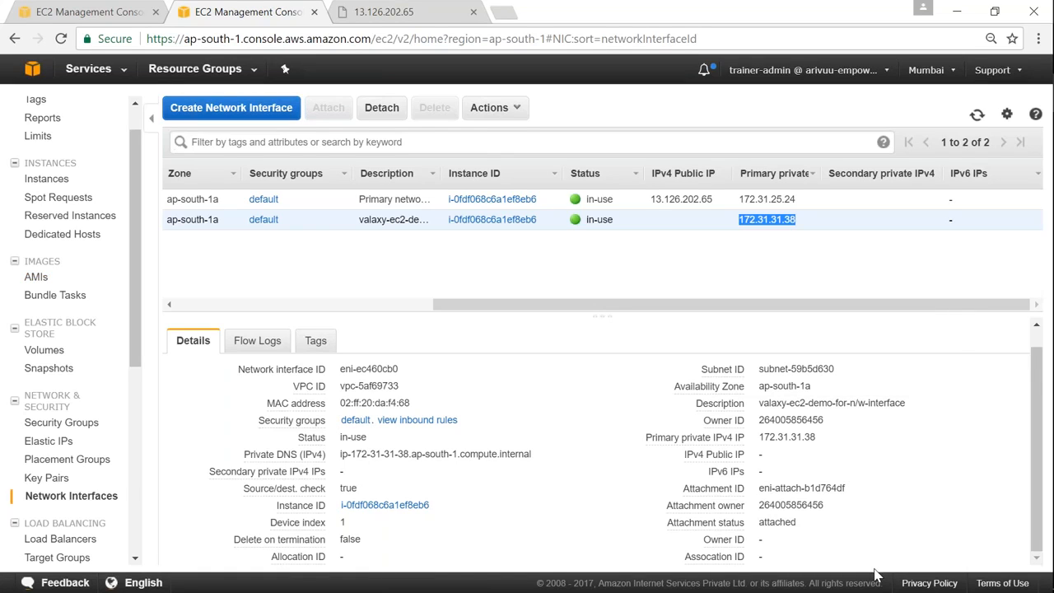
- Switch to the MobaXterm terminal and list the S3 buckets with aws s3 ls
key(alt+Tab)
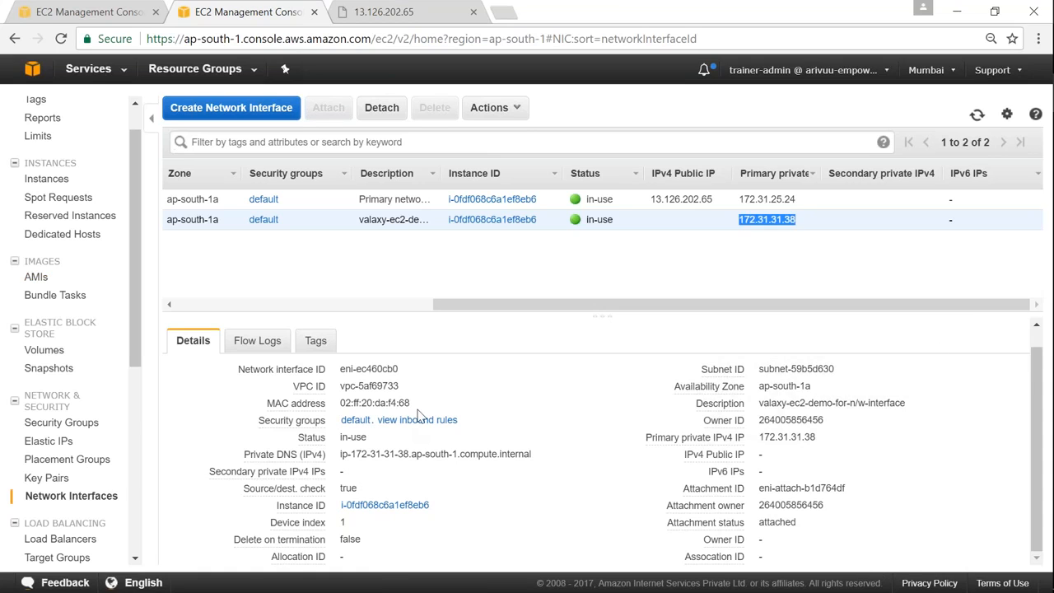
key(alt+Tab)
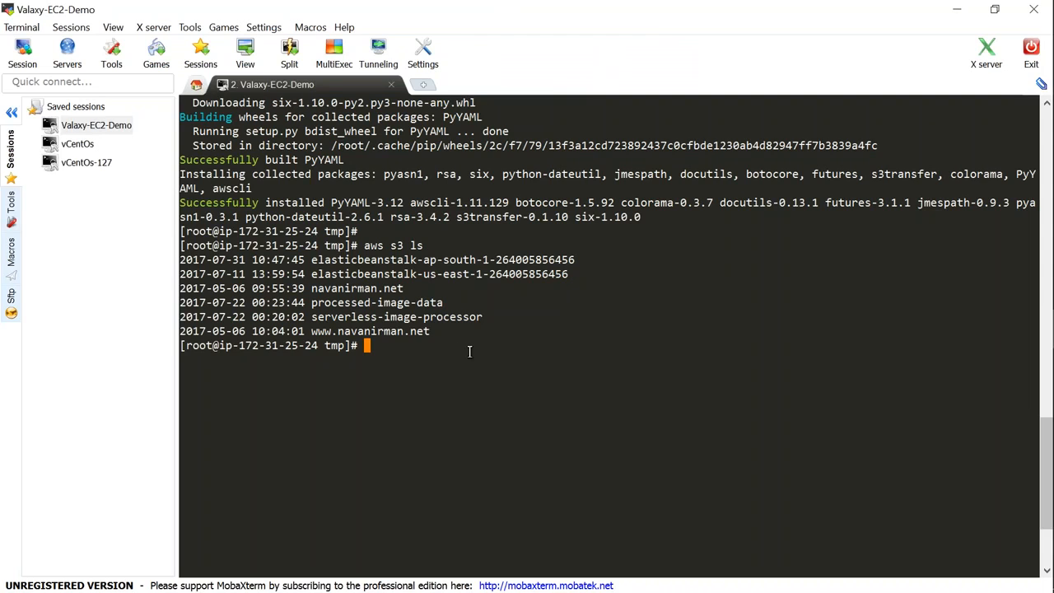
scroll(469, 352, down, 3)
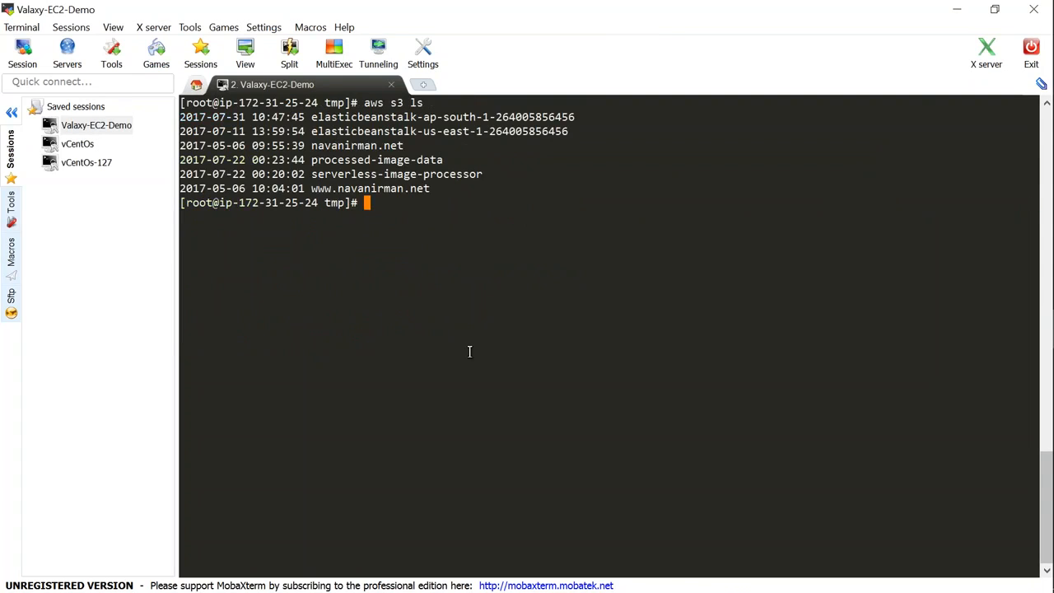
key(Return)
key(Return)
text(aws s3 ls)
key(Return)
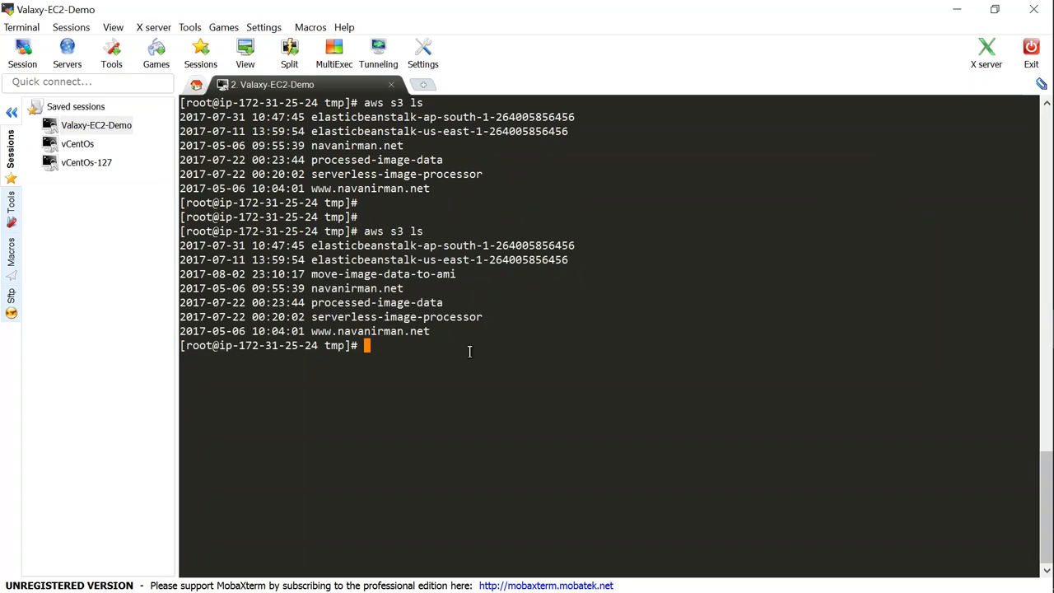
- Copy water-drop.jpg from the S3 bucket move-image-data-to-ami to /tmp/ with aws s3 cp
double_click(421, 274)
key(ctrl+c)
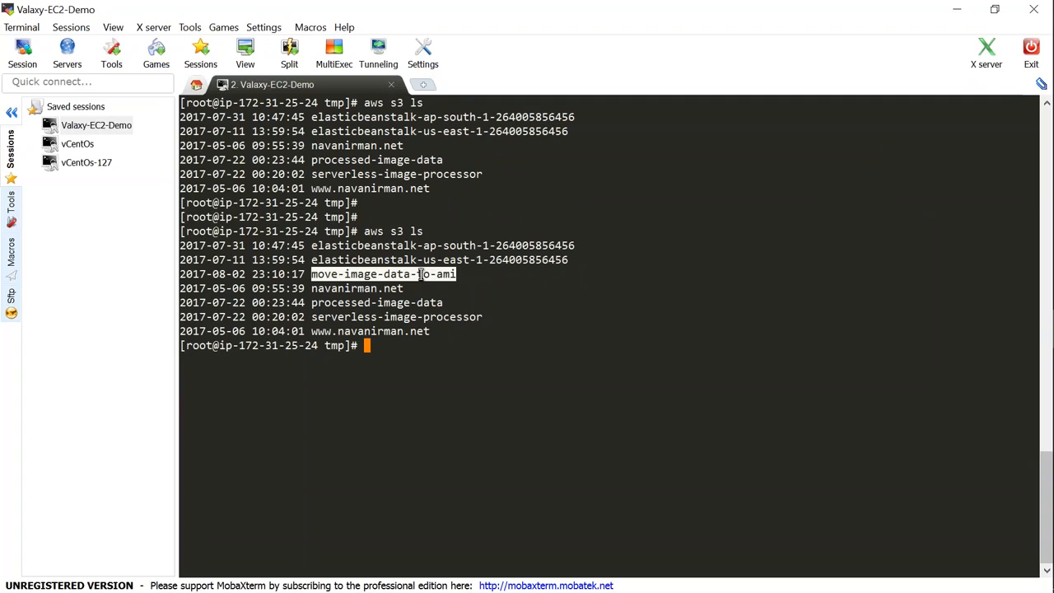
text(aws s3 cp s3://)
key(BackSpace)
right_click(462, 372)
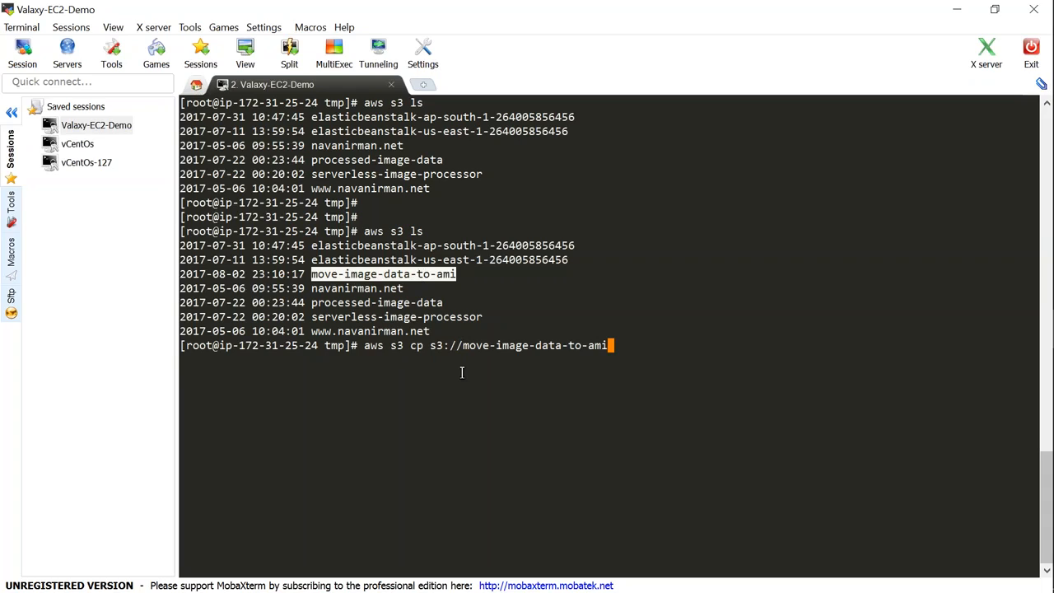
text(/)
click(669, 337)
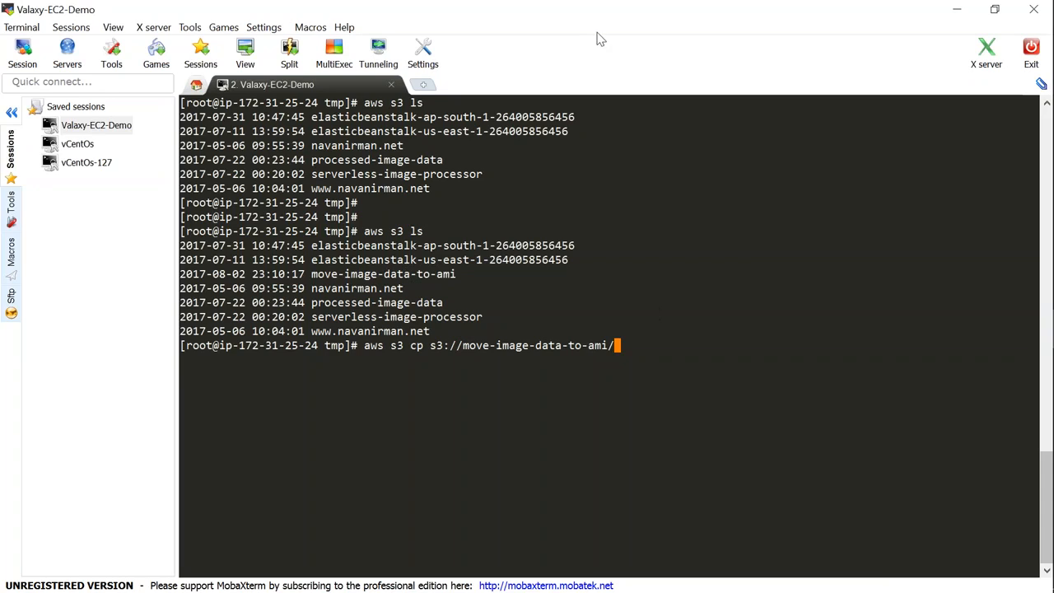
text(water-drop.jpg /tmp/)
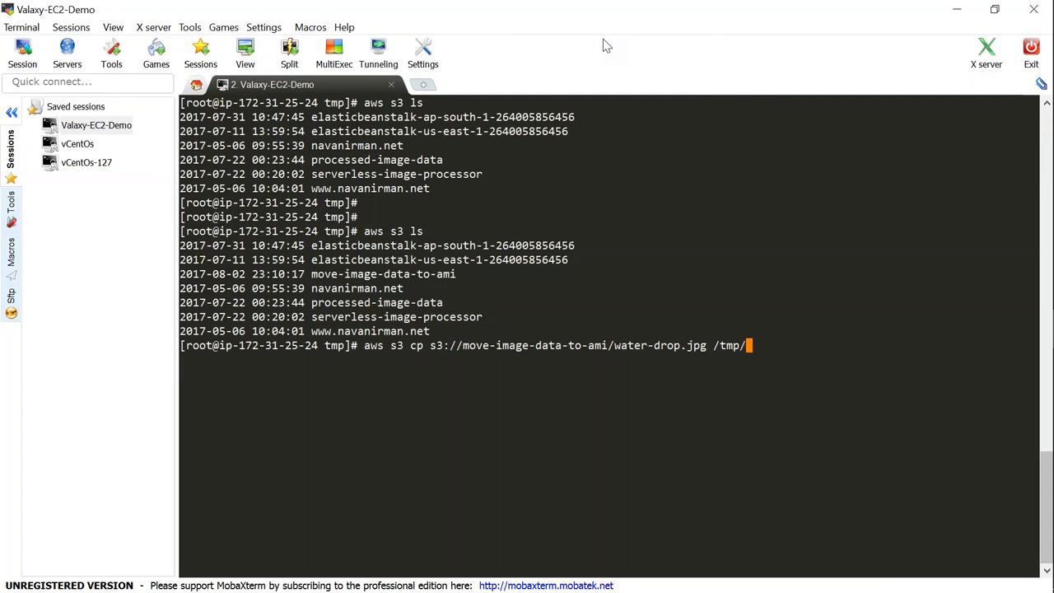
key(Return)
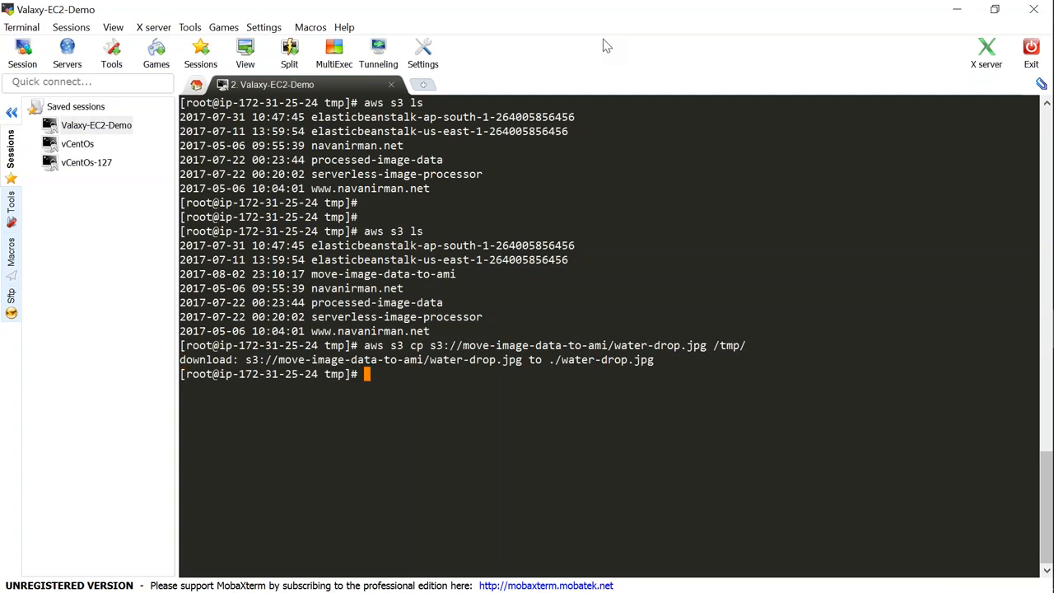
- List the current directory with ls -lrt and move water-drop.jpg to /var/www/html/images/
text(ls -lrt)
key(Return)
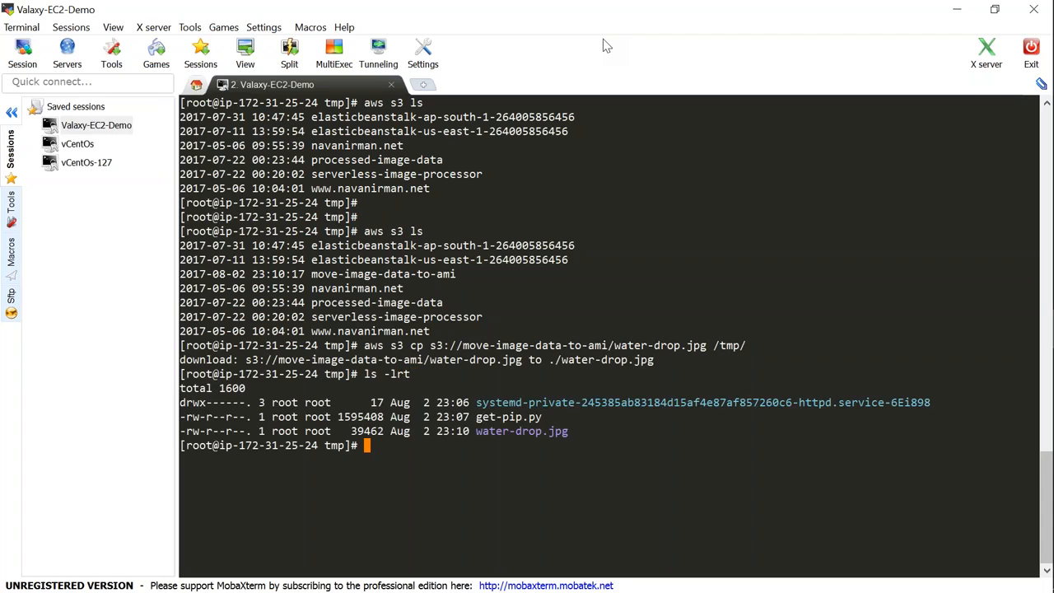
text(mv)
double_click(527, 431)
right_click(527, 432)
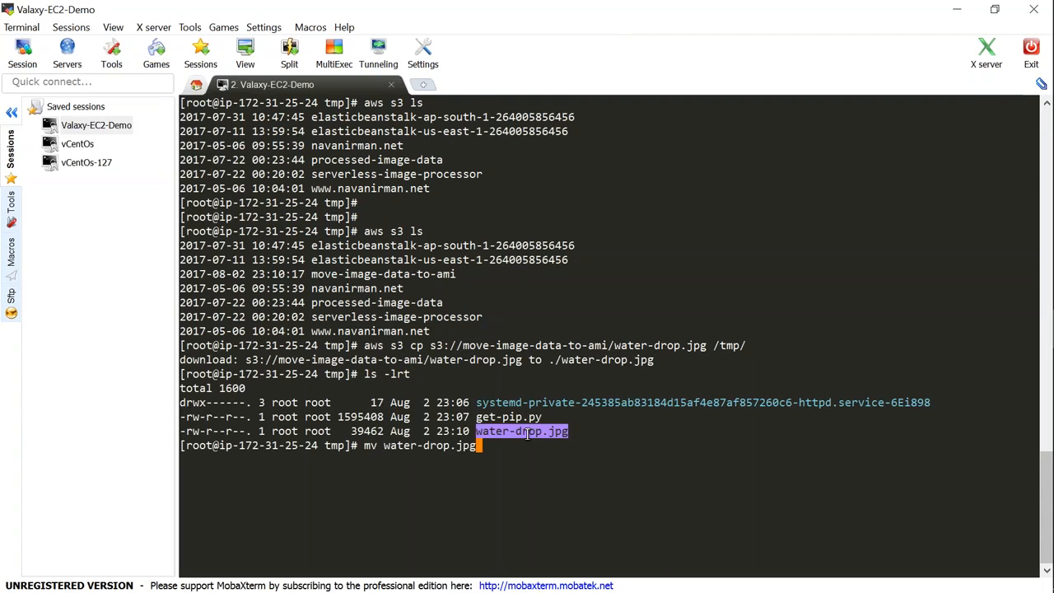
text(/var/www/h)
key(Tab)
text(im)
key(Tab)
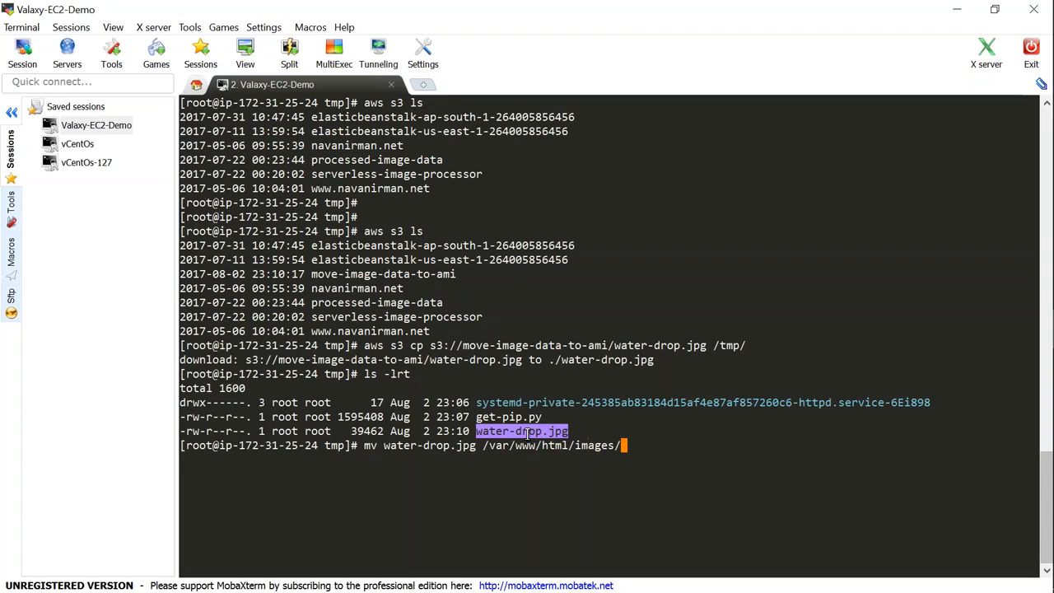
key(Return)
- Change to the /var/www/html/images/ directory and list its files with ls -l
text(cd)
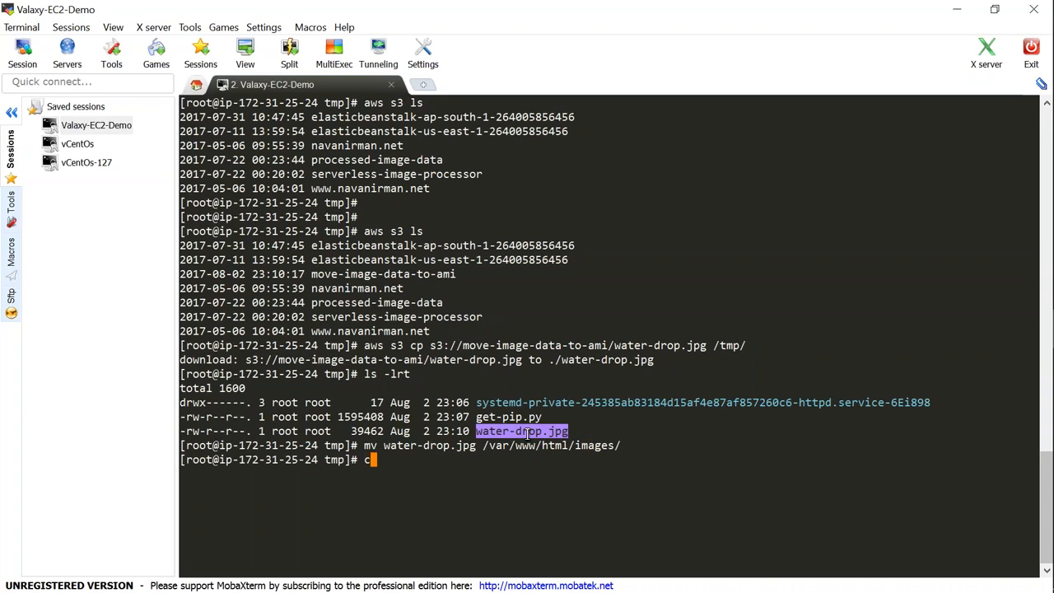
double_click(574, 445)
right_click(573, 446)
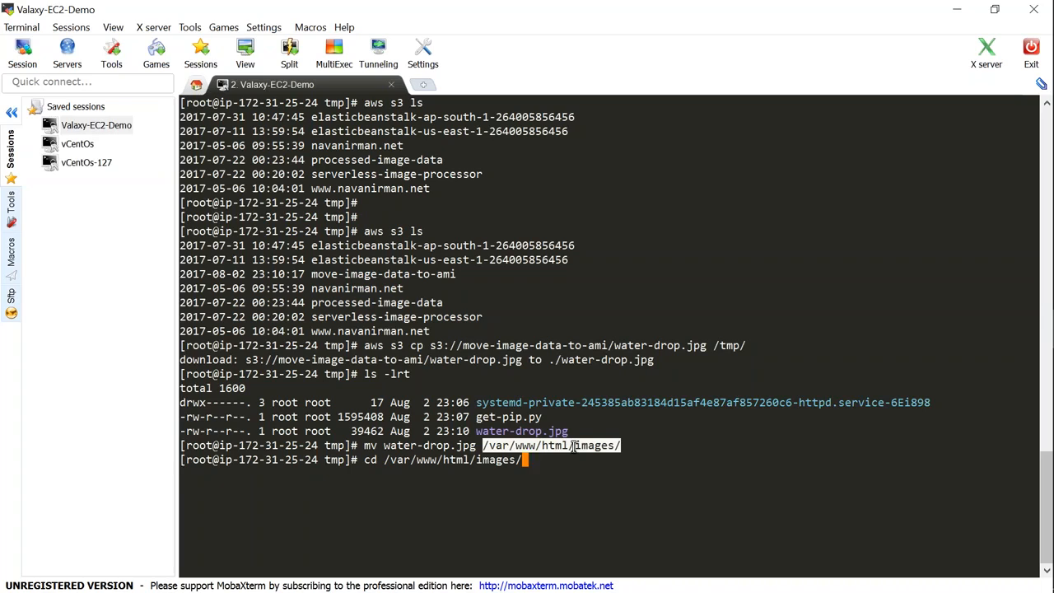
key(Return)
text(ls -l)
key(Return)
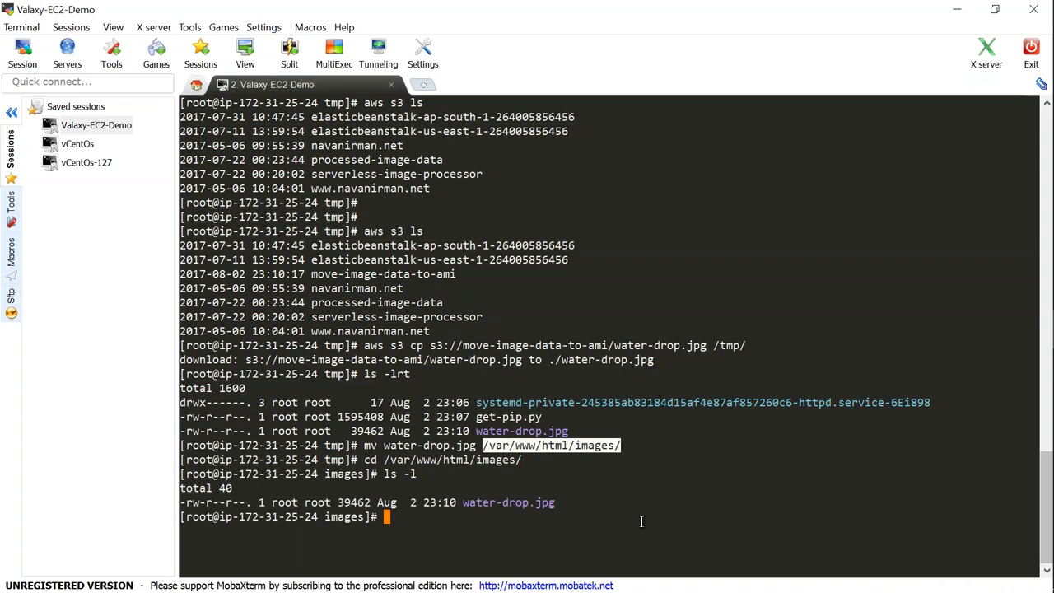
- Switch to Chrome and reload the web page at 13.126.202.65 to check the image
mouse_move(1050, 131)
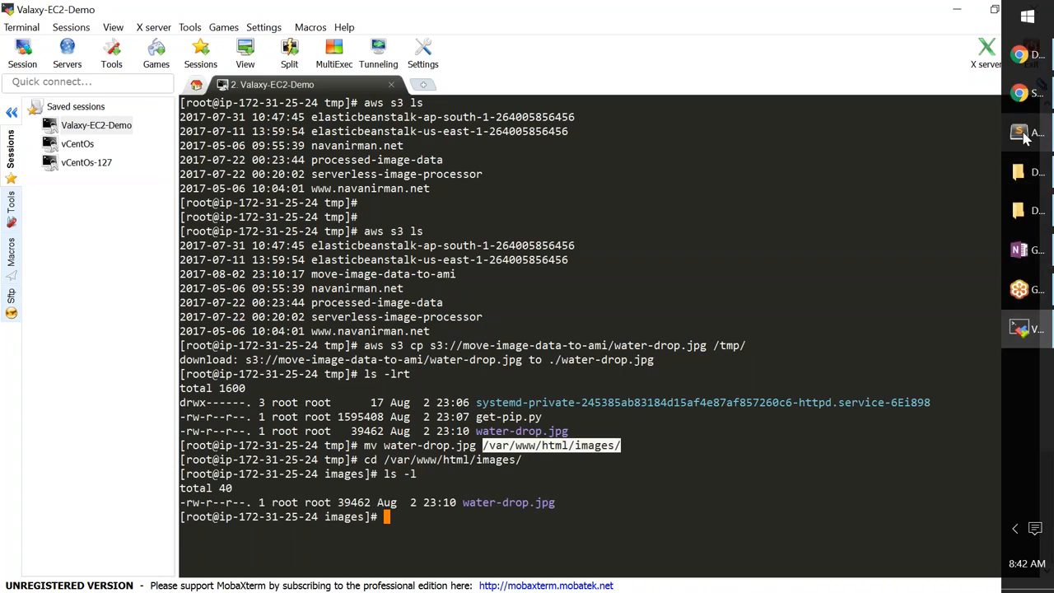
click(1015, 96)
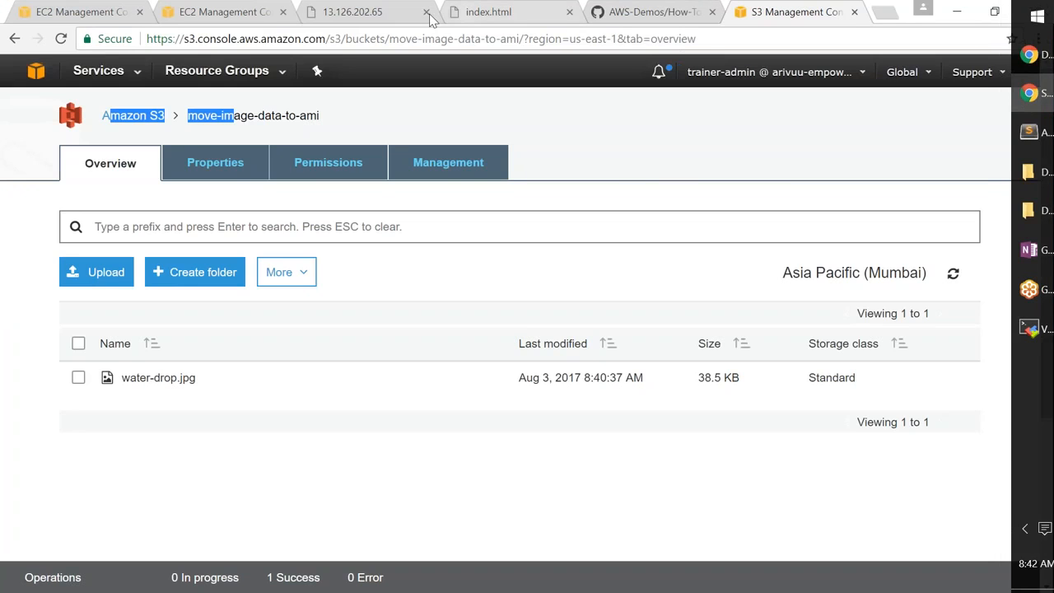
click(325, 11)
click(66, 44)
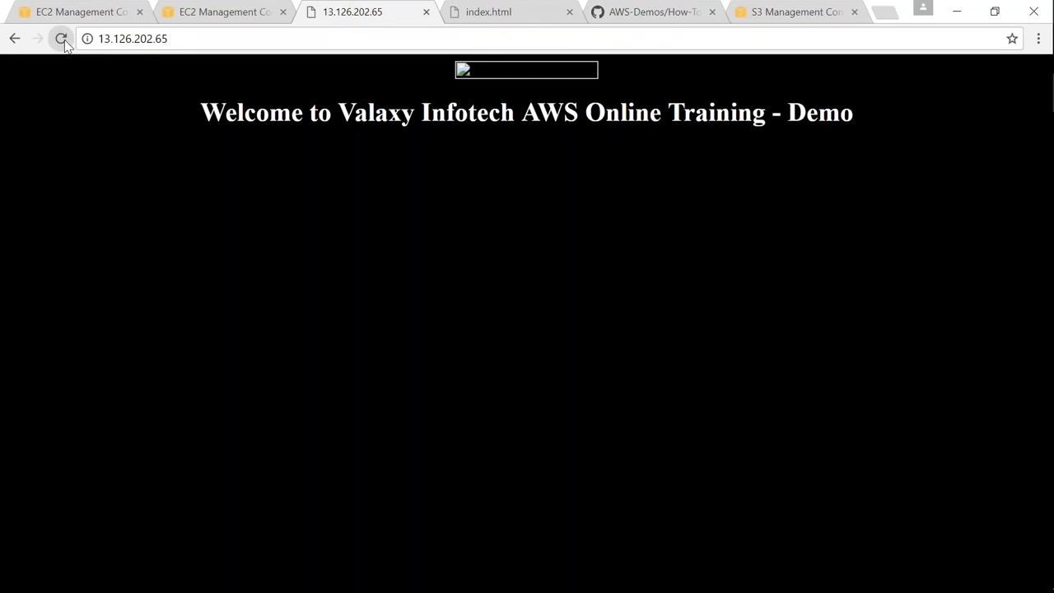
click(61, 38)
click(62, 41)
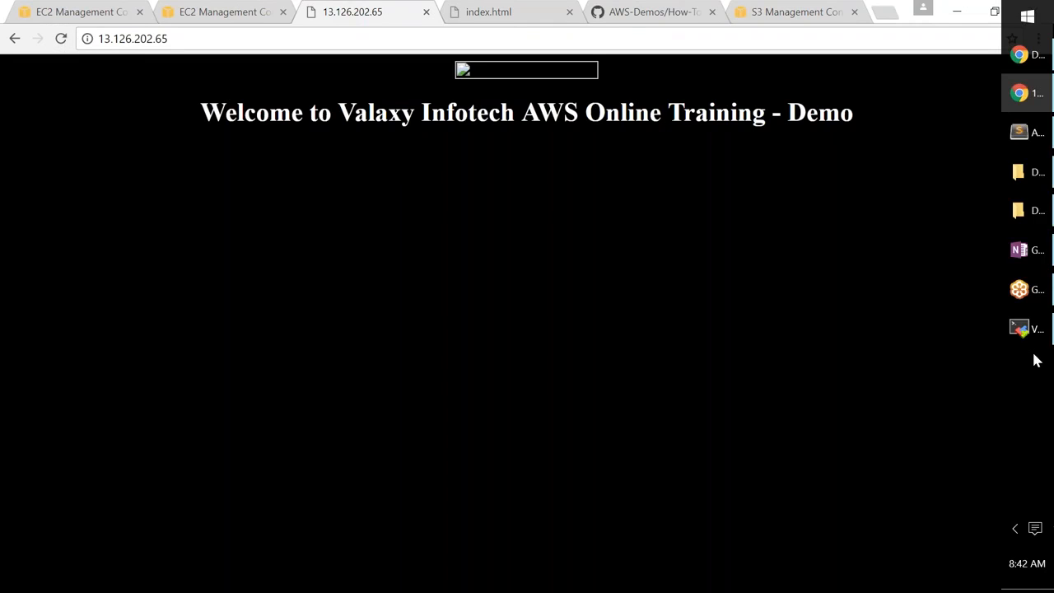
- Switch back to MobaXterm and restart the web server with systemctl restart httpd
mouse_move(1029, 334)
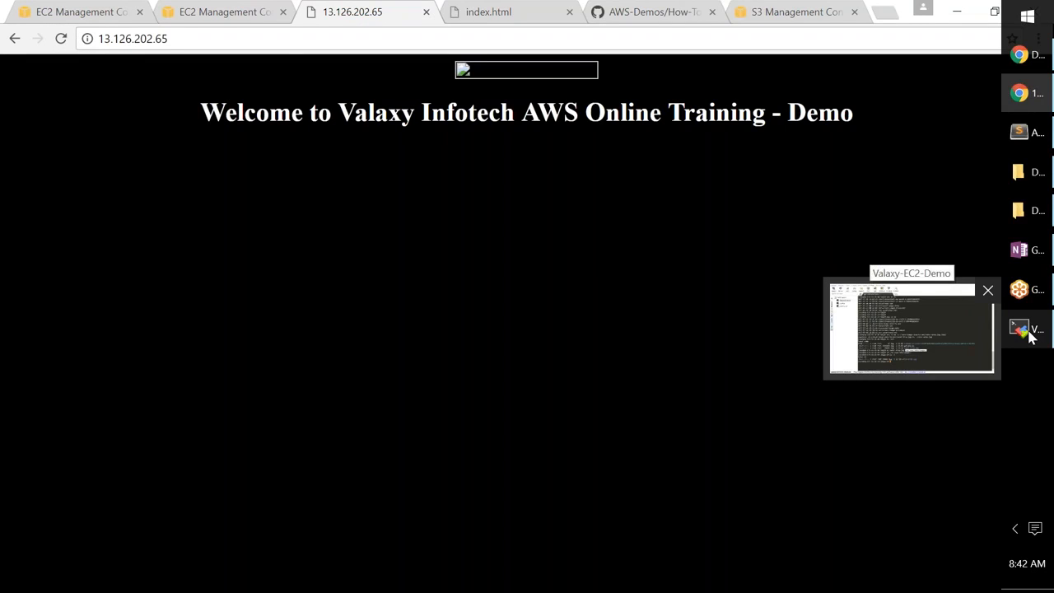
click(1028, 333)
text(sys)
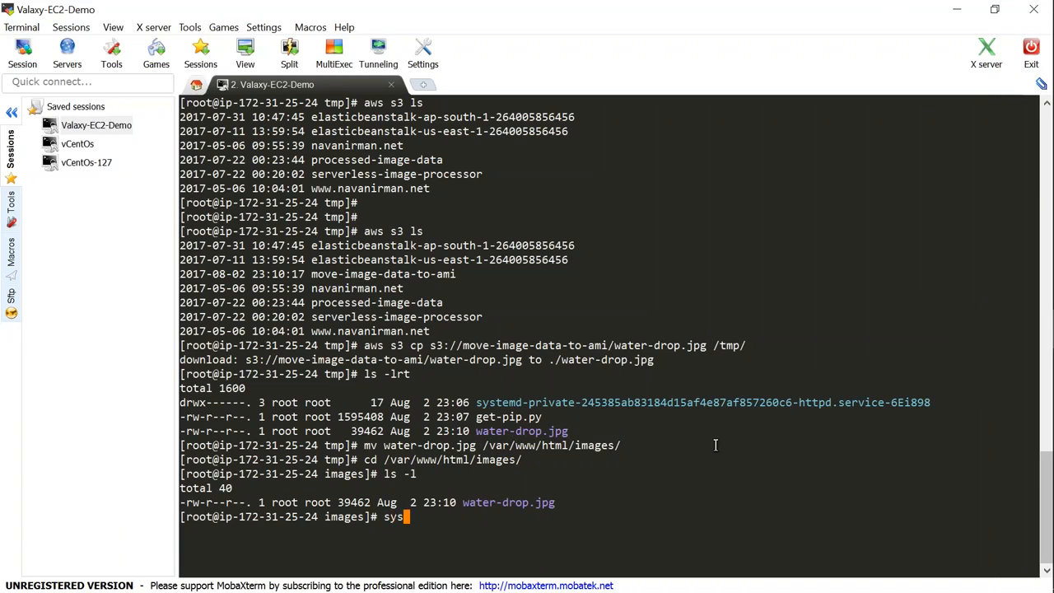
text(temctl start)
key(BackSpace)
key(BackSpace)
key(BackSpace)
key(BackSpace)
key(BackSpace)
text(restart httpd)
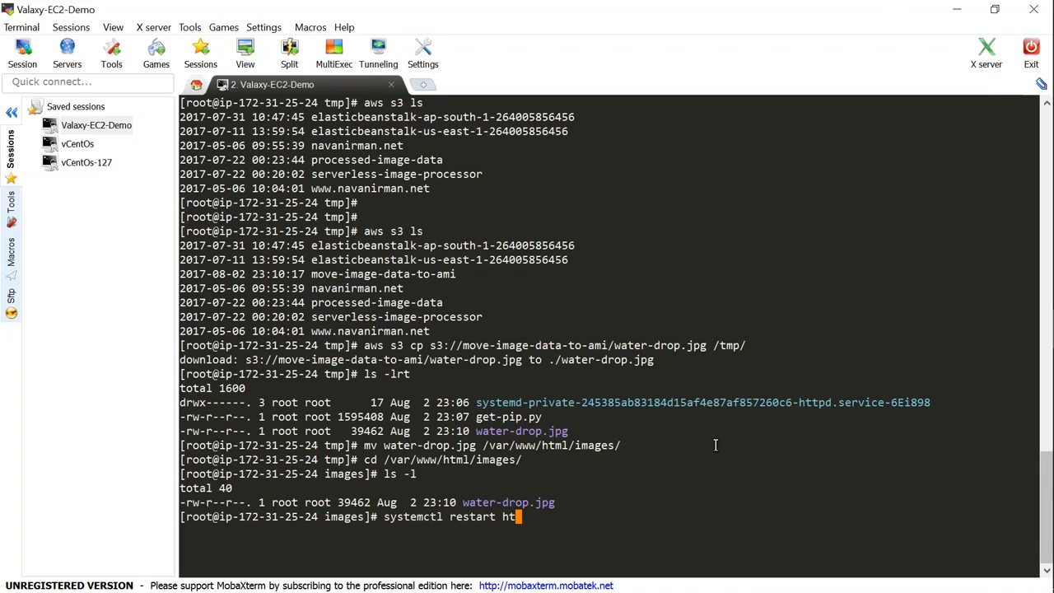
key(Return)
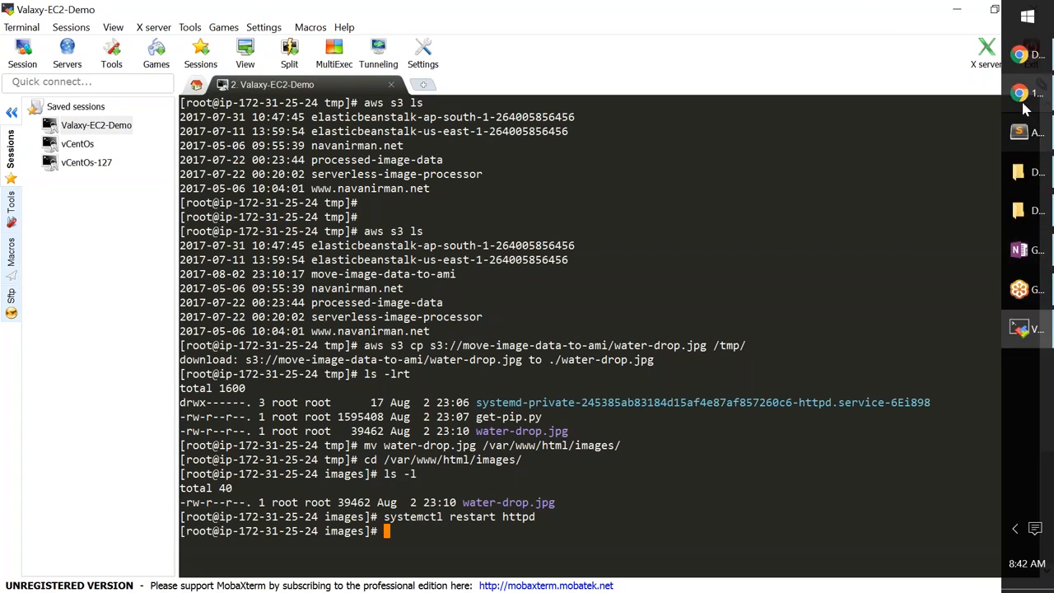
- Return to Chrome and recheck the demo web page by reloading it after the server restart
click(1021, 95)
click(61, 40)
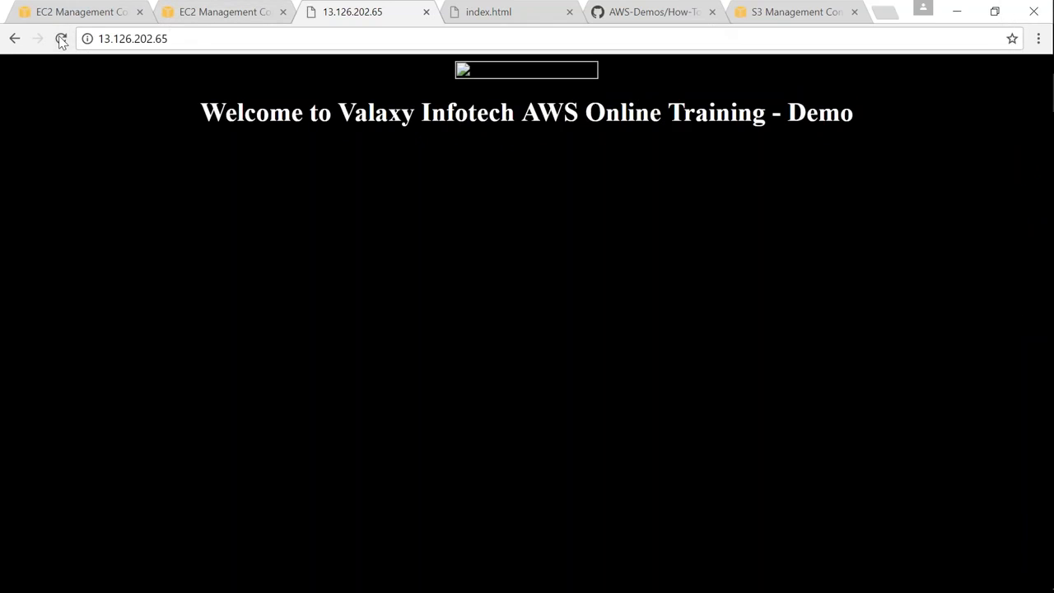
click(61, 40)
- Return to the EC2 Instances tab, look at the instance's available actions, and open the AMIs page in a new tab
key(ctrl+shift+Tab)
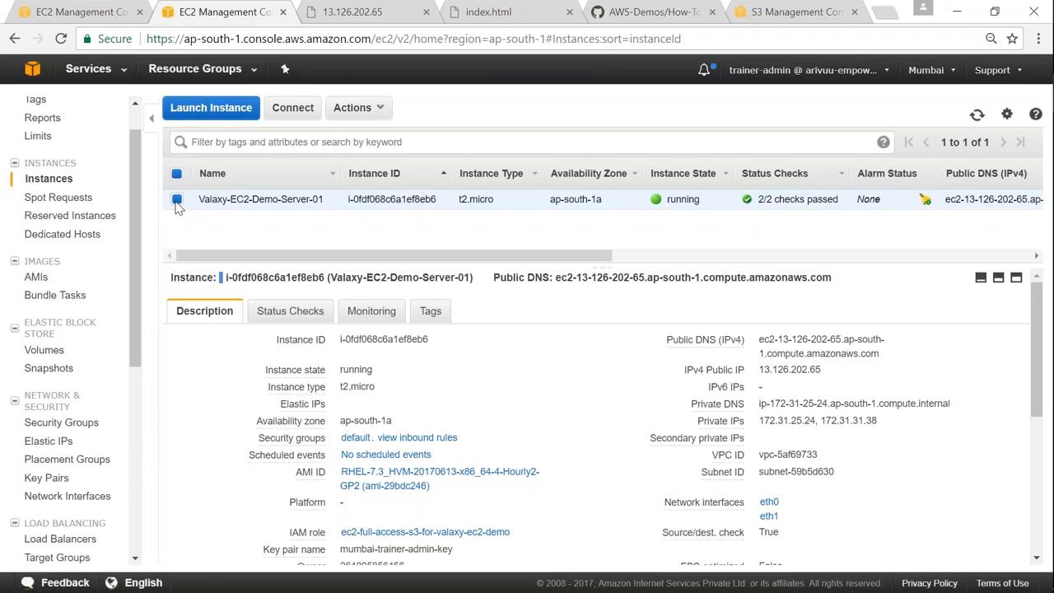
click(364, 114)
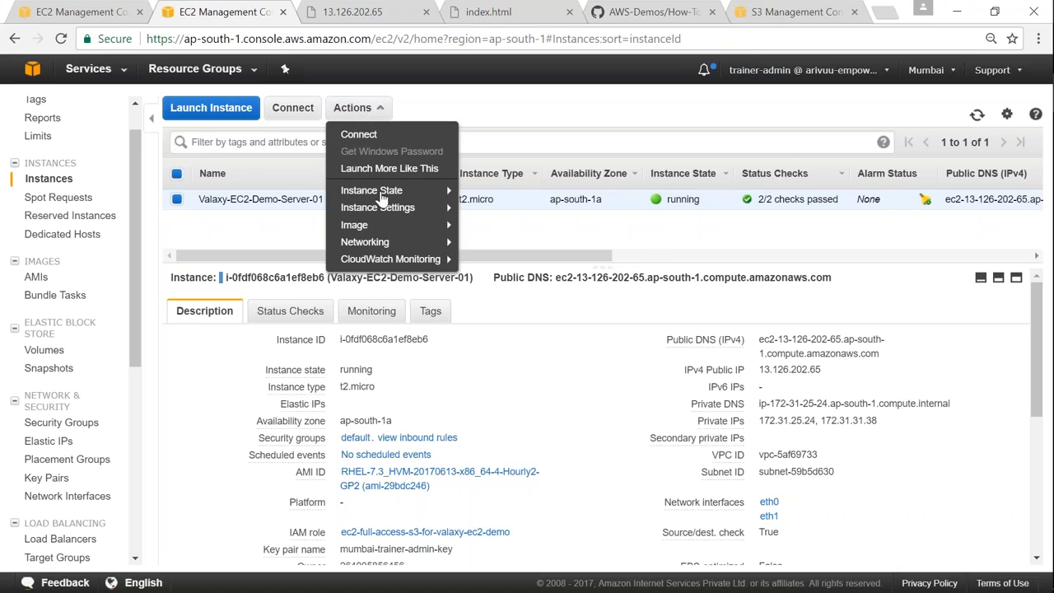
mouse_move(359, 228)
middle_click(45, 280)
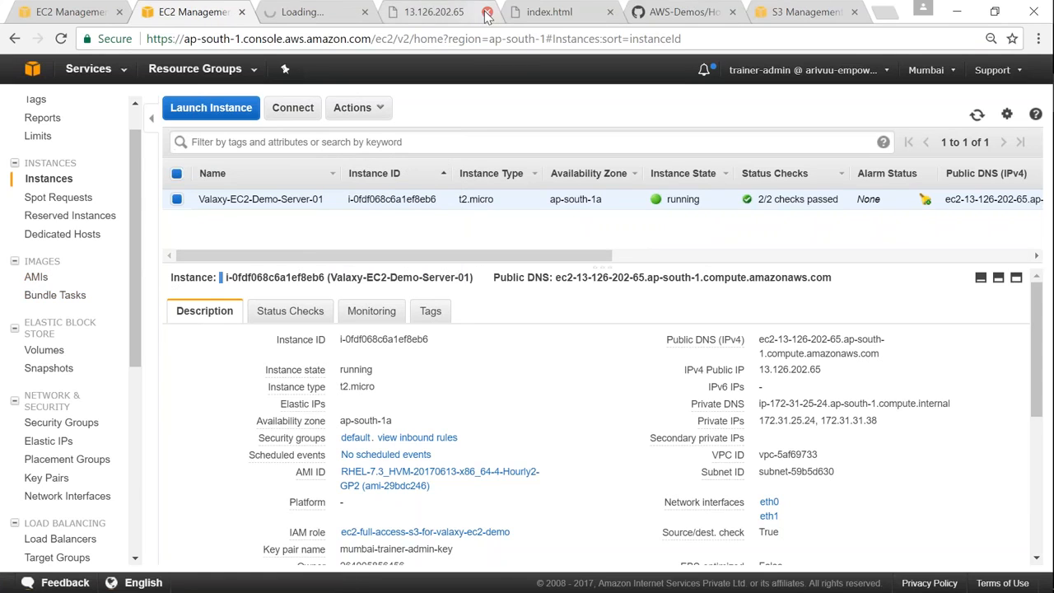
- Close the demo page, index.html, GitHub, S3 and extra EC2 console tabs, and show the AMIs page
click(487, 13)
click(487, 12)
click(487, 12)
click(487, 13)
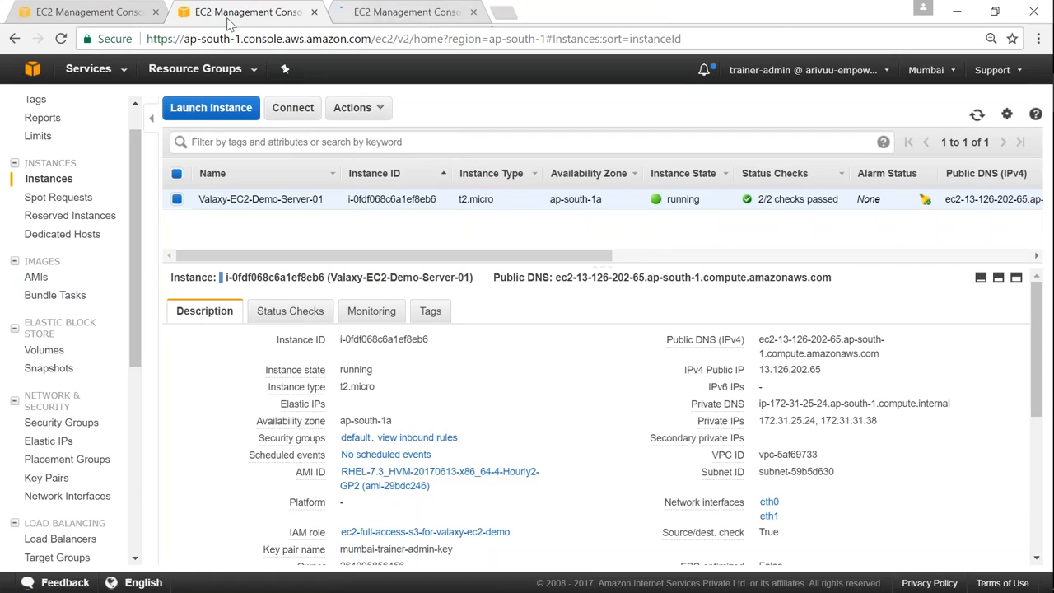
click(156, 12)
click(214, 12)
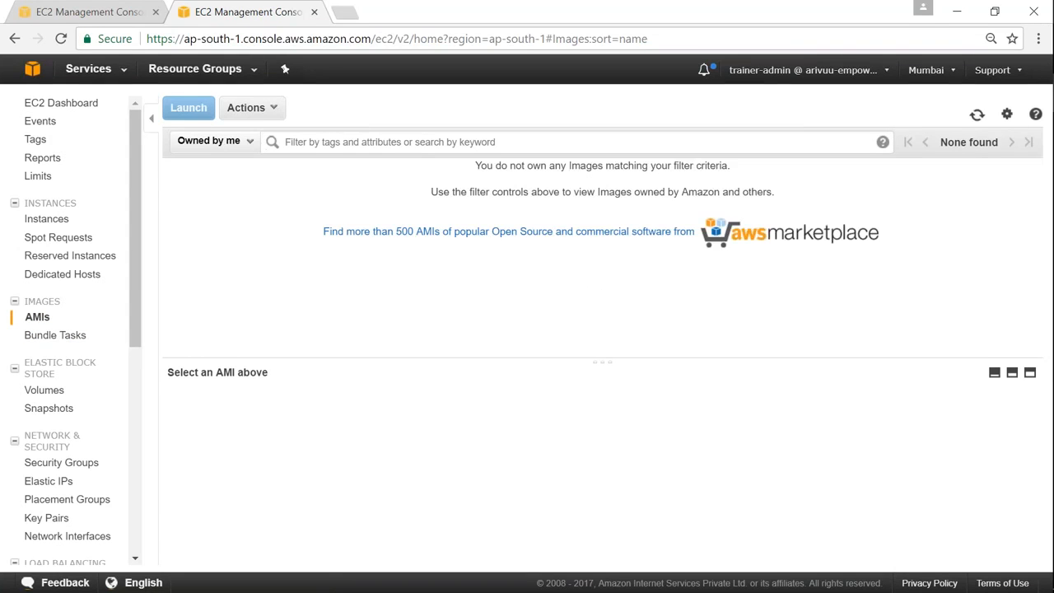
- Start creating an image from Valaxy-EC2-Demo-Server-01, using valaxy-pre-configured-web-server-ami-demo as both the image name and description
click(89, 12)
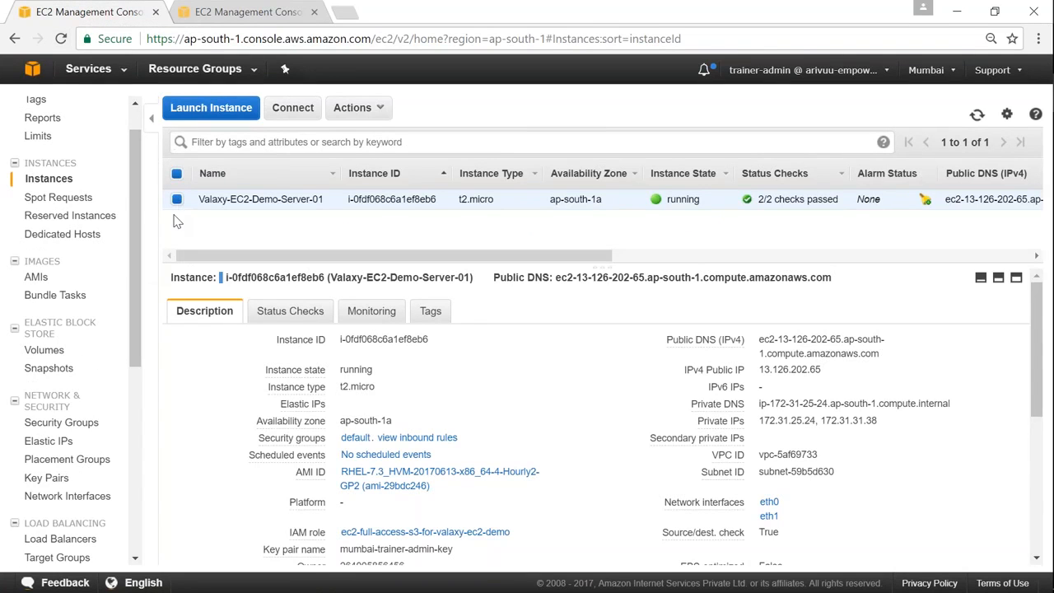
click(356, 112)
mouse_move(371, 233)
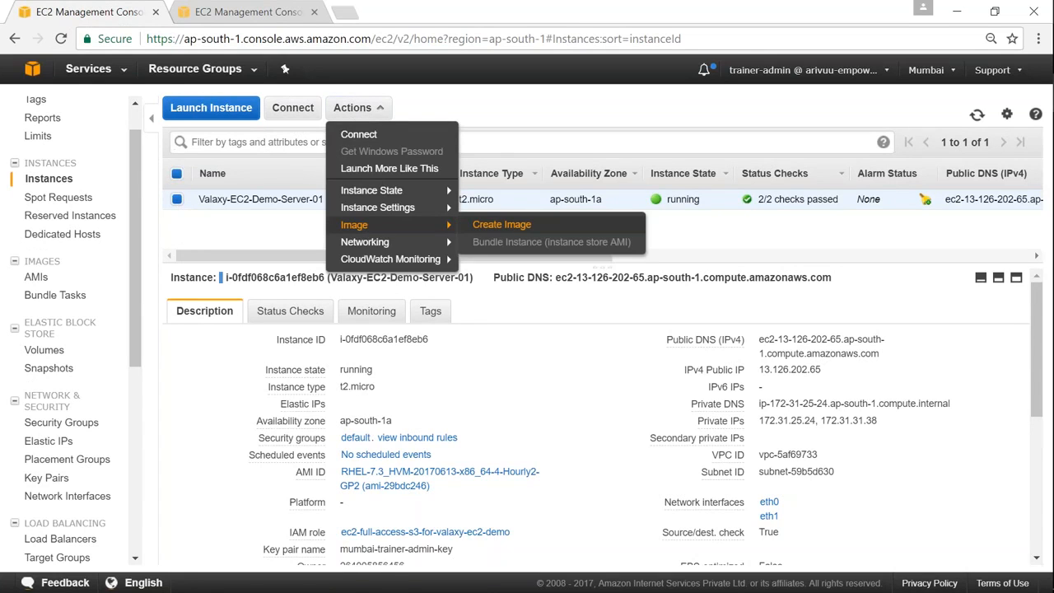
click(499, 225)
click(403, 207)
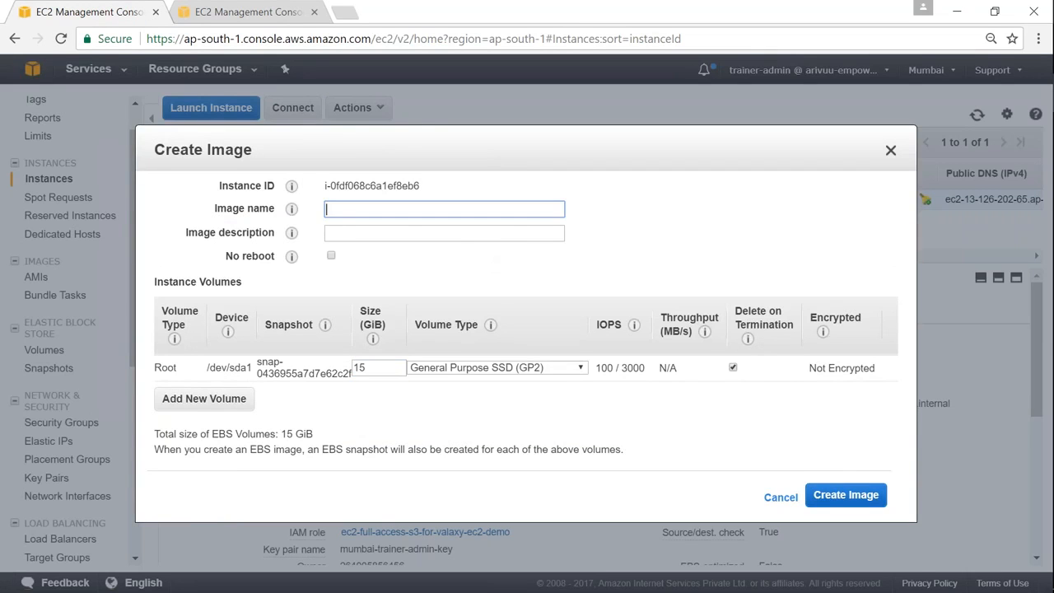
text(valaxy-pre-configured-we)
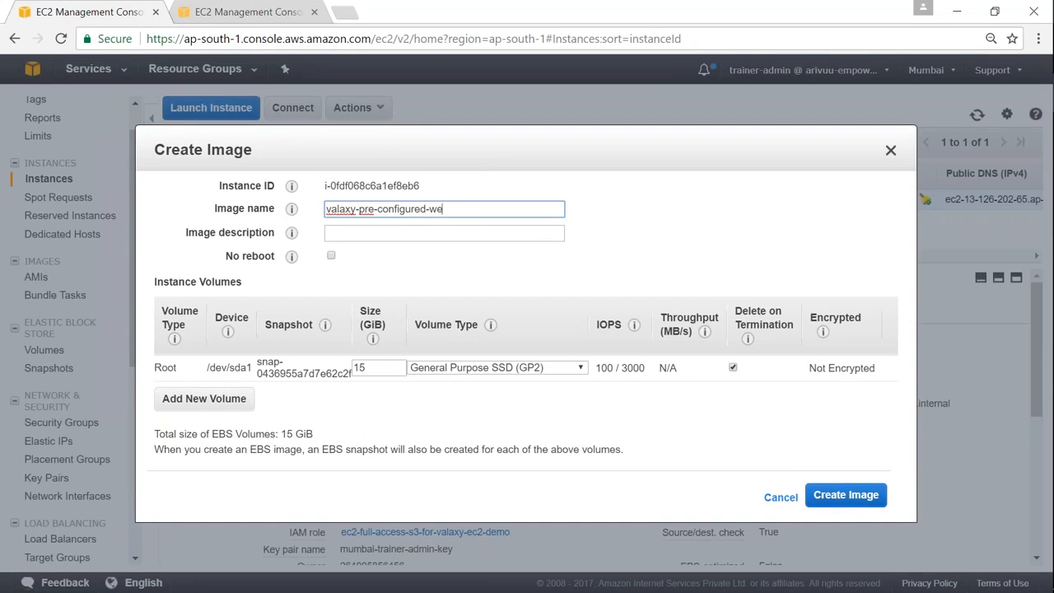
text(b-server-ami-demo)
key(ctrl+a)
key(ctrl+c)
key(Tab)
key(ctrl+v)
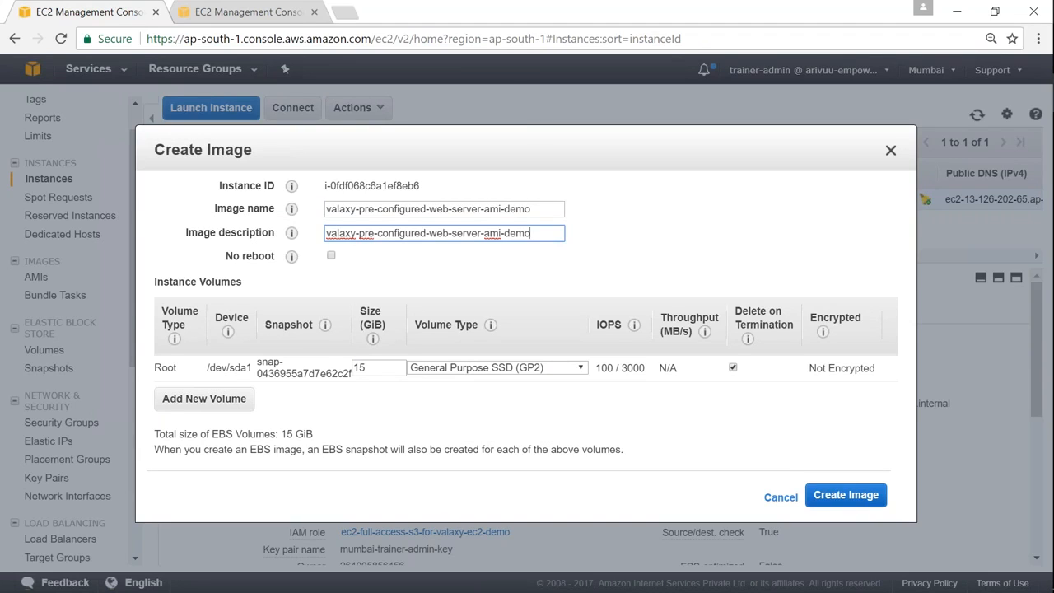
- Enable the No reboot option, review the volume size, submit the image creation and dismiss the confirmation
click(384, 282)
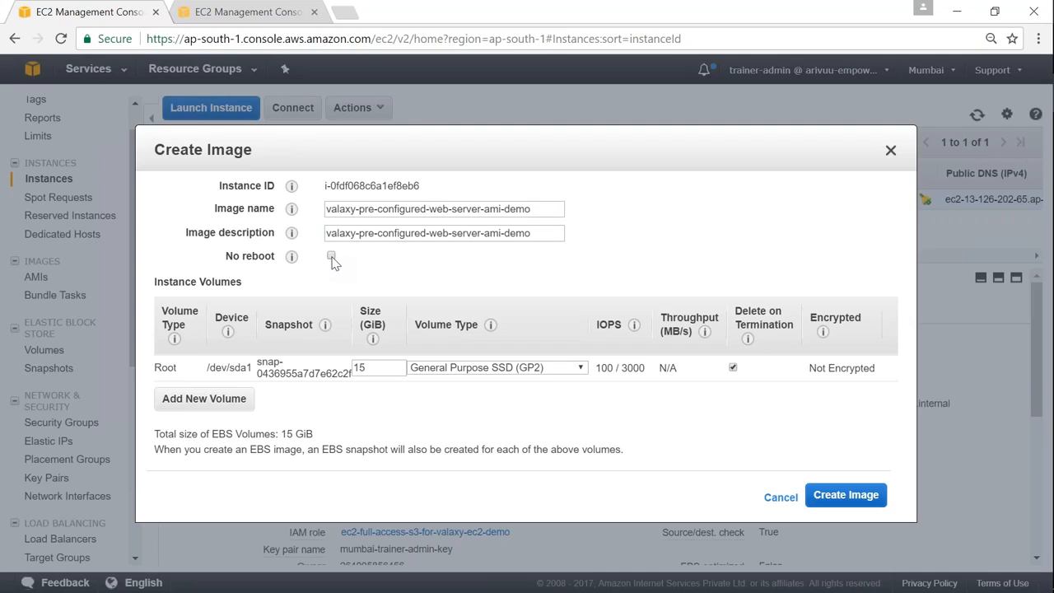
mouse_move(291, 258)
click(841, 496)
drag(282, 434, 309, 437)
click(316, 443)
drag(281, 434, 317, 437)
click(391, 372)
drag(282, 434, 311, 441)
click(489, 441)
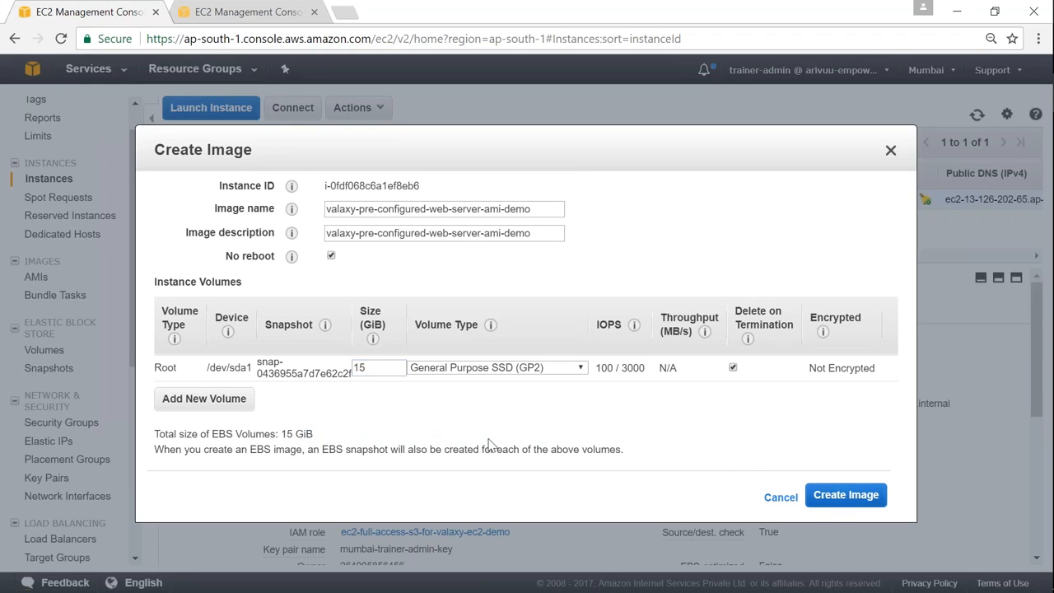
click(846, 494)
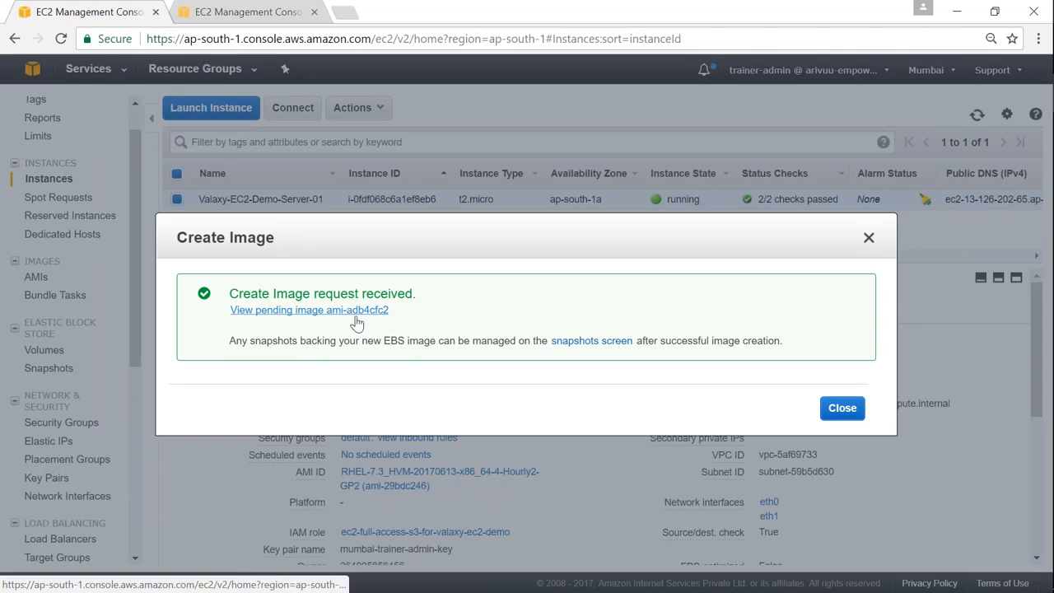
click(842, 408)
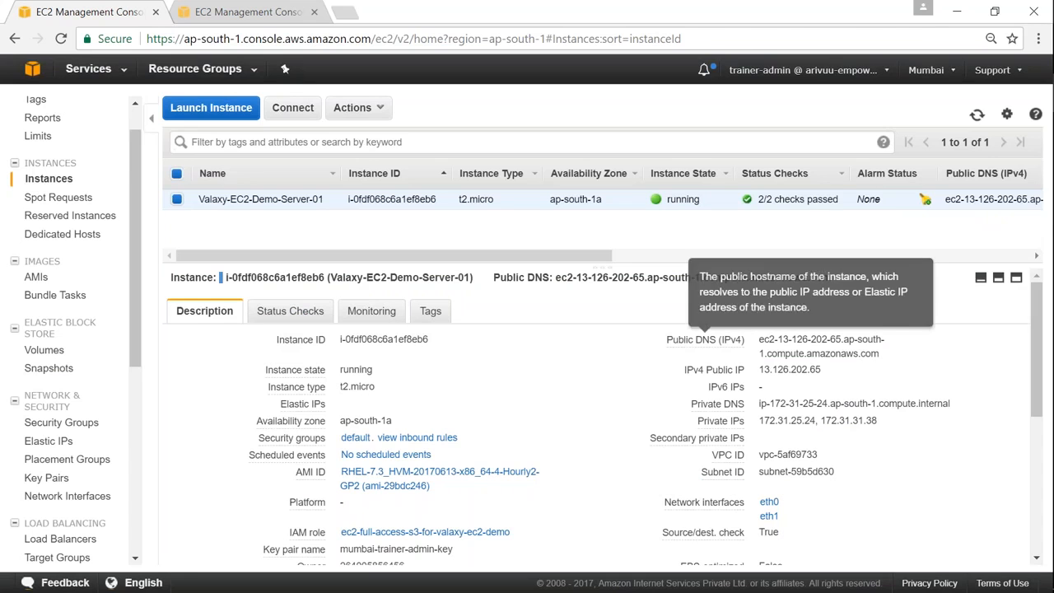
- Return to the AMIs page, refresh the list and check the new image's visibility and status
click(224, 14)
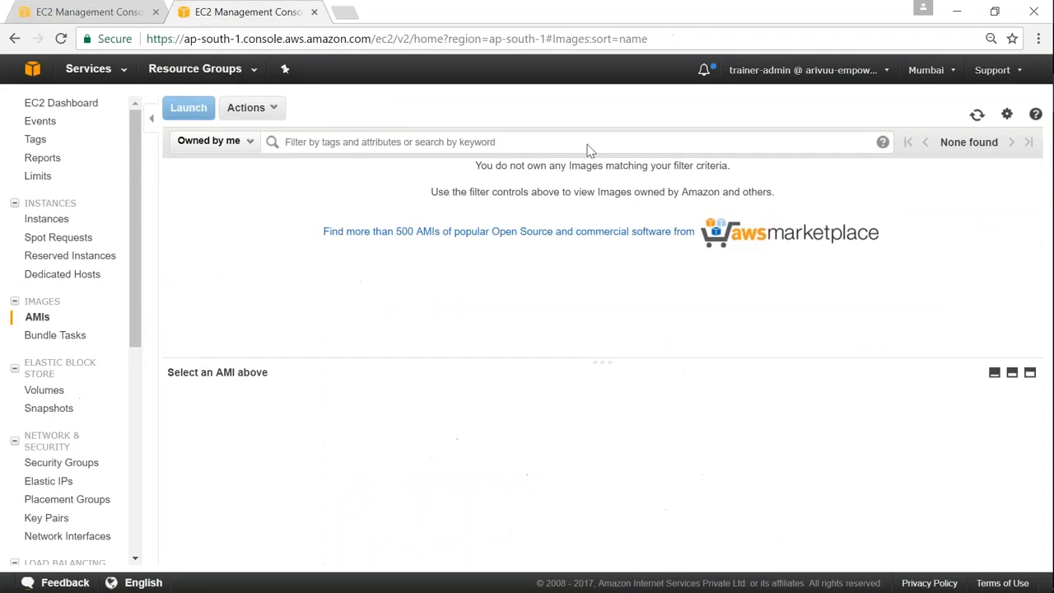
click(980, 115)
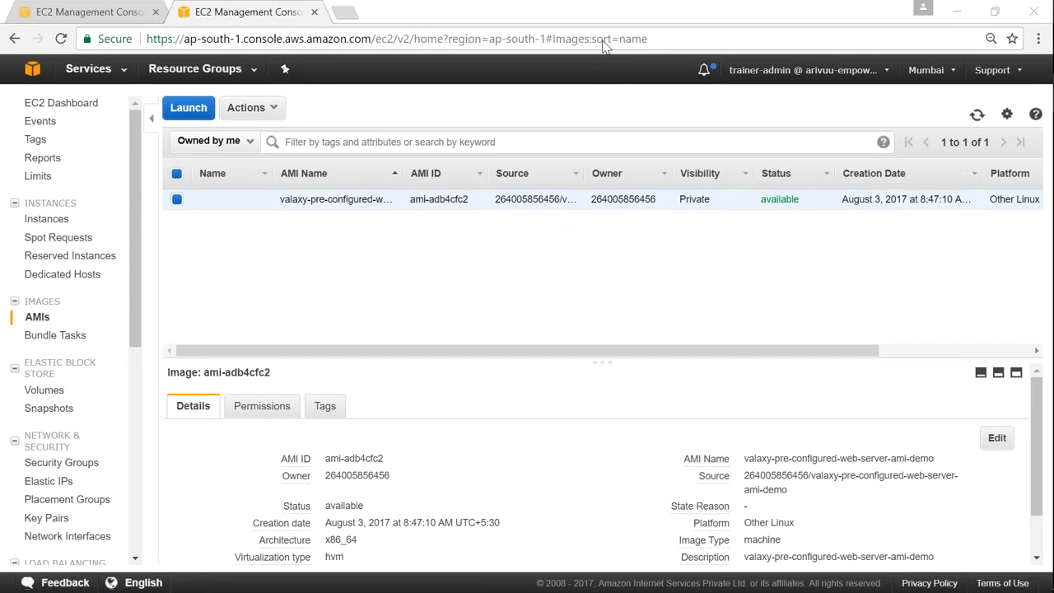
double_click(695, 200)
double_click(774, 201)
drag(725, 349, 956, 346)
drag(817, 354, 486, 354)
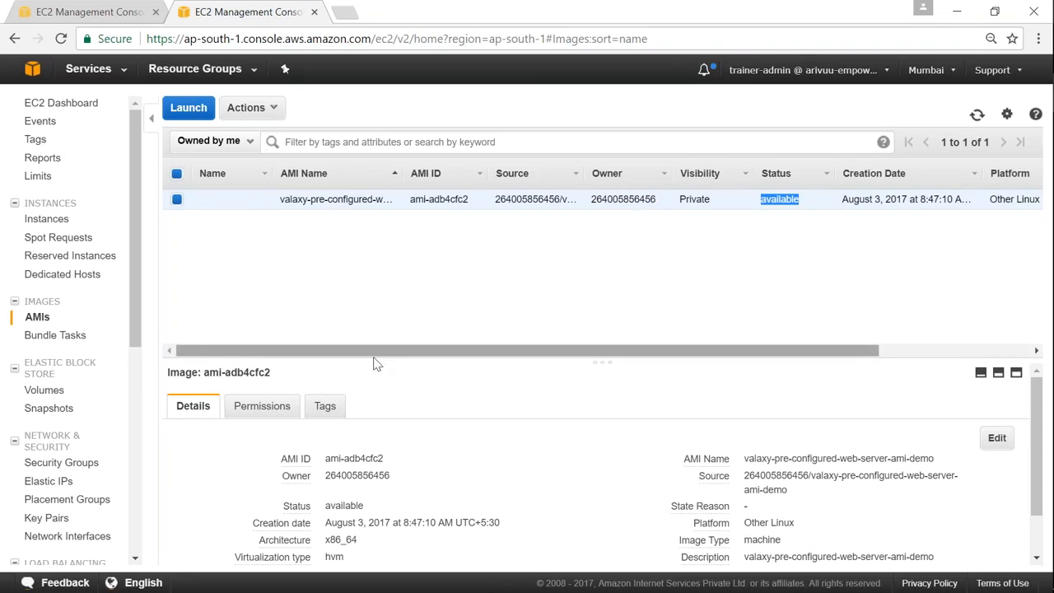
- Tag the new AMI with key Name and value valaxy-ami-demo, and widen the Name column to show it fully
drag(373, 359, 387, 276)
click(321, 320)
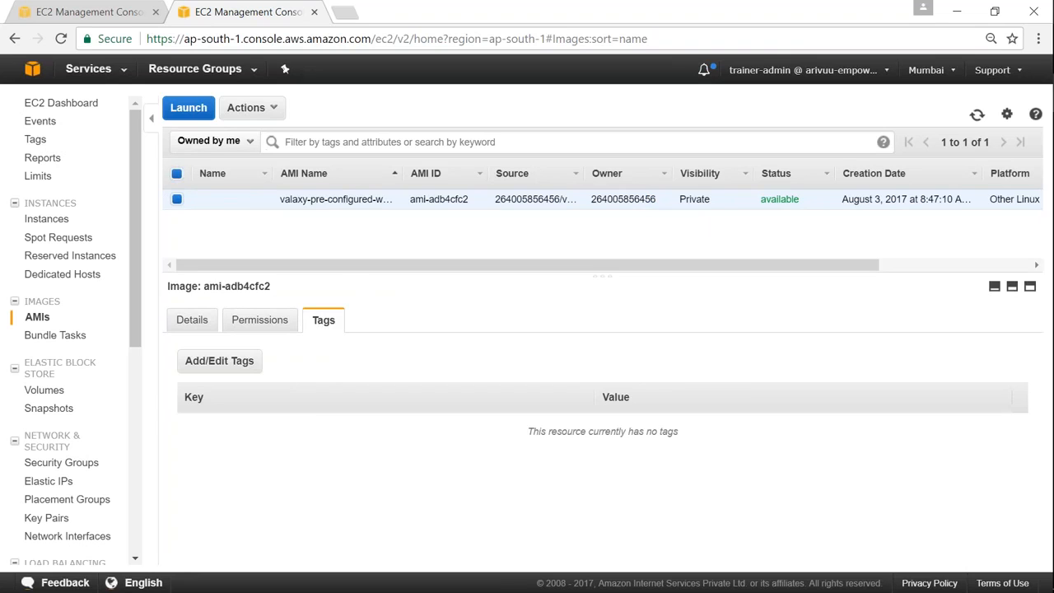
drag(301, 201, 381, 205)
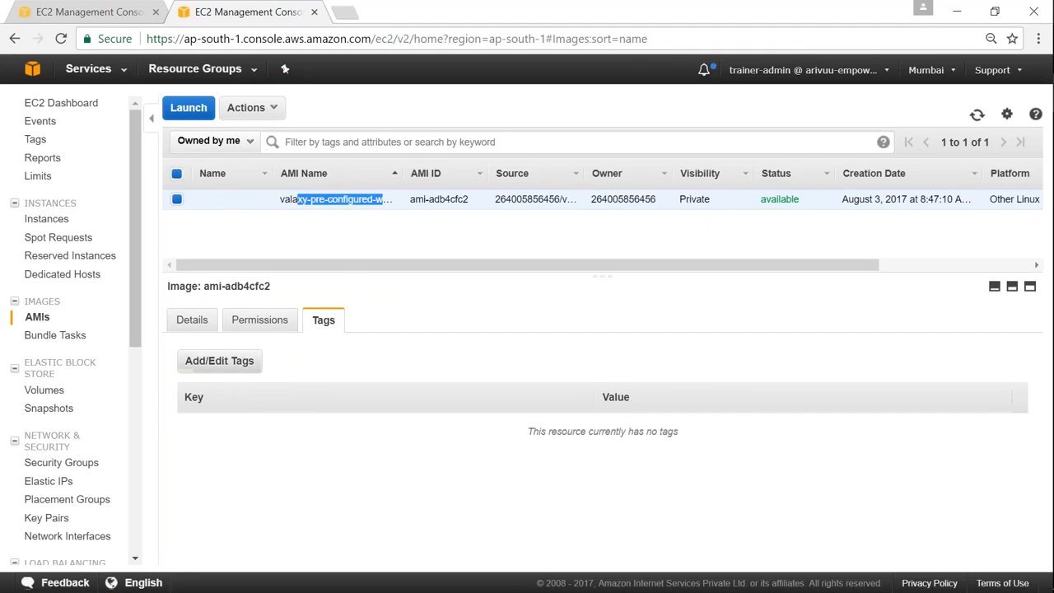
click(239, 364)
click(370, 312)
text(Name)
key(Tab)
text(Amaz)
key(BackSpace)
key(BackSpace)
text(i-for-)
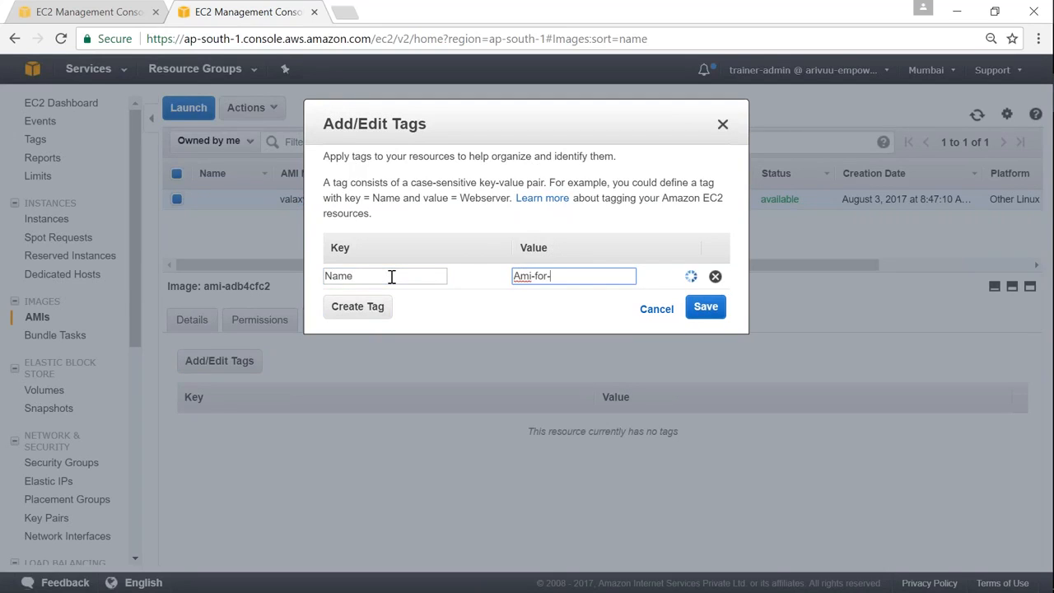
text(valaxy-ec2-)
key(BackSpace)
key(BackSpace)
key(BackSpace)
key(BackSpace)
key(BackSpace)
key(BackSpace)
key(BackSpace)
key(BackSpace)
key(BackSpace)
key(BackSpace)
key(BackSpace)
key(BackSpace)
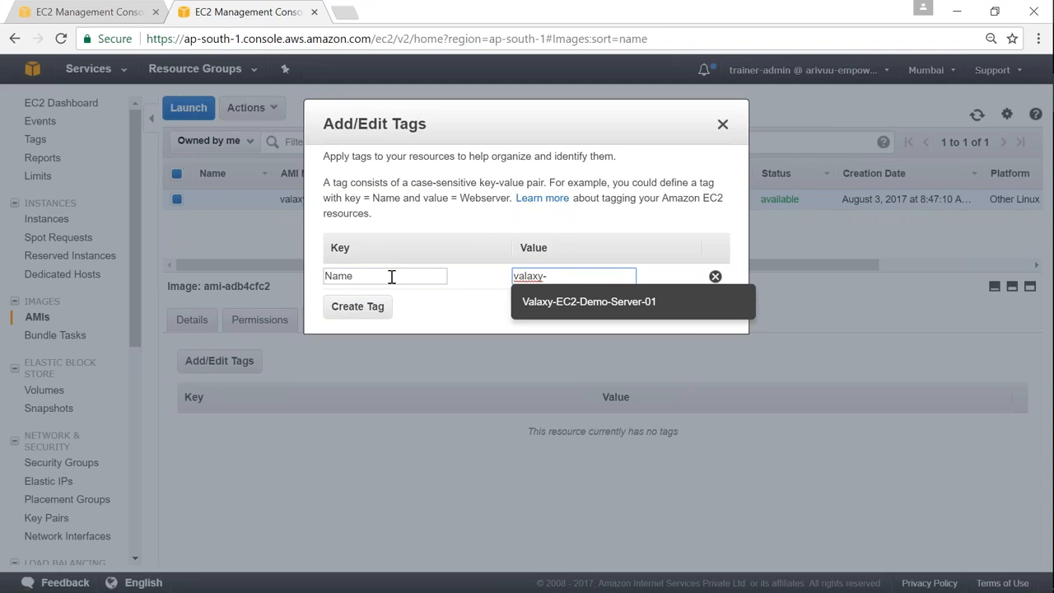
text(ami-demo)
click(706, 307)
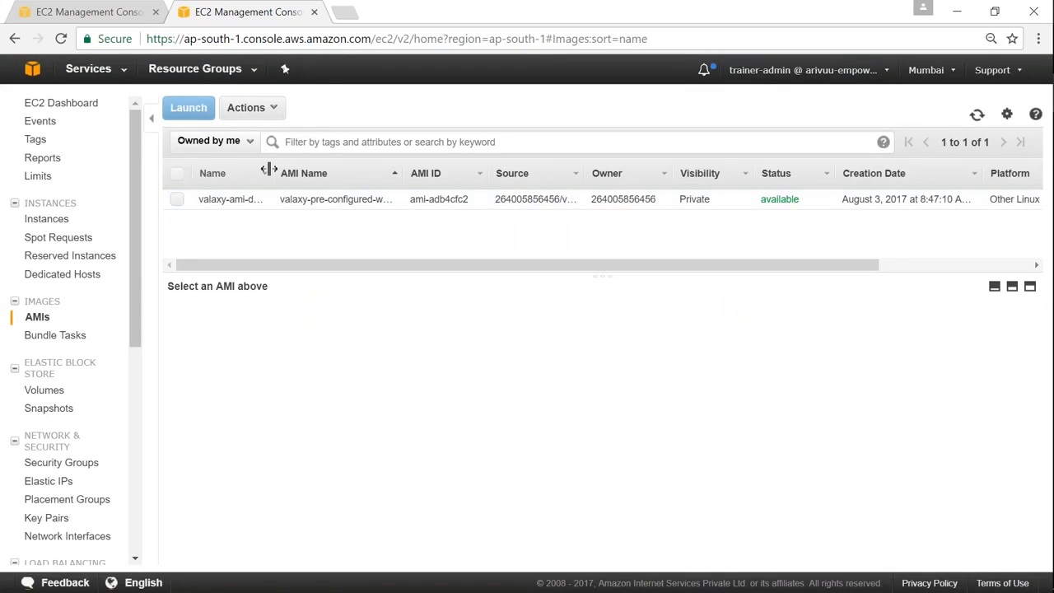
drag(271, 170, 307, 169)
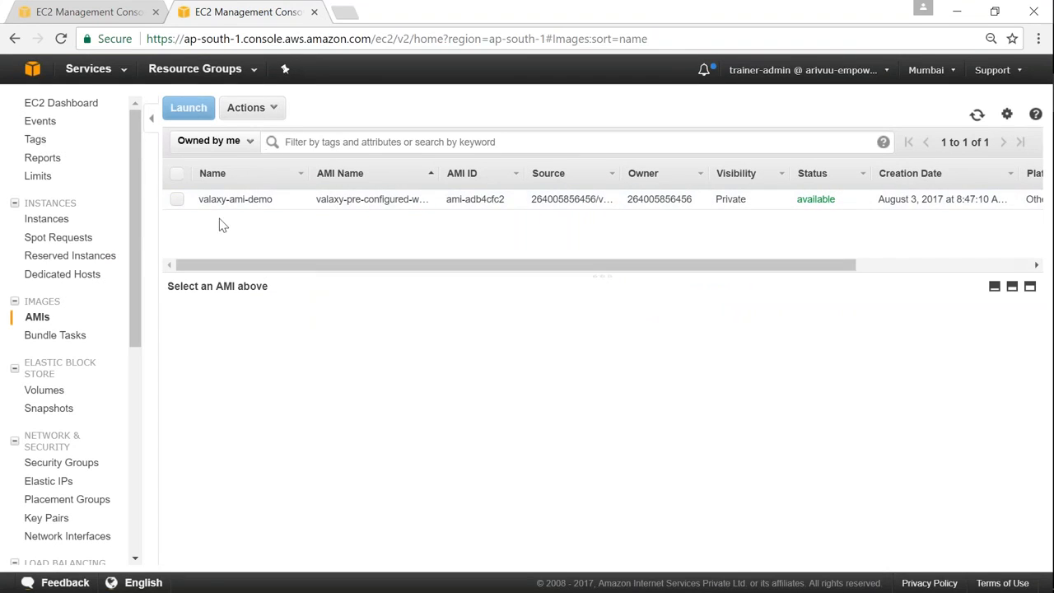
- Change the image permissions of valaxy-ami-demo to Public and save them
click(177, 200)
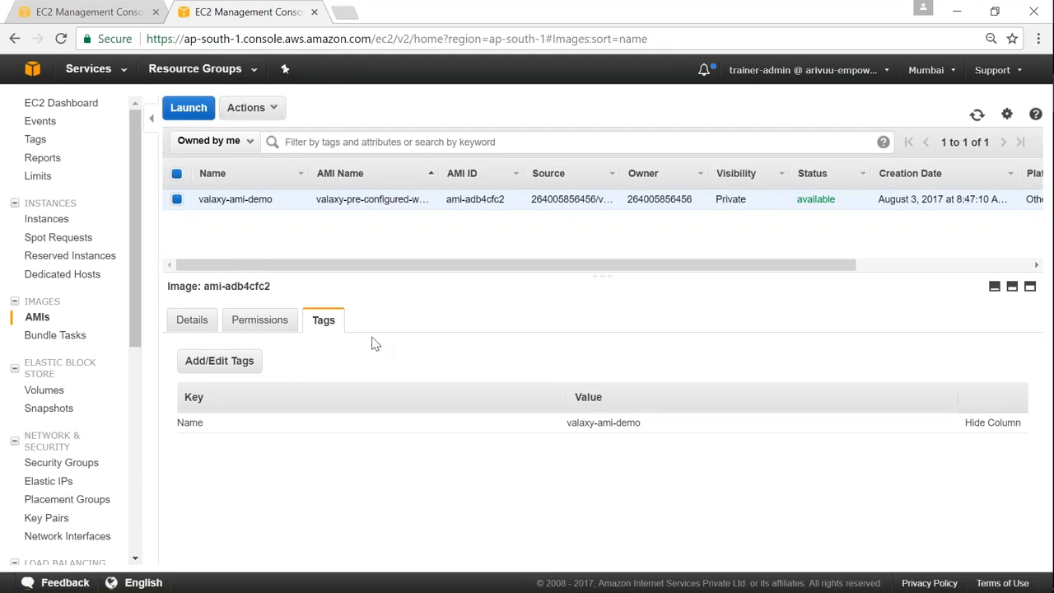
click(260, 322)
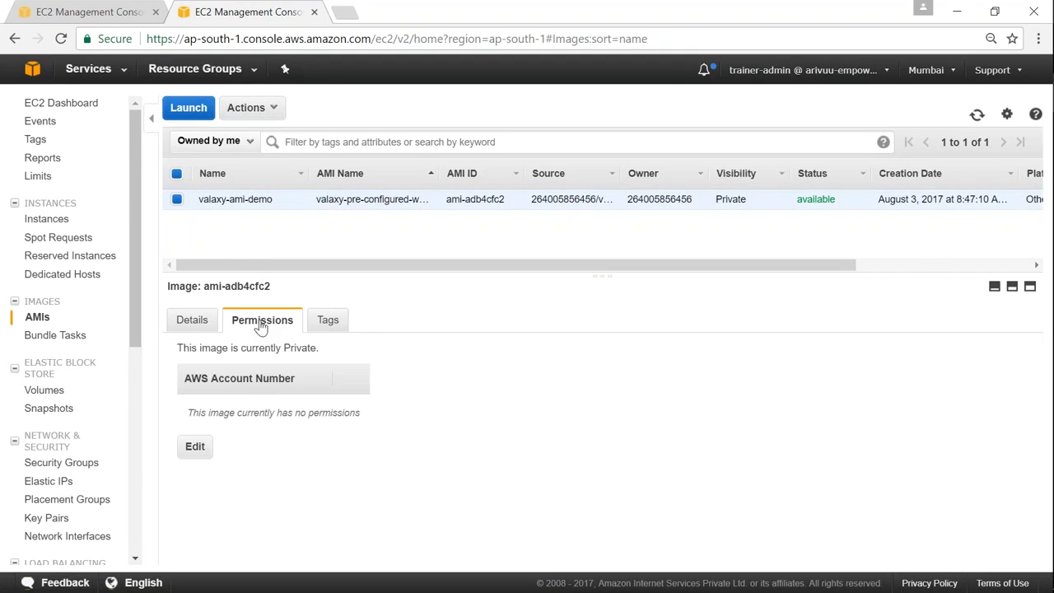
click(196, 450)
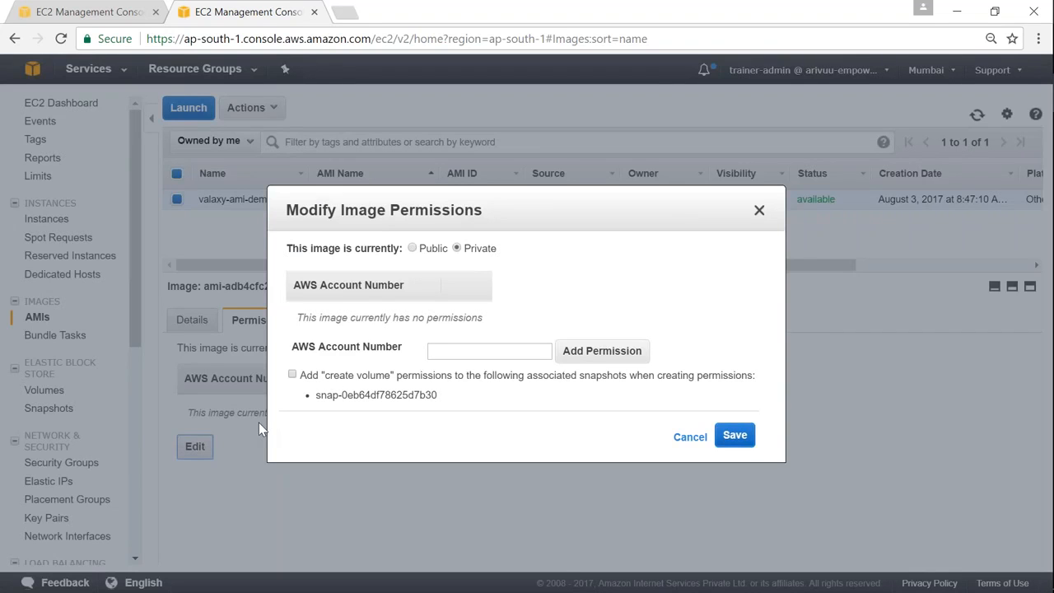
click(412, 249)
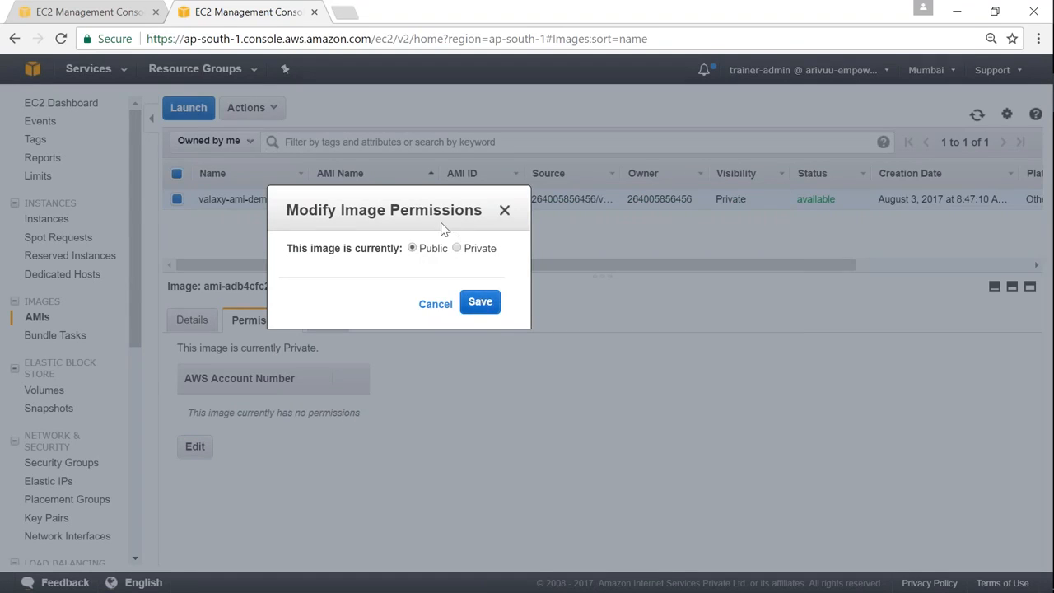
drag(430, 207, 550, 285)
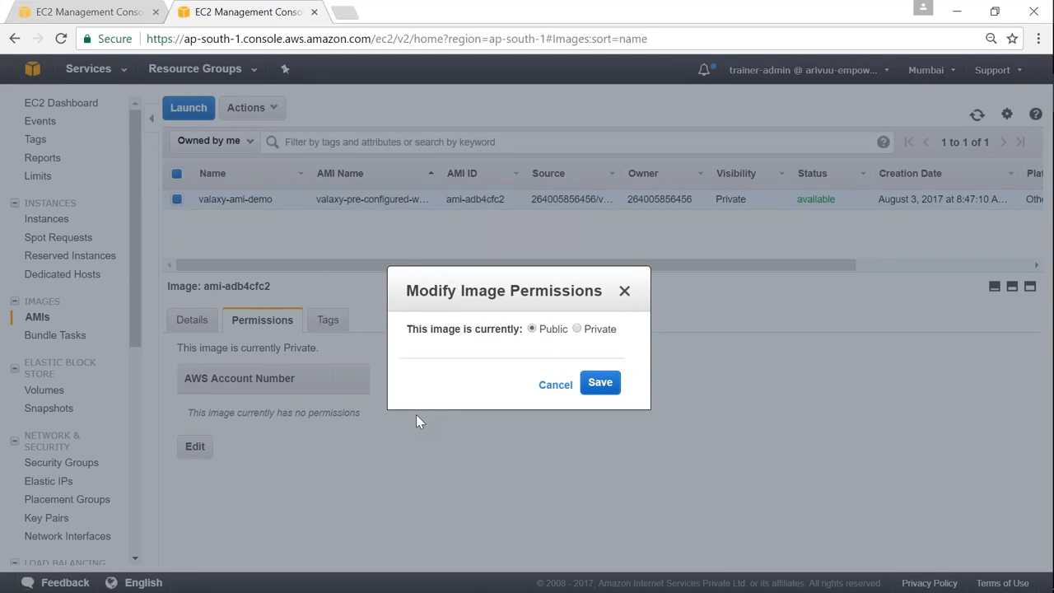
click(596, 388)
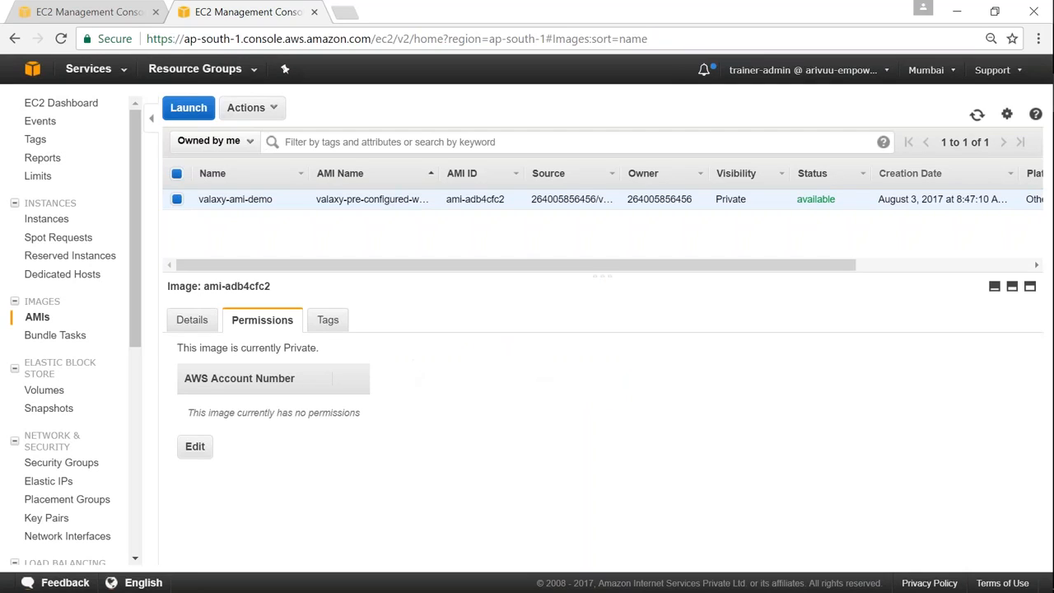
- Refresh the AMIs list and check the image's permission setting against its Visibility entry
click(977, 115)
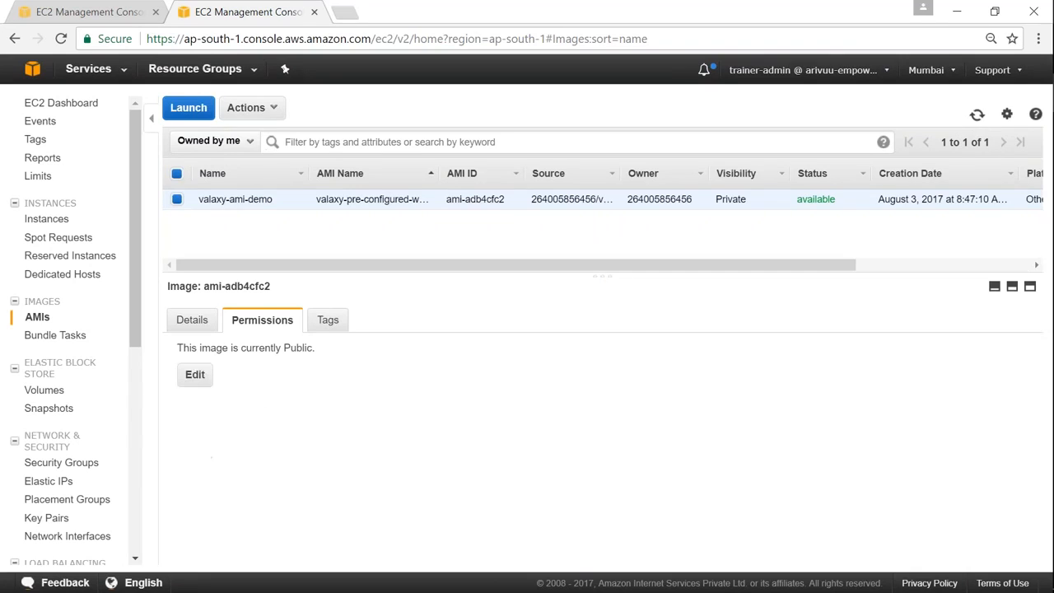
drag(183, 348, 293, 353)
click(293, 353)
drag(171, 286, 318, 353)
click(341, 370)
drag(203, 286, 271, 294)
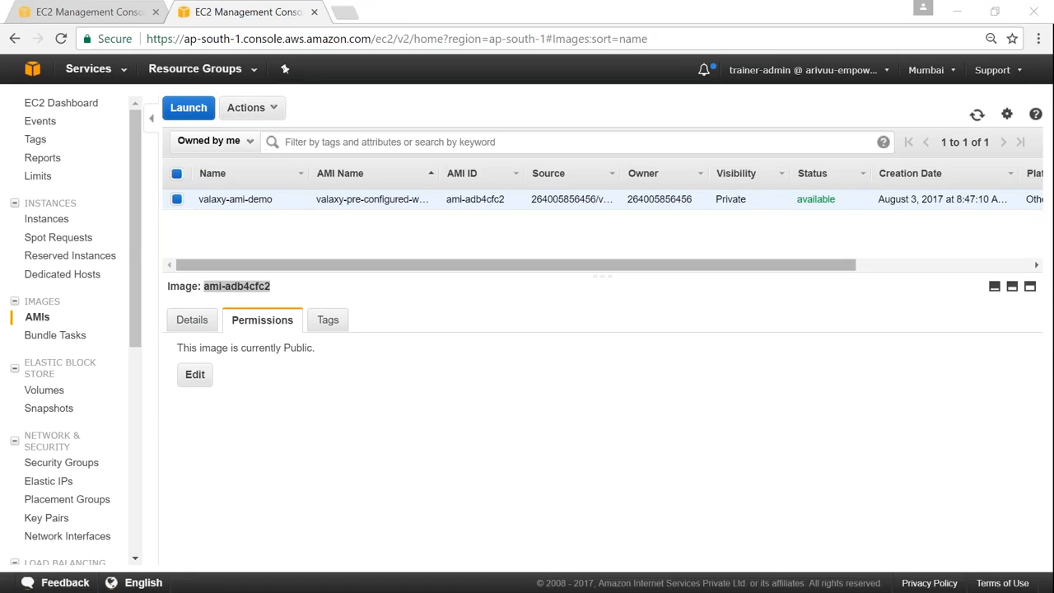
click(536, 265)
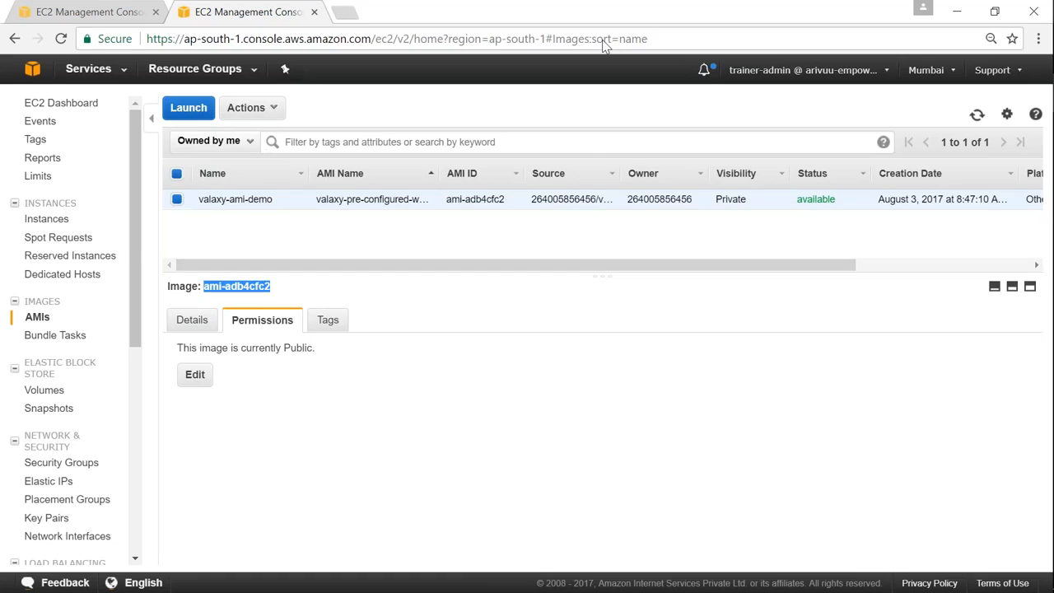
click(976, 117)
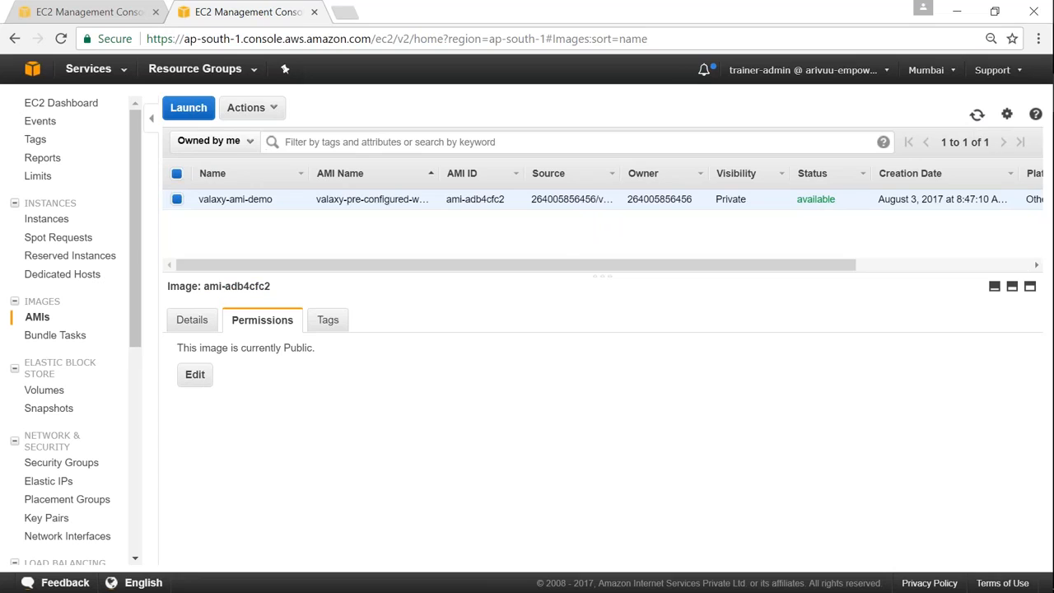
mouse_move(725, 273)
mouse_down()
mouse_move(914, 268)
mouse_move(725, 268)
mouse_up()
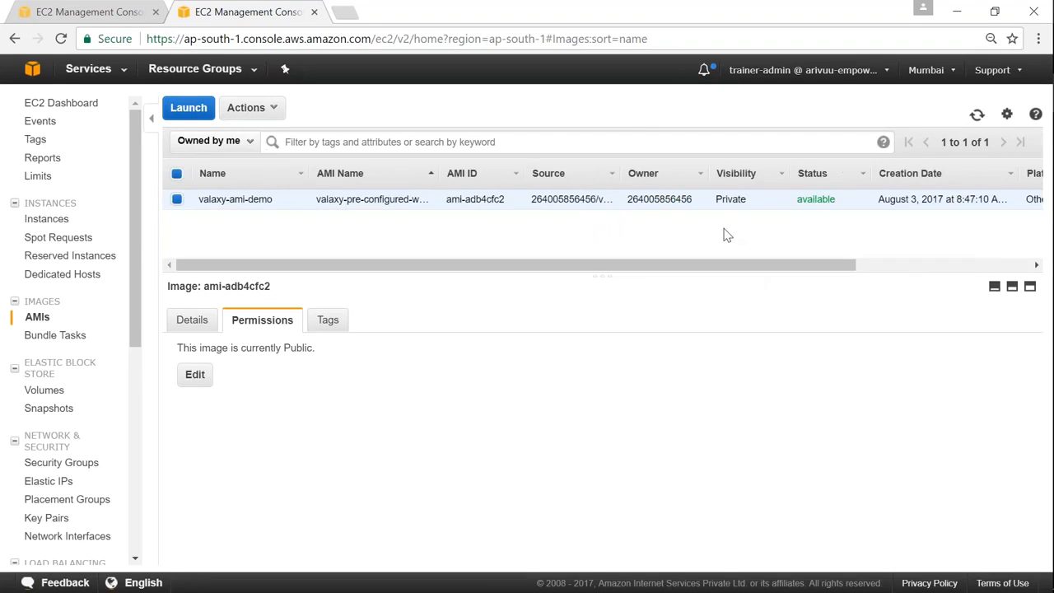
mouse_move(180, 349)
mouse_down()
mouse_move(315, 351)
mouse_move(165, 354)
mouse_up()
click(317, 352)
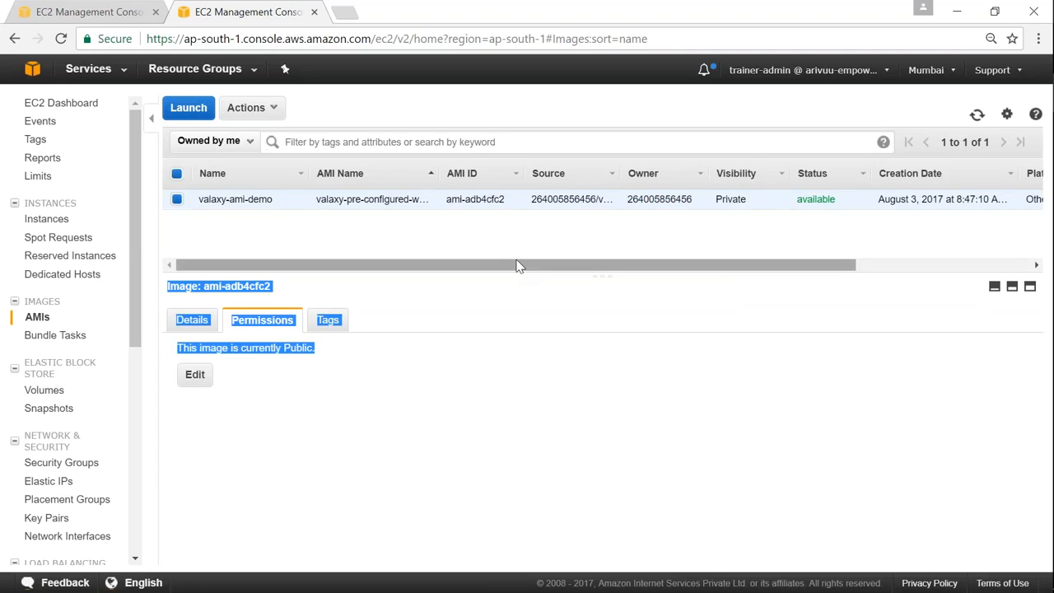
click(386, 237)
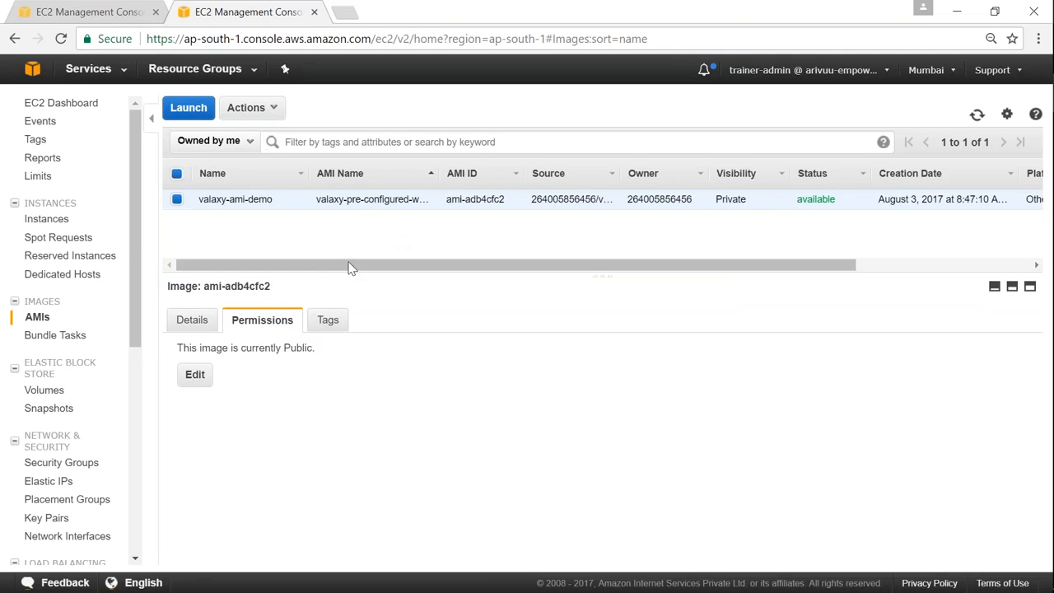
- Start launching an instance from valaxy-ami-demo, keep the t2.micro type and proceed to the instance details
click(267, 113)
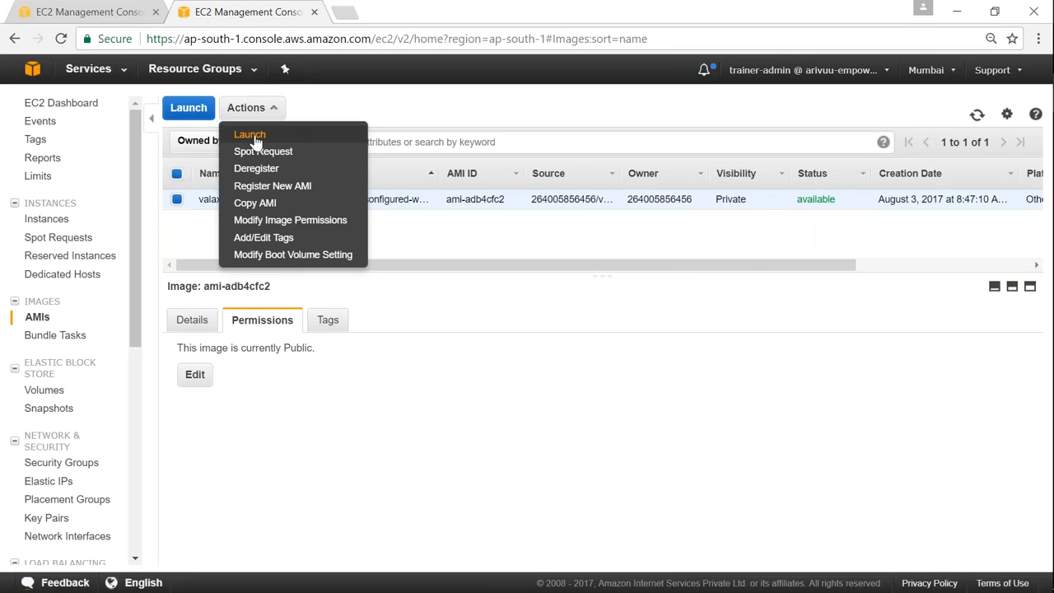
click(251, 136)
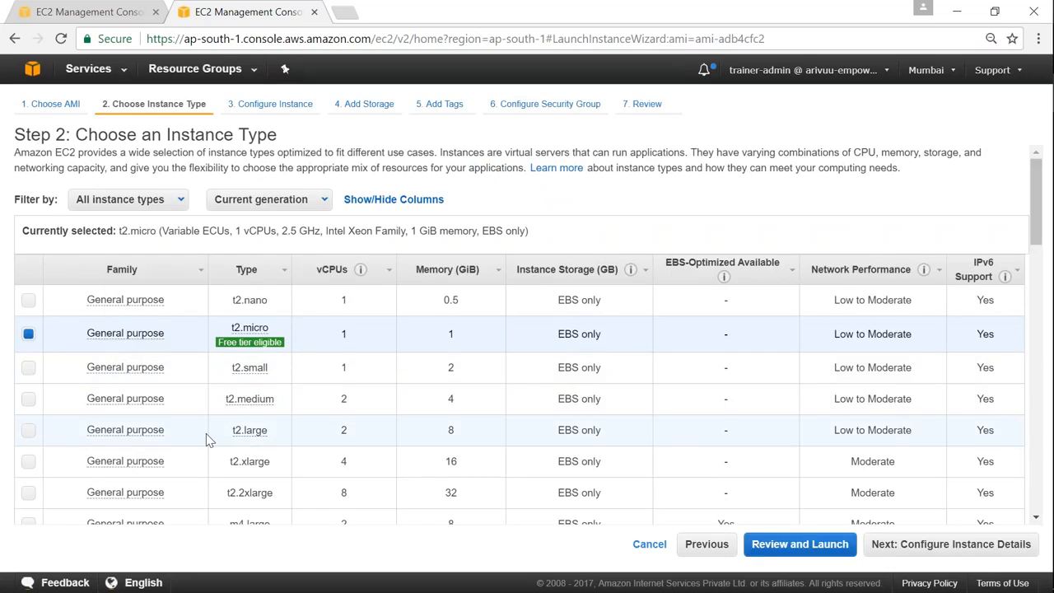
scroll(206, 433, down, 5)
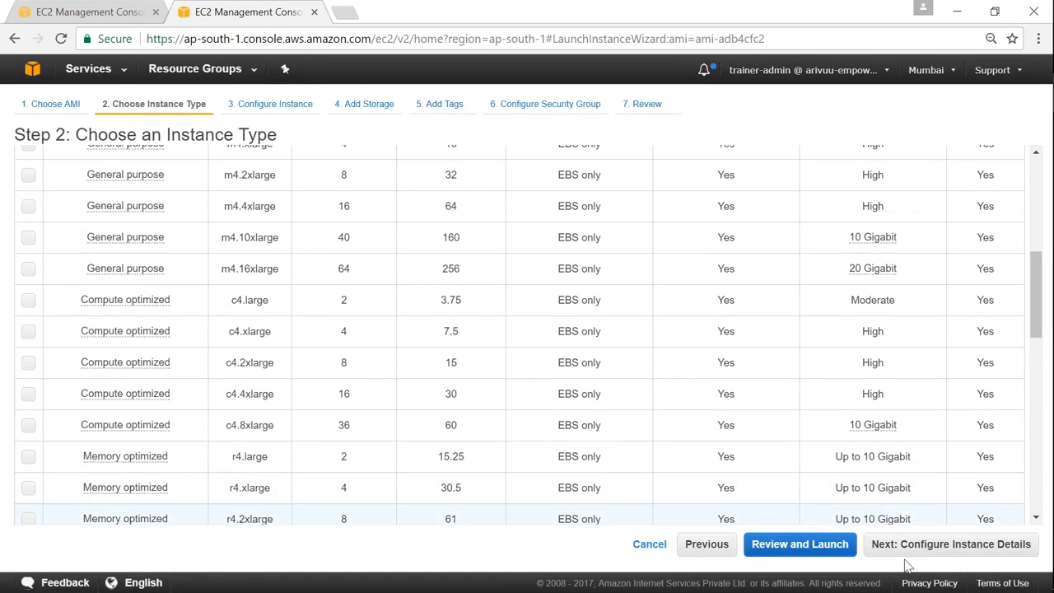
scroll(437, 411, up, 5)
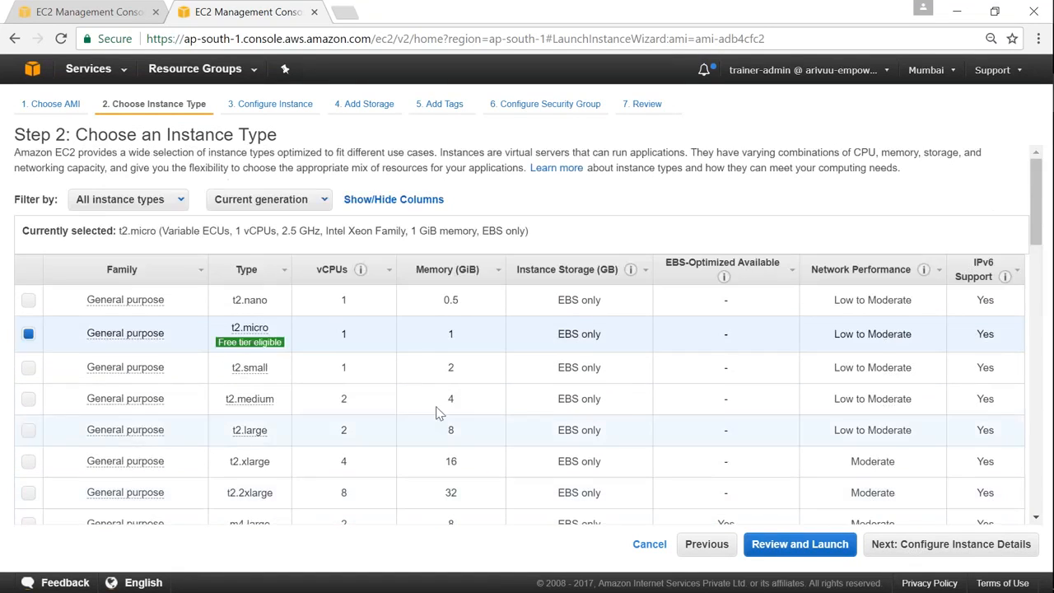
click(953, 544)
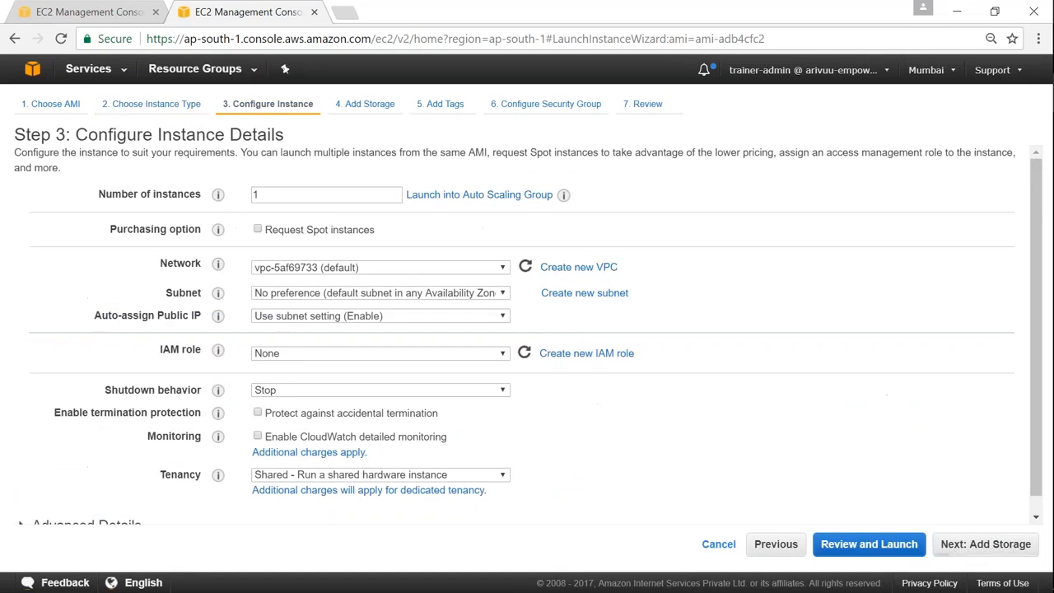
- Choose the subnet in ap-south-1b, the IAM role ec2-full-access-s3-for-valaxy-ec2-demo and Enable for auto-assigned public IP
click(445, 293)
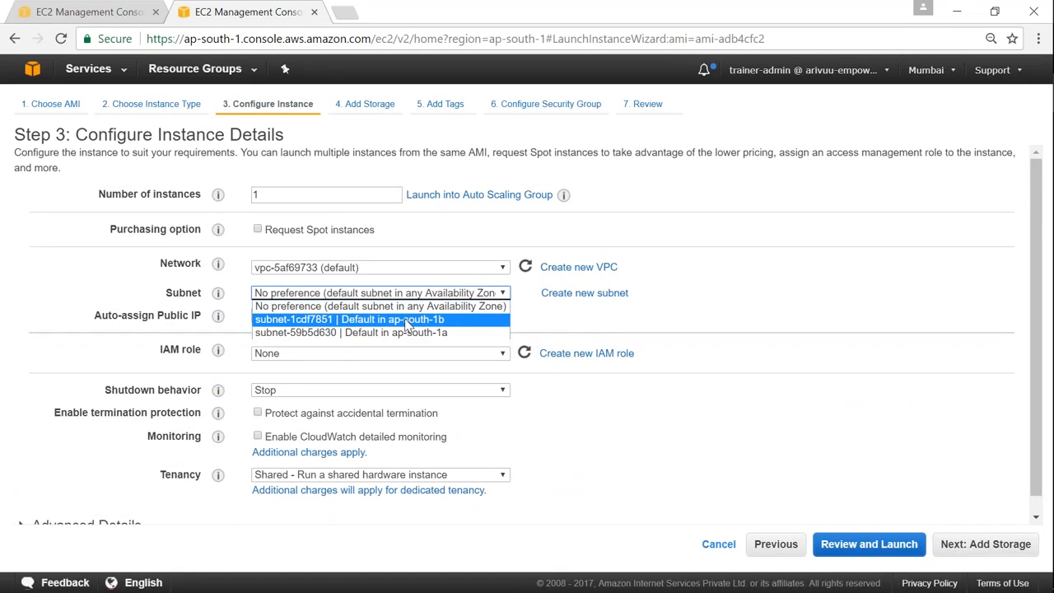
click(406, 320)
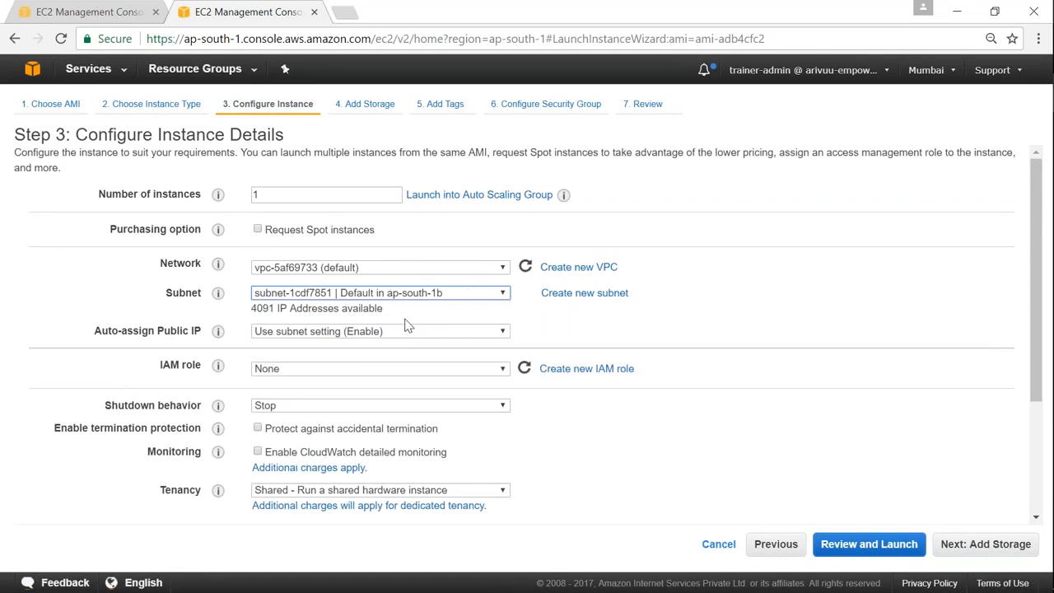
click(387, 369)
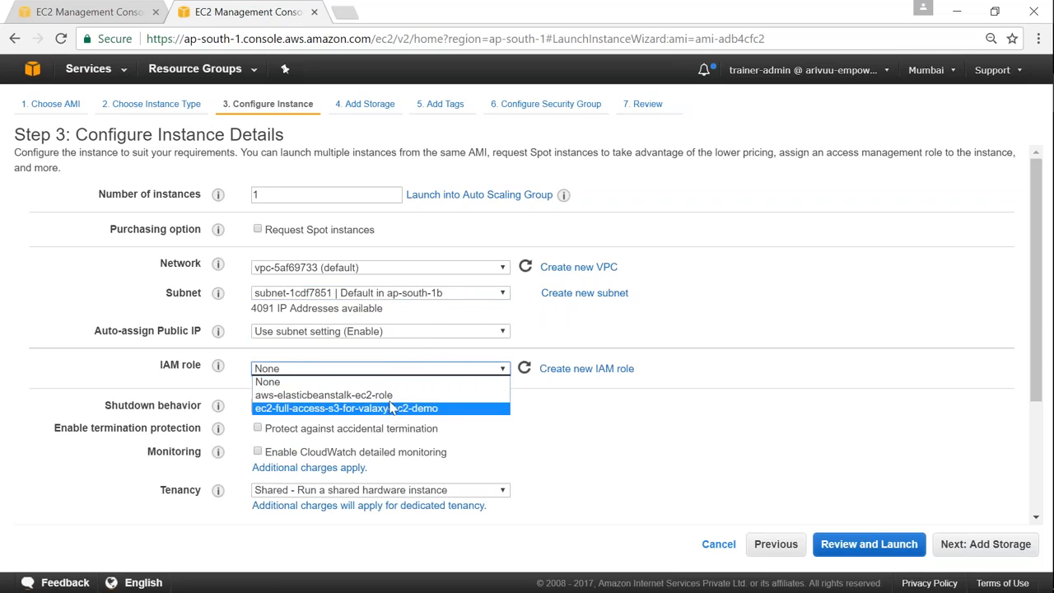
click(387, 407)
click(382, 332)
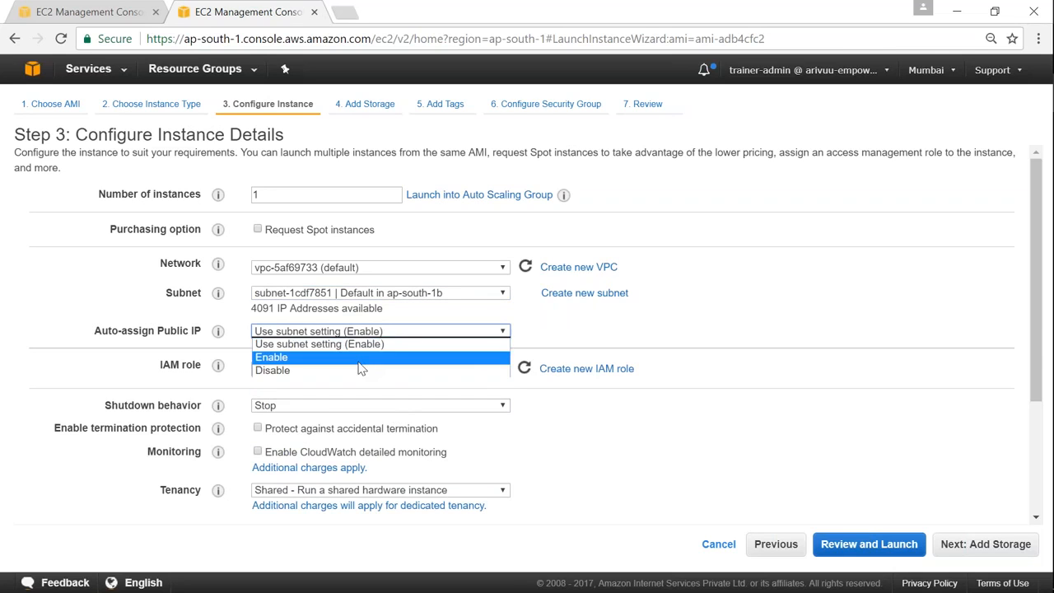
click(362, 358)
- Examine the user data option in the advanced instance details, leave it empty and collapse the section
scroll(645, 461, down, 3)
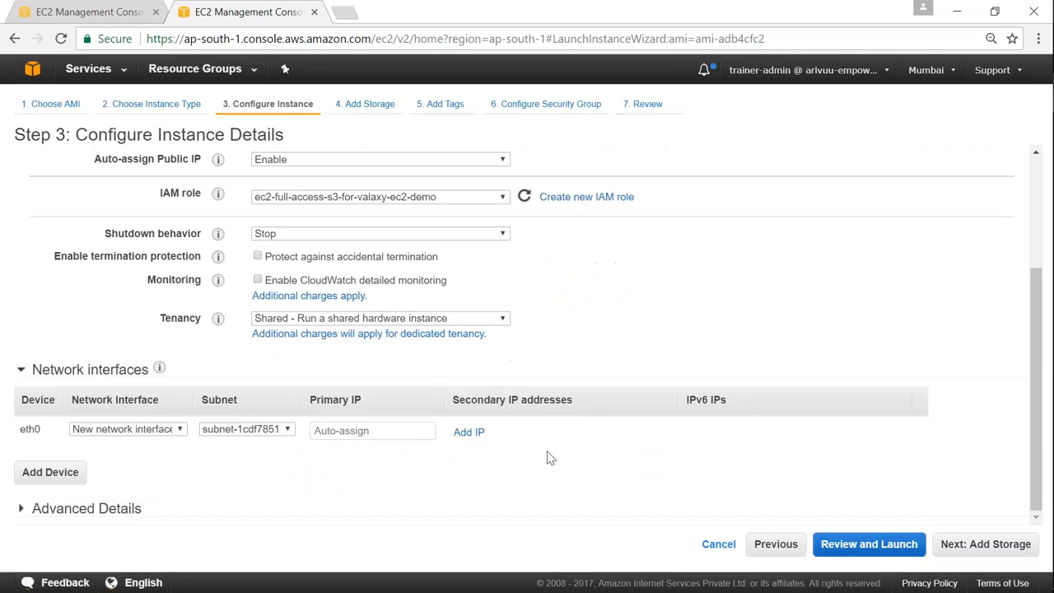
click(103, 510)
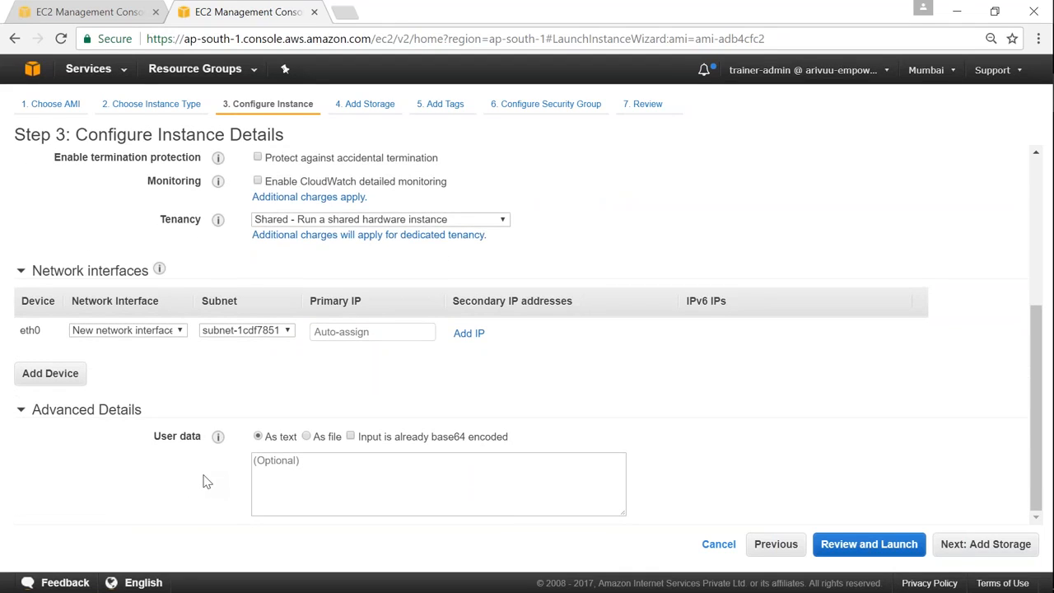
click(330, 472)
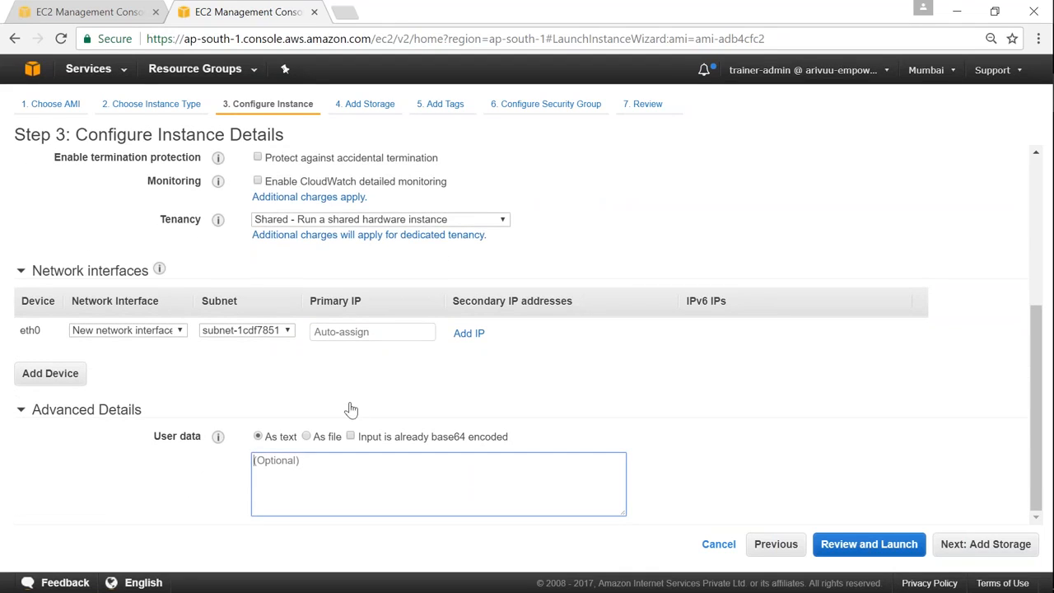
scroll(363, 414, up, 1)
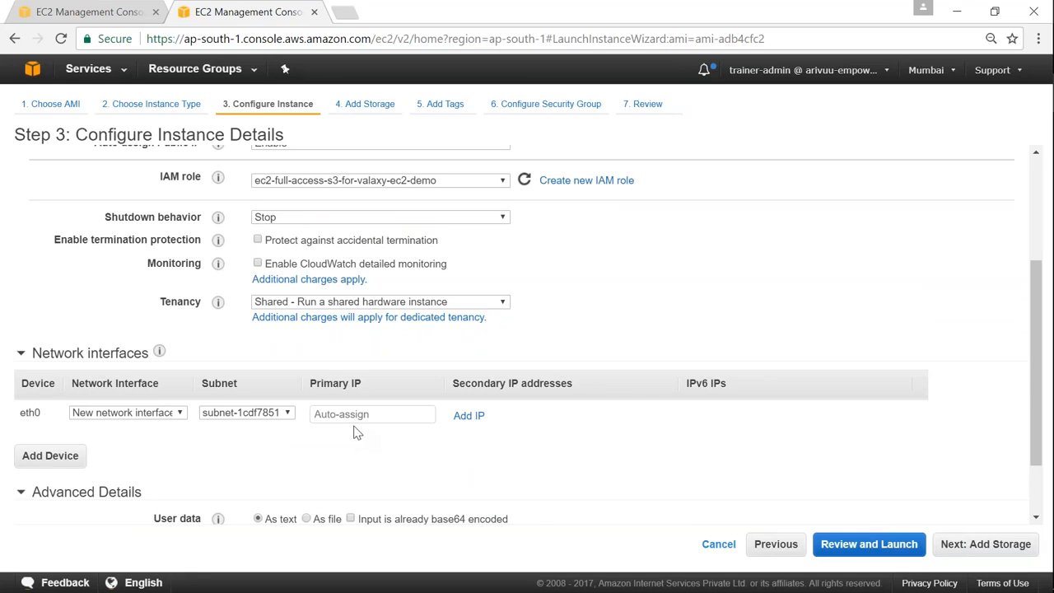
scroll(356, 459, down, 1)
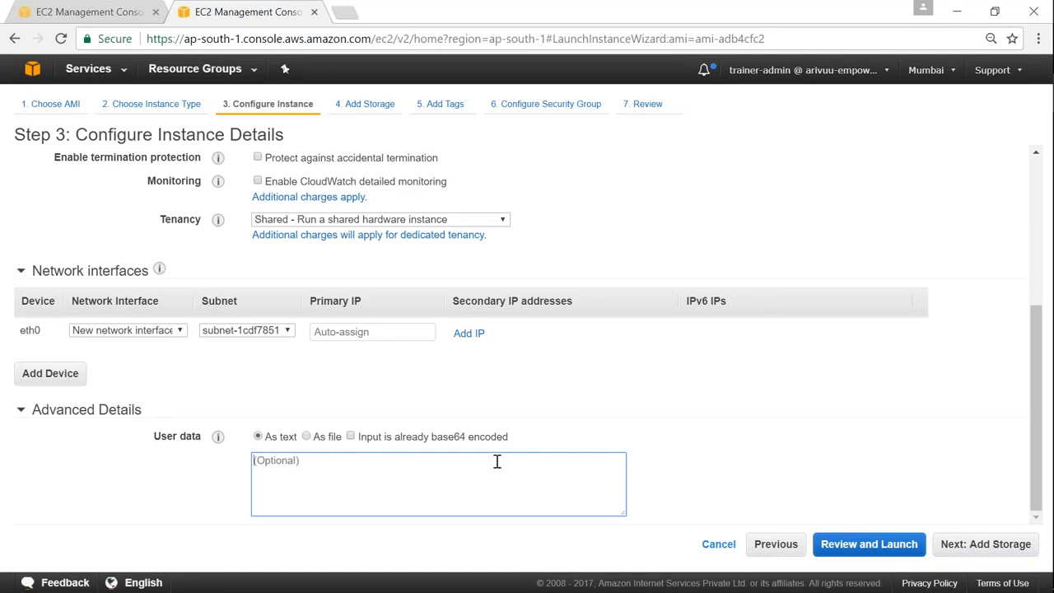
click(48, 417)
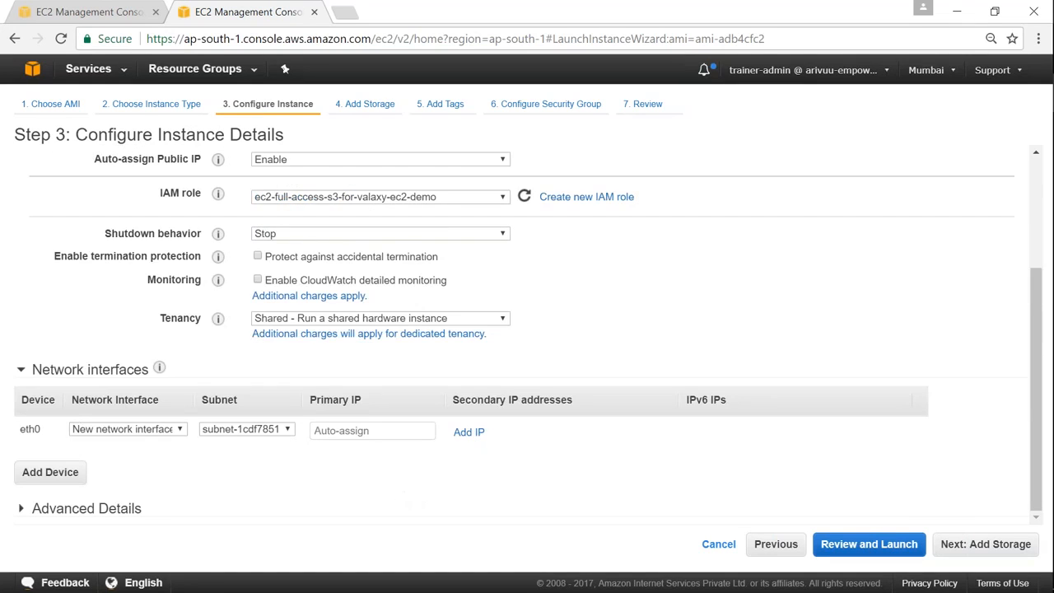
- Keep the storage settings and tag the new instance with key Name and value Server-from-ami
click(980, 549)
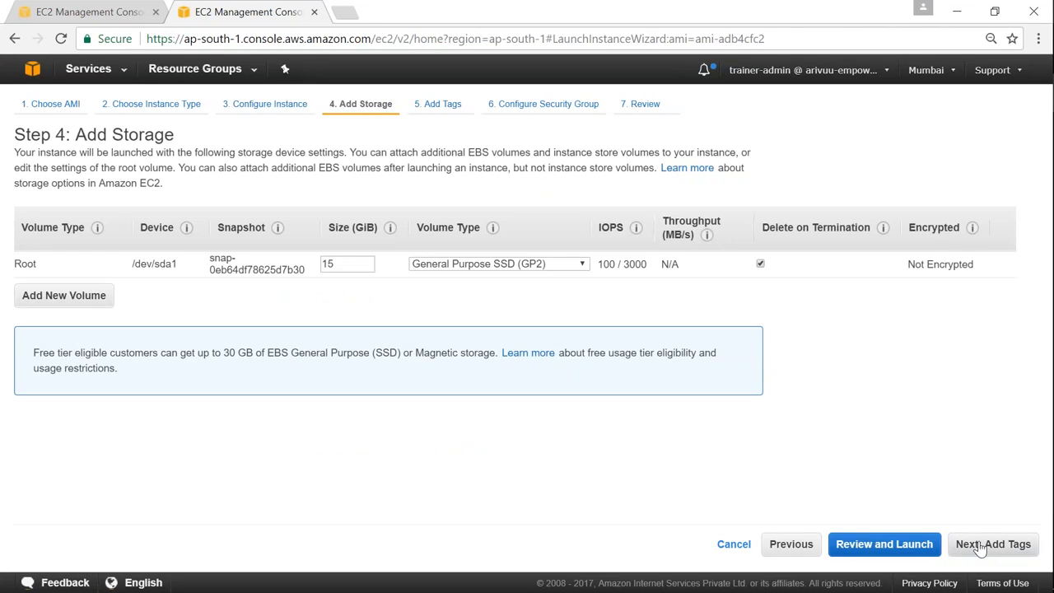
click(980, 549)
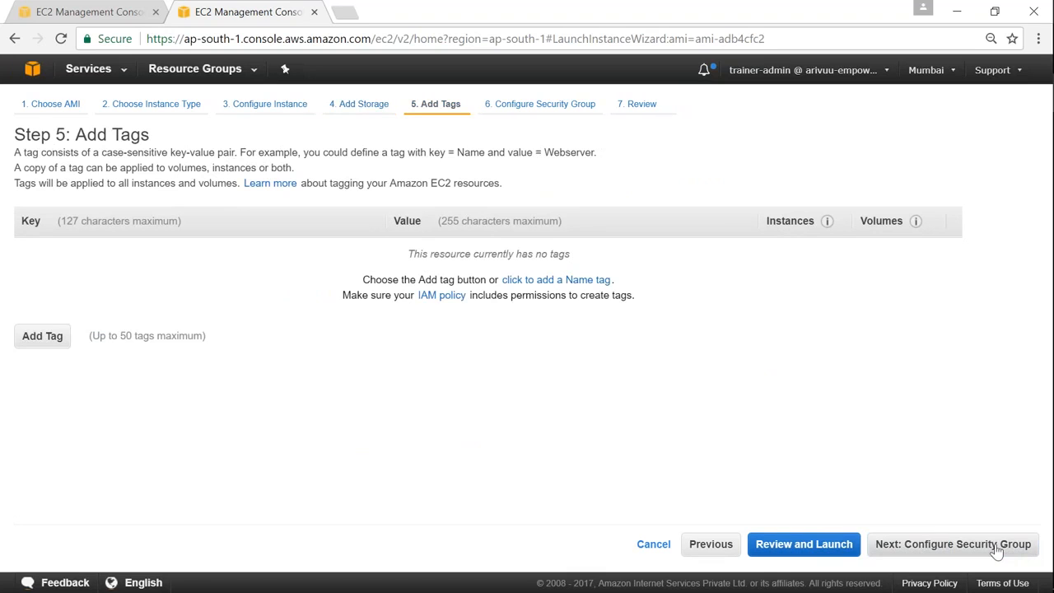
click(42, 345)
text(Nsame)
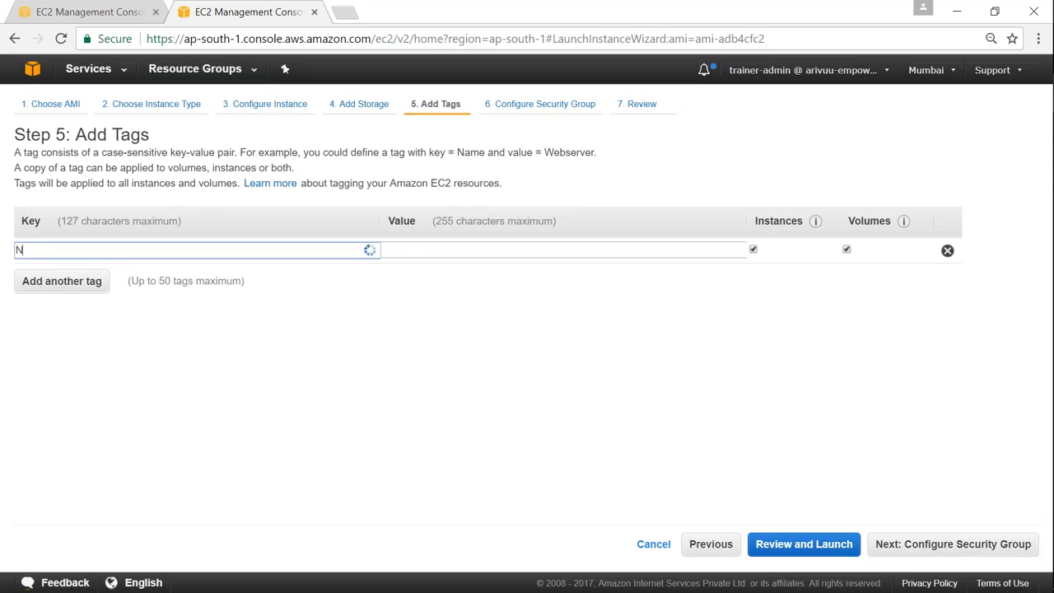
key(BackSpace)
key(BackSpace)
key(BackSpace)
key(BackSpace)
text(ame)
key(Tab)
text(Server-from-ami)
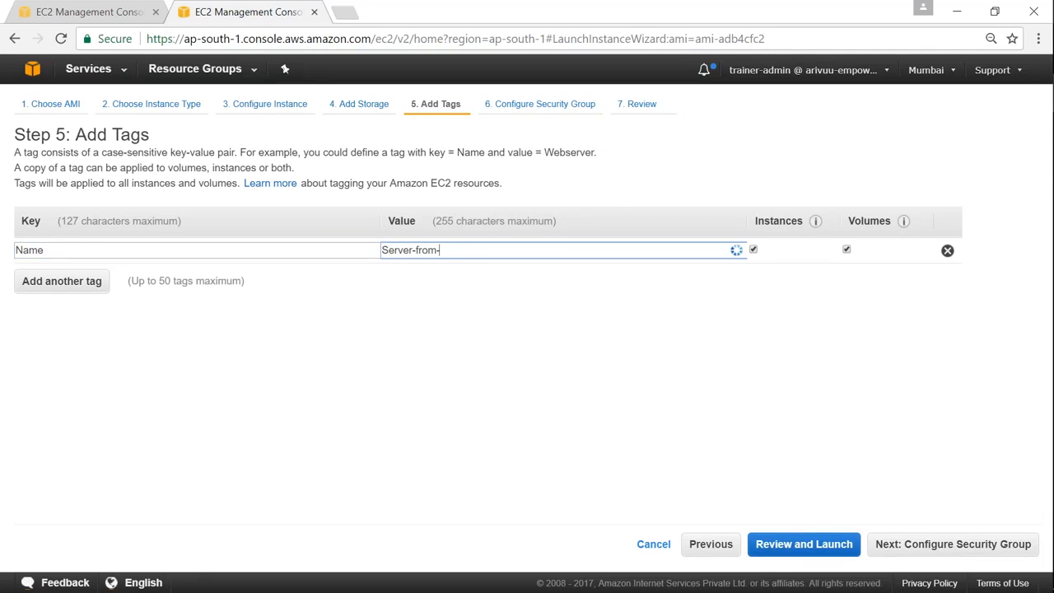
- Assign the existing default VPC security group to the instance and view its inbound rules
click(980, 547)
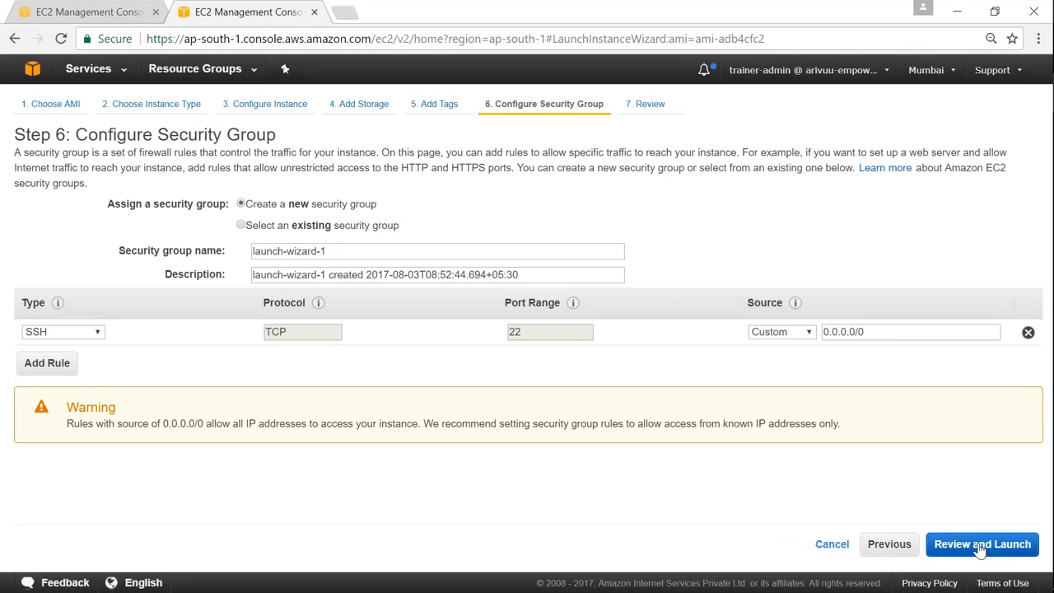
click(240, 224)
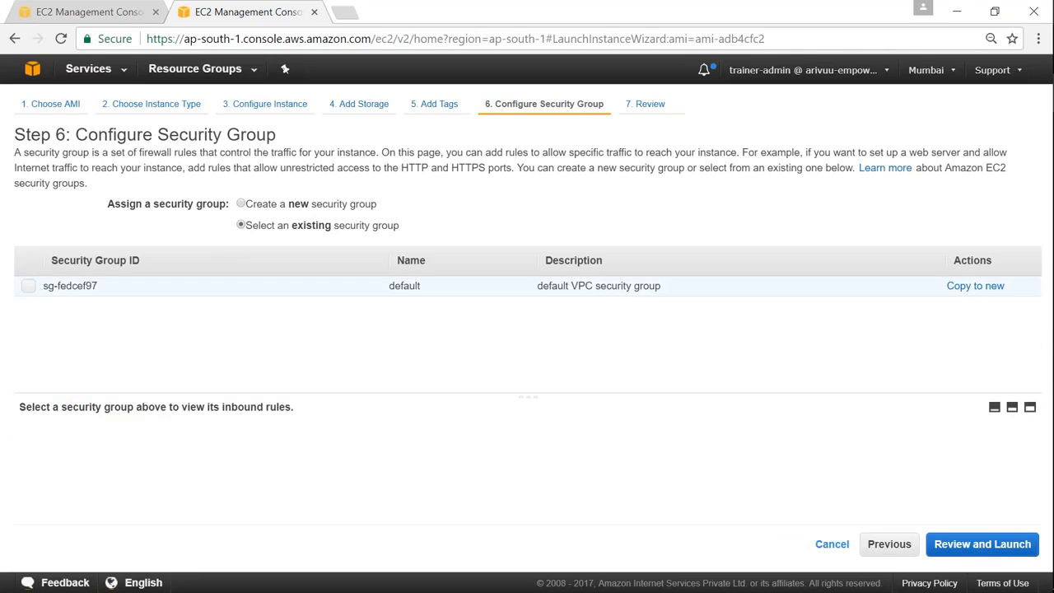
click(27, 288)
scroll(729, 482, down, 1)
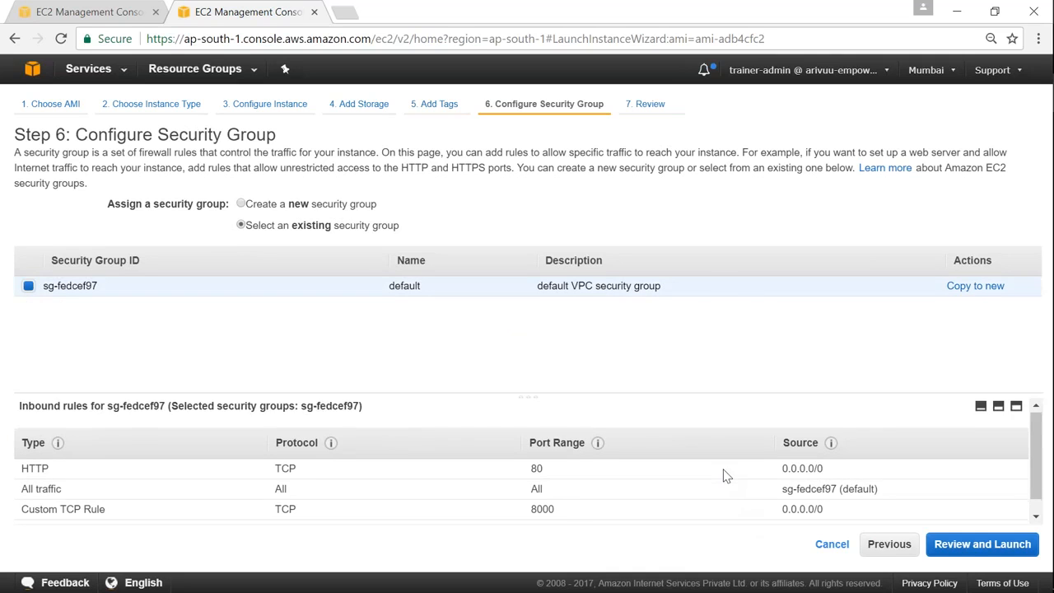
- Review the configuration and launch the instance with the existing key pair mumbai-trainer-admin-key, acknowledging access to its private key file
click(977, 548)
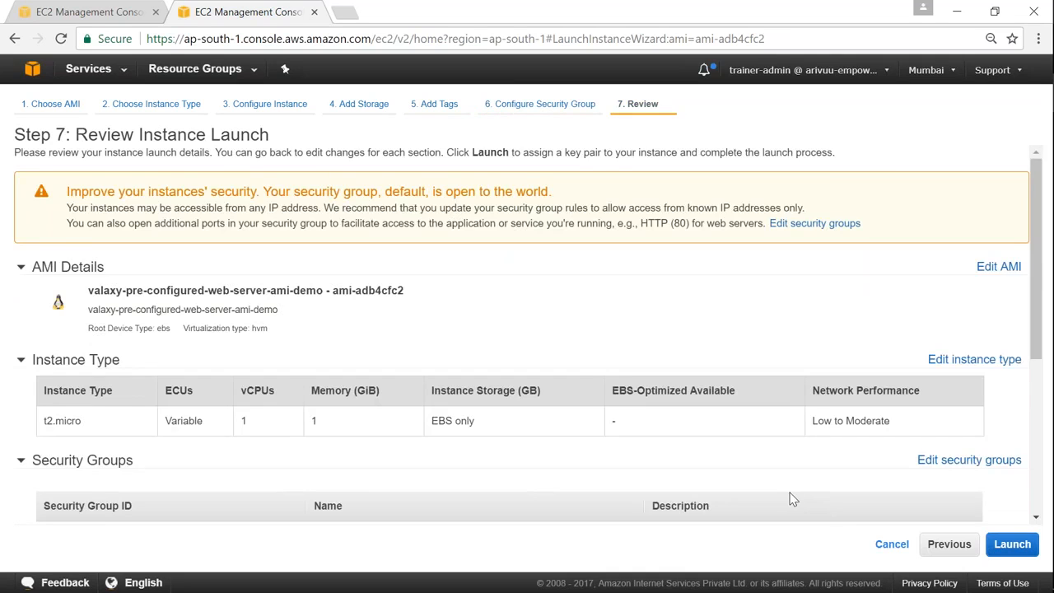
scroll(791, 496, down, 4)
click(1012, 543)
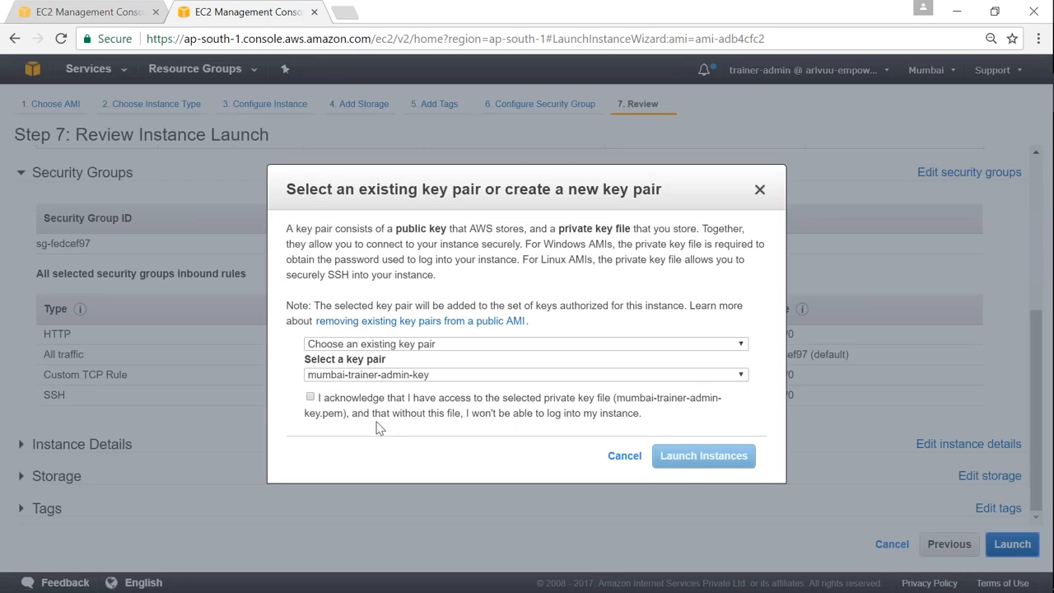
click(311, 398)
click(693, 455)
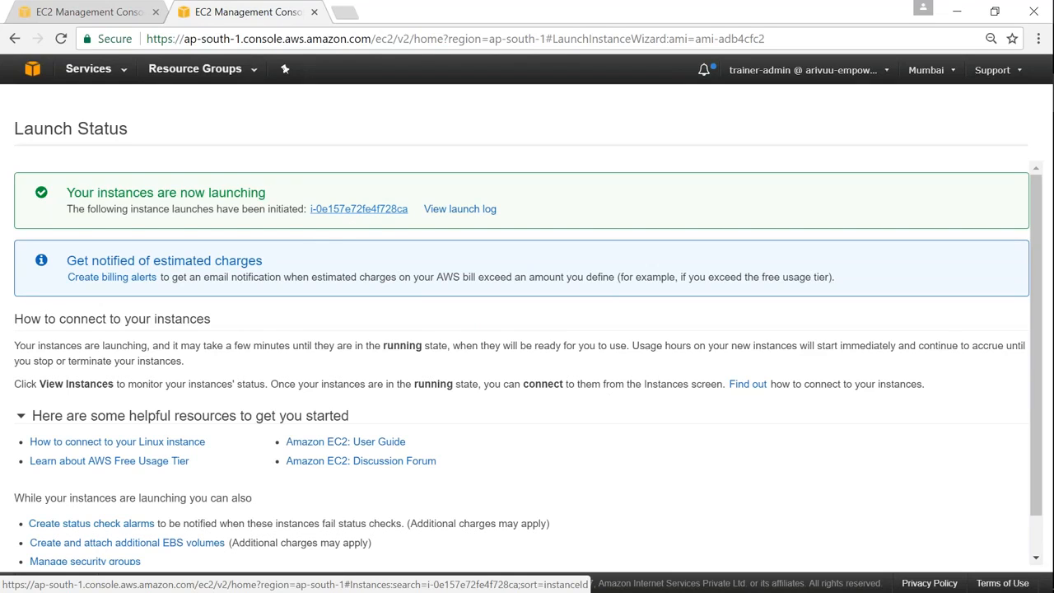
- Open the launched instance in the Instances page, clear the search filter and enlarge the instance list
click(359, 208)
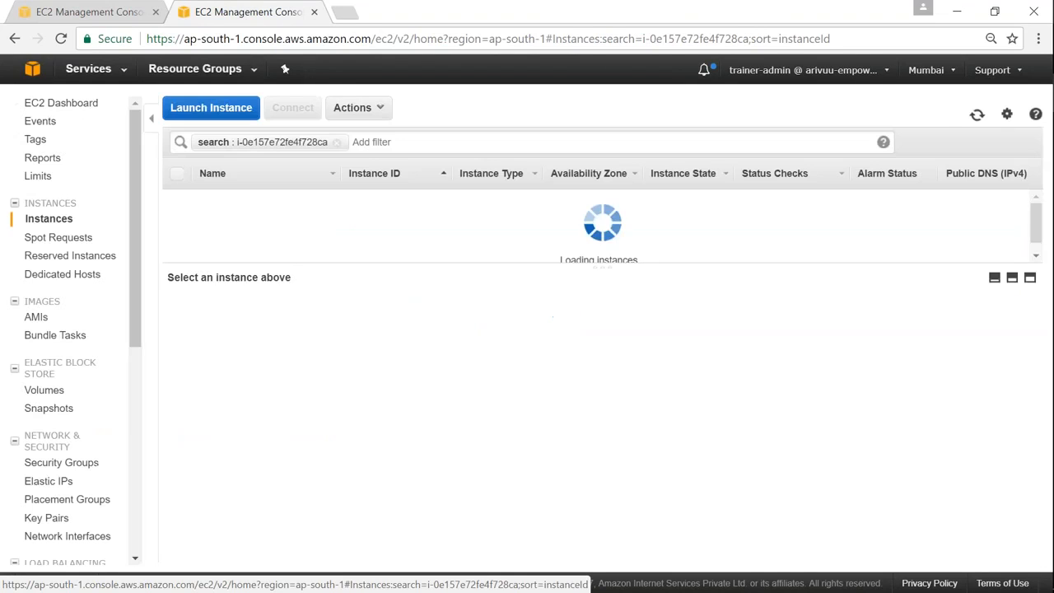
click(337, 143)
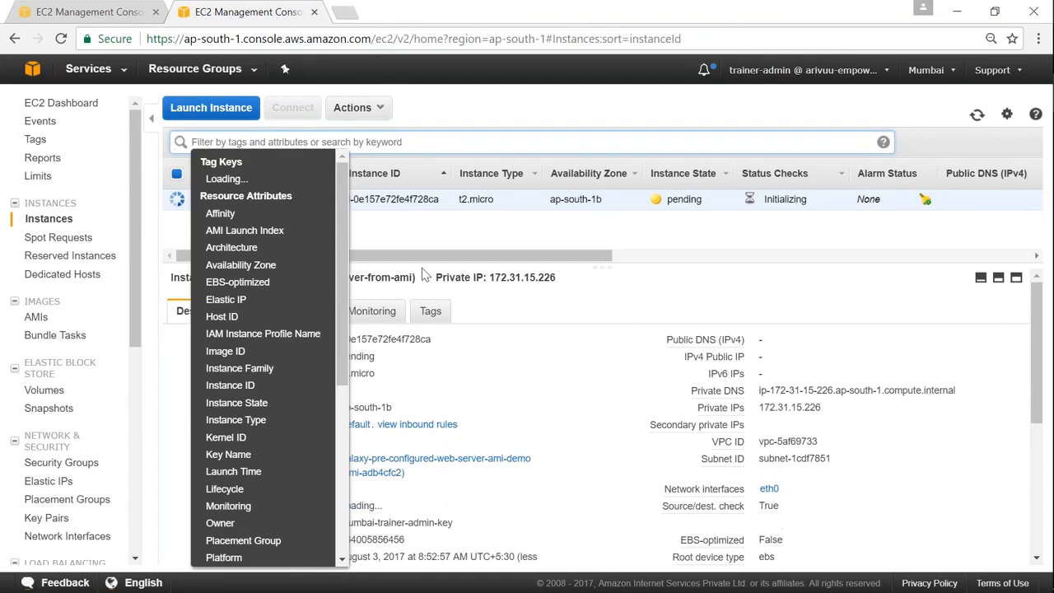
drag(438, 264, 438, 336)
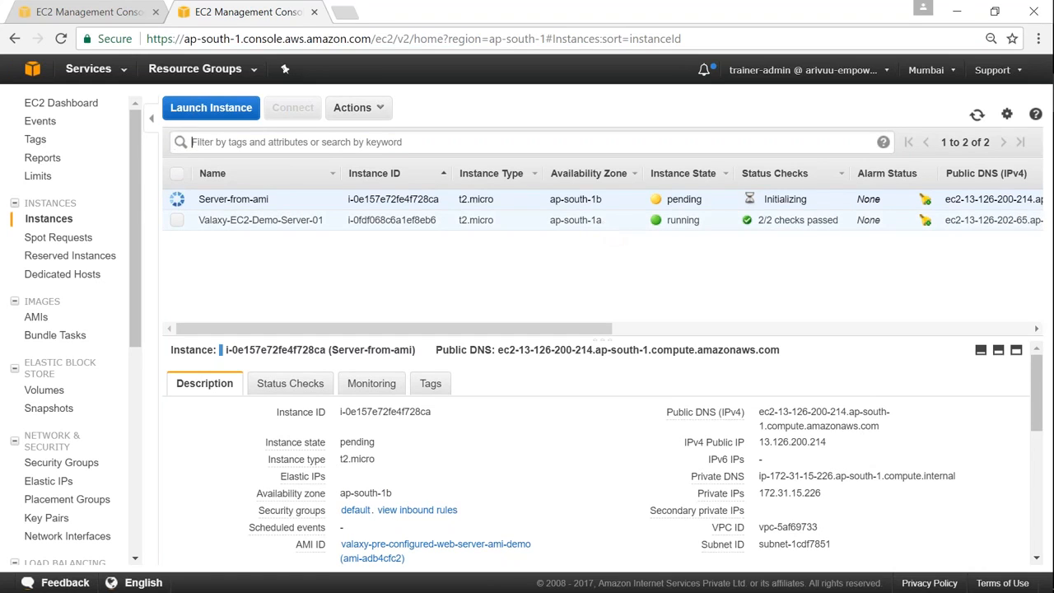
- Compare the details of Valaxy-EC2-Demo-Server-01 with those of Server-from-ami, including the availability zone
drag(604, 220, 546, 221)
click(544, 220)
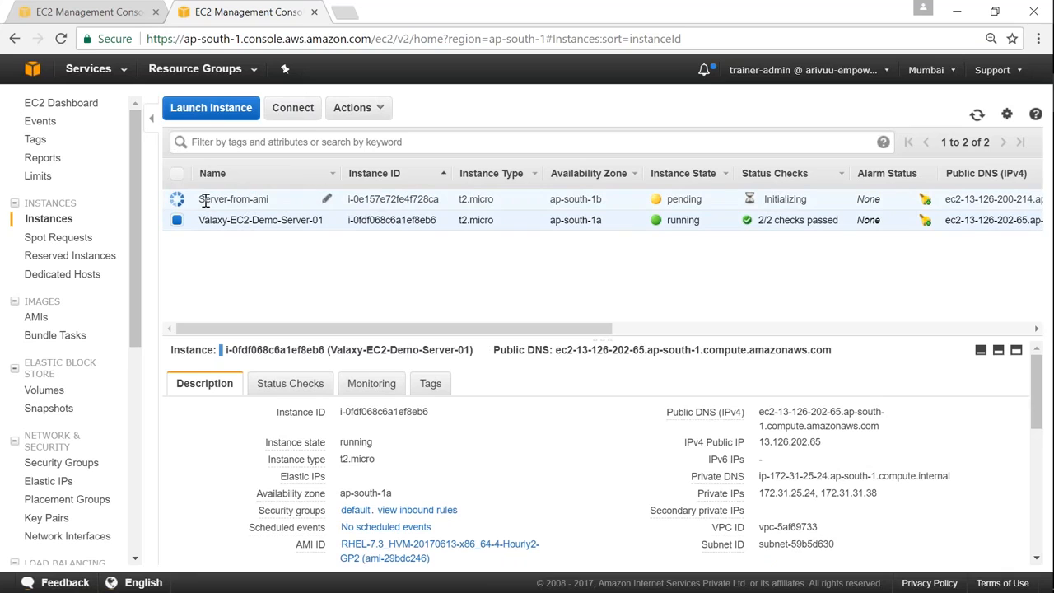
click(178, 220)
click(177, 203)
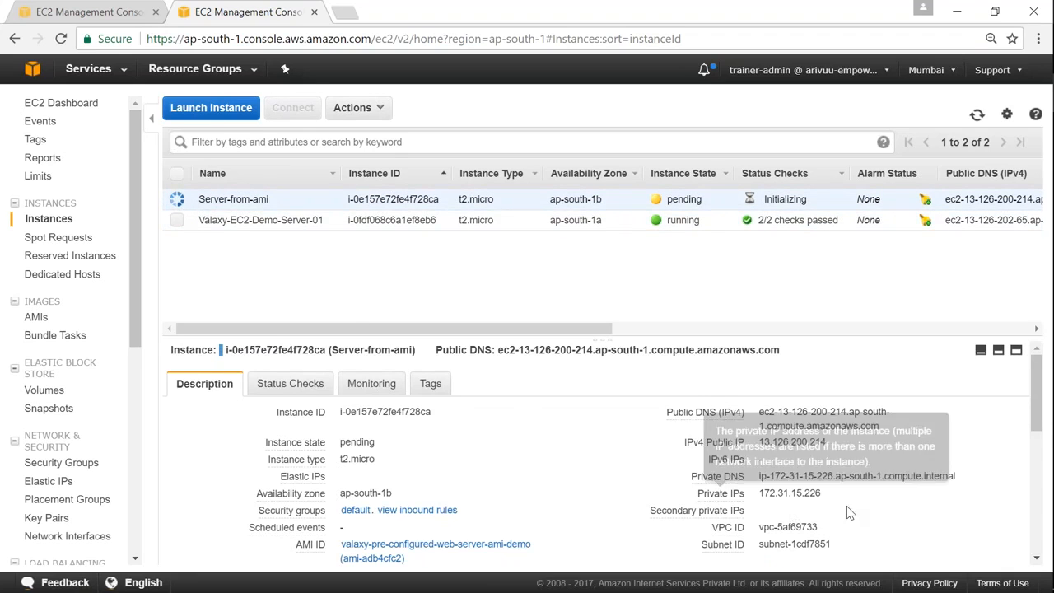
drag(340, 492, 380, 492)
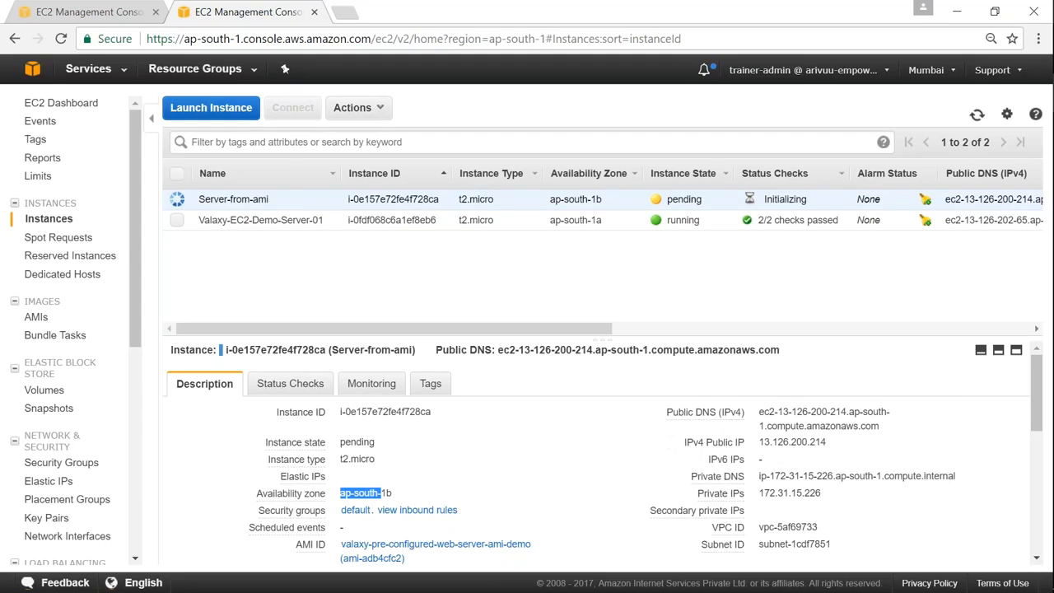
- Copy the IPv4 public IP 13.126.200.214 of Server-from-ami, load it in a new browser tab and check the web page
drag(760, 442, 826, 445)
key(ctrl+c)
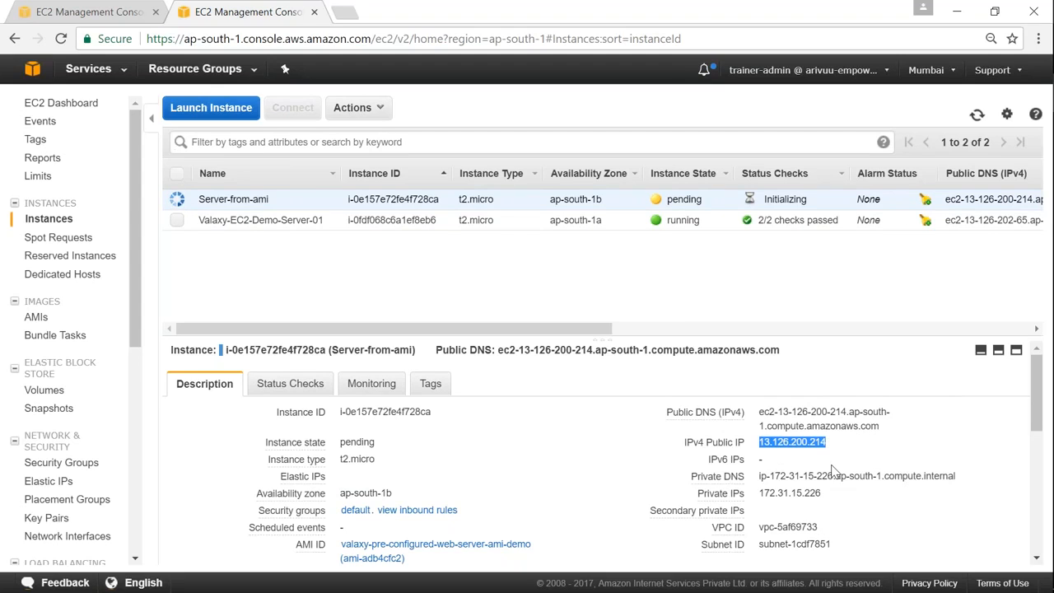
click(824, 586)
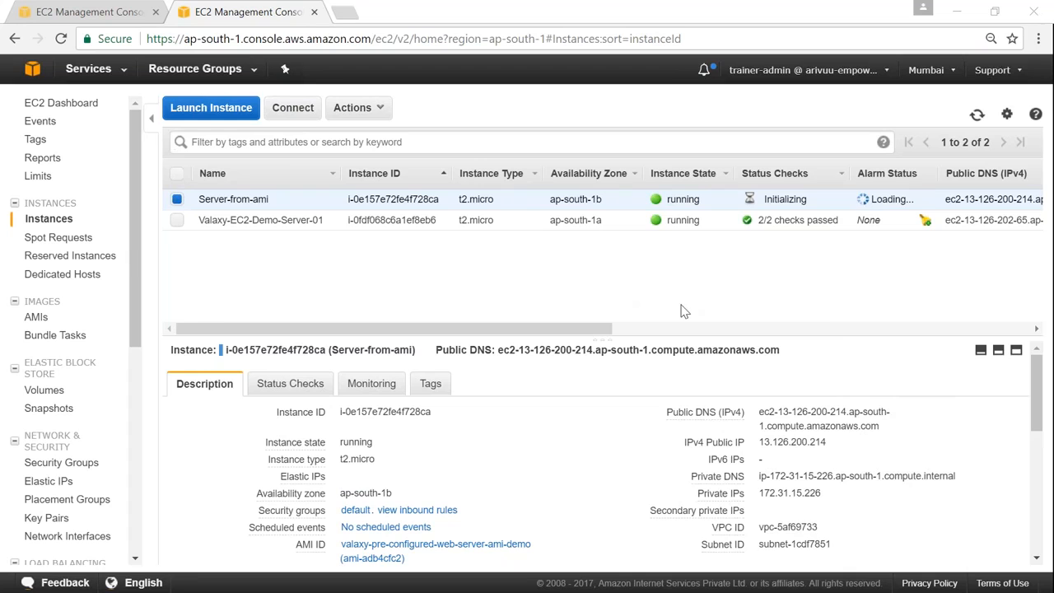
click(654, 302)
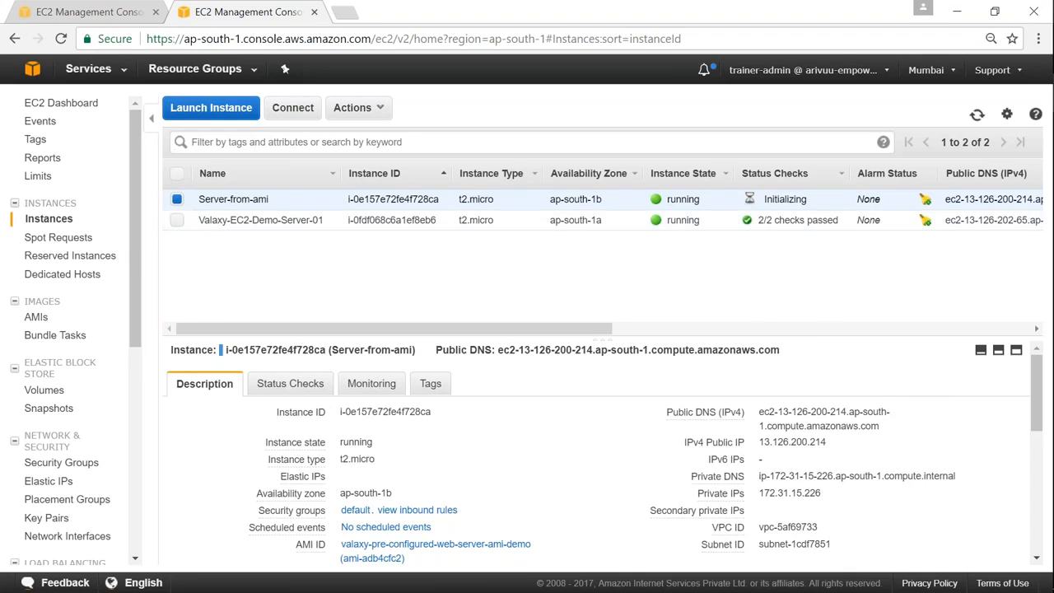
click(345, 12)
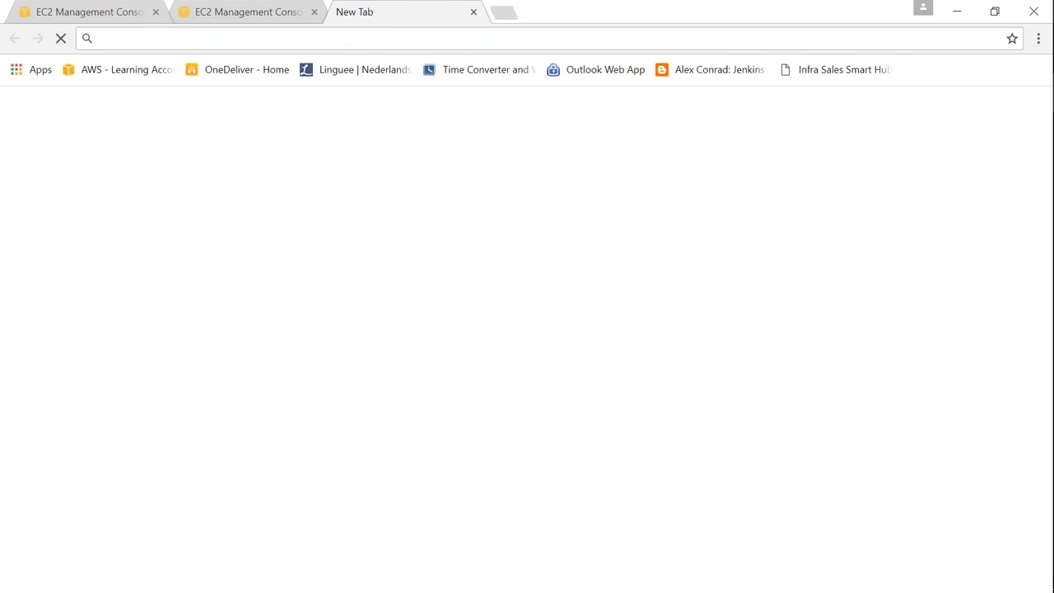
key(ctrl+v)
key(Return)
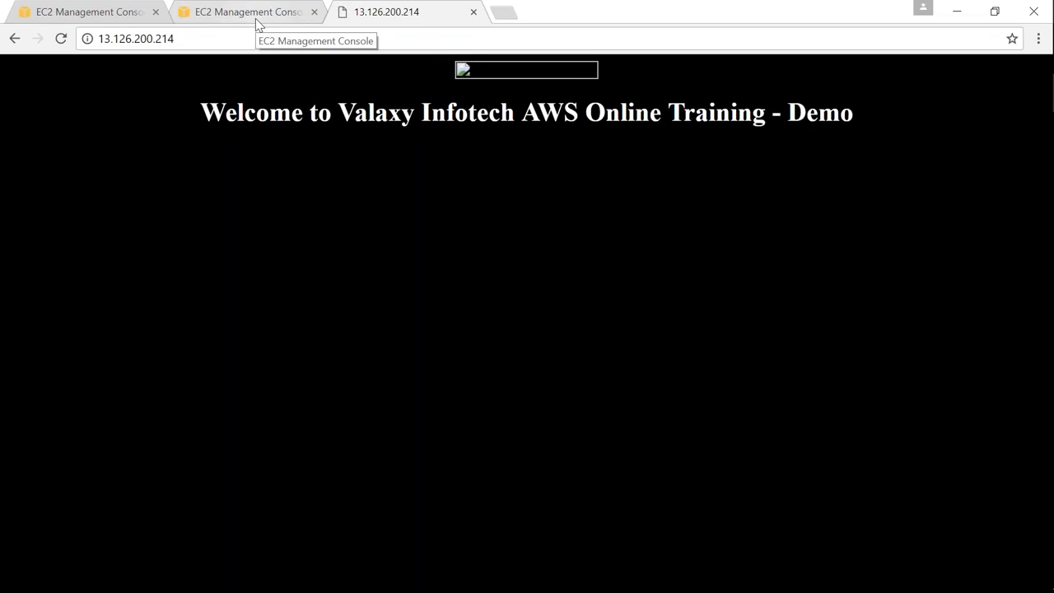
click(190, 37)
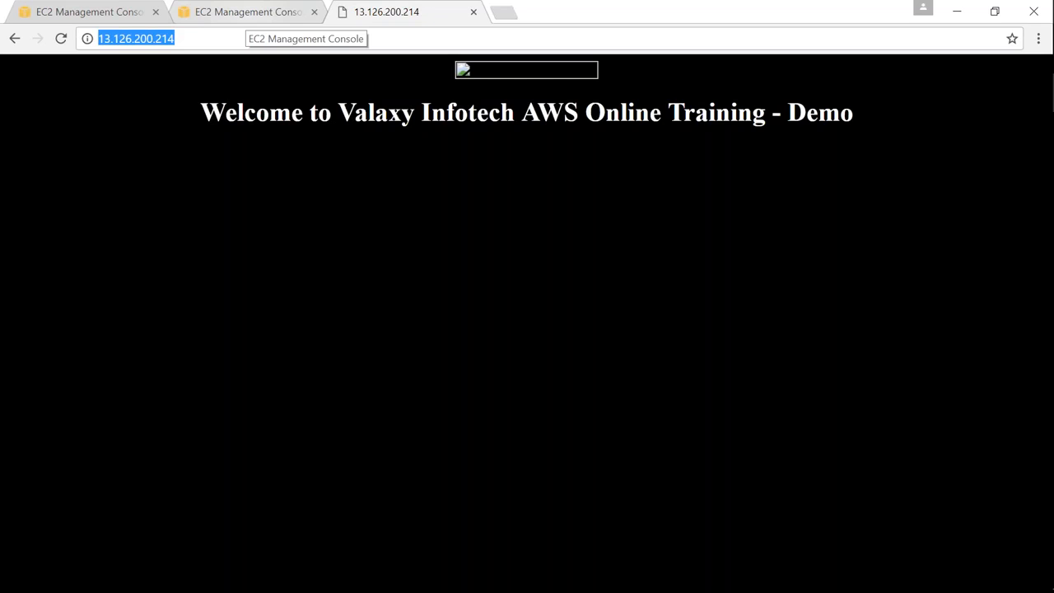
drag(217, 115, 638, 123)
click(597, 124)
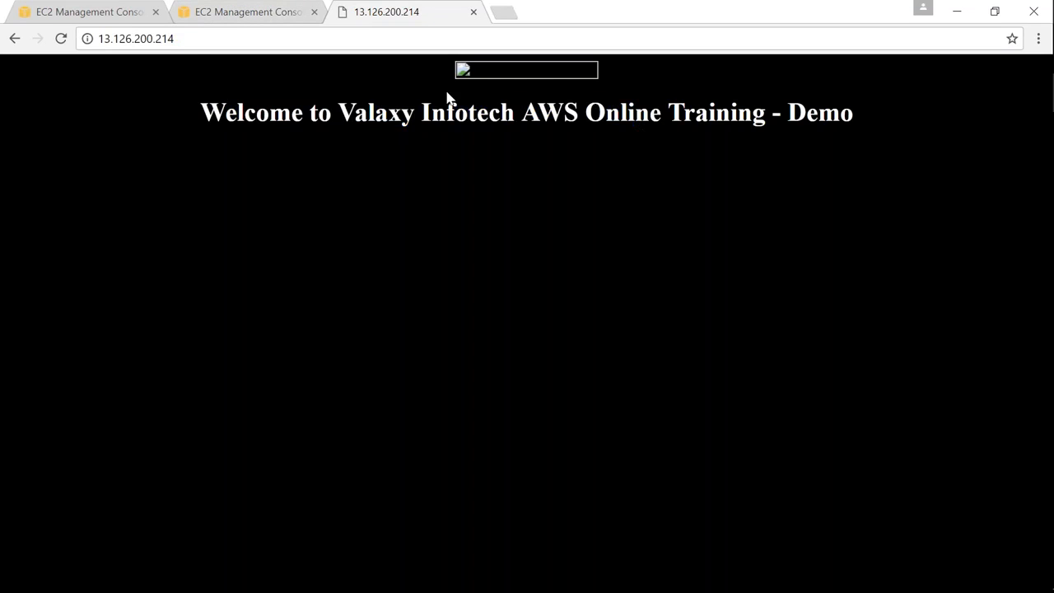
- Copy the IPv4 public IP 13.126.202.65 of Valaxy-EC2-Demo-Server-01 from the Instances page and load it in another new browser tab
click(219, 18)
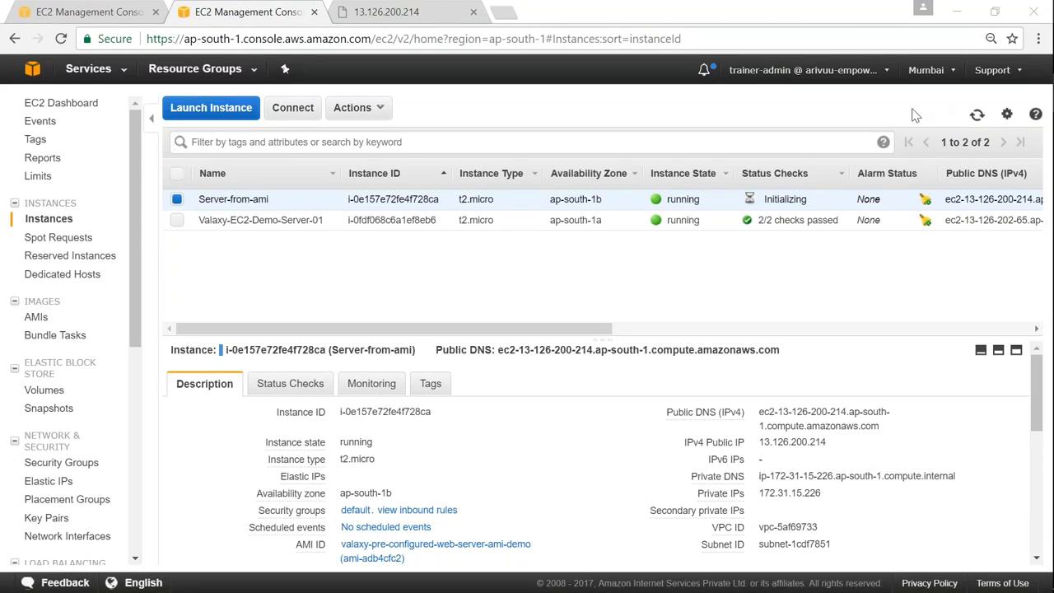
click(177, 220)
click(177, 199)
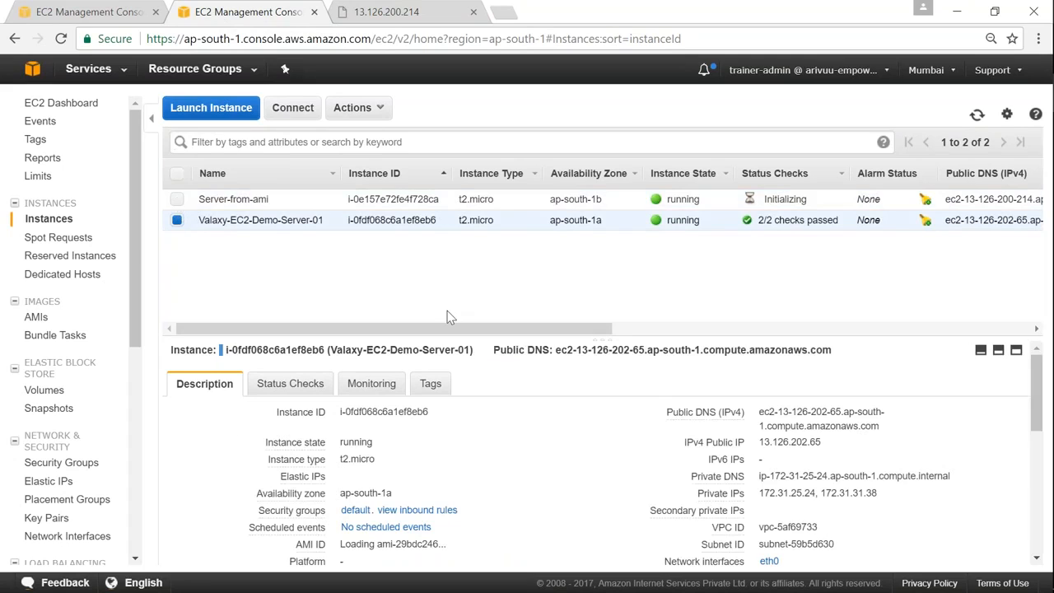
drag(761, 443, 826, 442)
click(775, 443)
drag(759, 442, 824, 443)
key(ctrl+c)
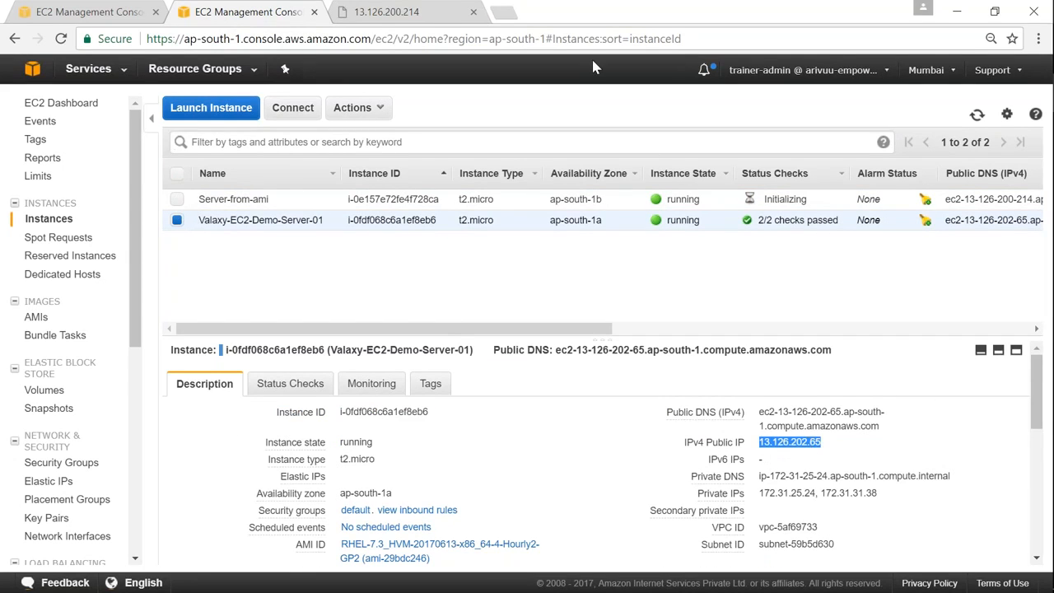
click(504, 11)
key(ctrl+v)
key(Return)
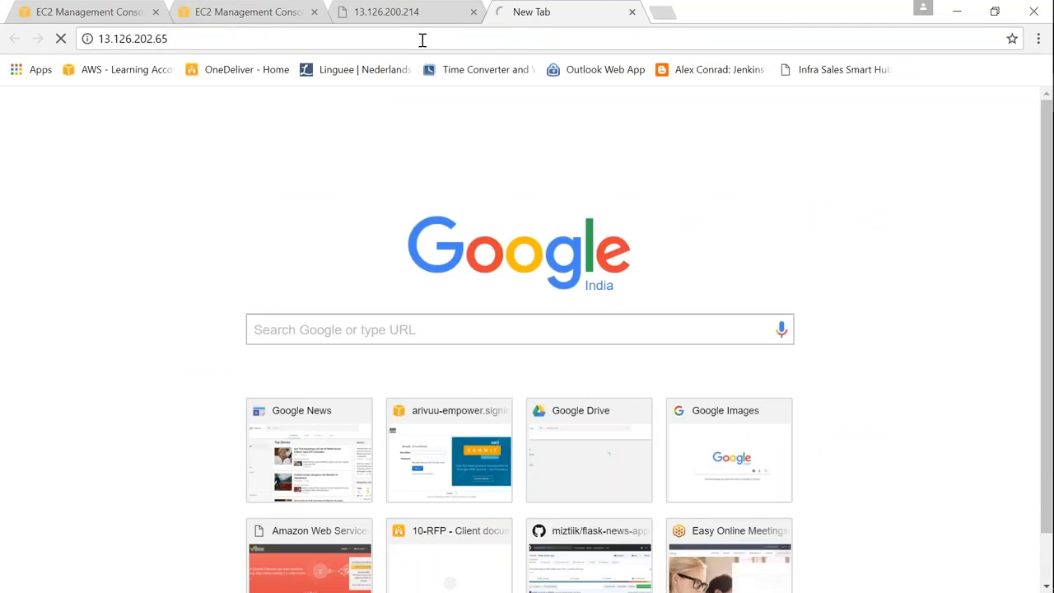